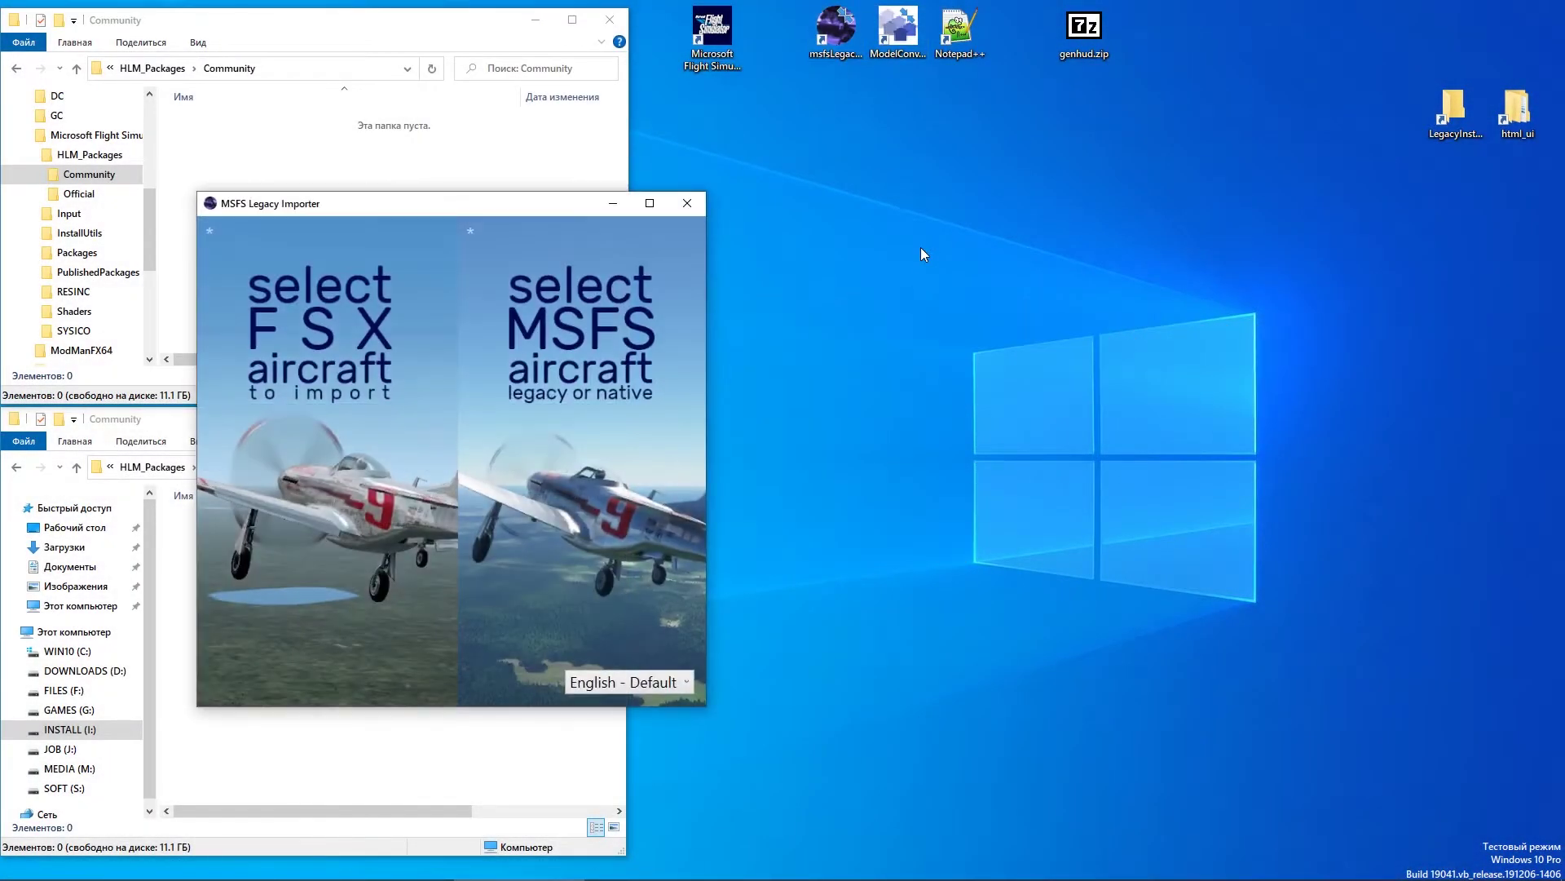
Set the FSX aircraft source folder to SimObjects\Airplanes\A400MVC_V2
drag(525, 203, 1060, 223)
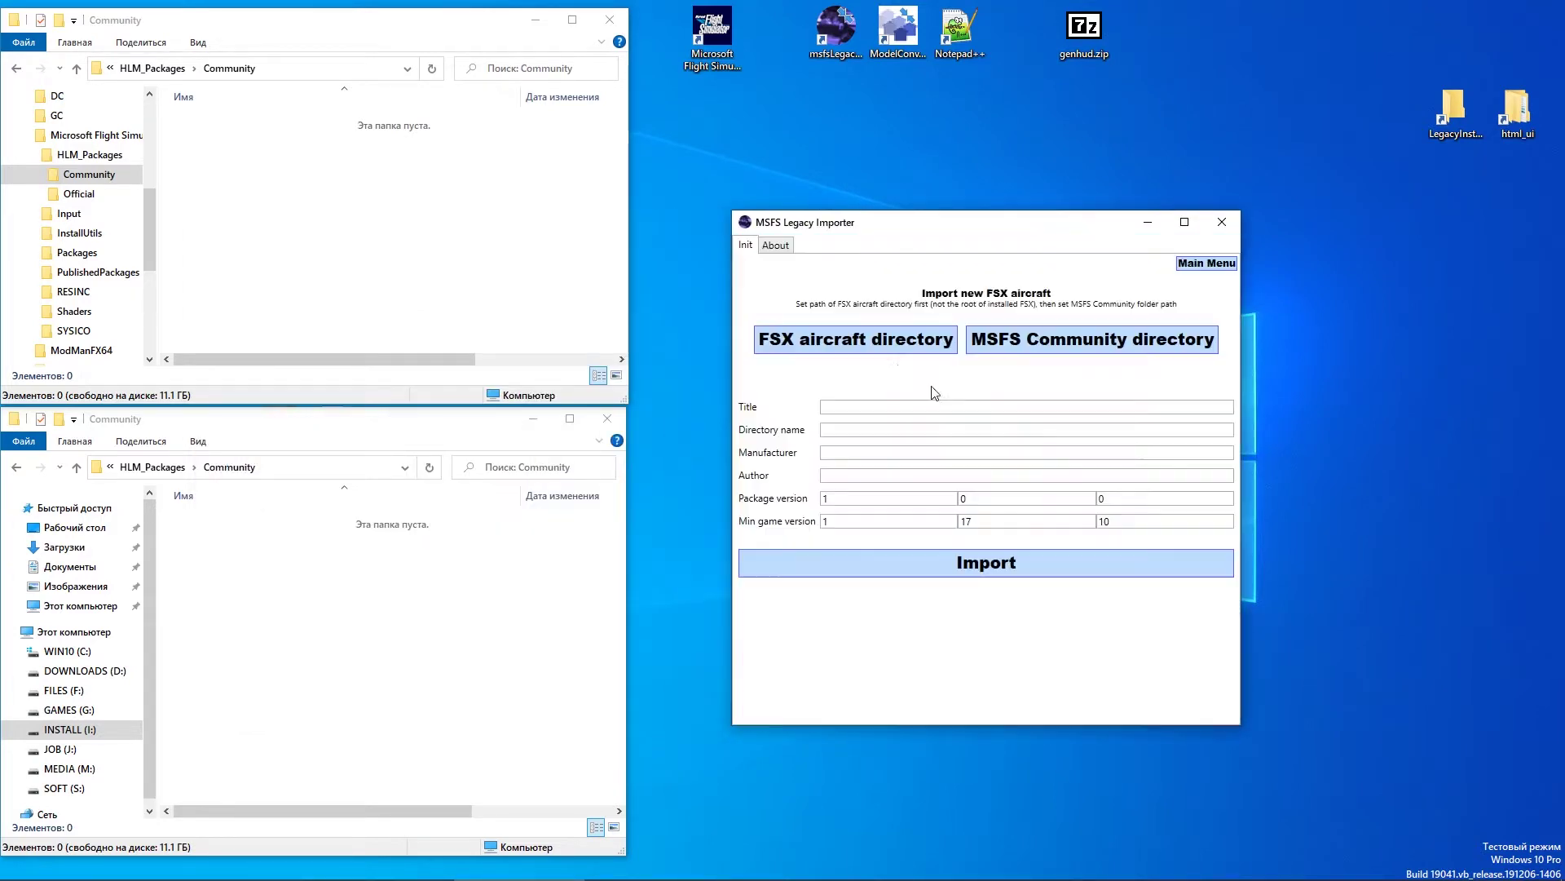
click(881, 346)
scroll(1076, 489, down, 8)
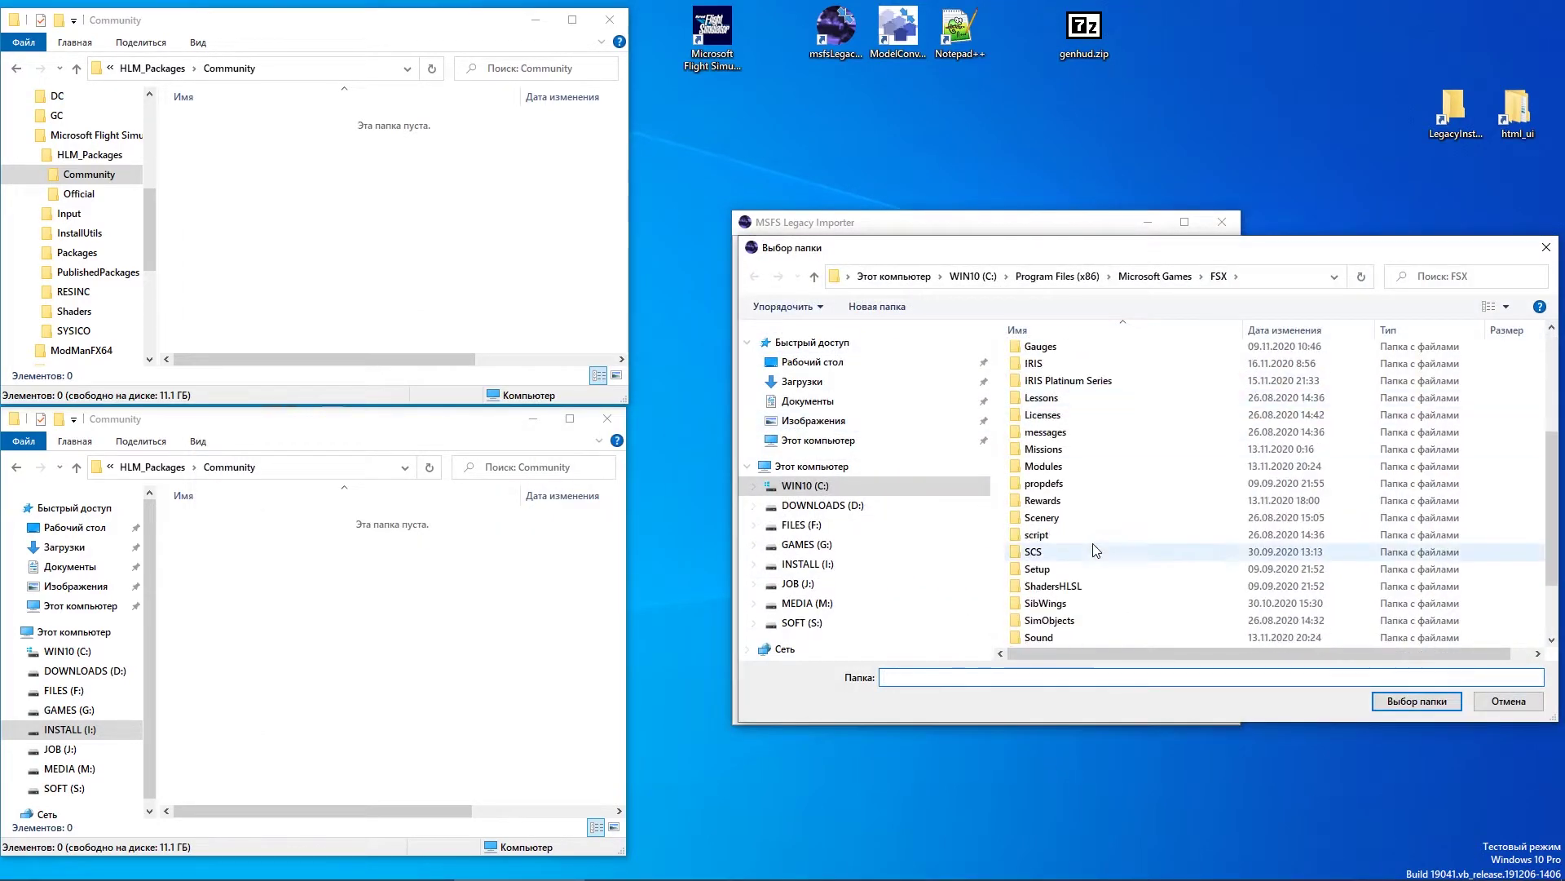
double_click(1052, 535)
double_click(1048, 353)
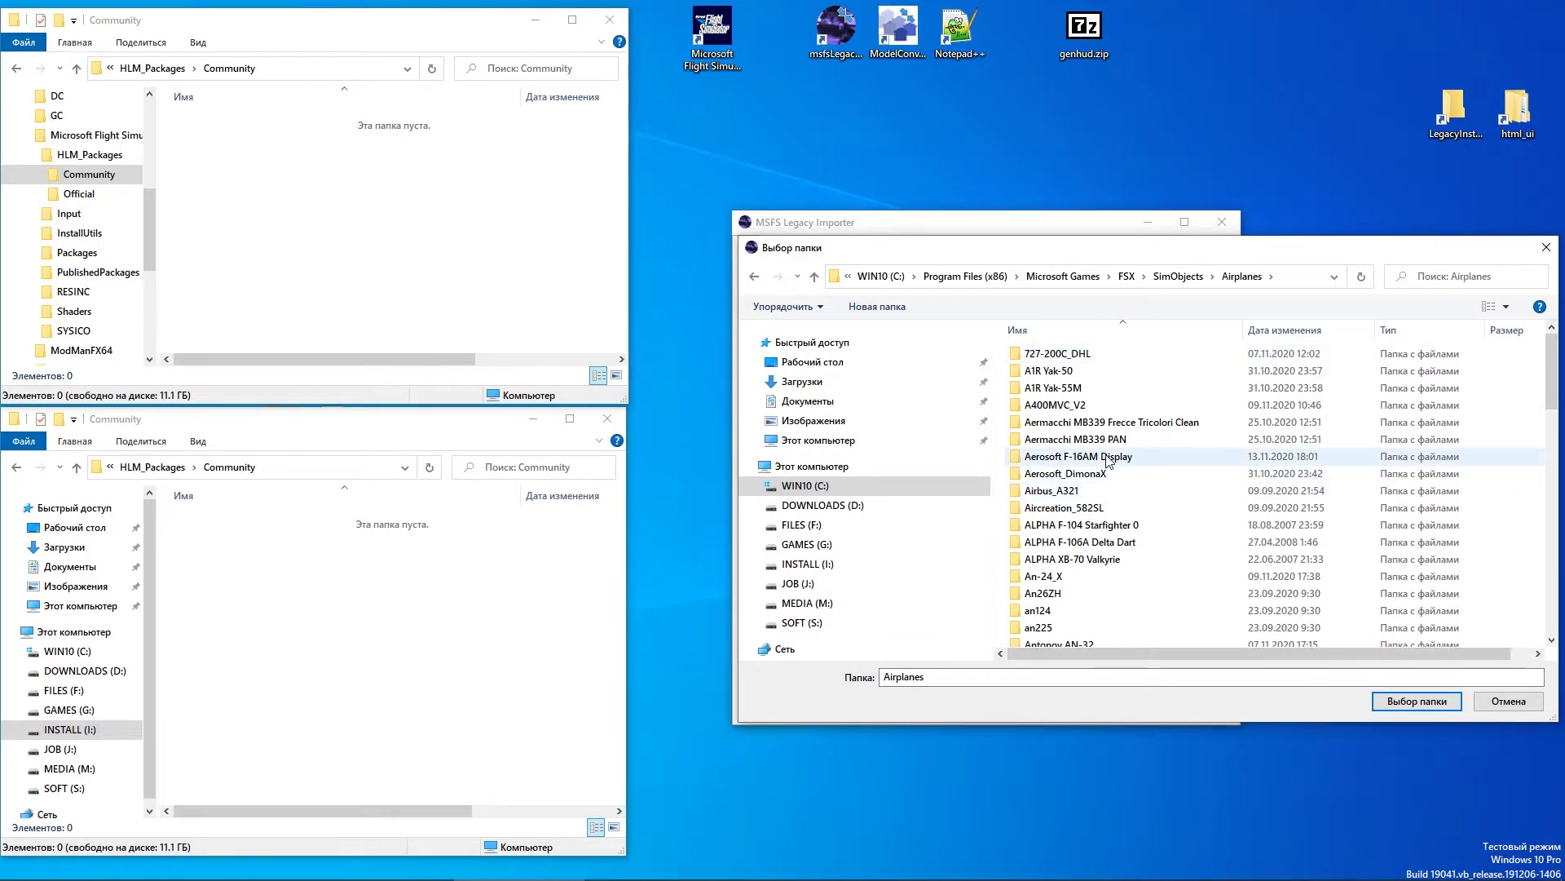
click(1055, 405)
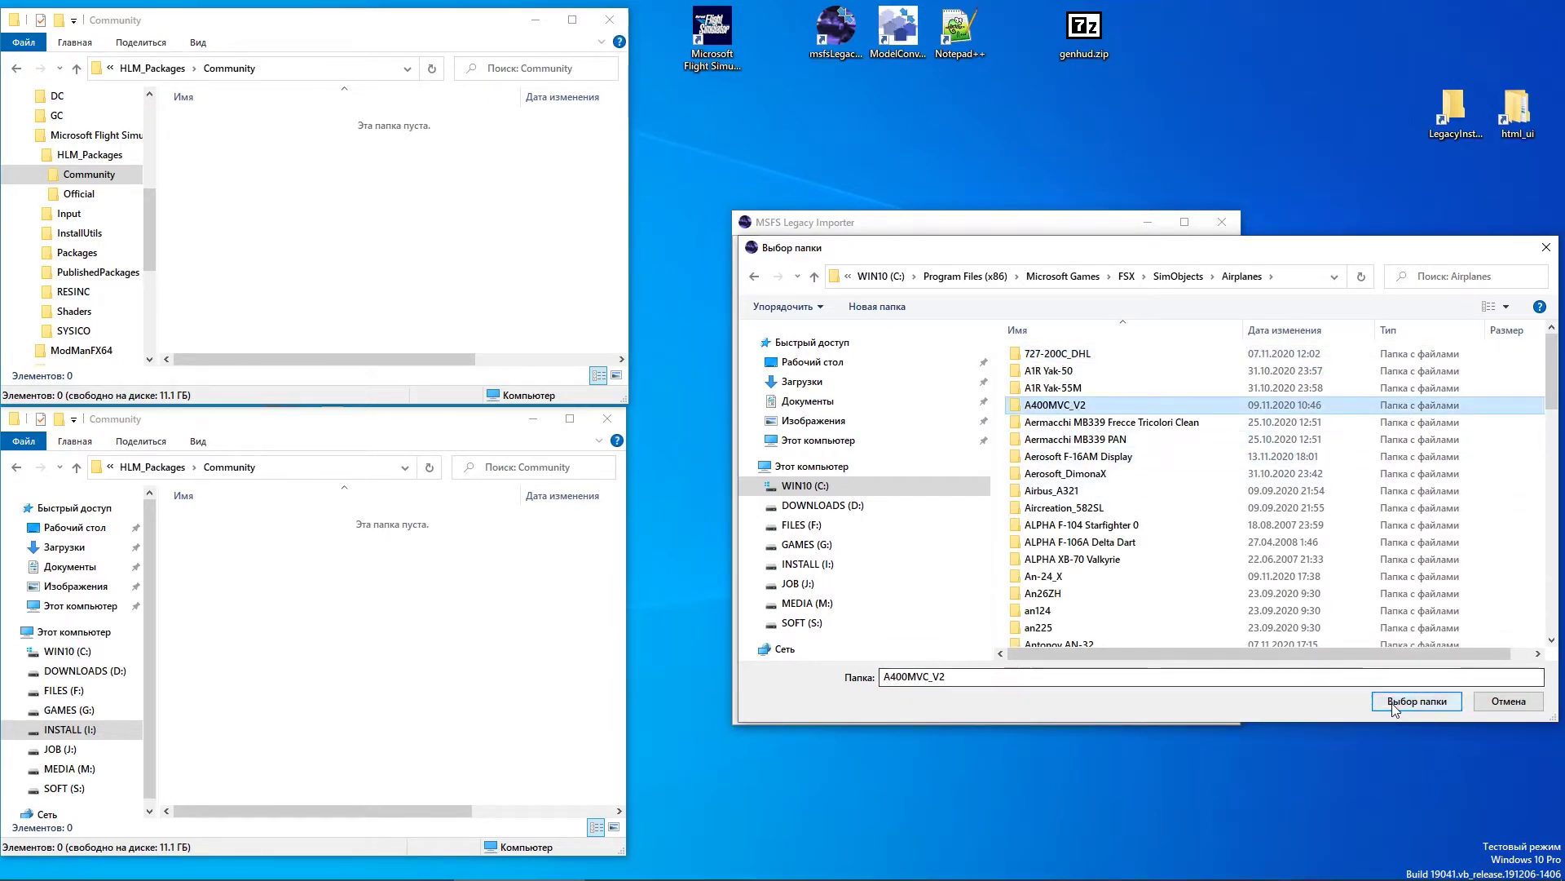
click(1417, 700)
Set the MSFS Community folder as destination and import the aircraft as a400m
click(1052, 349)
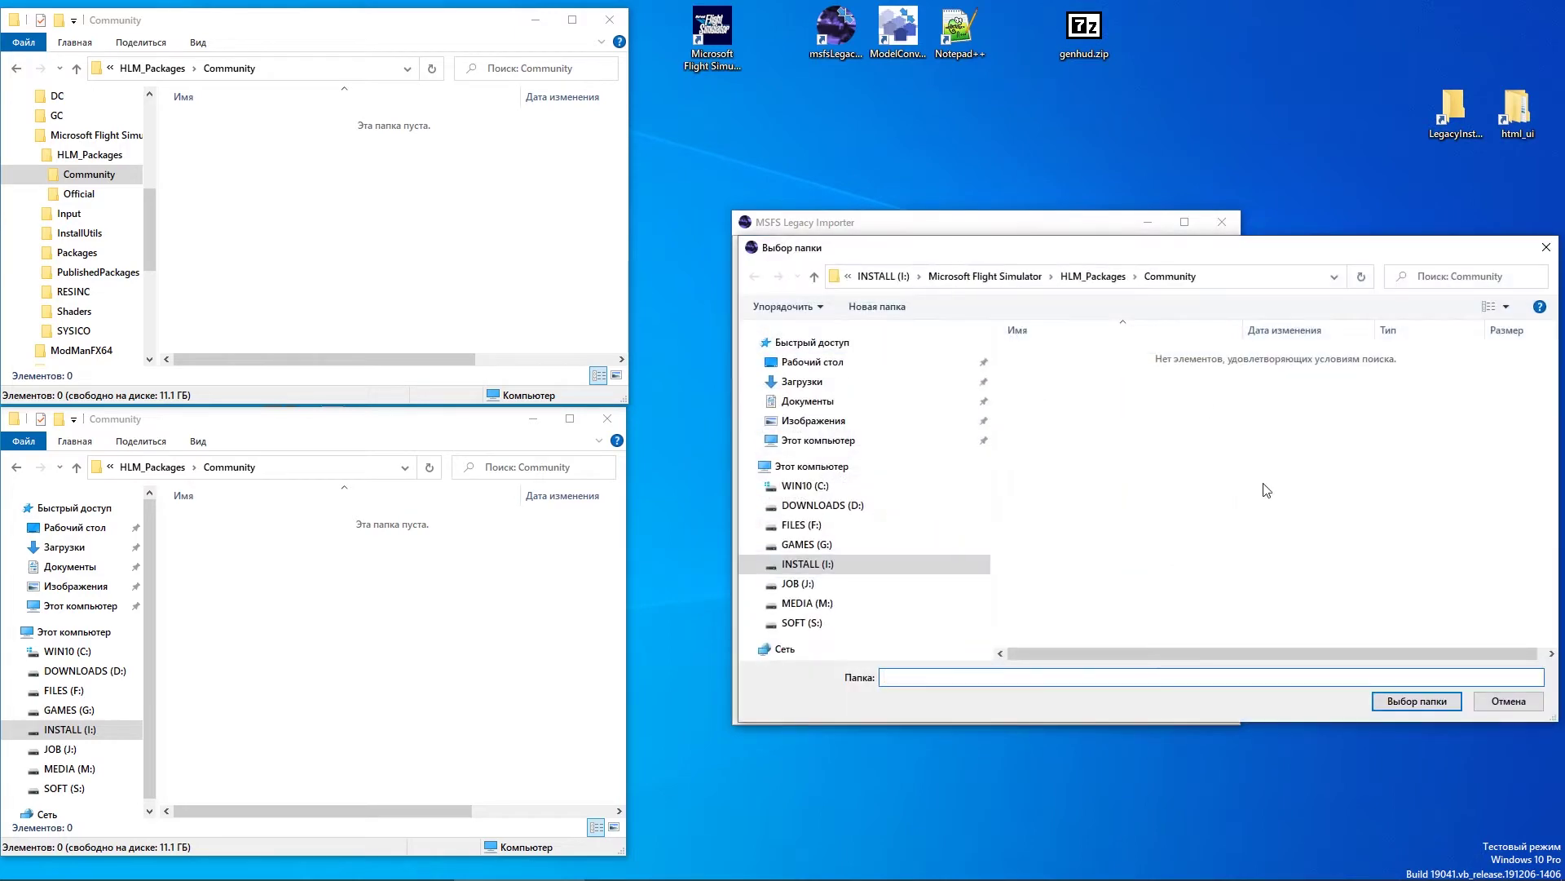
click(1417, 701)
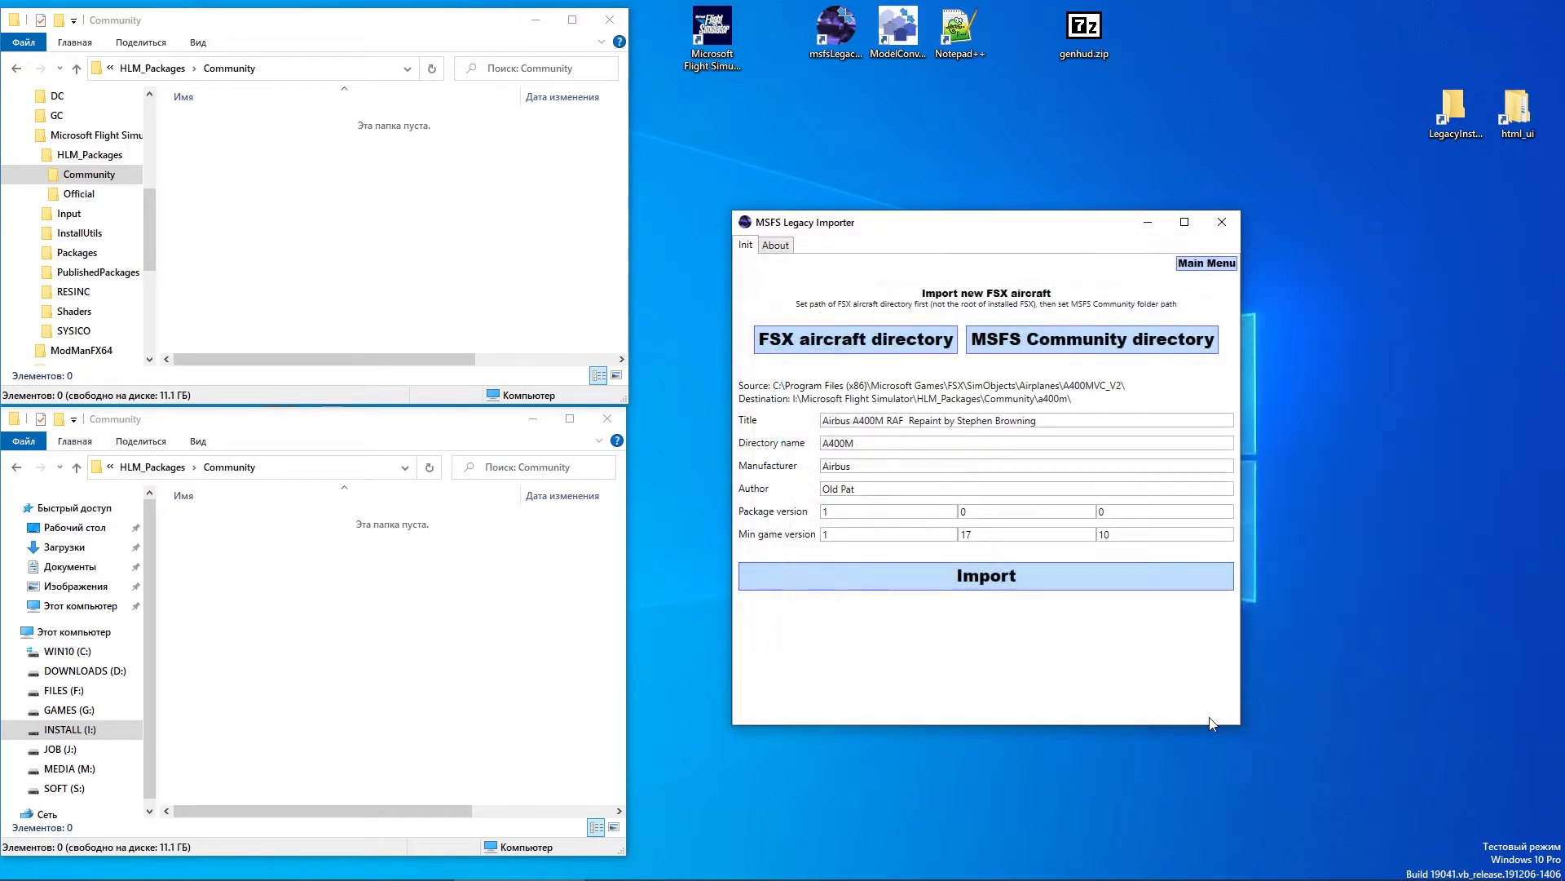
click(1016, 574)
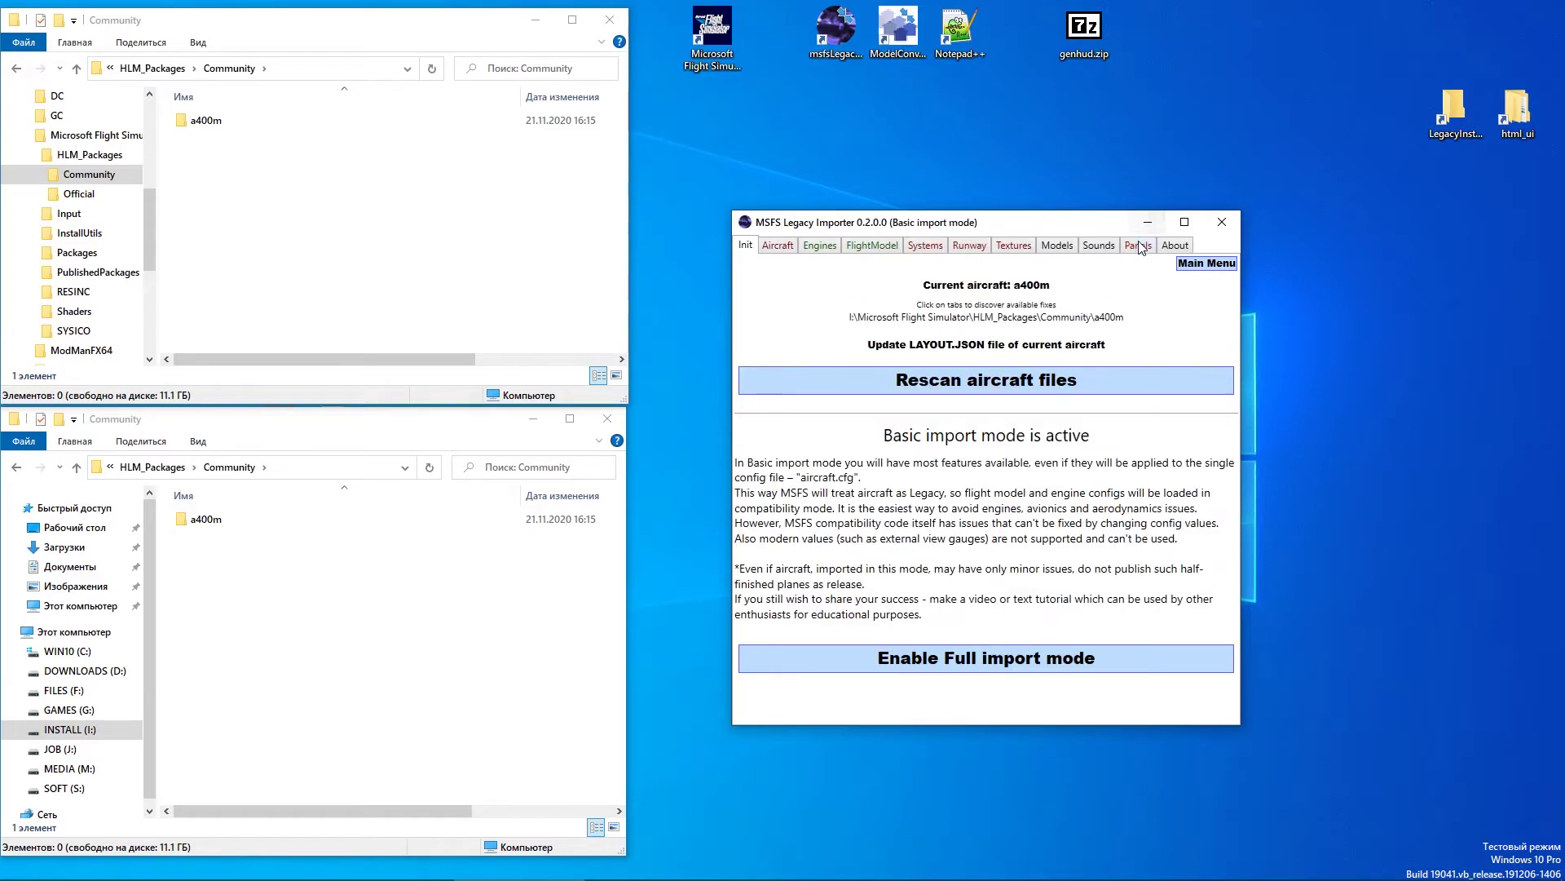
On the Panels tab, extract the panel gauge resources and run Import panel gauges for both panel.cfg files
click(1138, 245)
scroll(981, 421, down, 2)
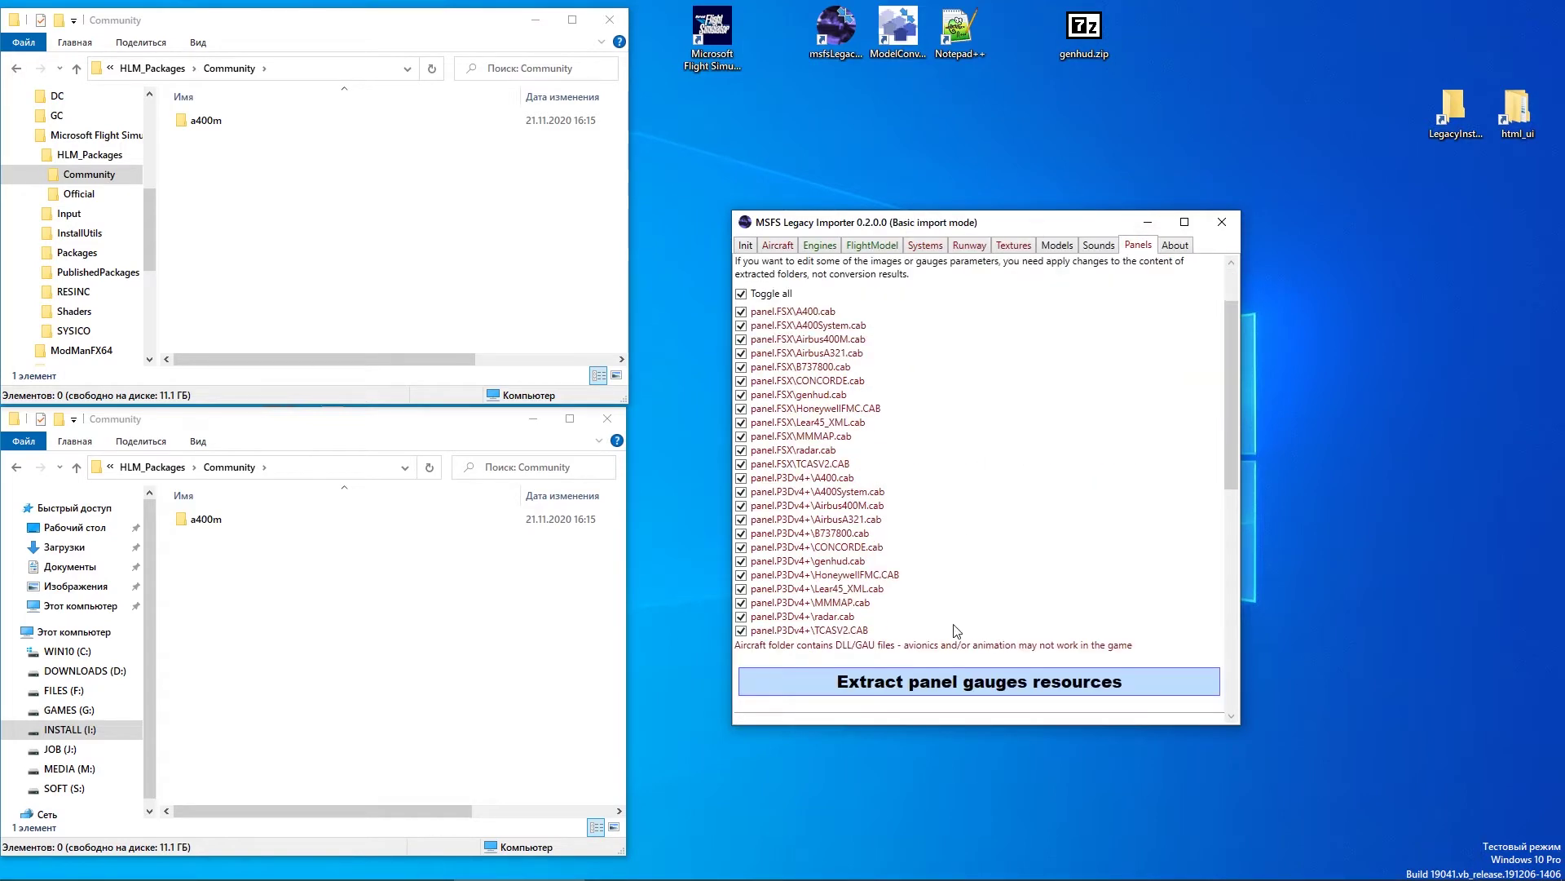
scroll(979, 686, down, 4)
click(1002, 525)
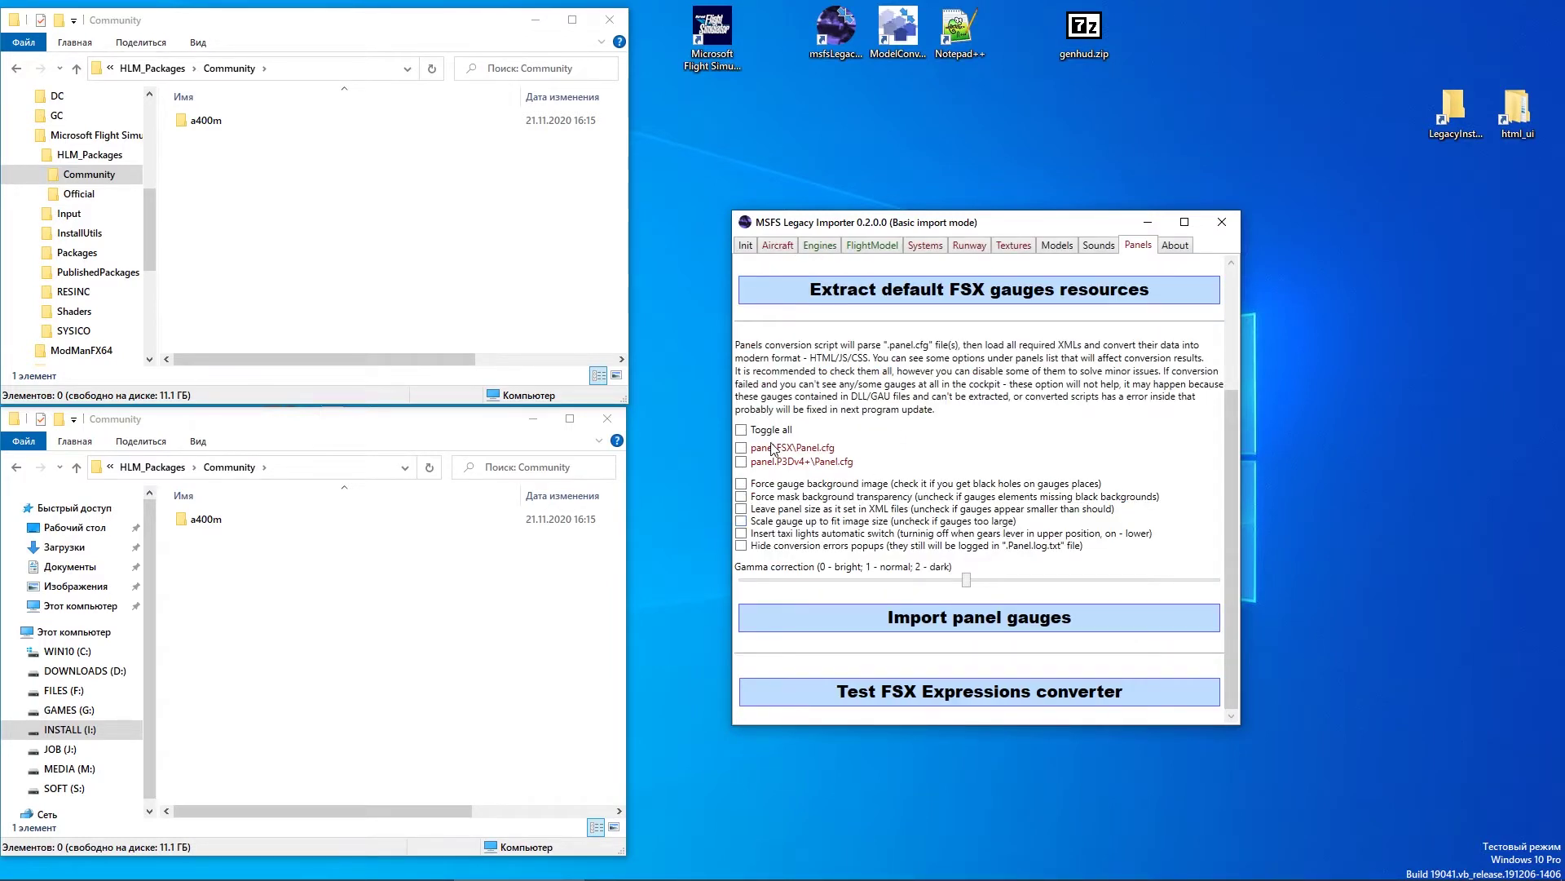
click(972, 622)
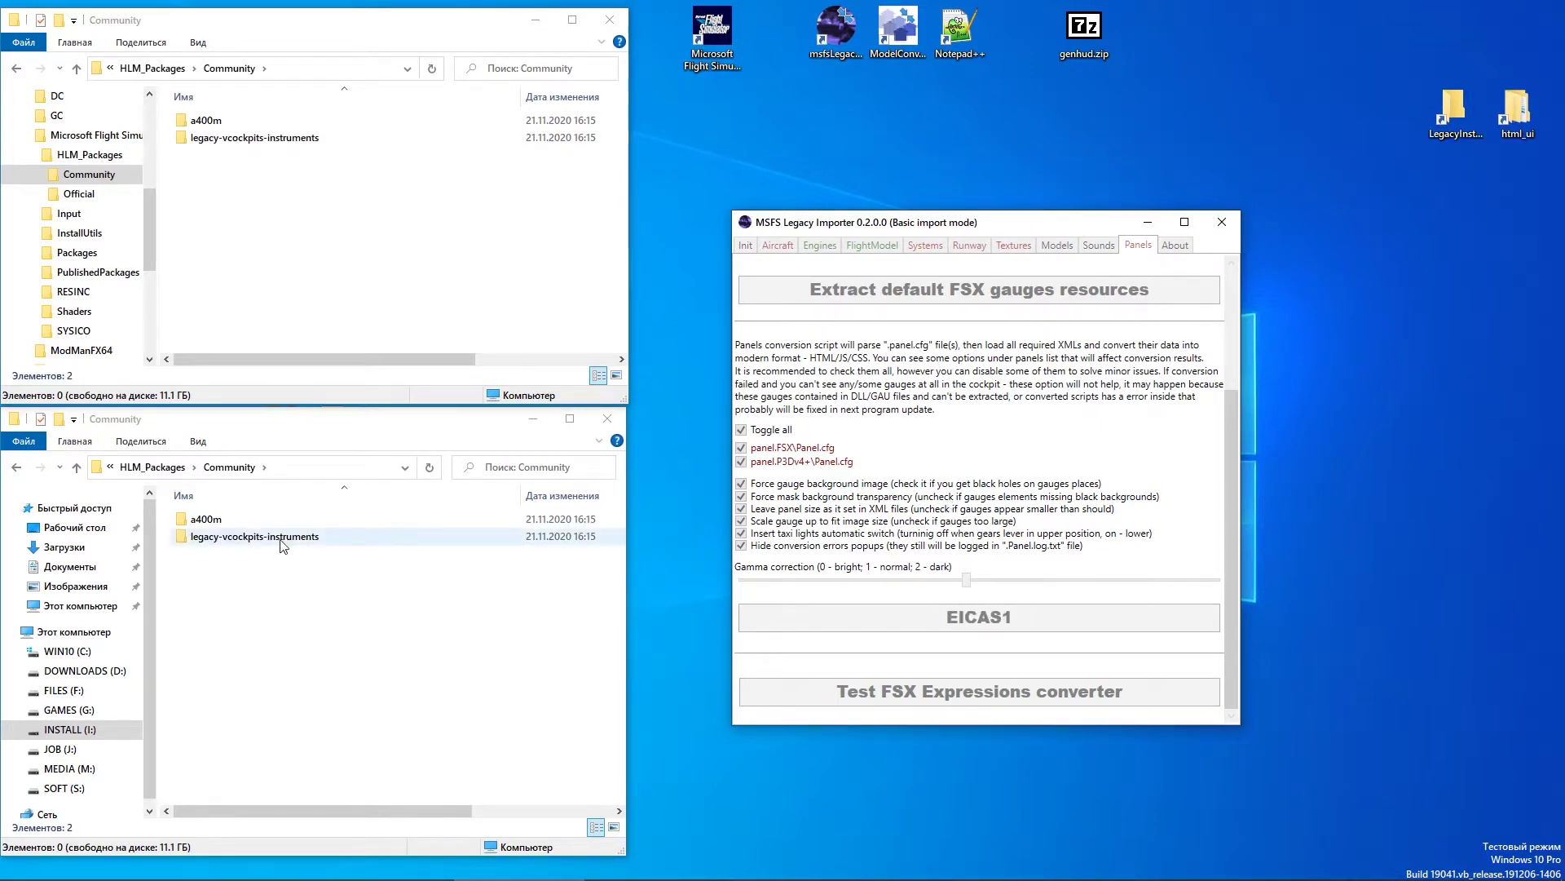
Browse legacy-vcockpits-instruments\html_ui\Pages\VLivery\liveries\Legacy and inspect the a400mvc_v2_panel_FSX folder
double_click(245, 536)
click(237, 522)
double_click(236, 519)
double_click(237, 520)
double_click(237, 519)
double_click(237, 520)
double_click(236, 519)
double_click(236, 519)
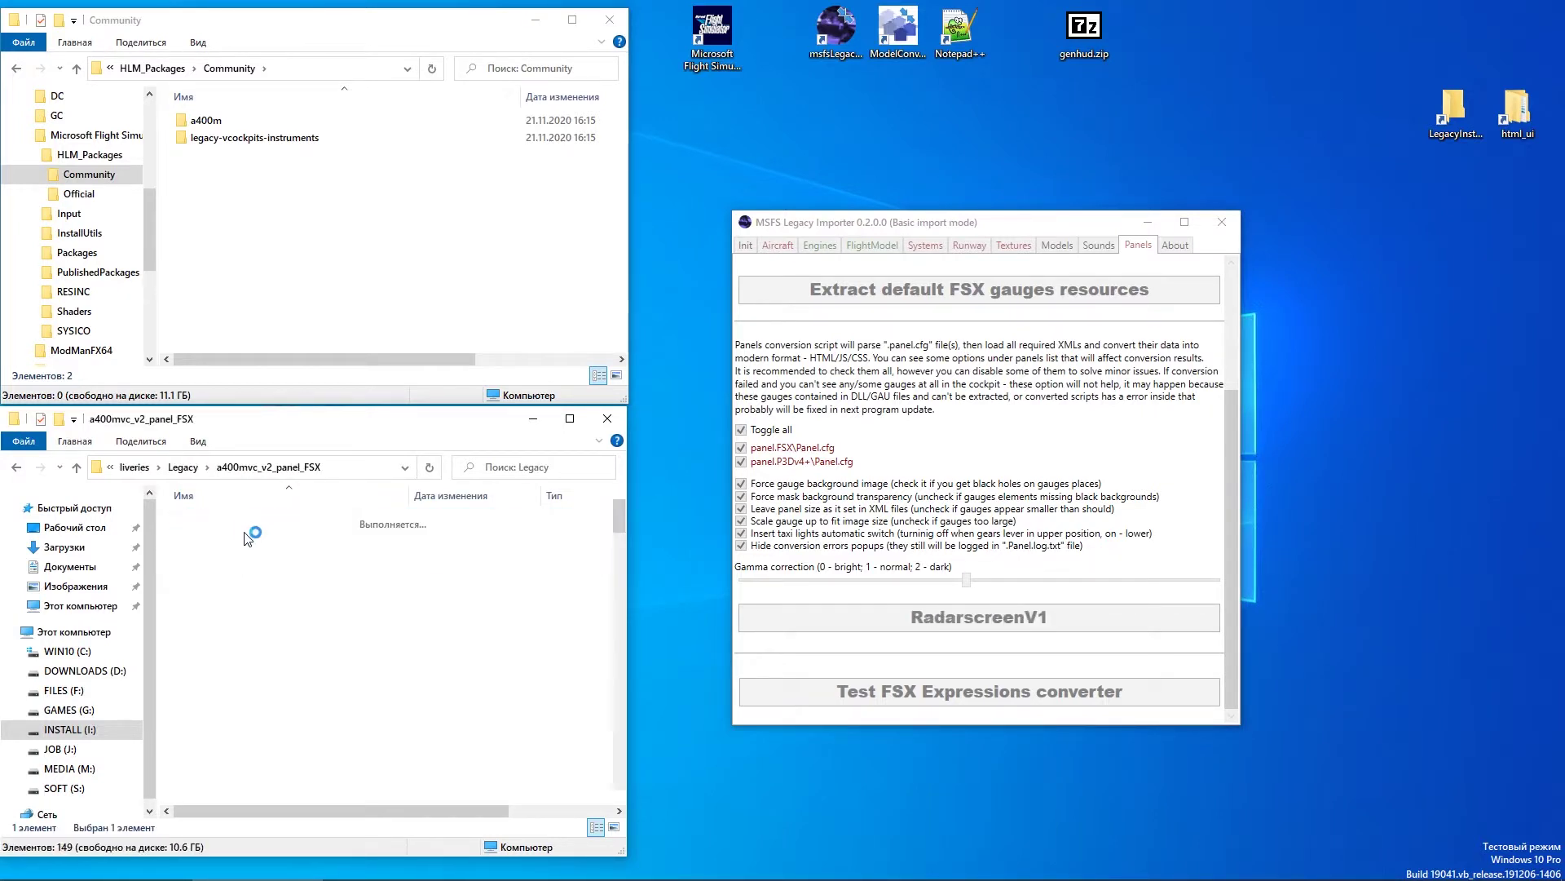
scroll(458, 581, down, 5)
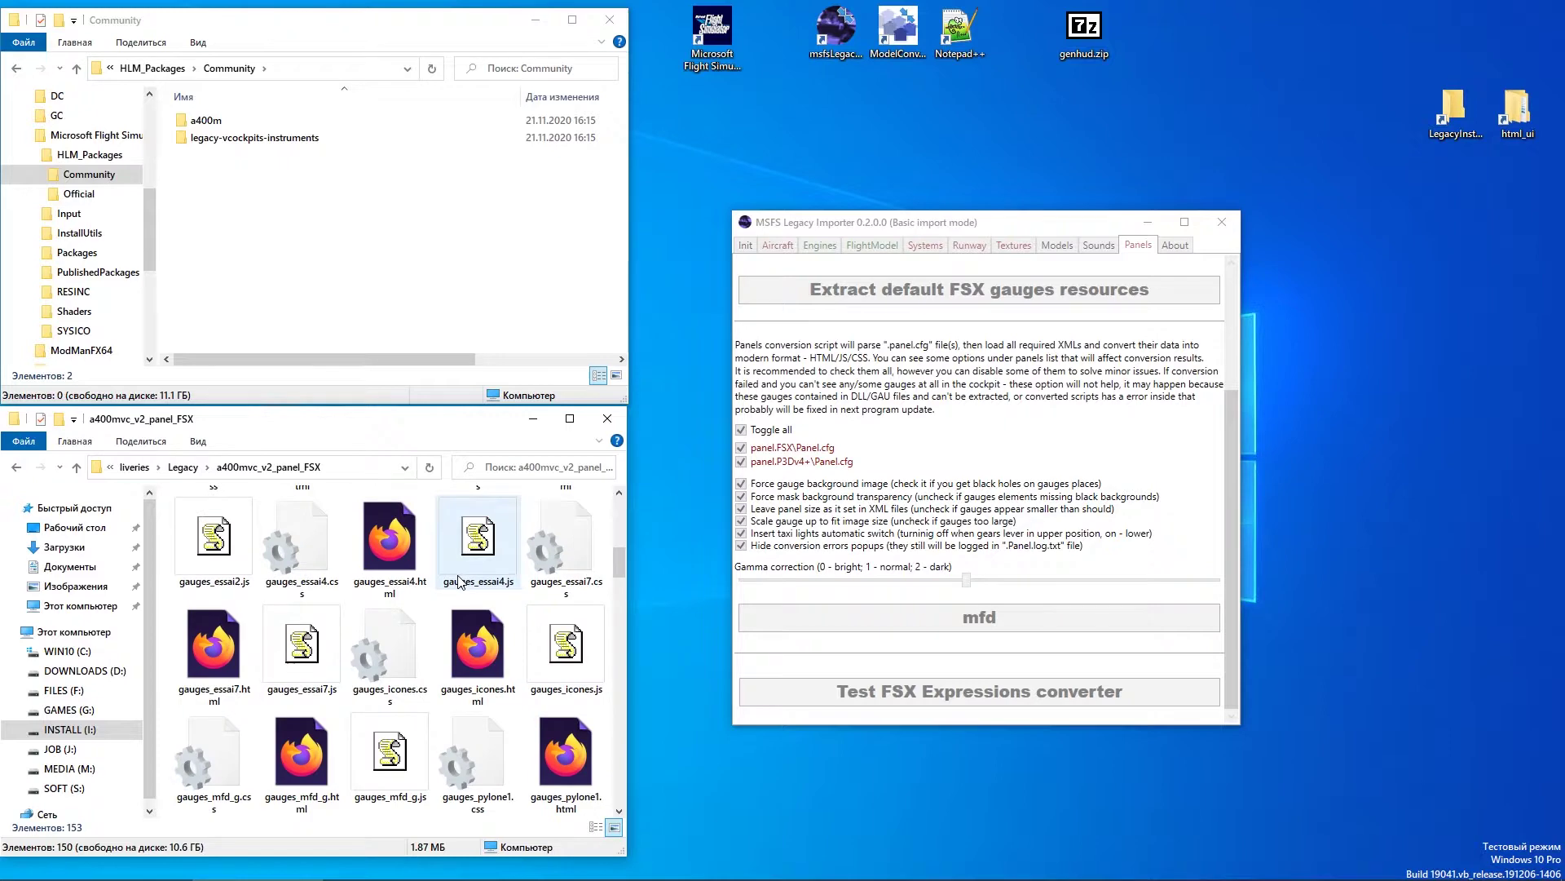
scroll(458, 580, down, 3)
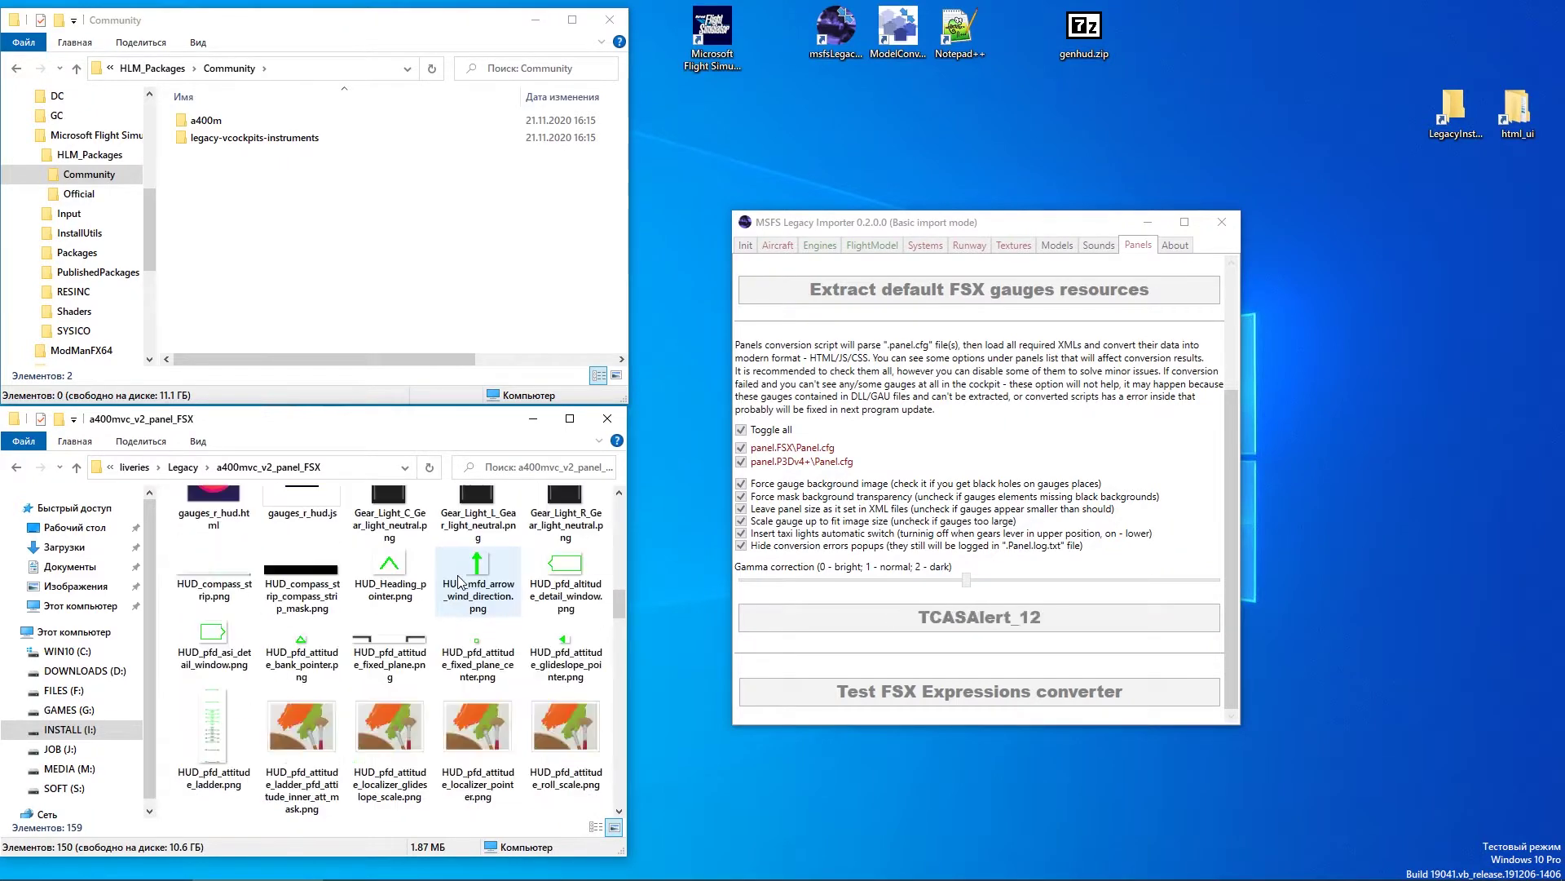
scroll(458, 580, up, 5)
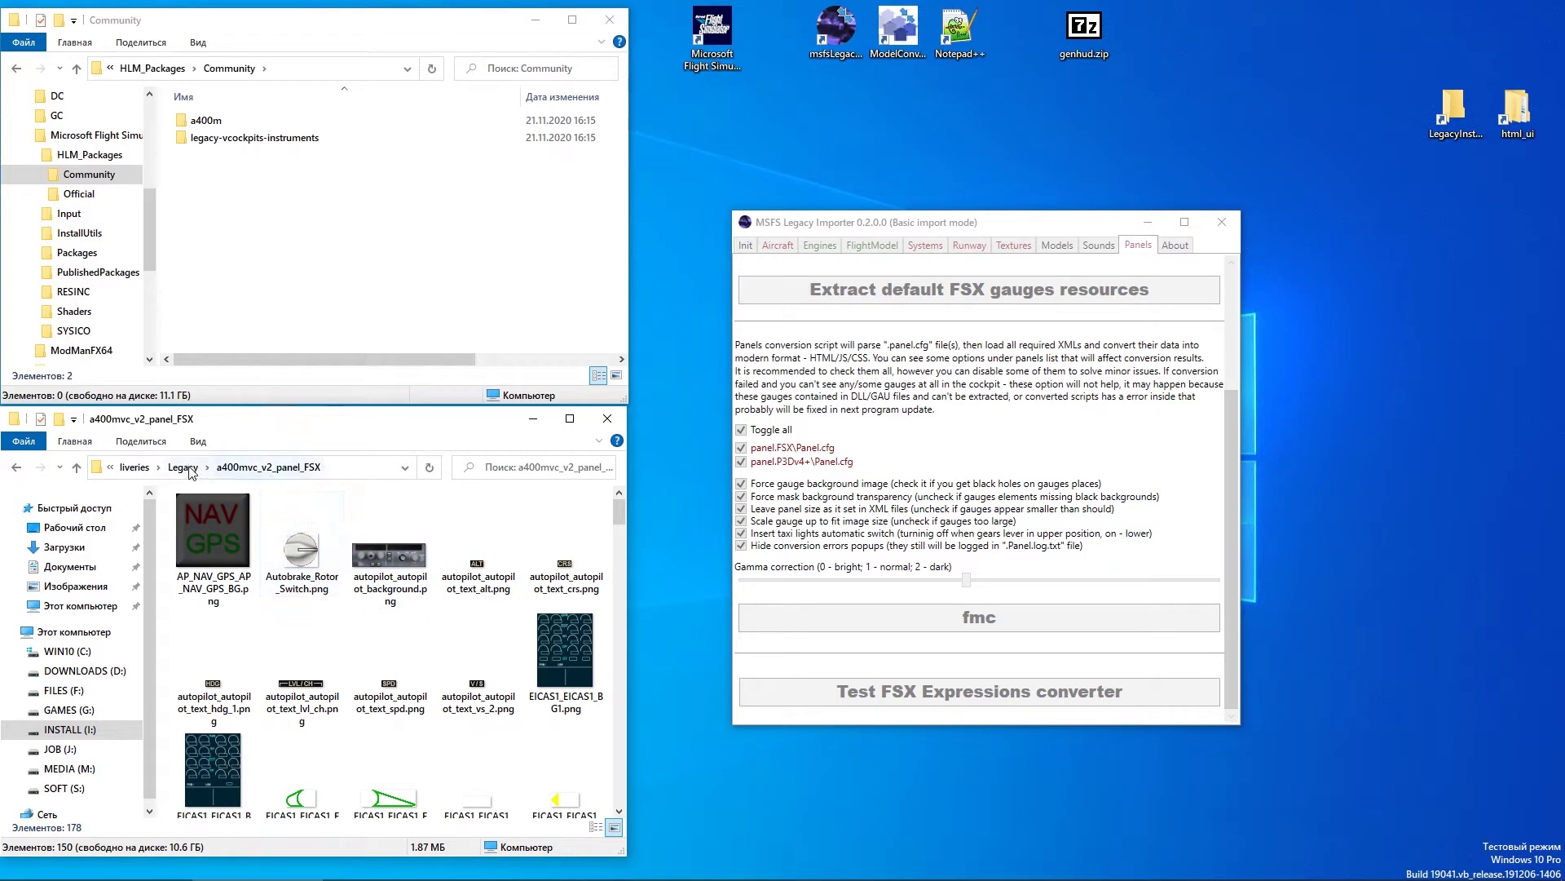
Open a400m\SimObjects\AIRPLANES\A400MVC_V2\panel.FSX and review its gauge .cab files
click(182, 467)
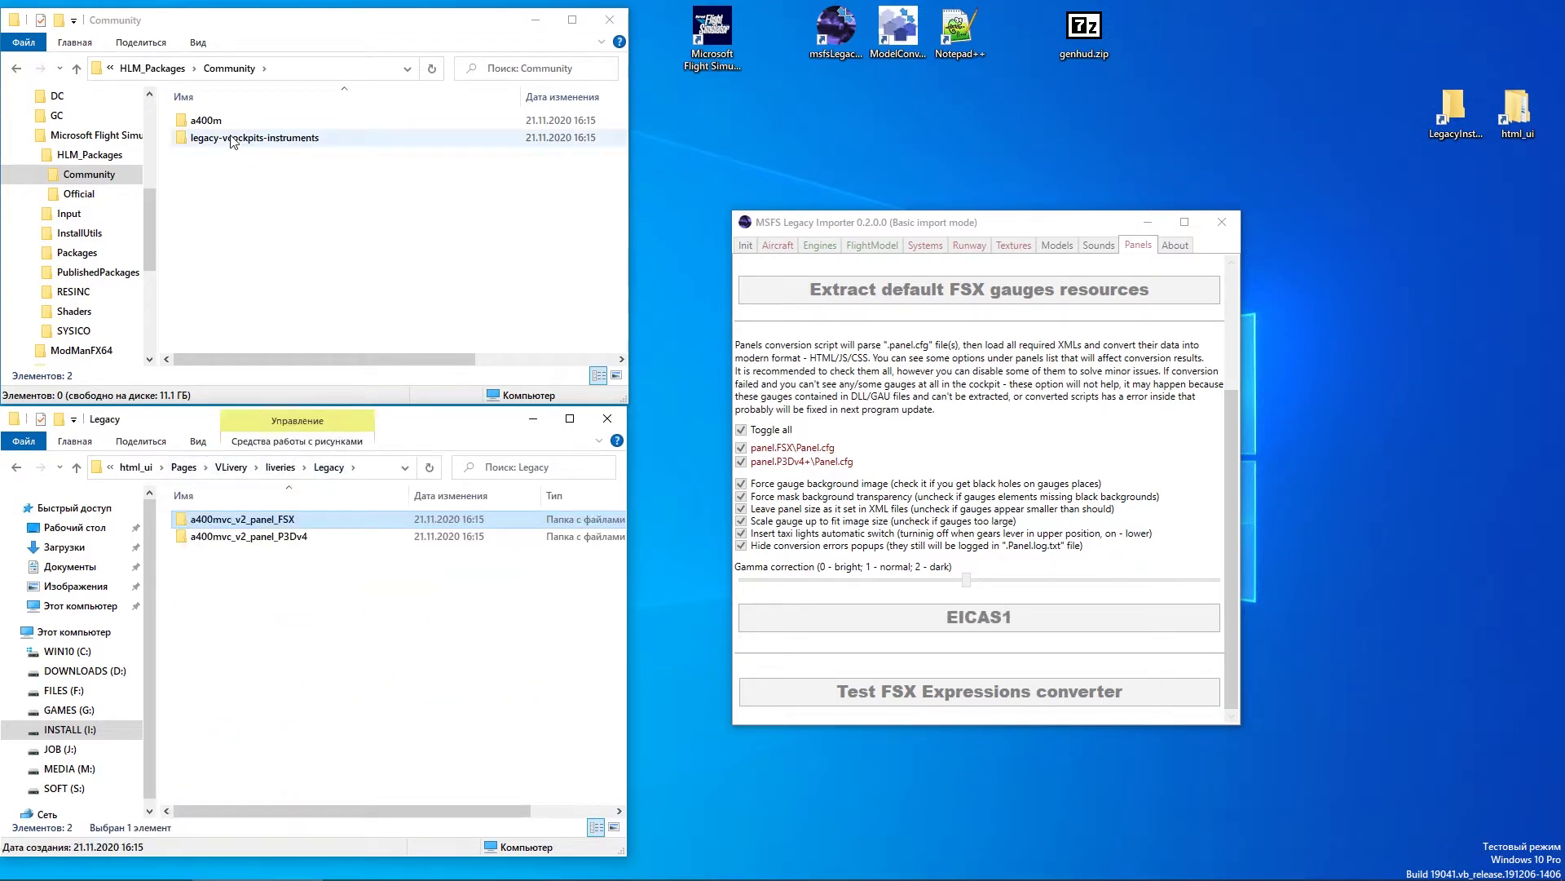
double_click(205, 120)
double_click(211, 122)
double_click(211, 123)
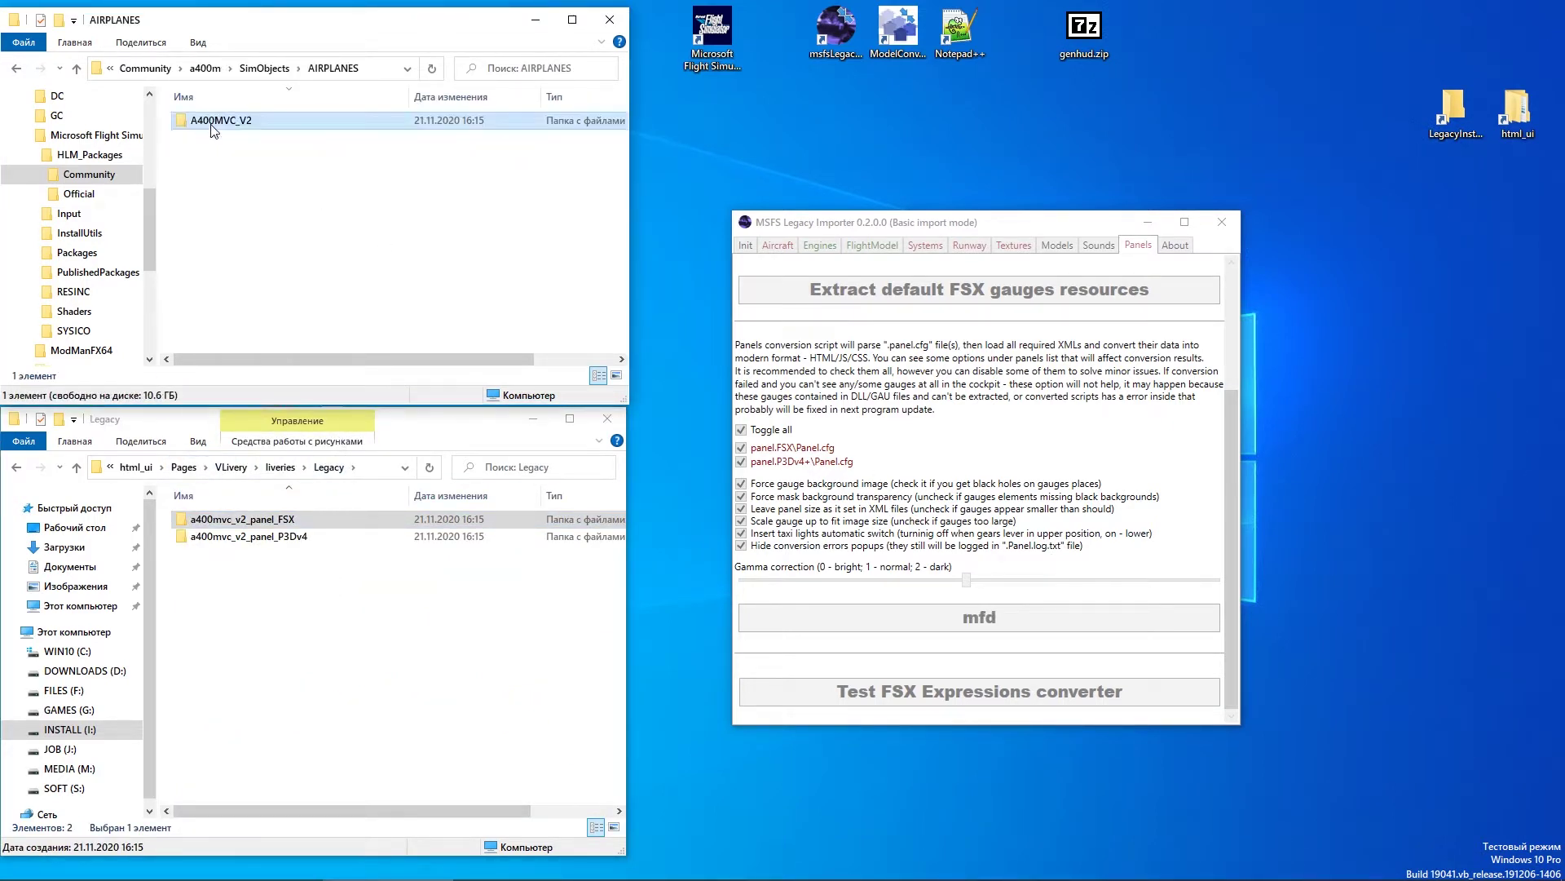
double_click(210, 122)
double_click(210, 122)
click(226, 69)
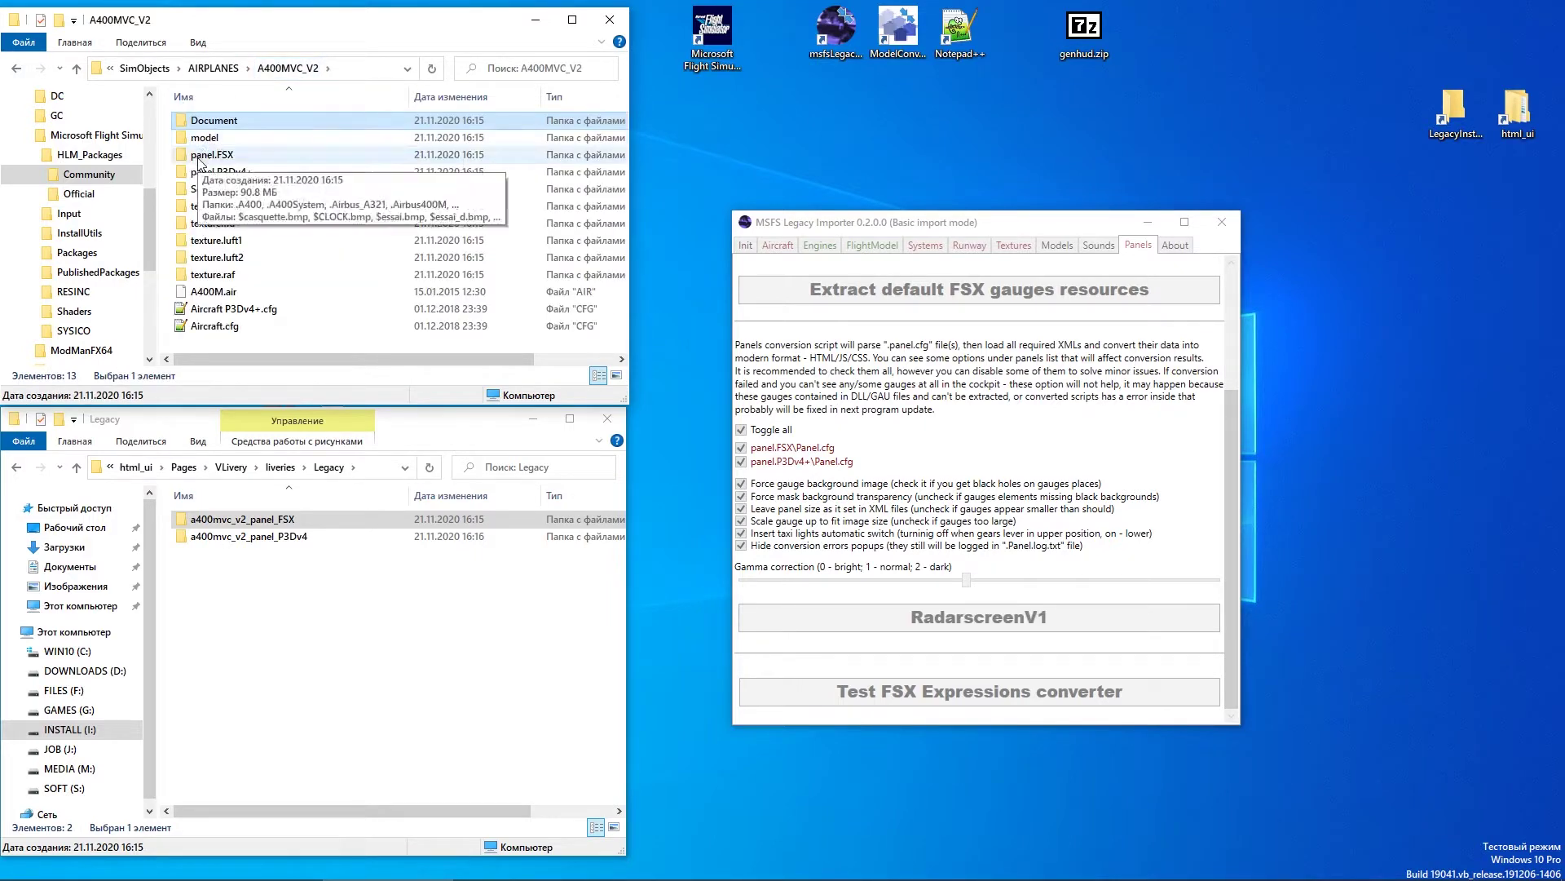
double_click(206, 155)
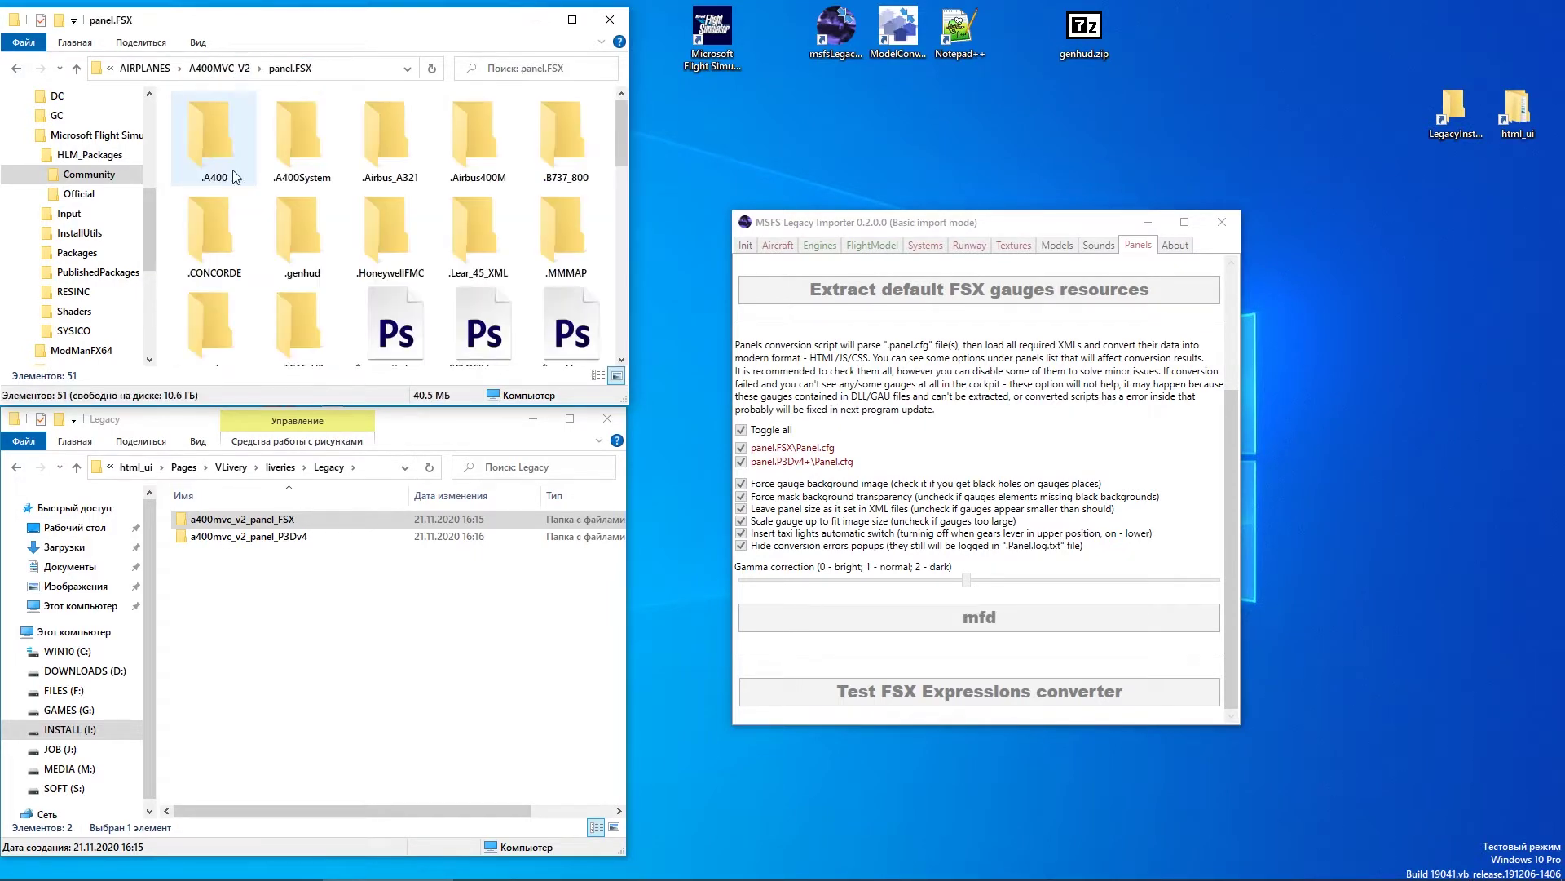
scroll(455, 302, down, 3)
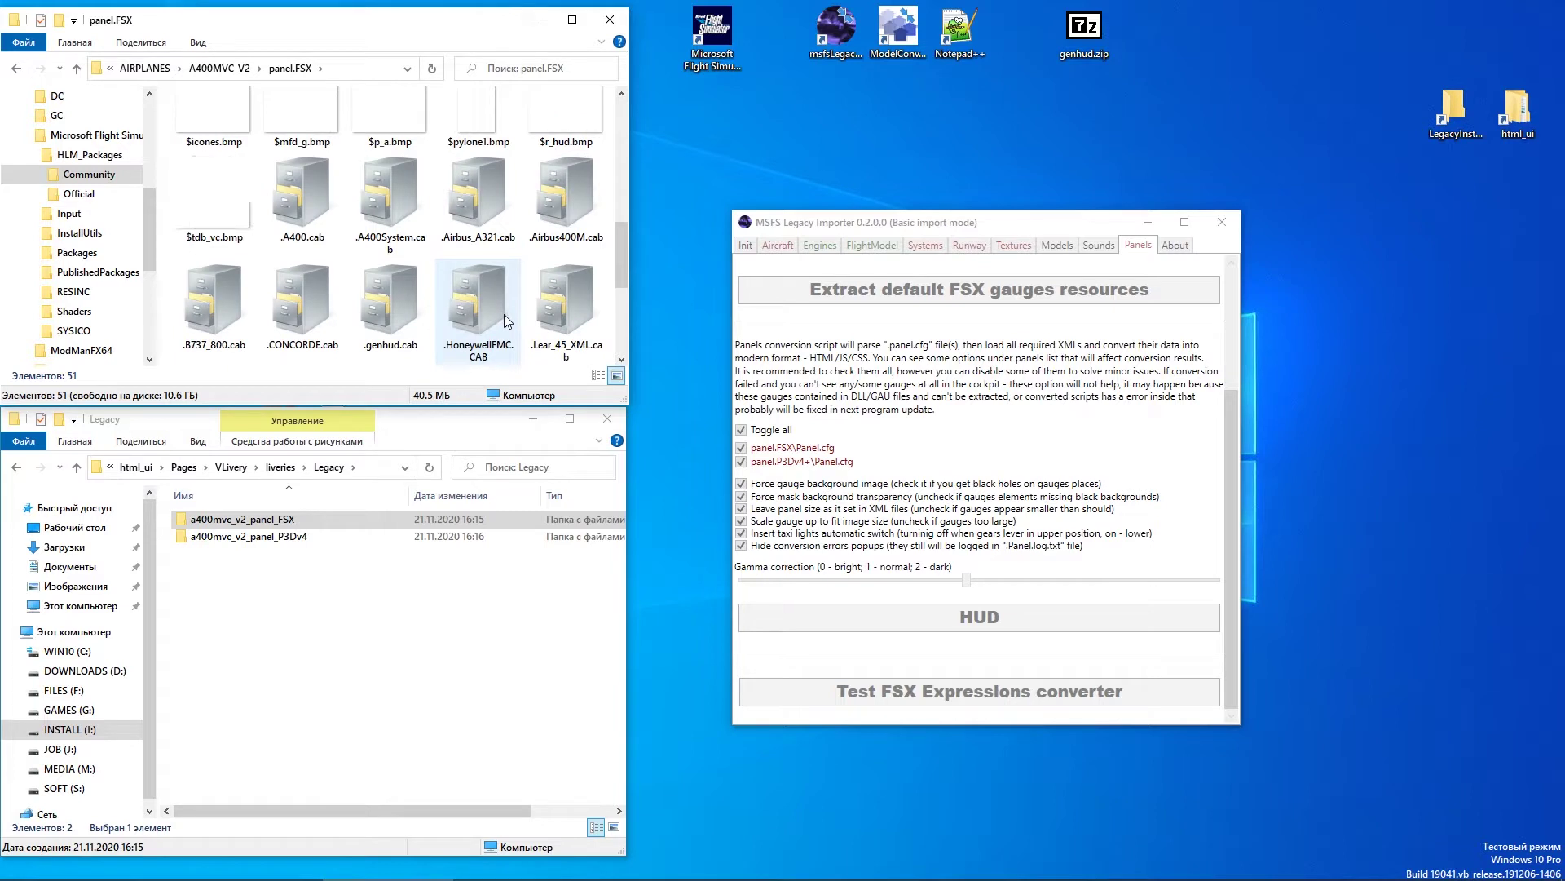
scroll(504, 315, down, 5)
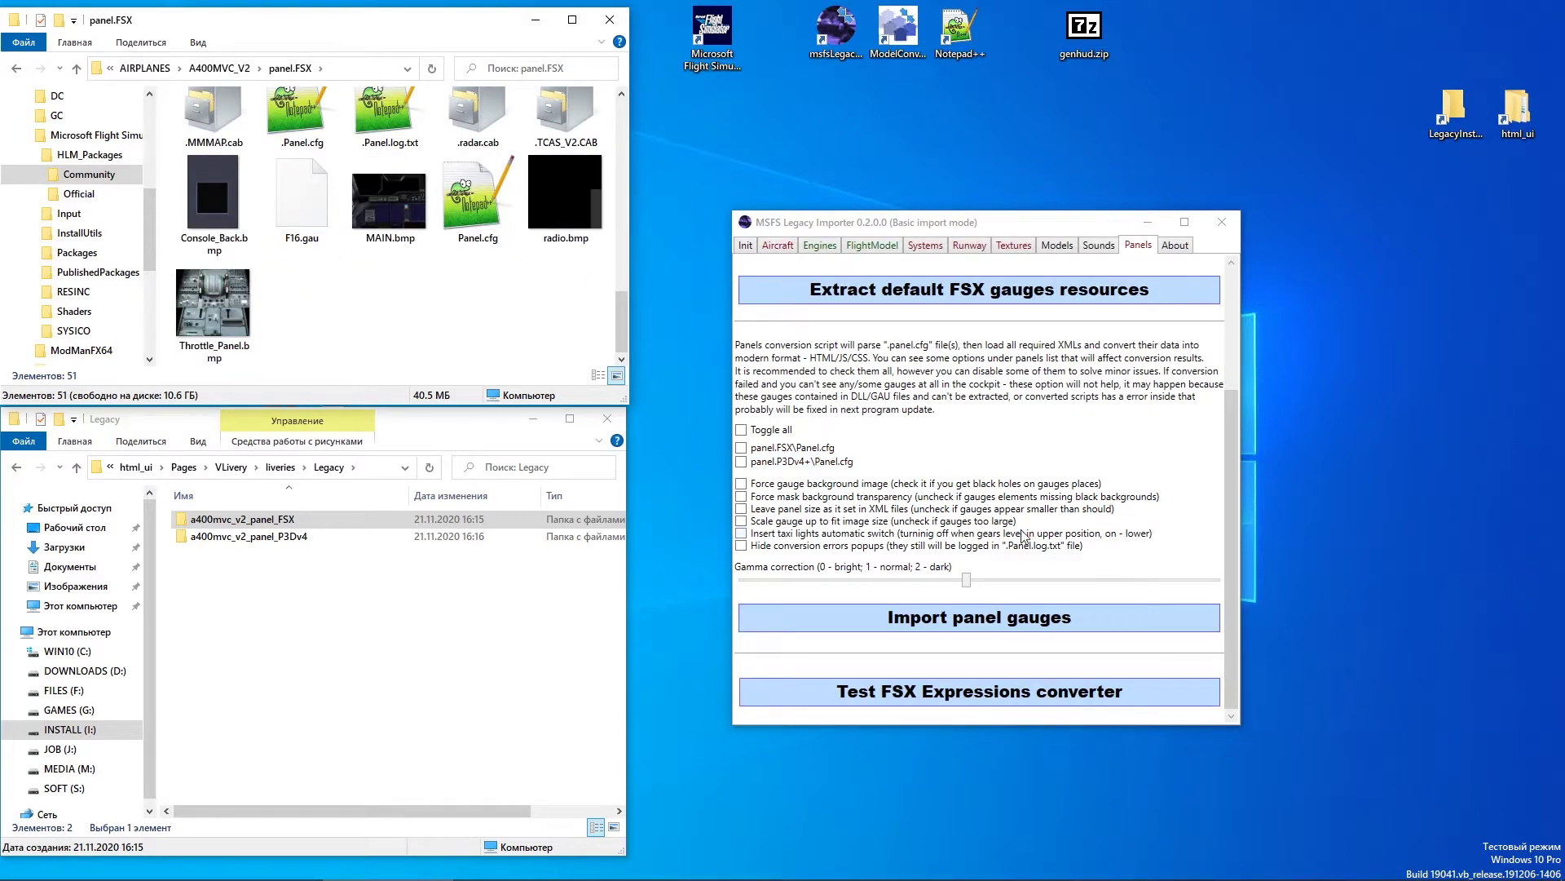
Fly the imported aircraft to check the HUD, pause, then open .Panel.cfg in Notepad++
click(737, 34)
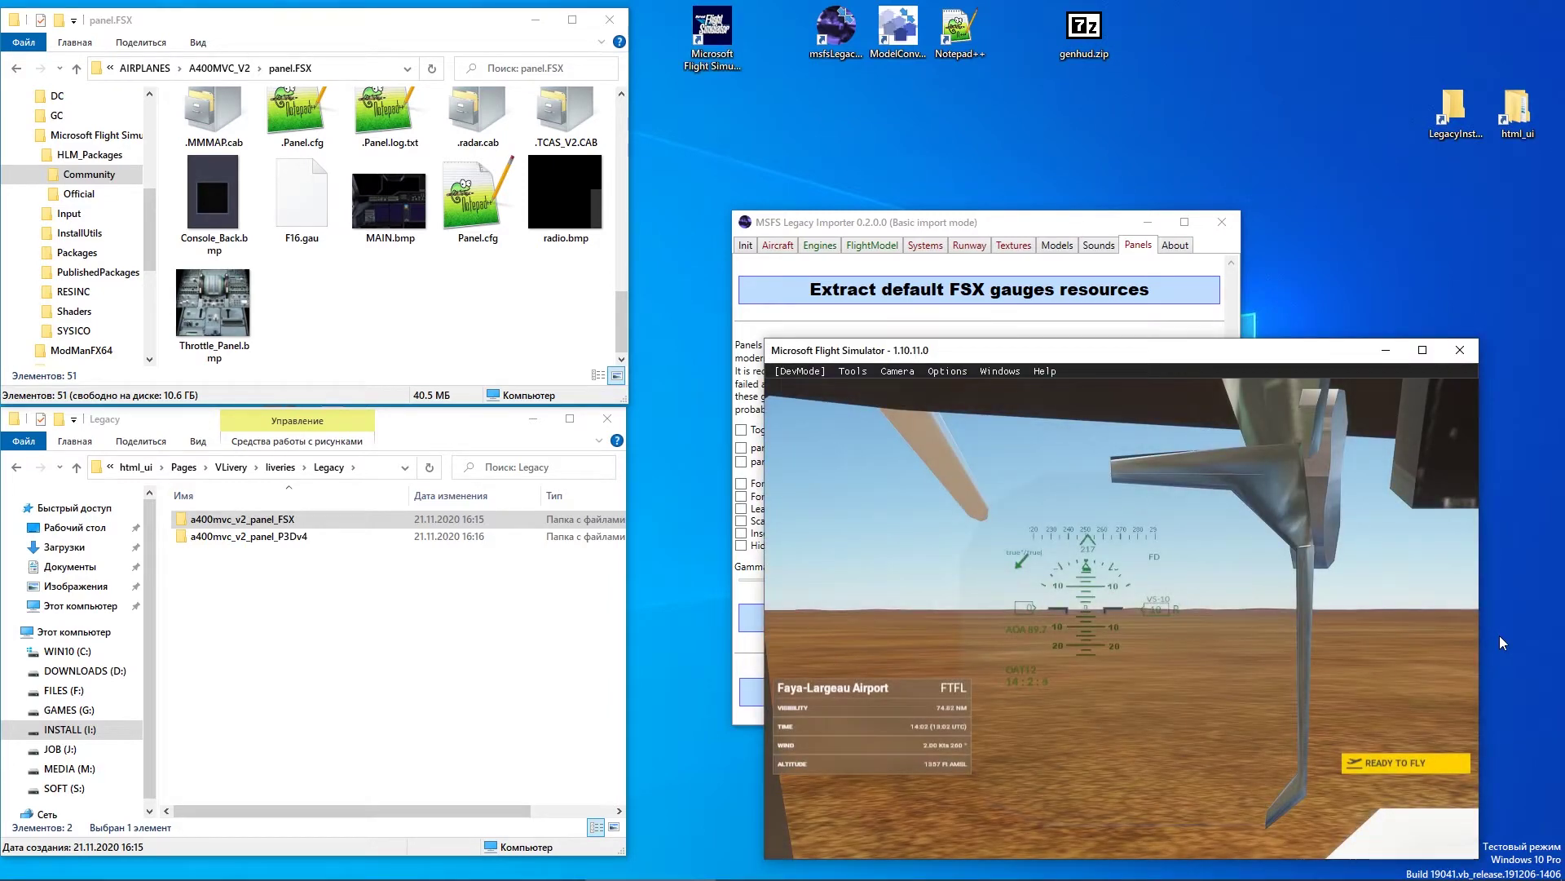
click(1401, 763)
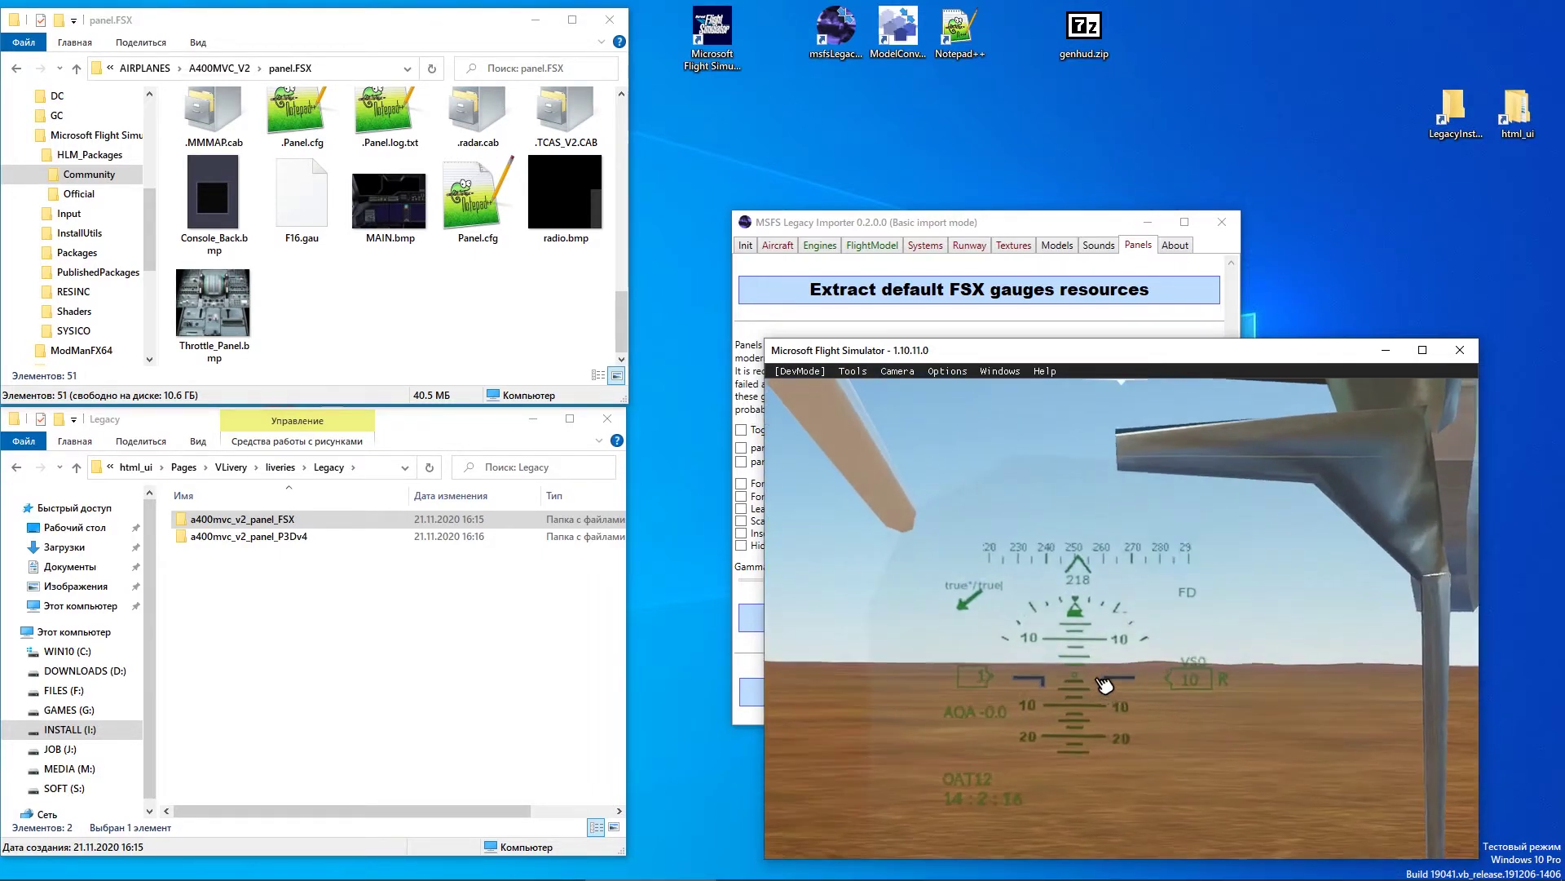
key(Escape)
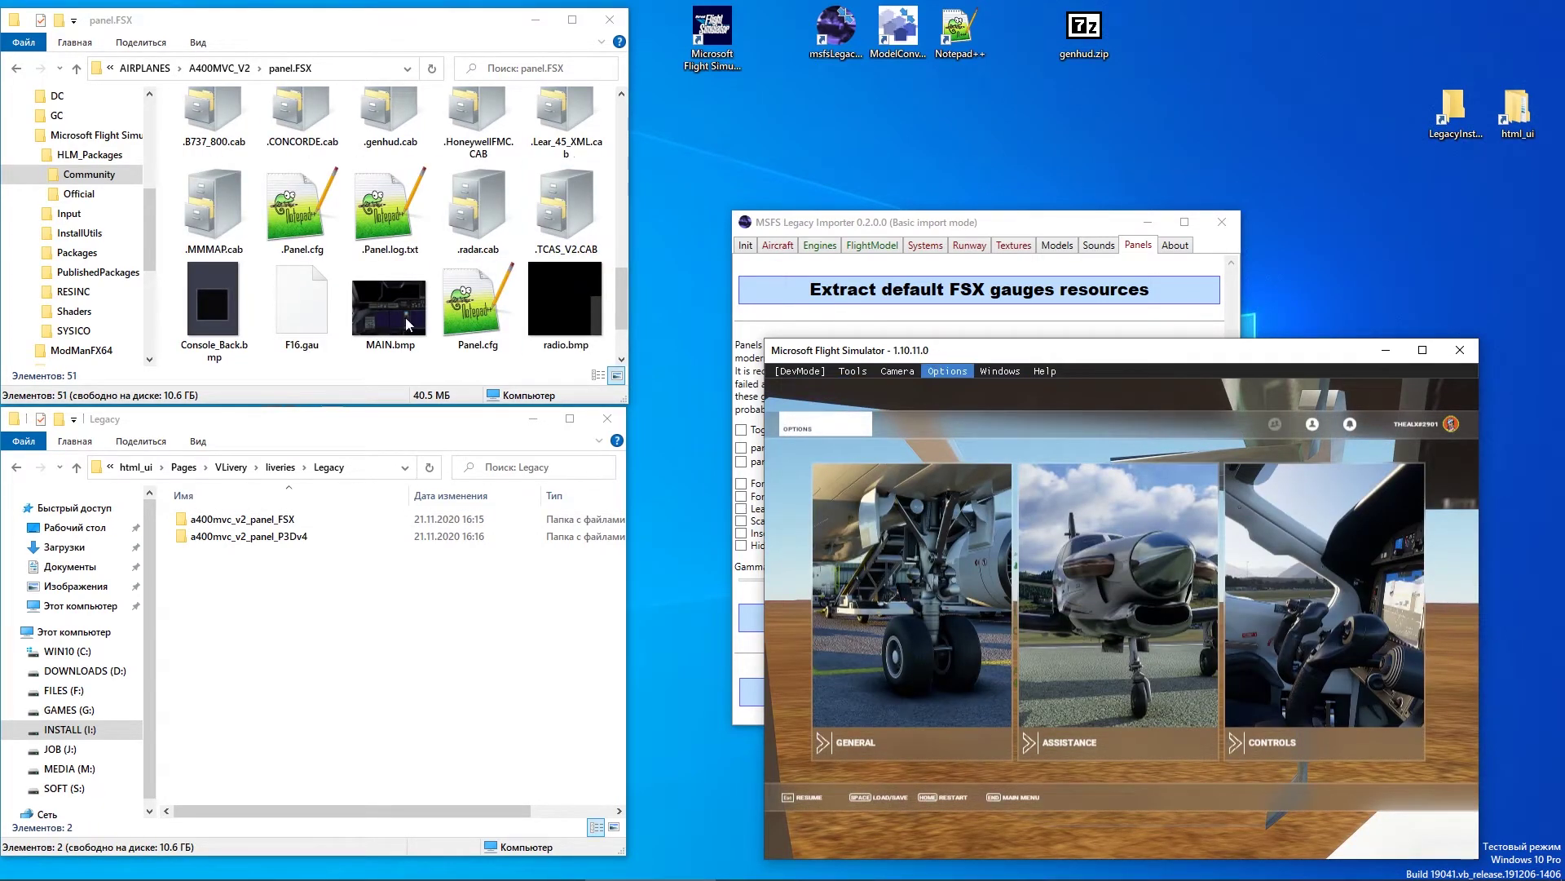
right_click(290, 214)
click(367, 318)
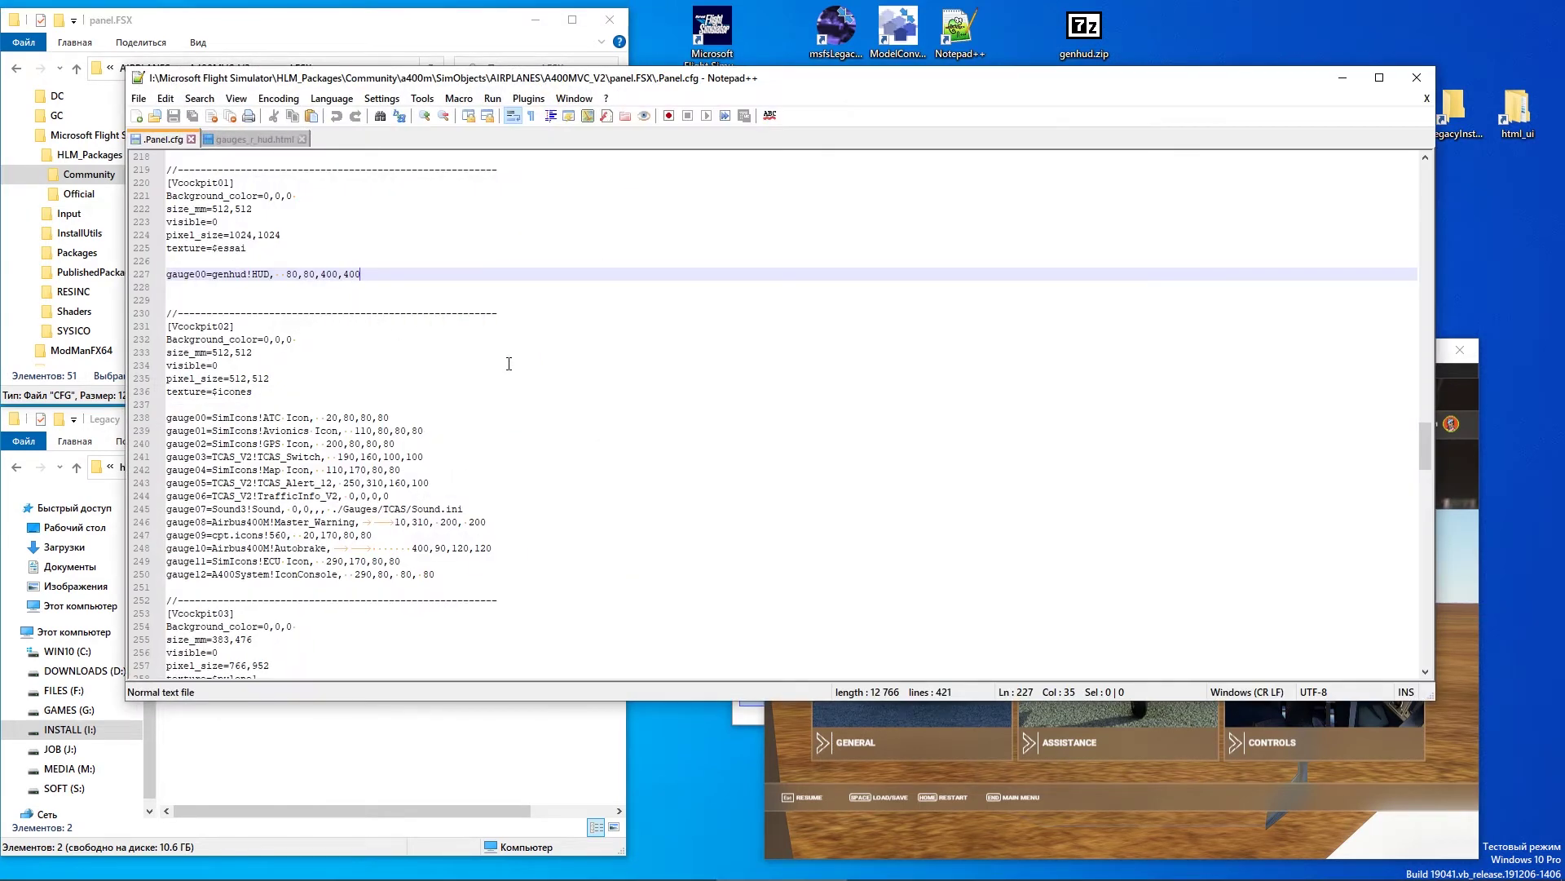
Search the panel.cfg for 'hud' and jump to the match on line 361
key(ctrl+f)
text(h)
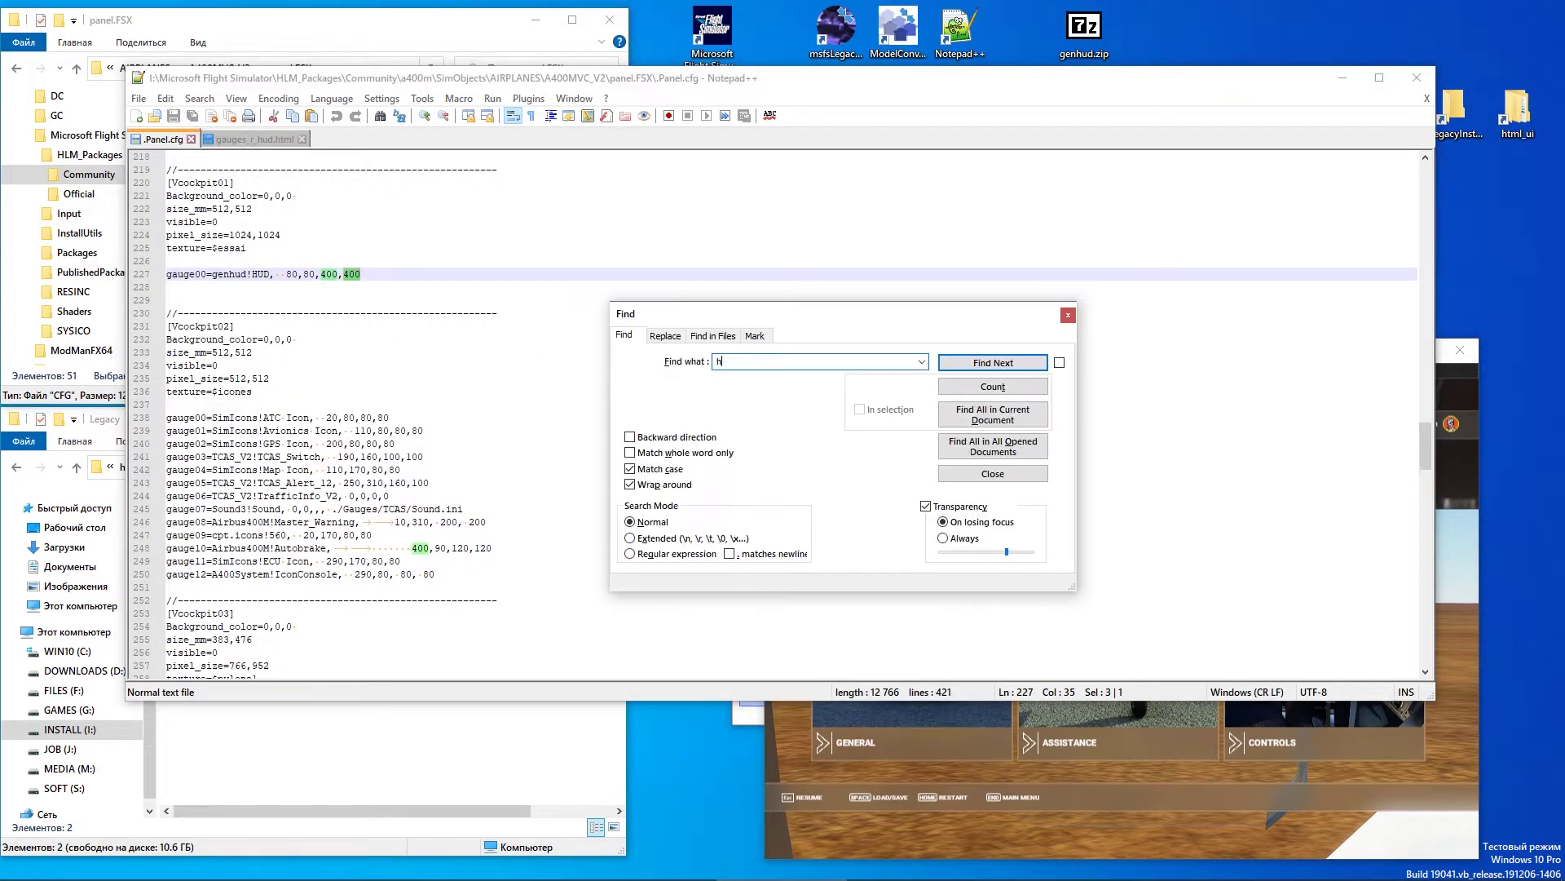
text(ud)
key(Return)
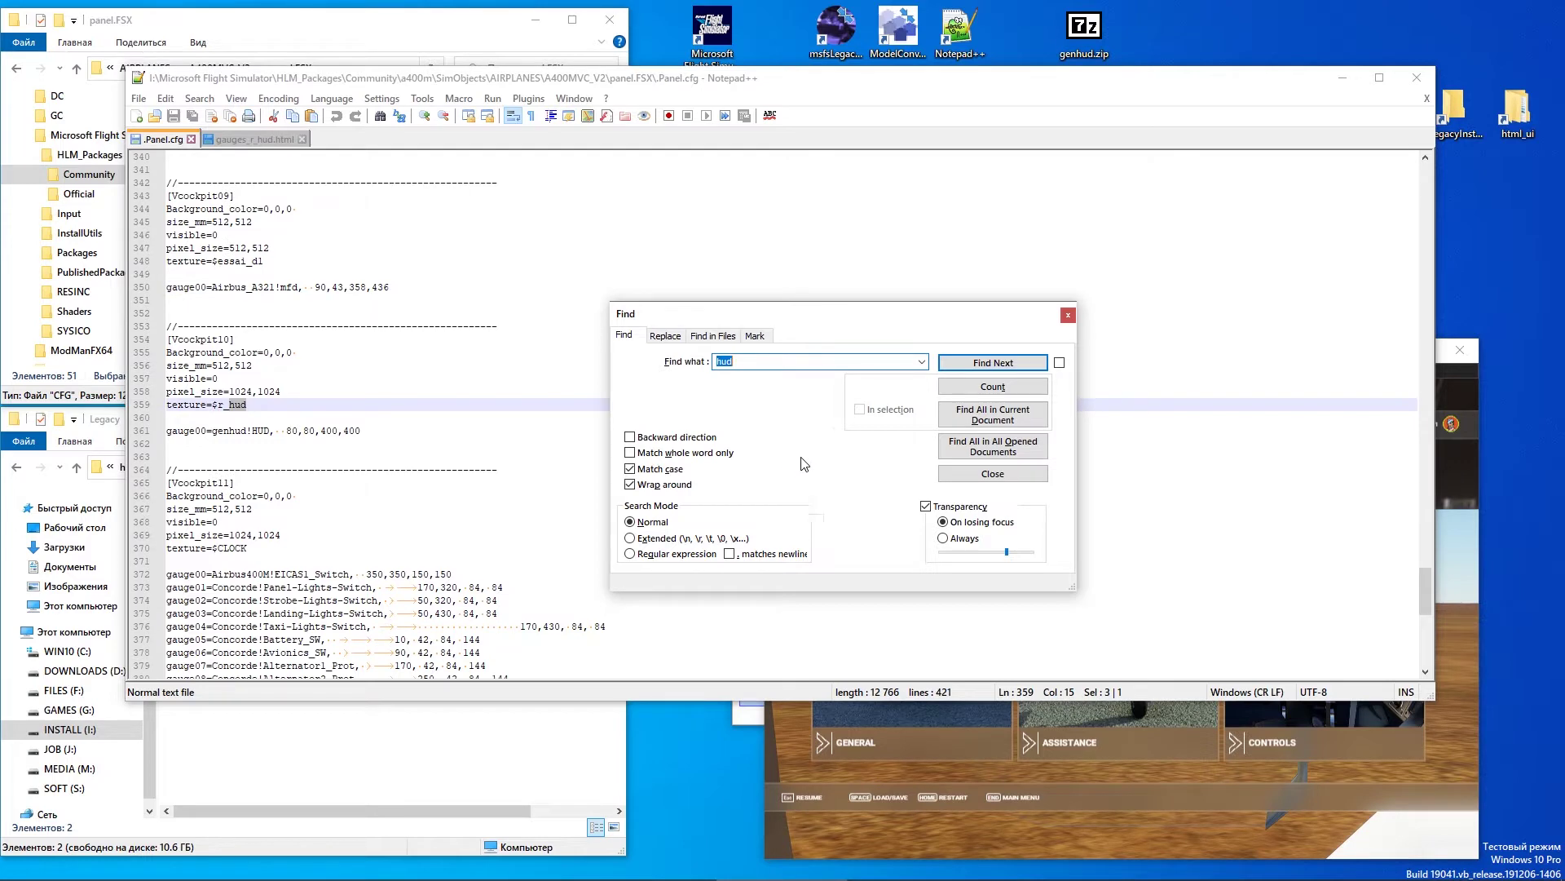
click(993, 415)
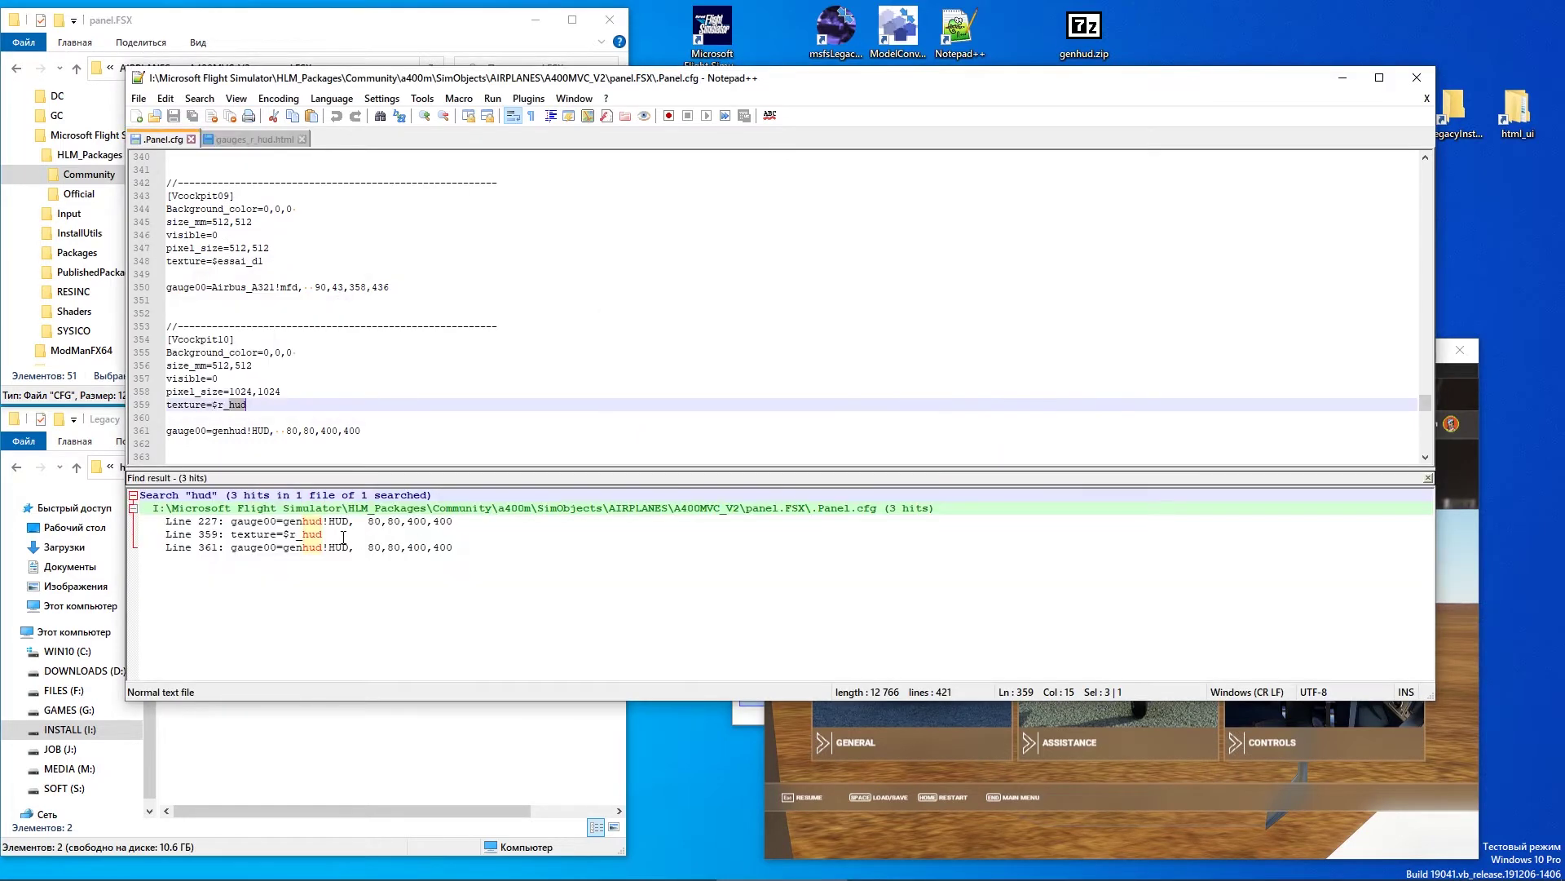
double_click(321, 549)
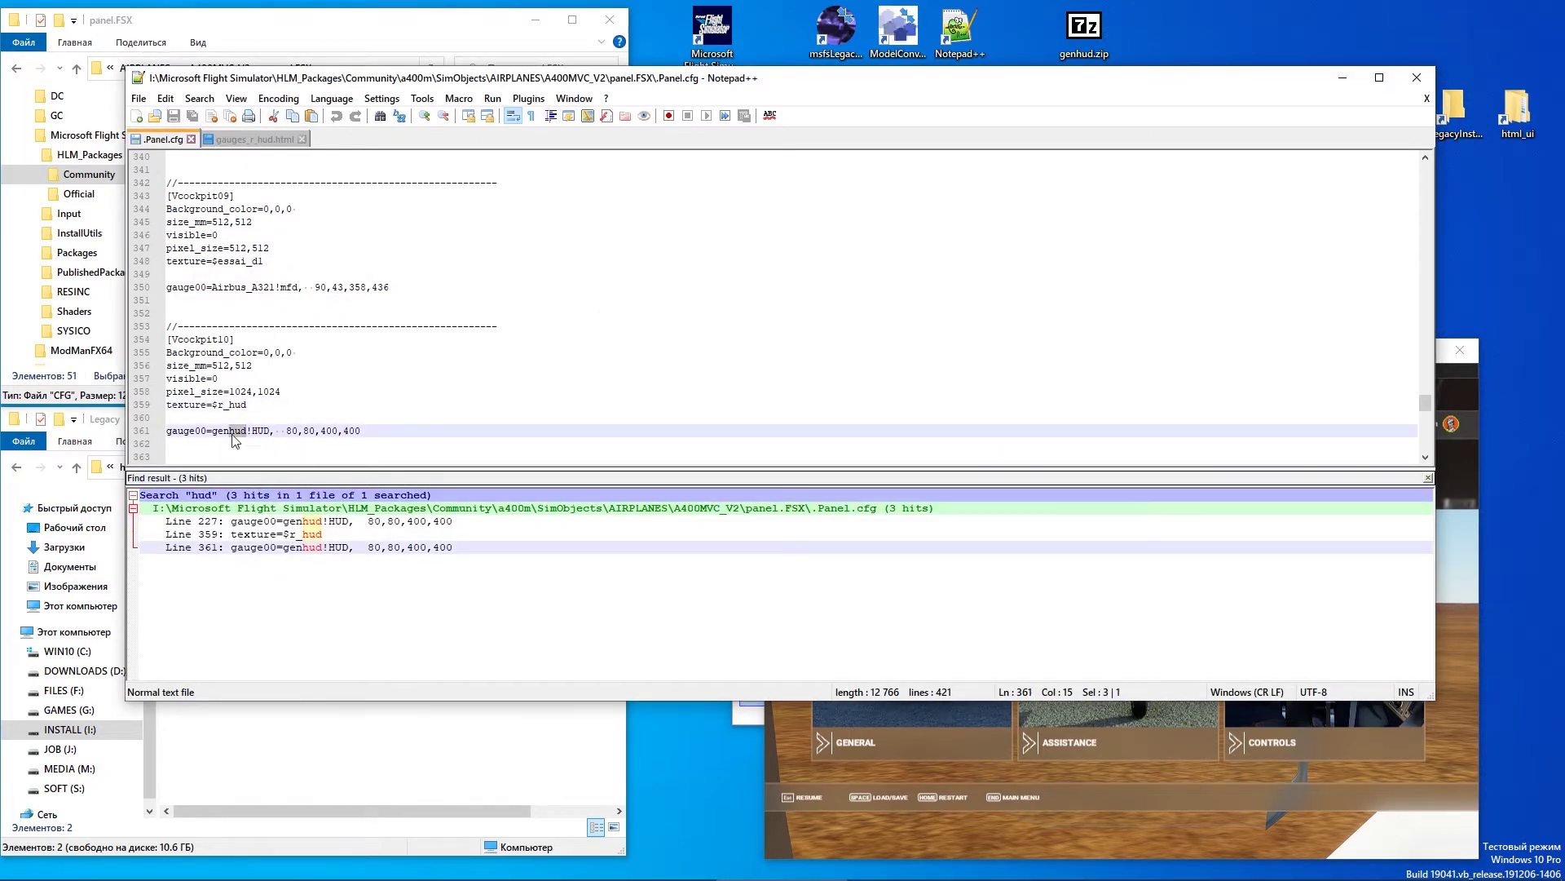
Extend the genhud!HUD lines 227 and 361 to 80,80,400,400,1,1.5 and save
key(ctrl+f)
click(996, 445)
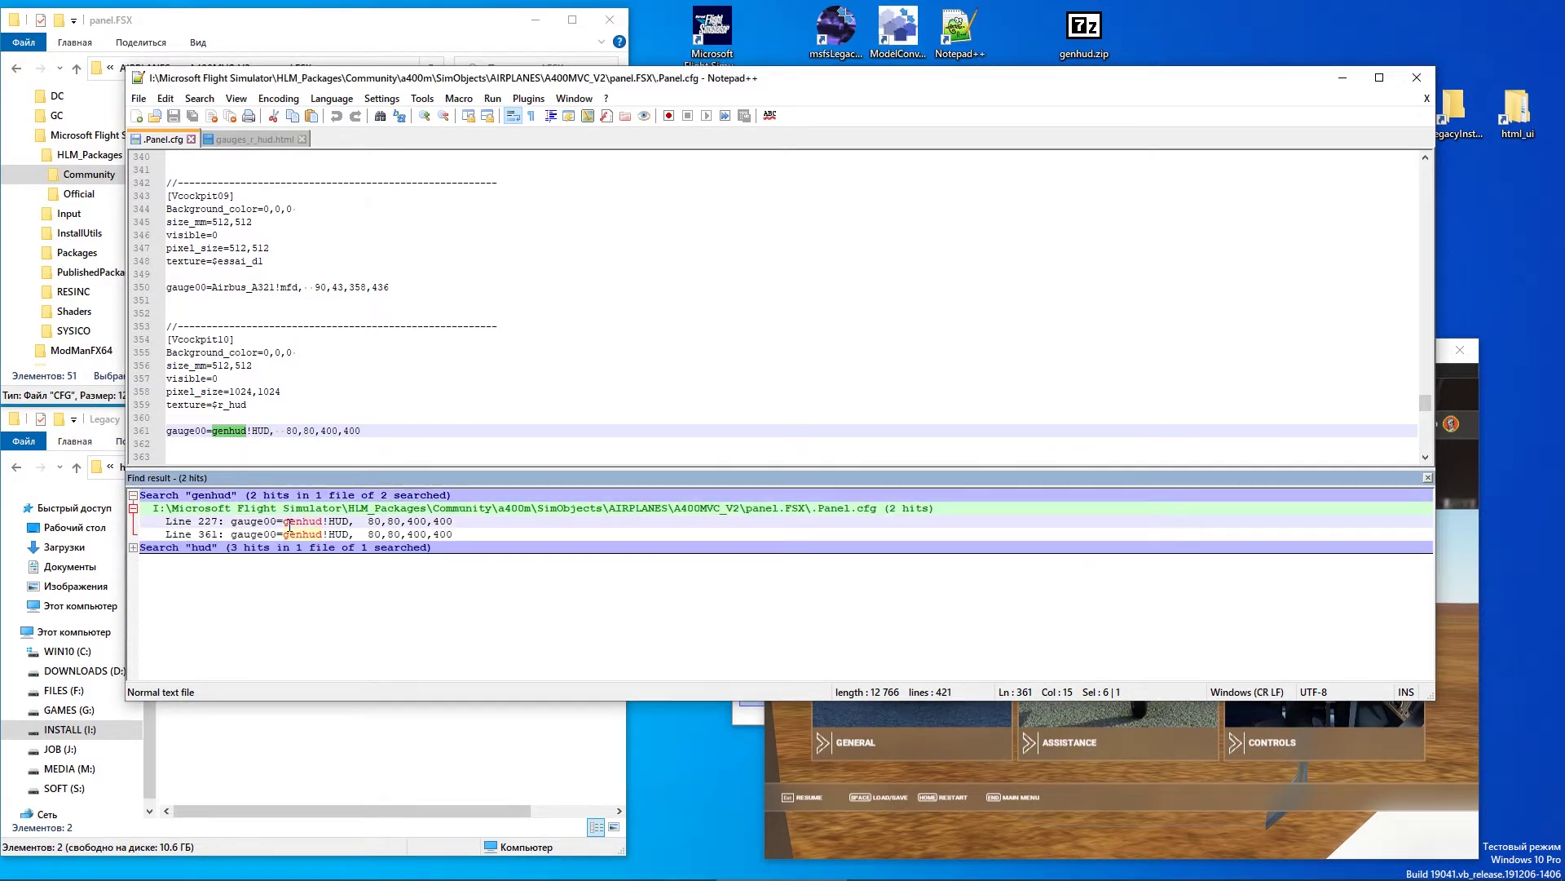
double_click(294, 521)
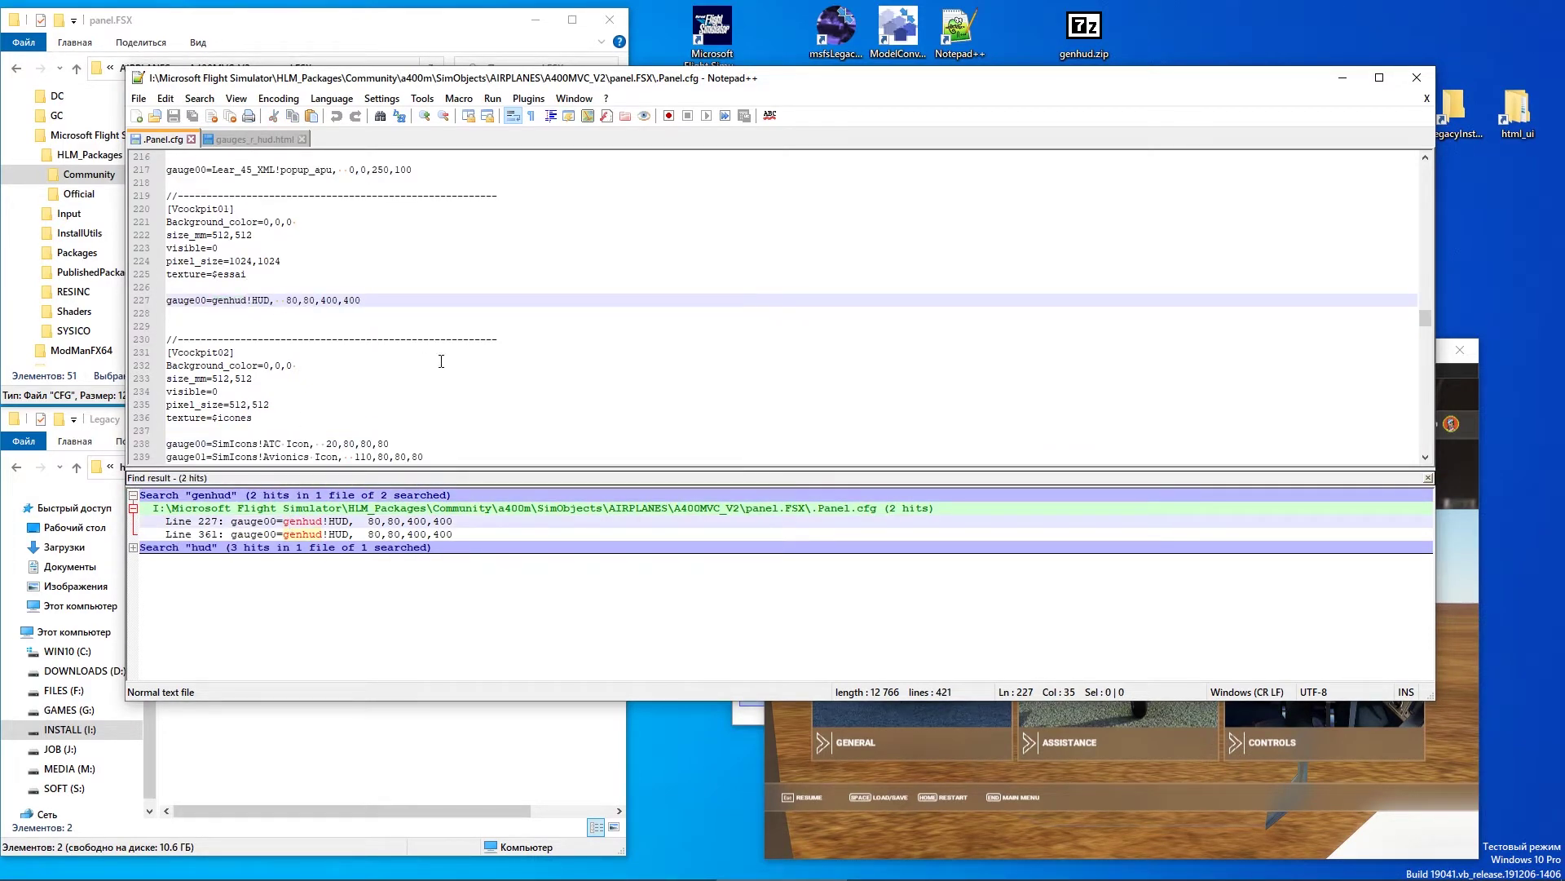
text(,1,1.5)
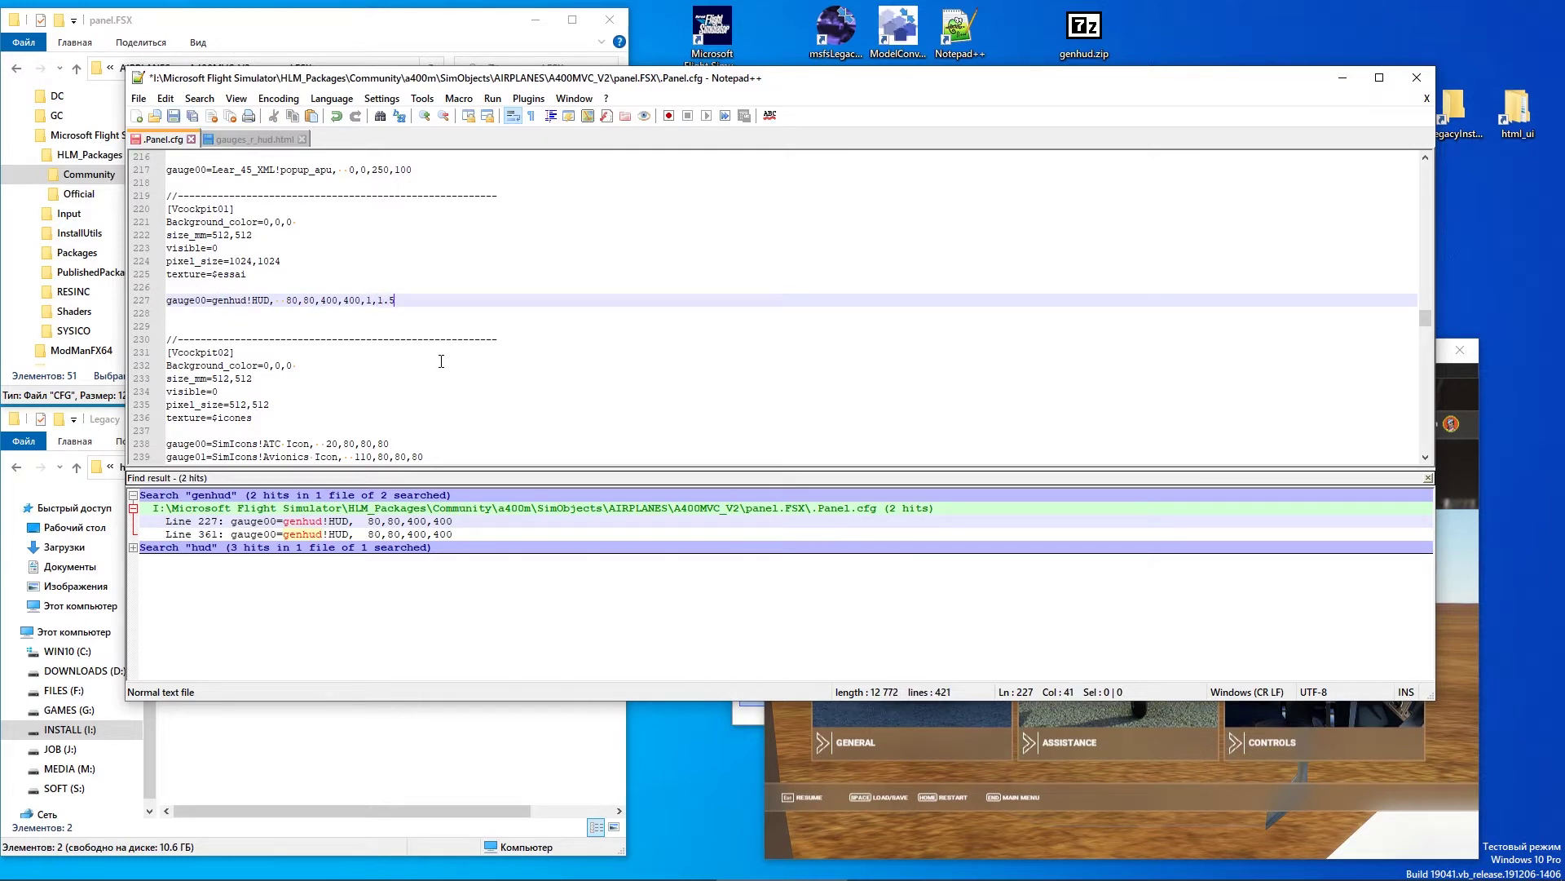
key(F3)
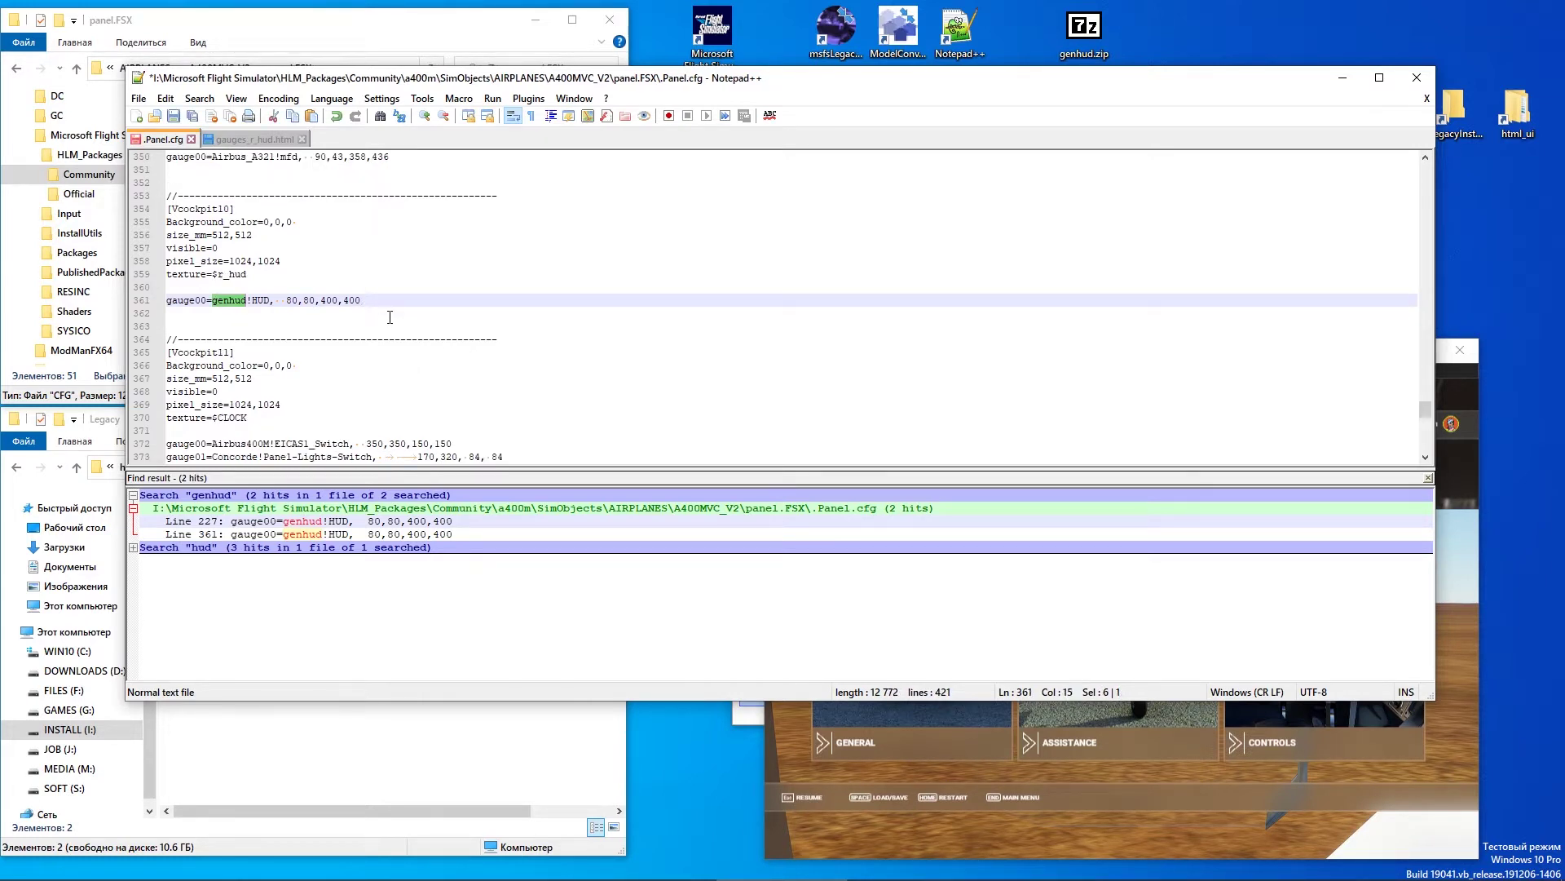
text(,1,1.5)
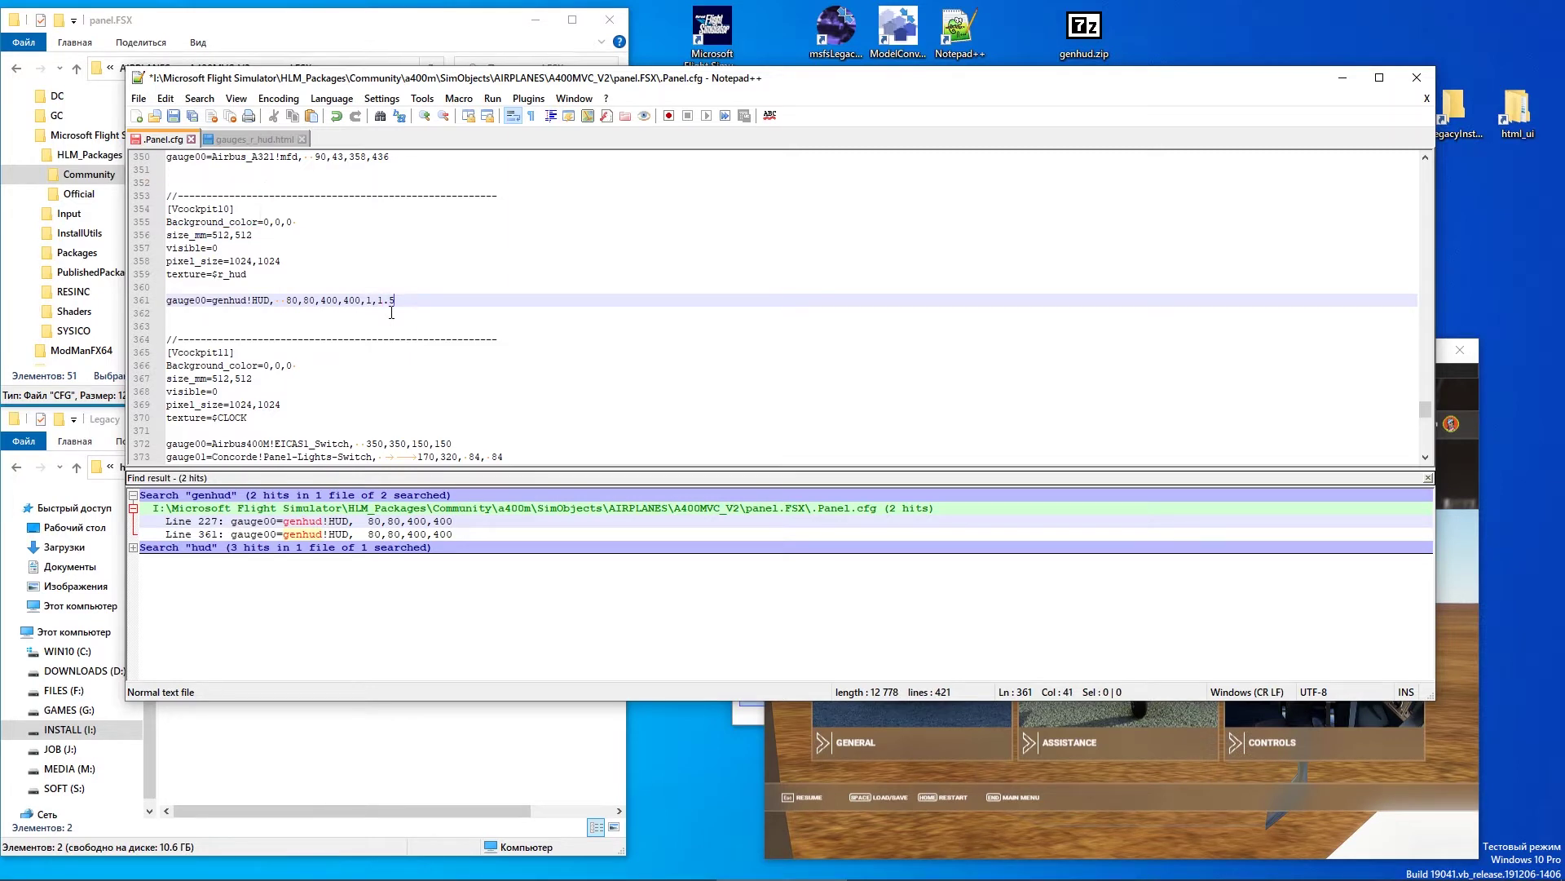
key(ctrl+s)
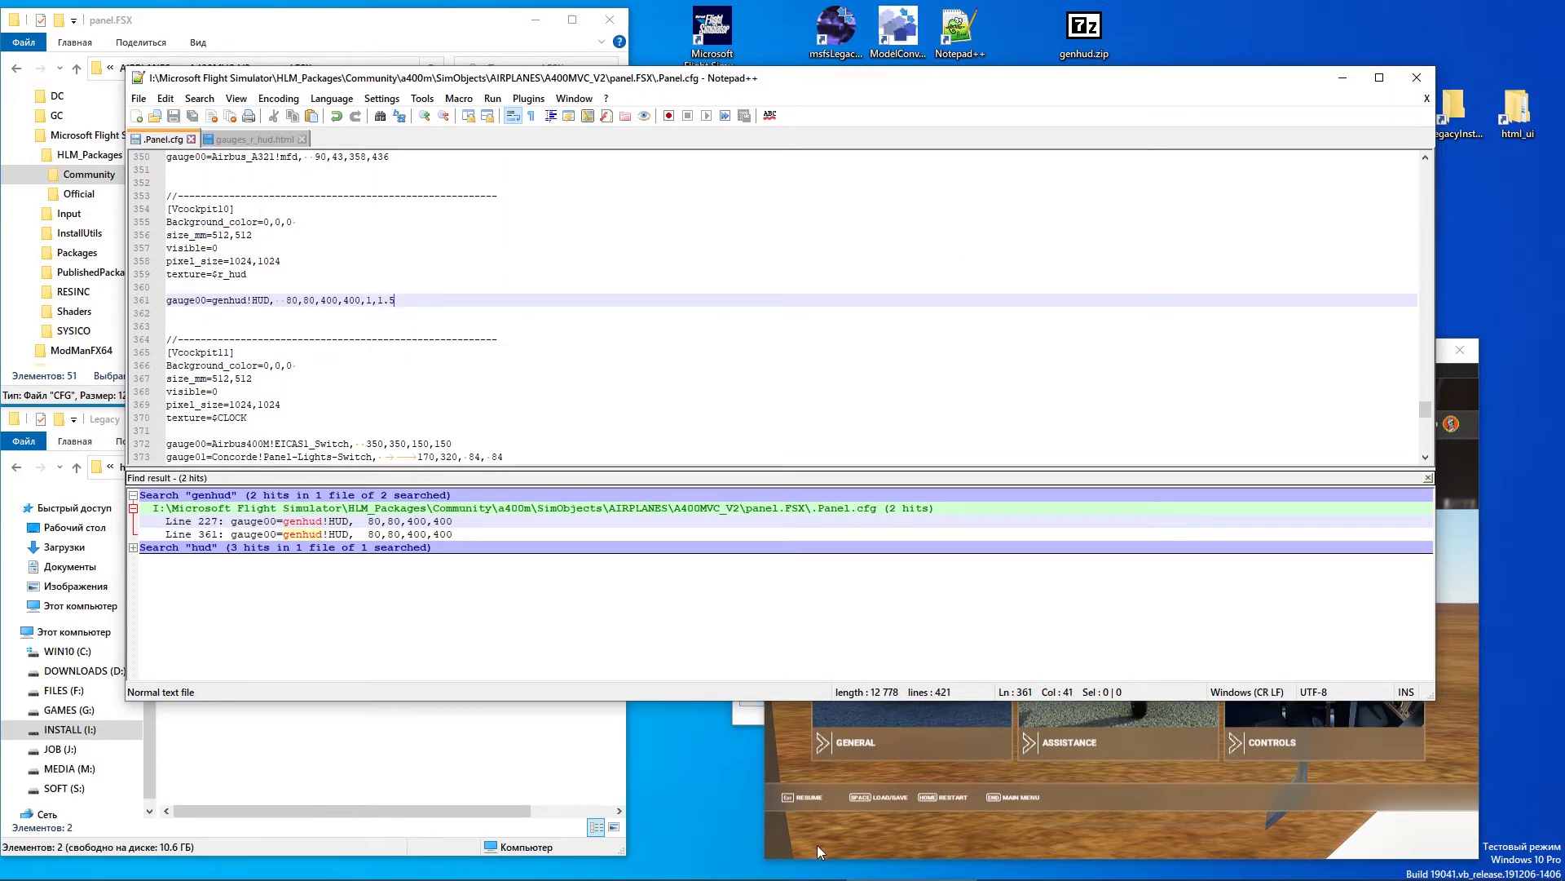
drag(934, 84, 925, 142)
Accept reloading the changed panel config and rerun Import panel gauges from the Panels tab
click(1344, 143)
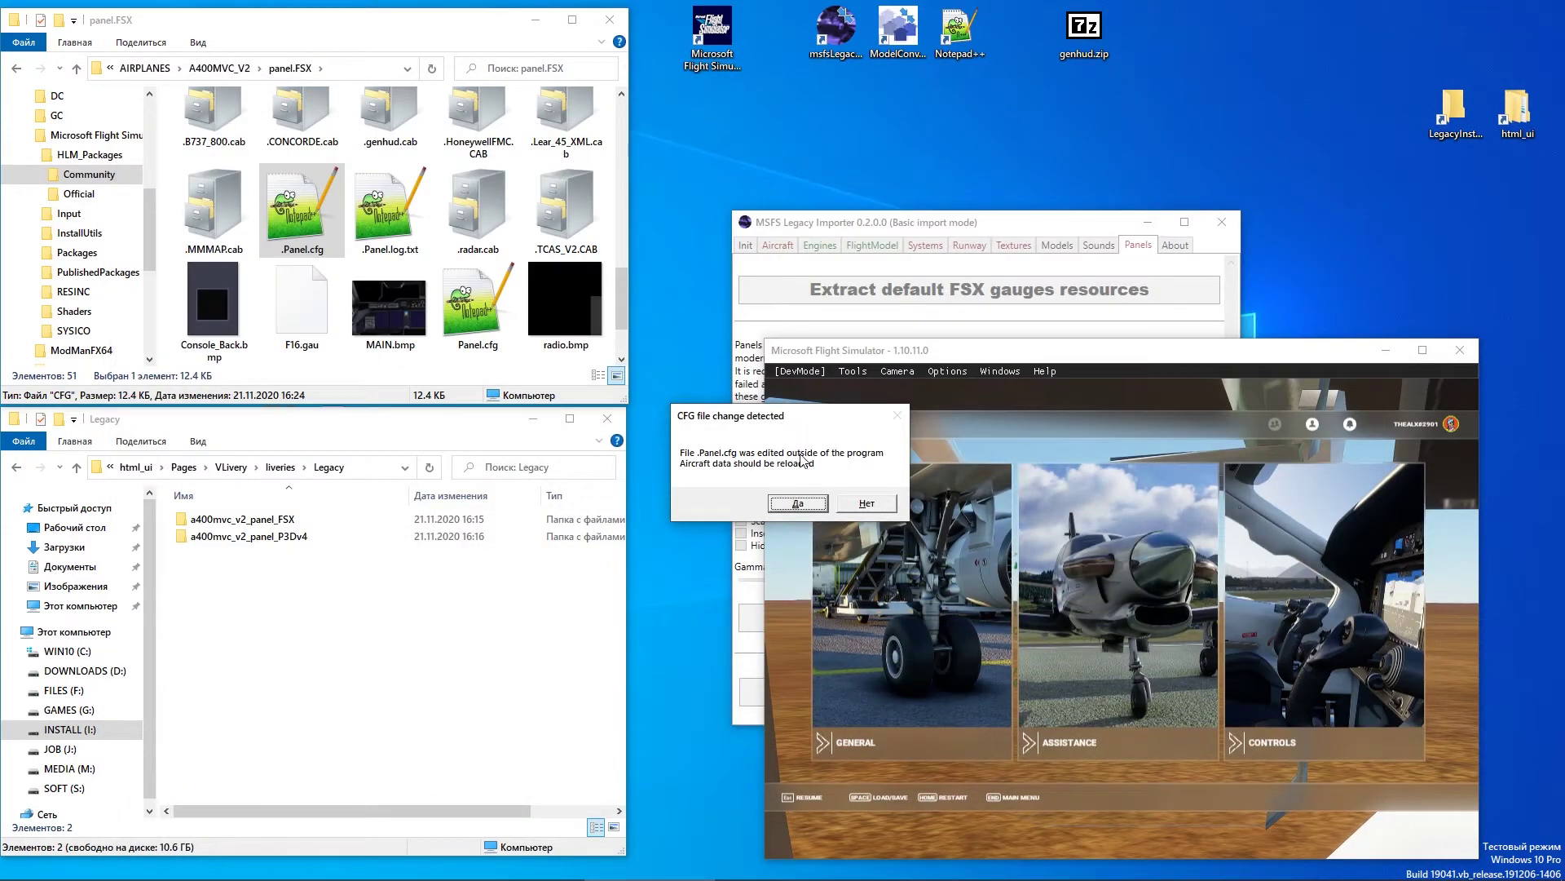
click(797, 503)
click(767, 252)
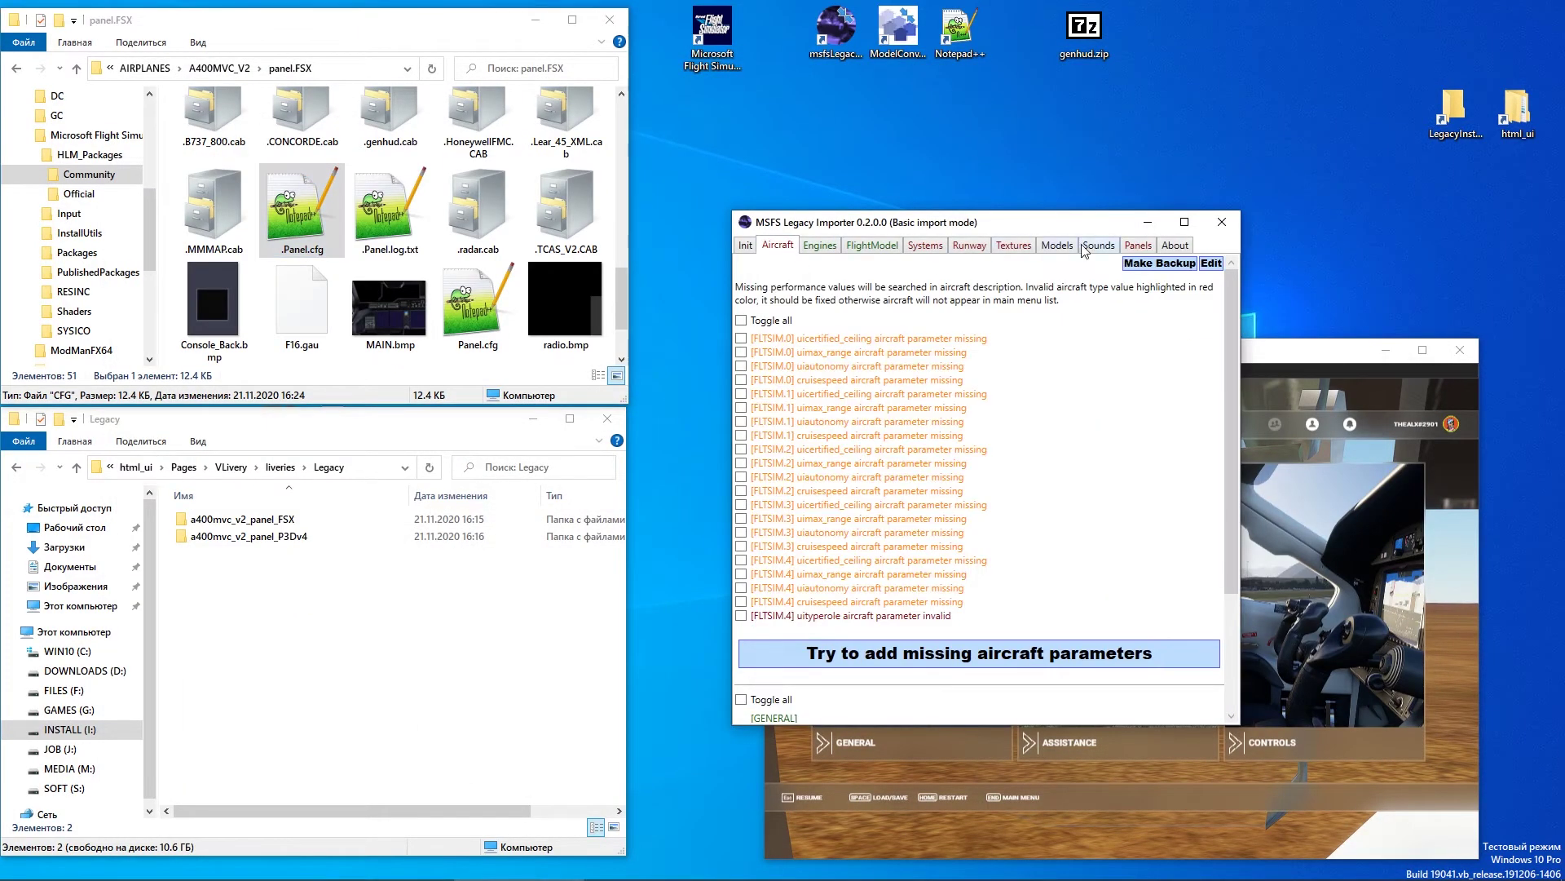
click(1138, 246)
scroll(811, 436, down, 3)
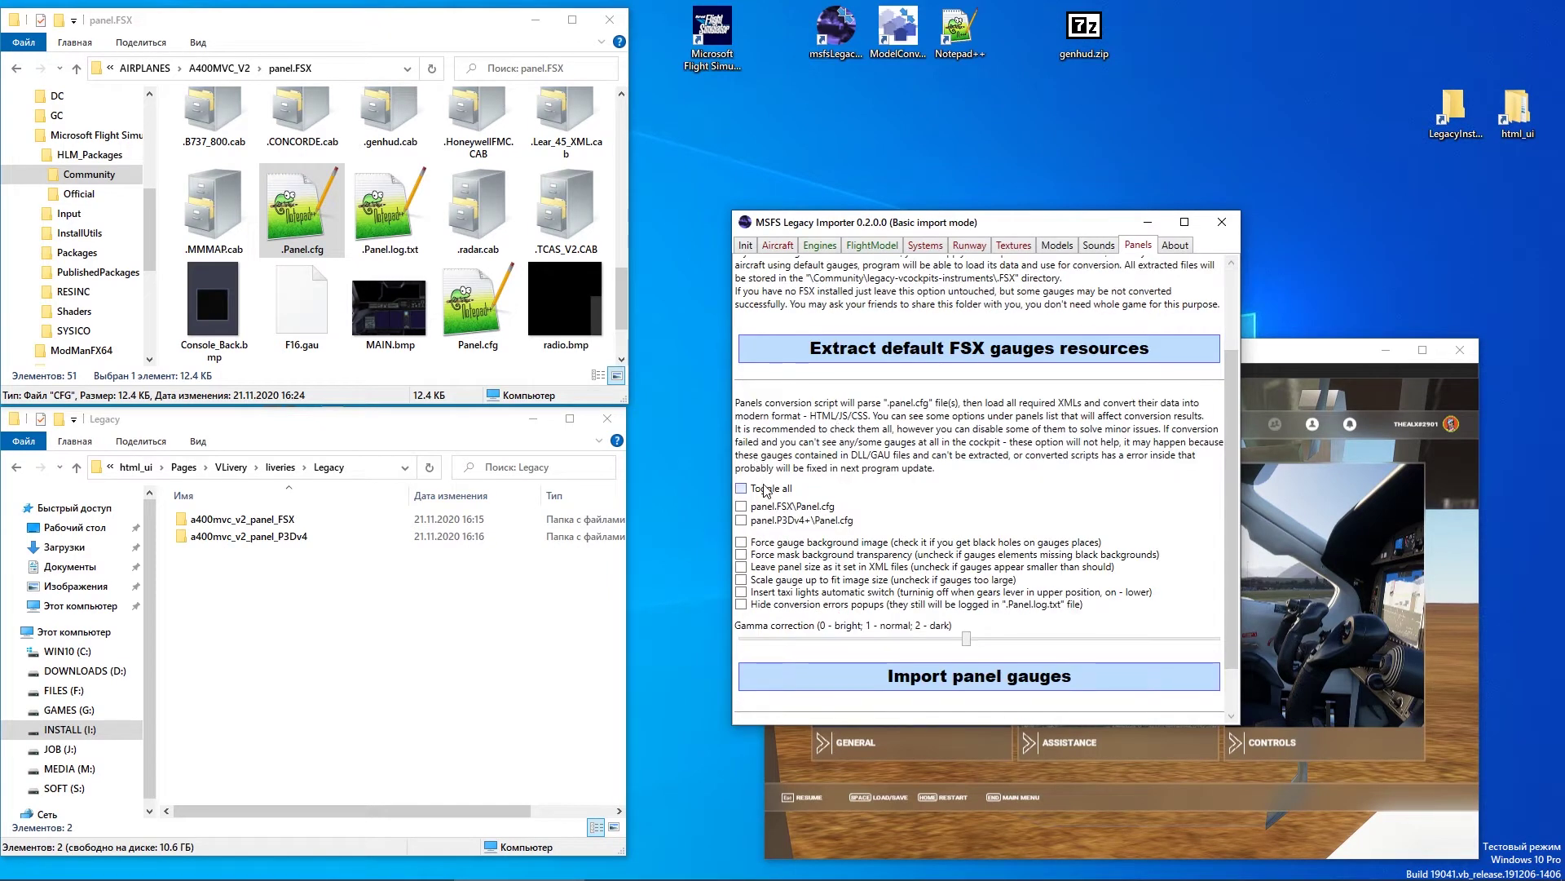
click(962, 677)
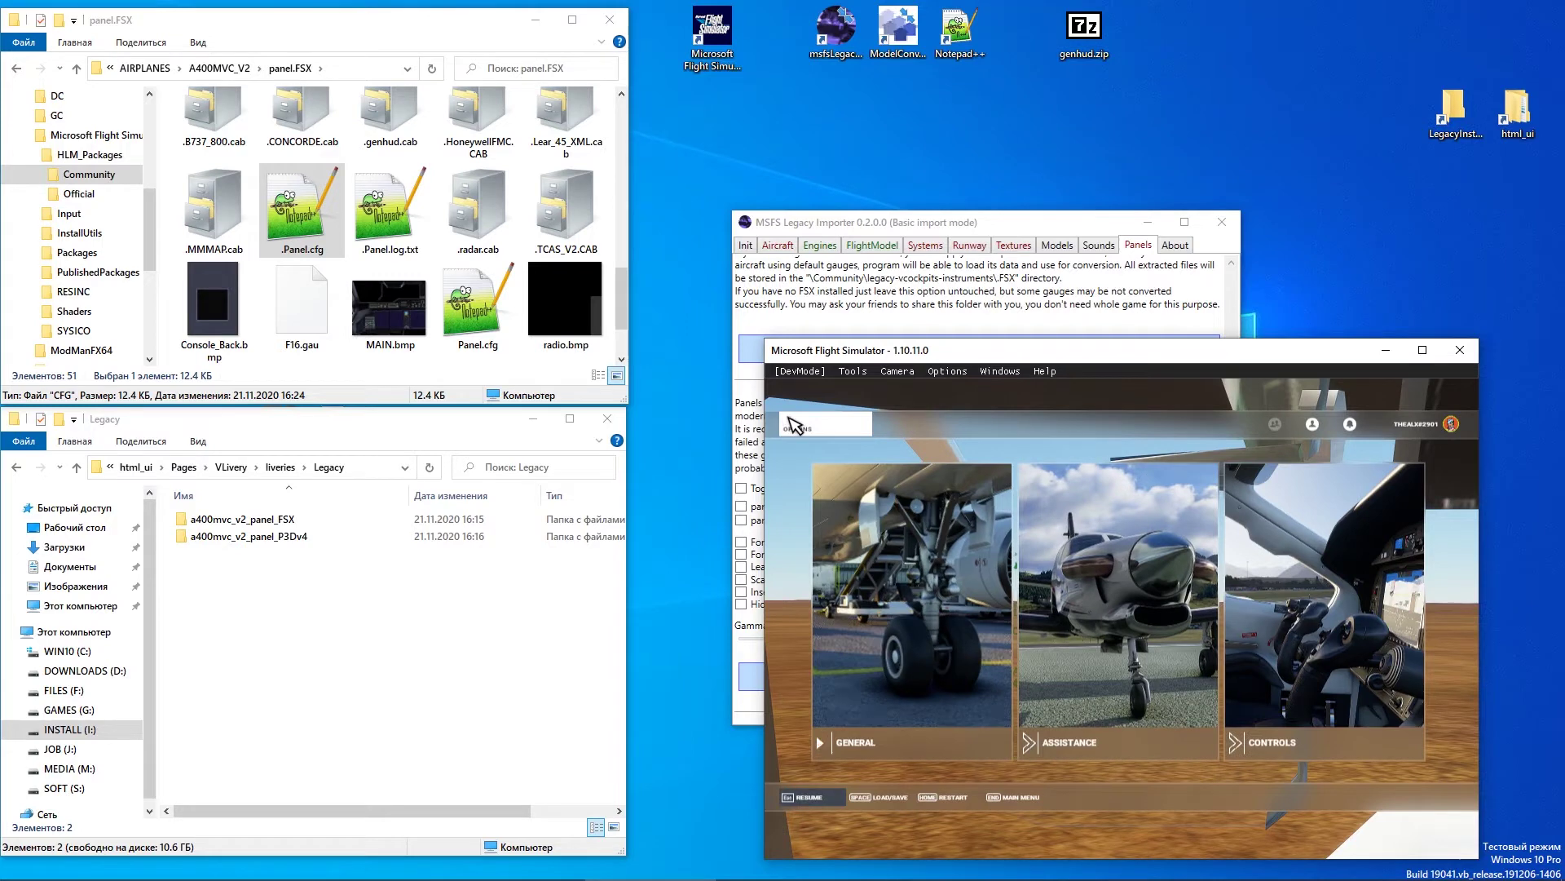
Create a new project in the DevMode Project Editor and resync the aircraft via File > Resync
click(803, 796)
click(800, 371)
click(823, 390)
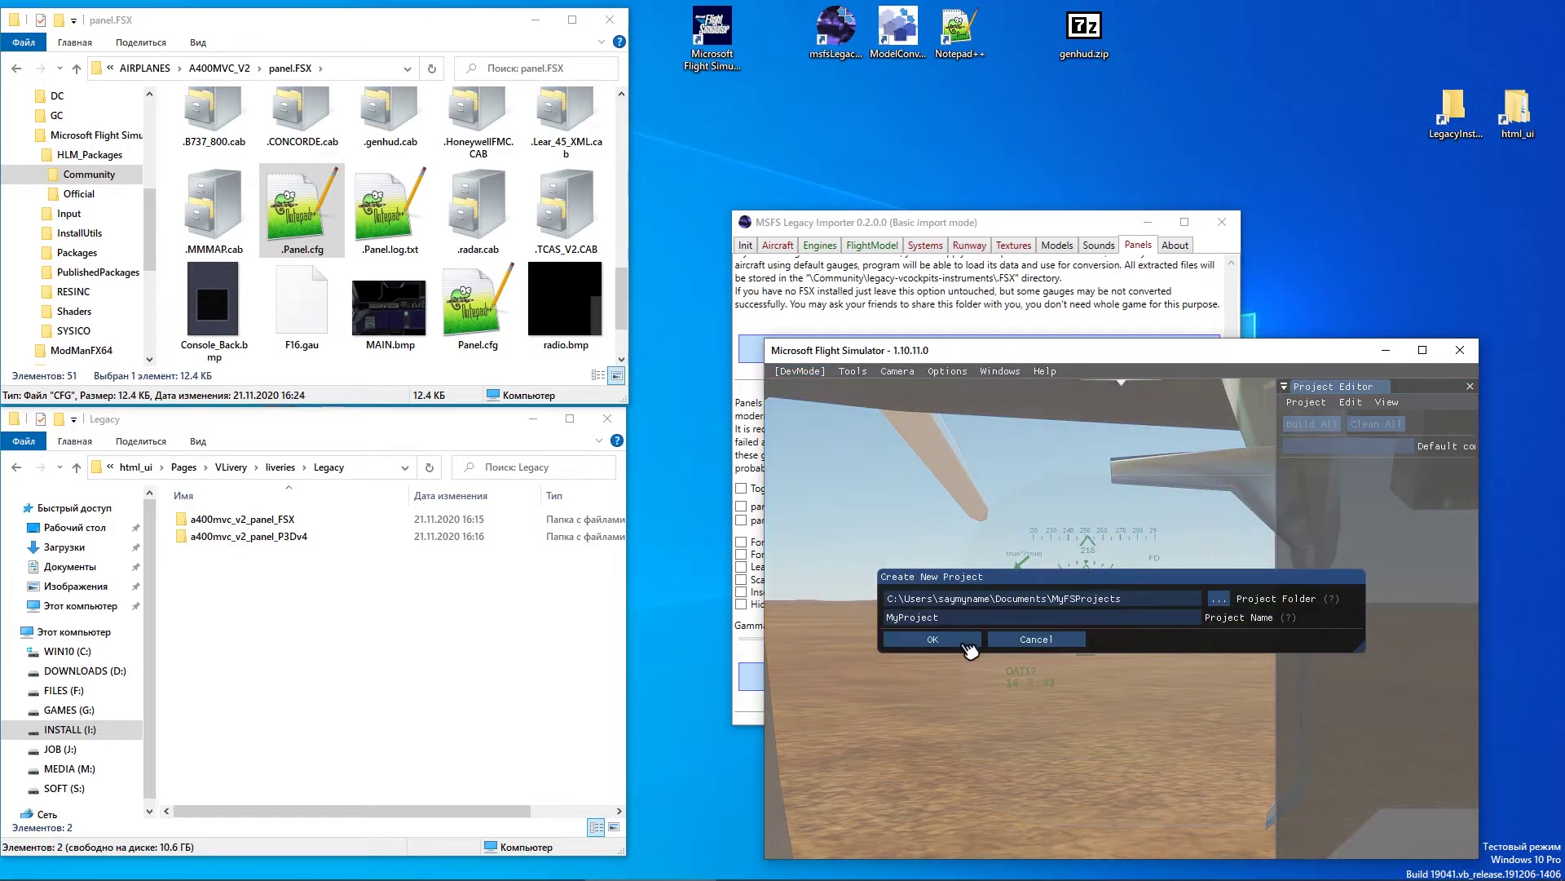
click(932, 639)
click(863, 376)
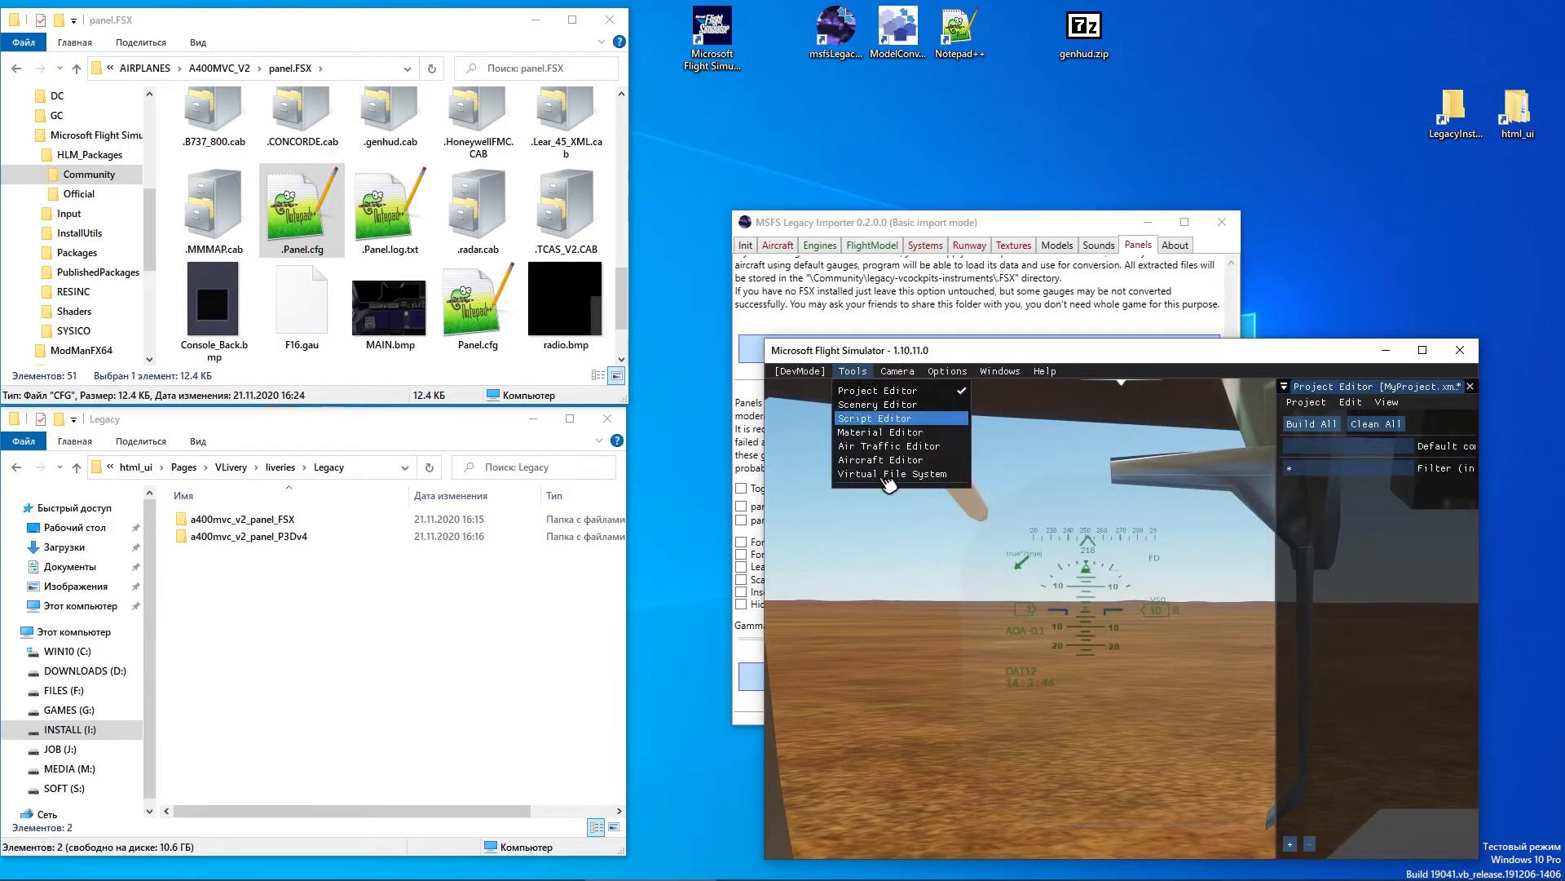
click(897, 477)
click(786, 387)
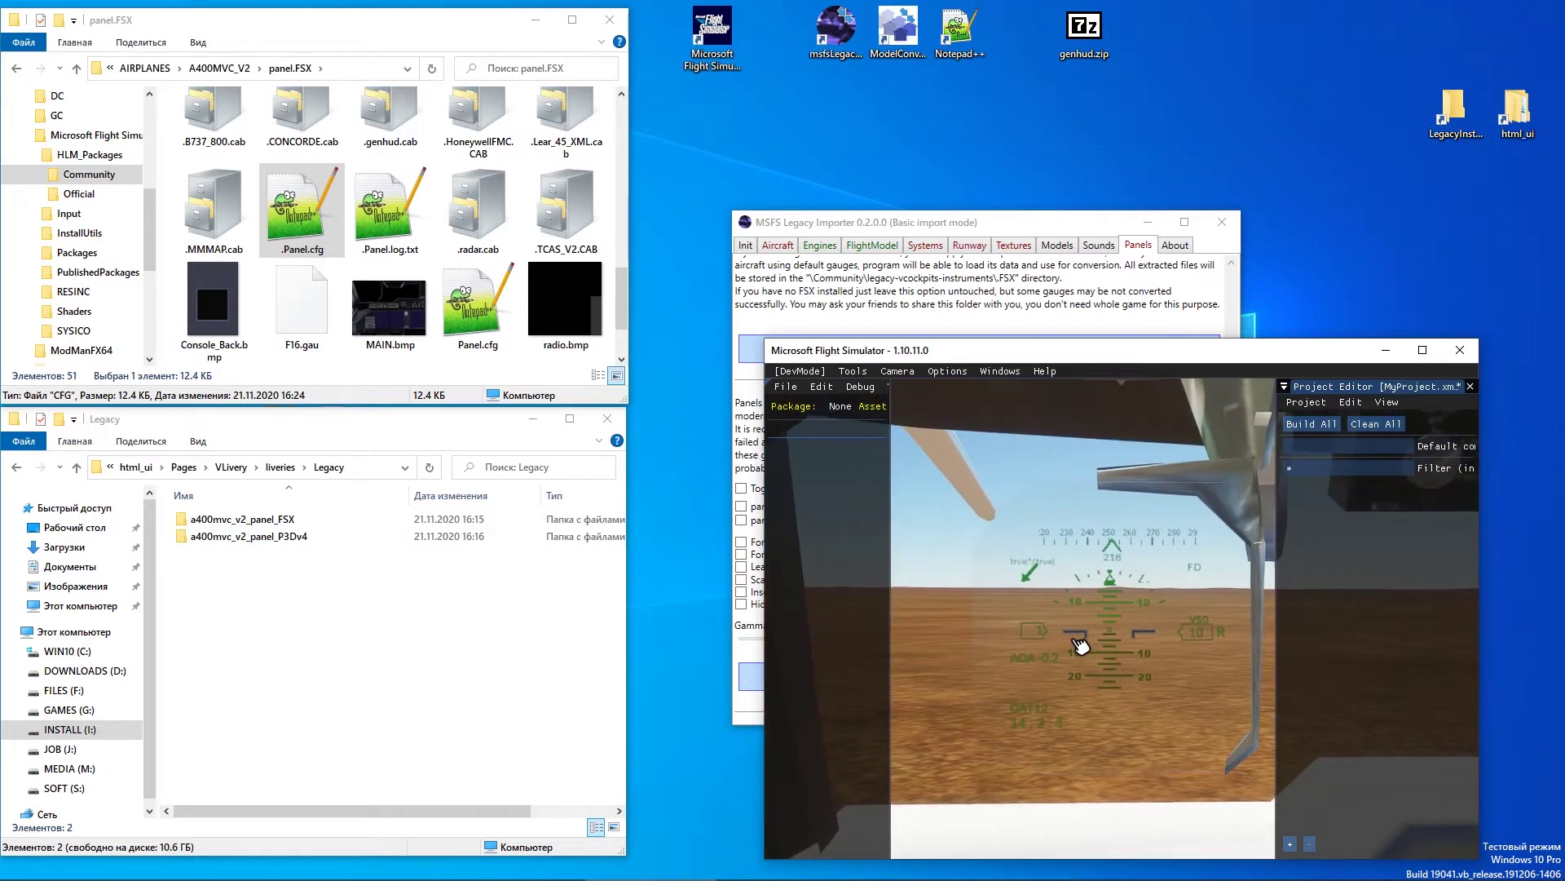
Toggle between external and cockpit views and zoom in on the working HUD
key(End)
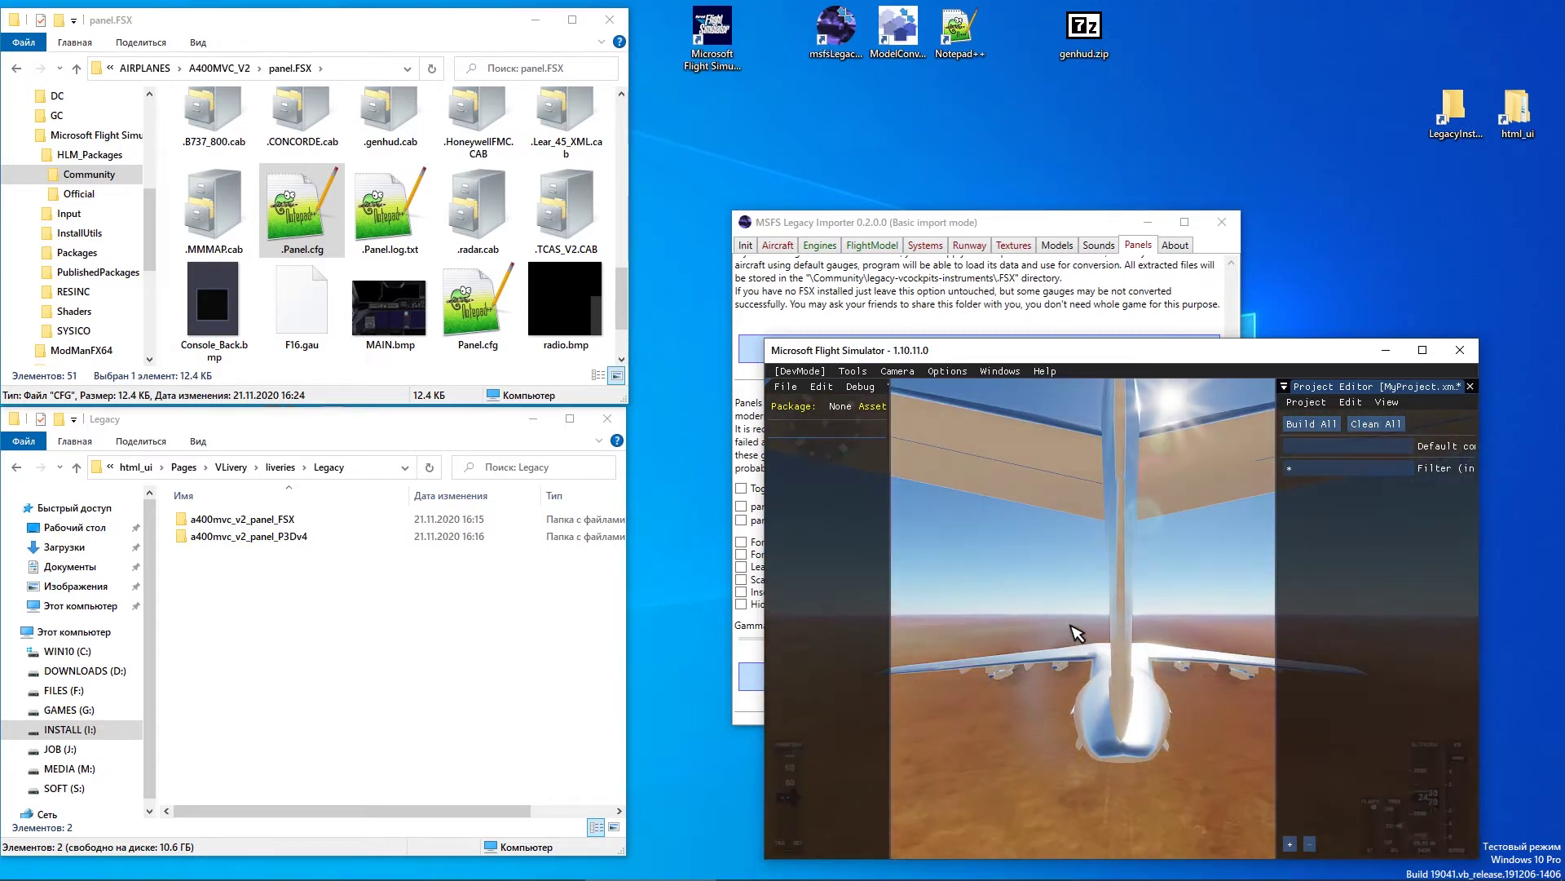
key(End)
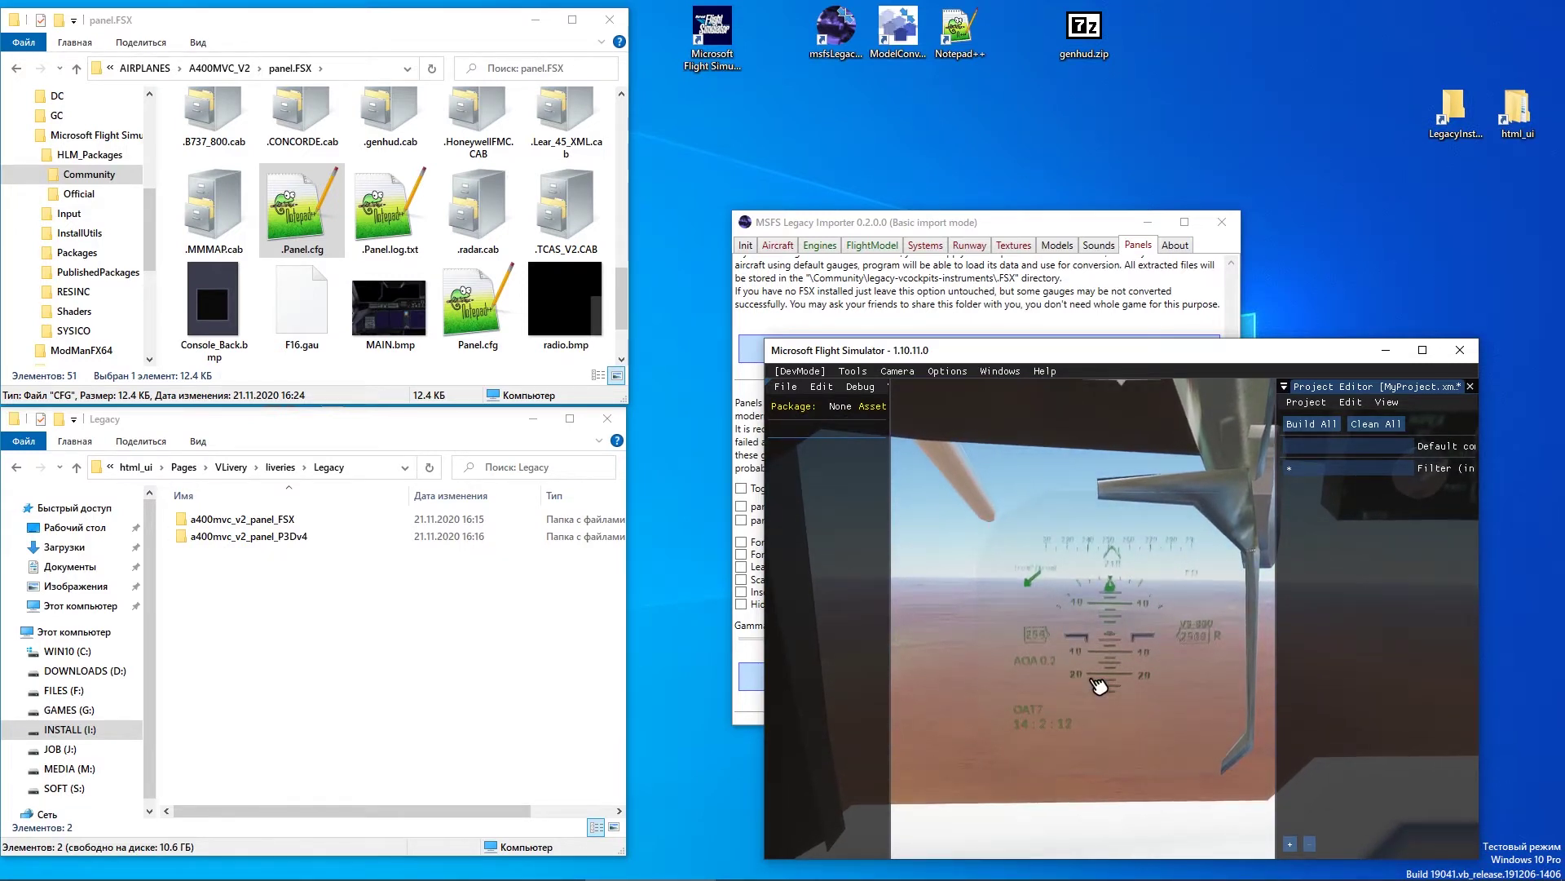
scroll(1098, 684, up, 3)
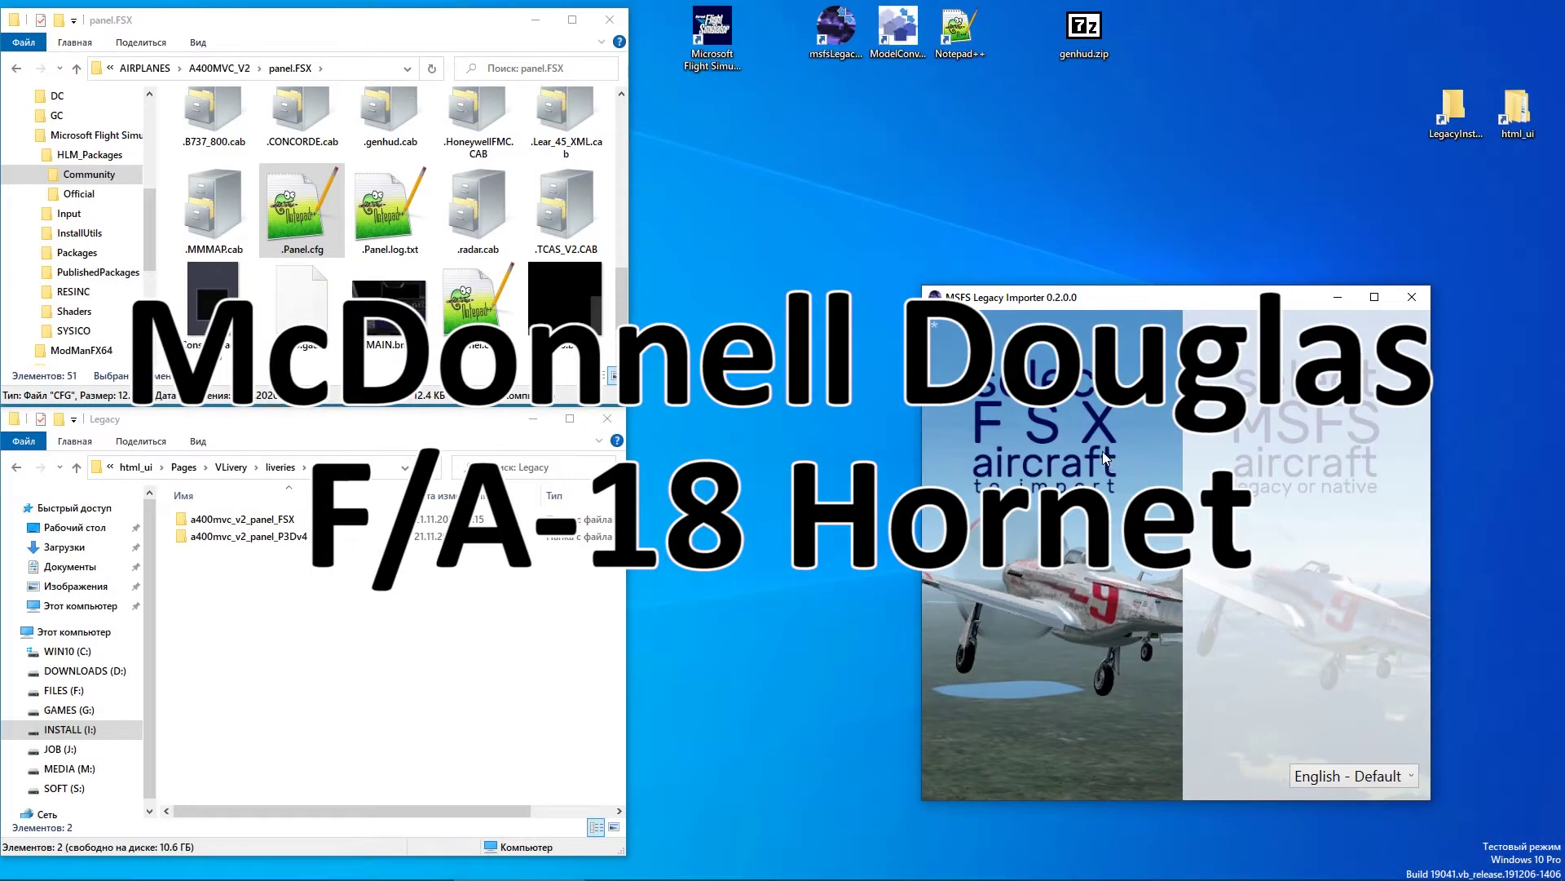
Select FSX\SimObjects\Airplanes\FA-18 as the FSX aircraft and import it as fa_18
click(1102, 452)
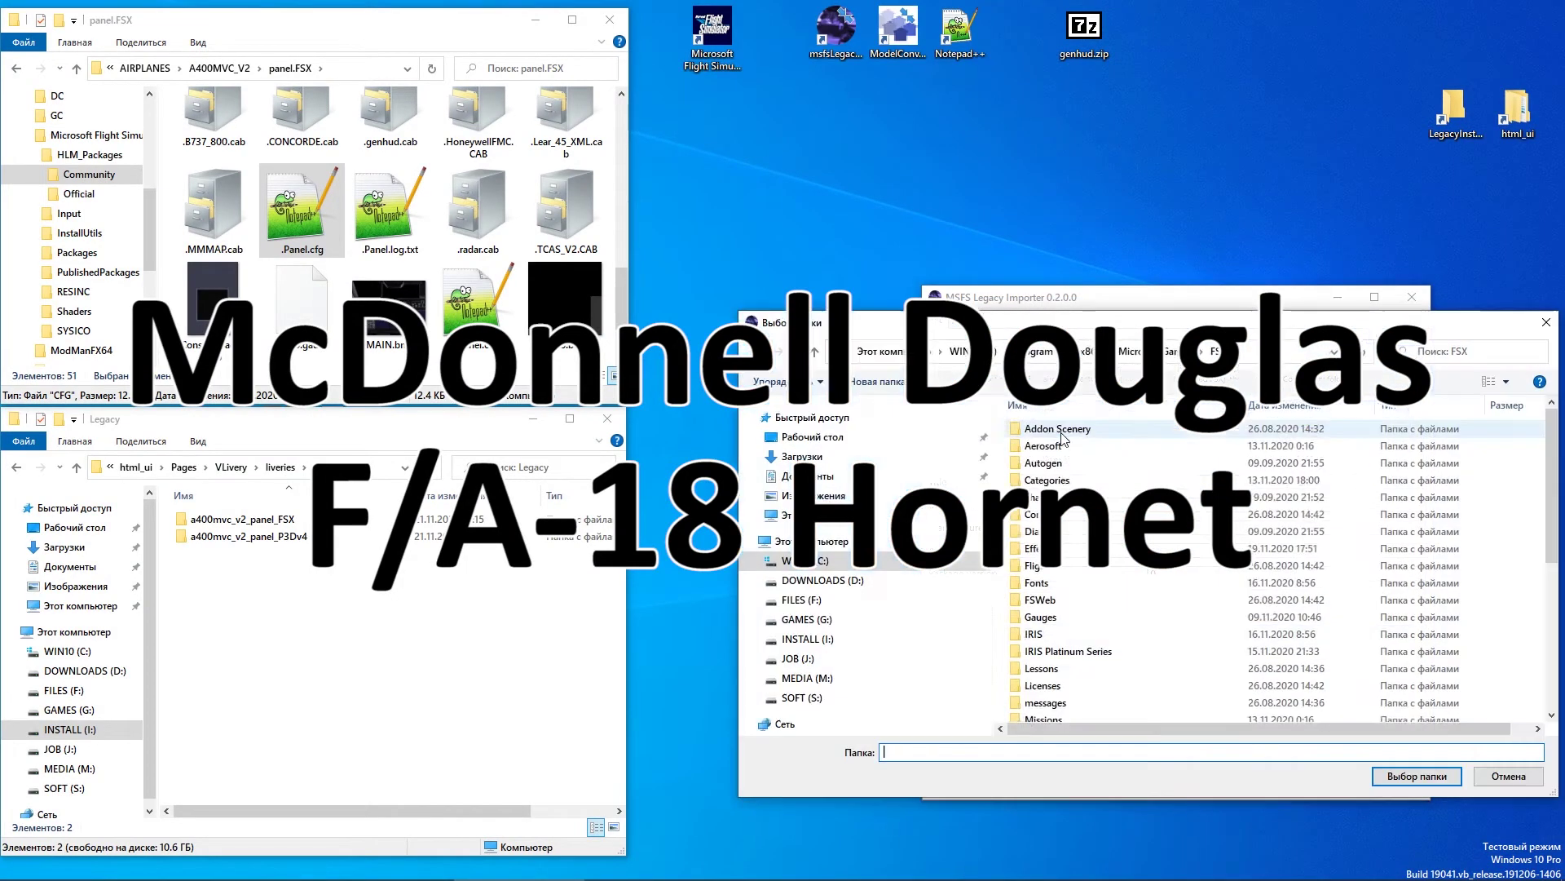
double_click(1060, 610)
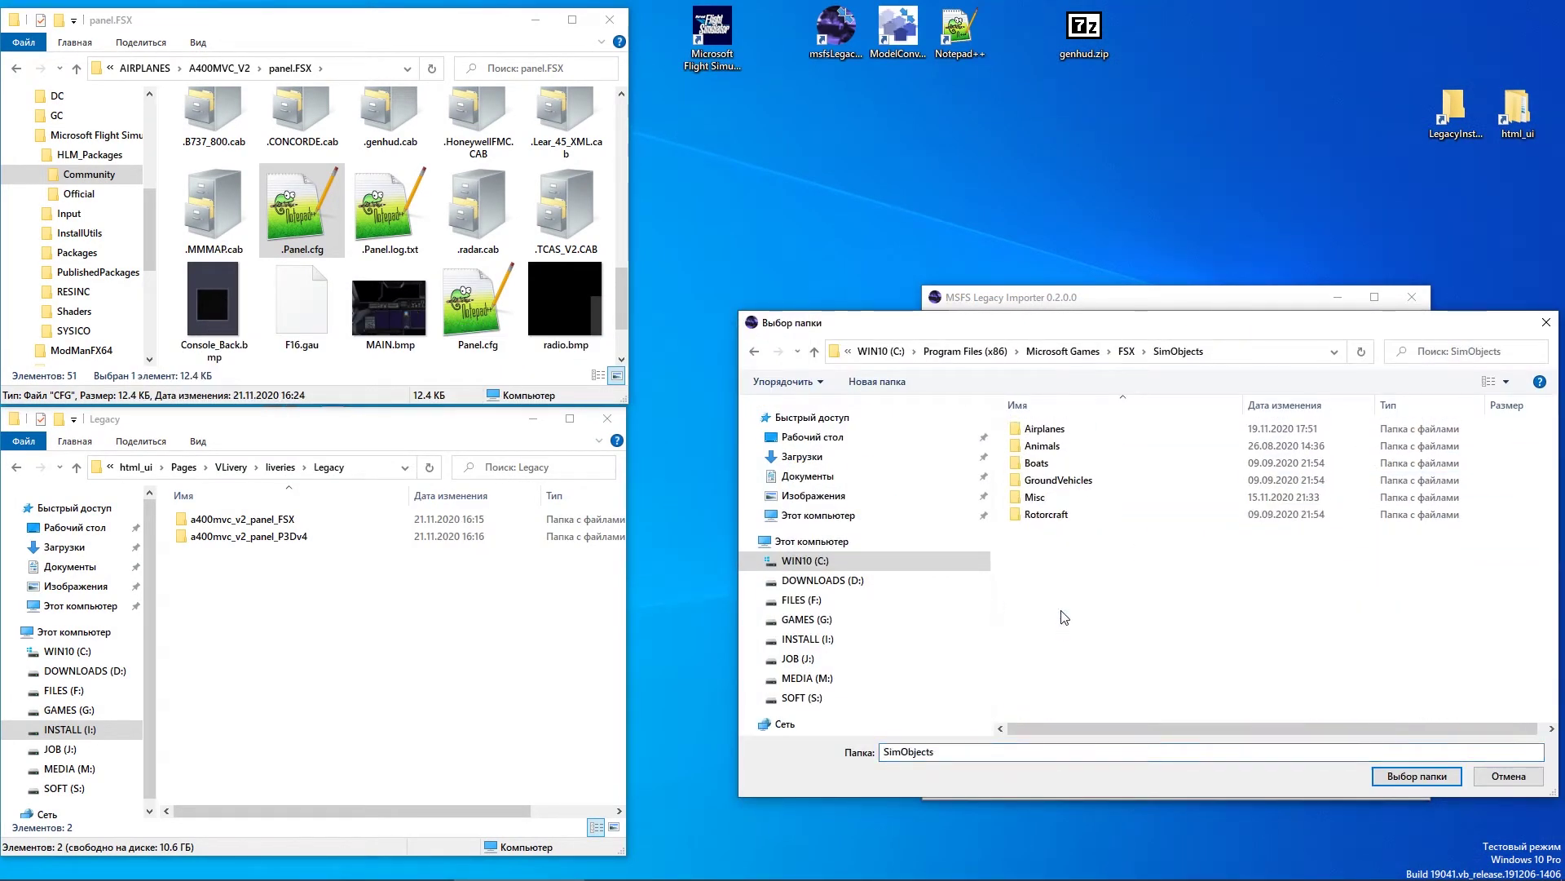
click(1067, 434)
double_click(1067, 434)
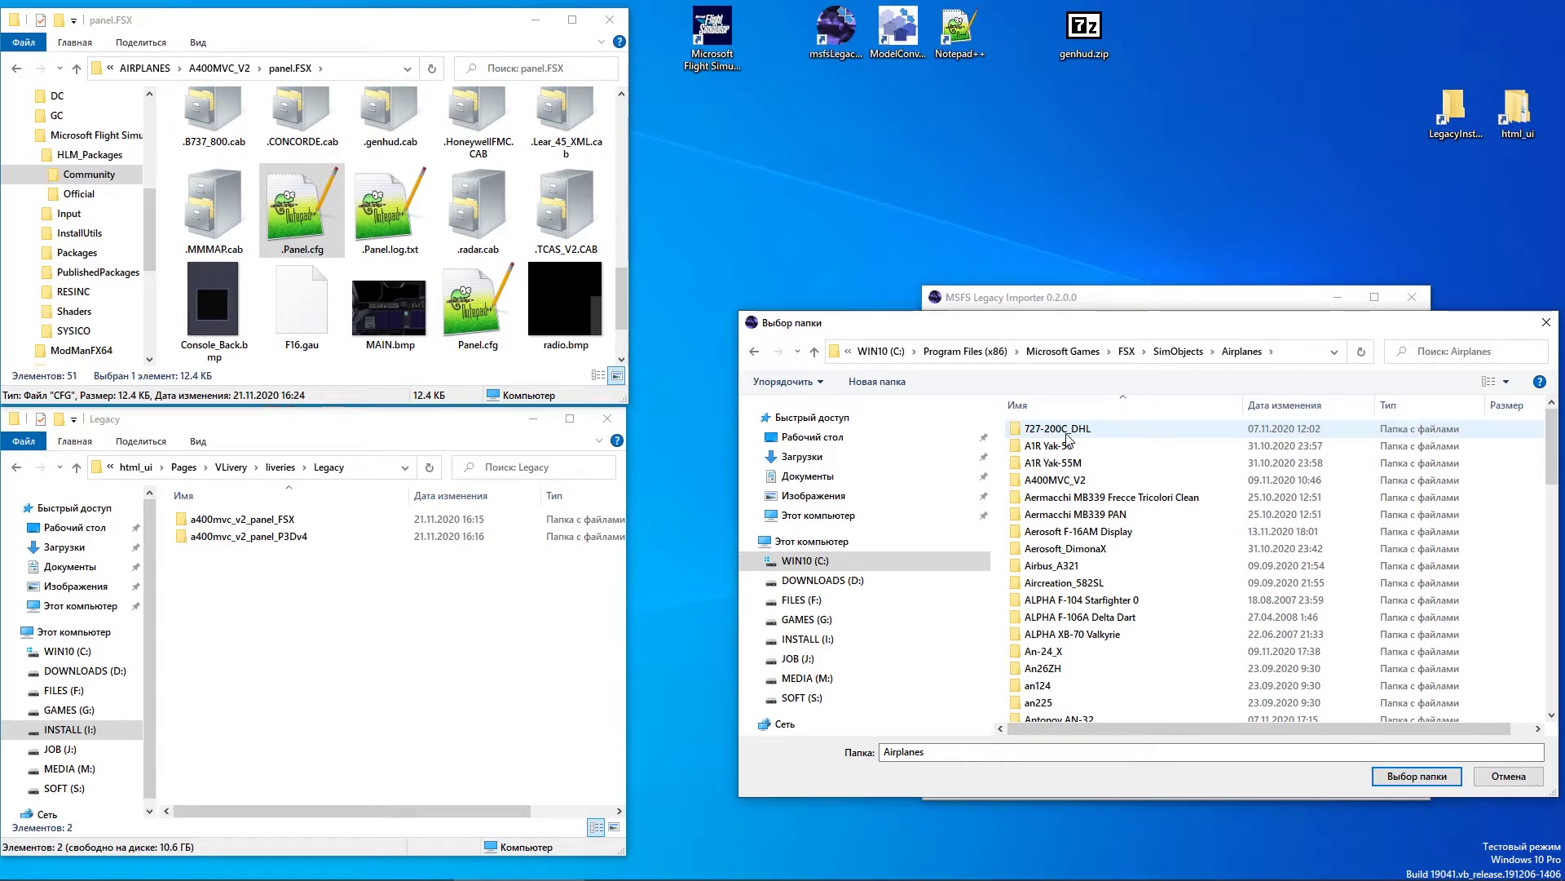
scroll(1092, 522, down, 5)
scroll(1187, 570, down, 2)
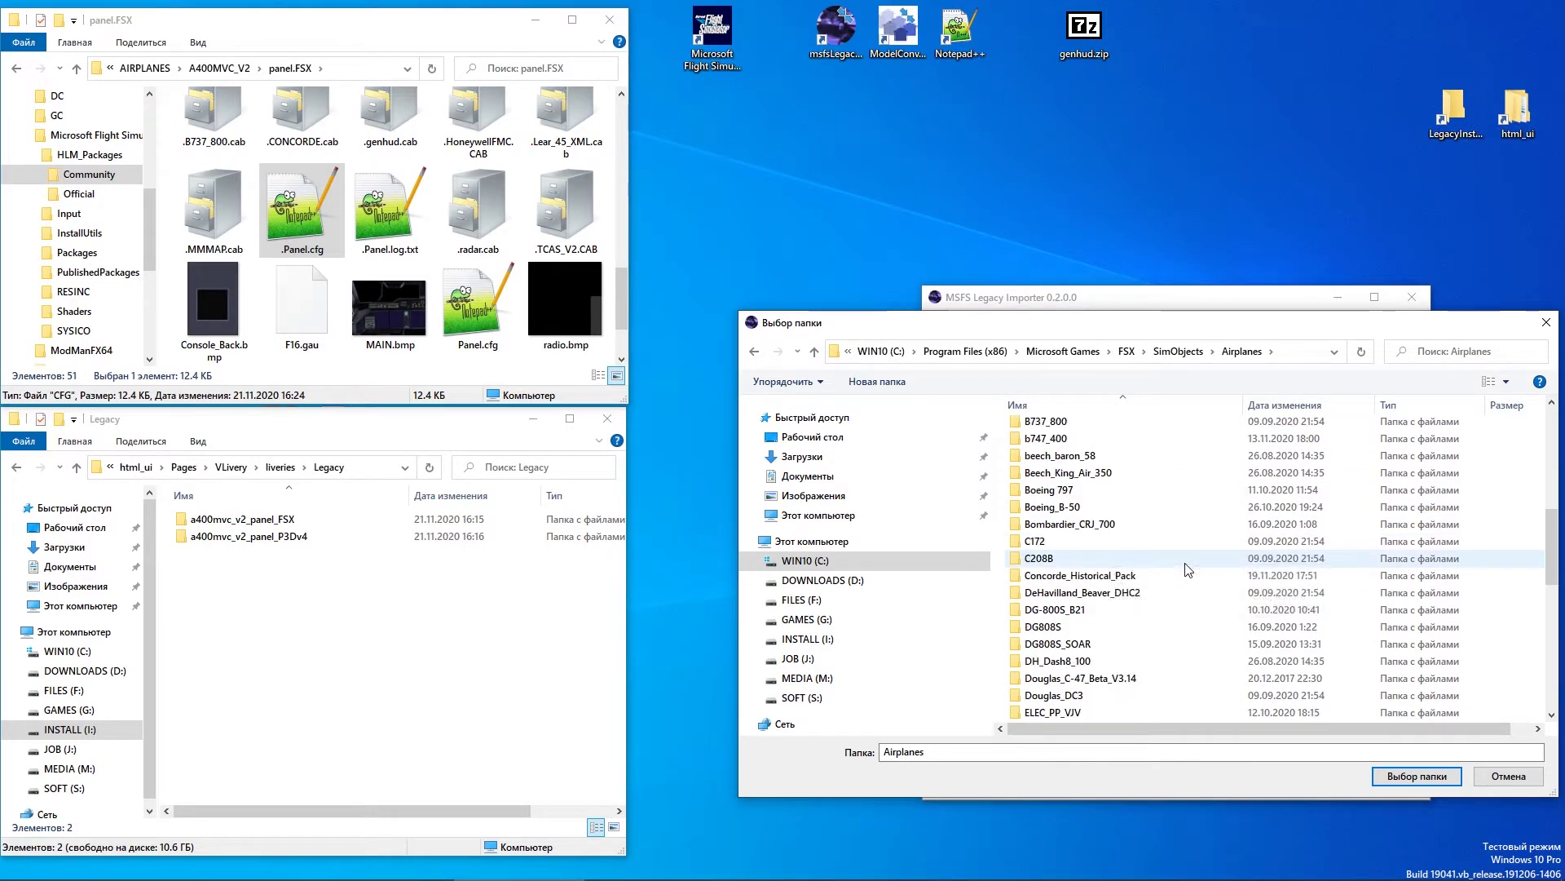
scroll(1187, 570, down, 3)
double_click(1188, 595)
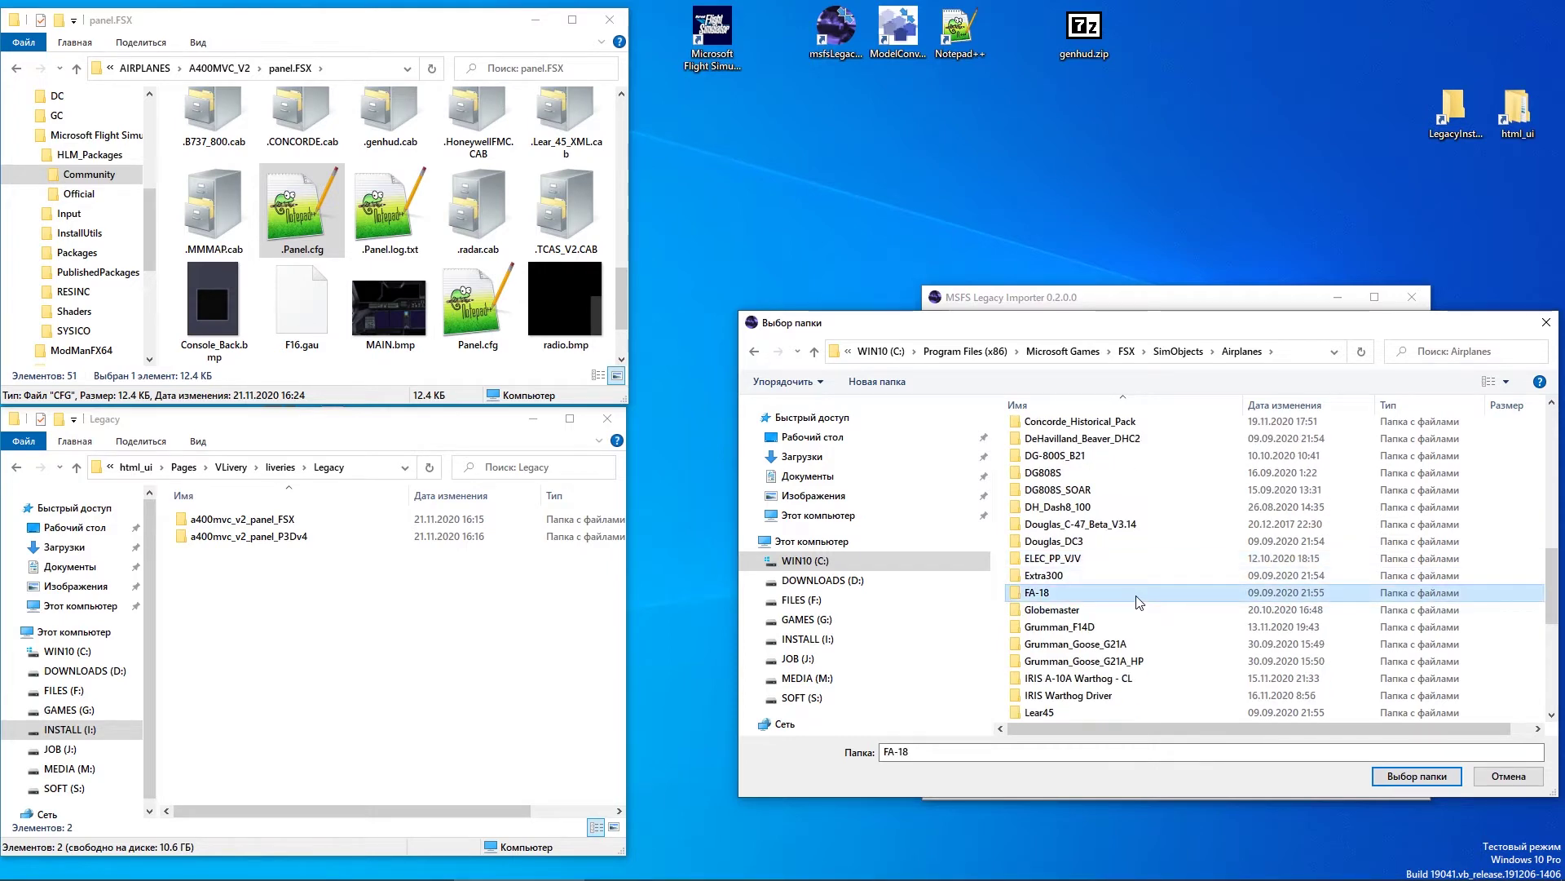
click(1386, 775)
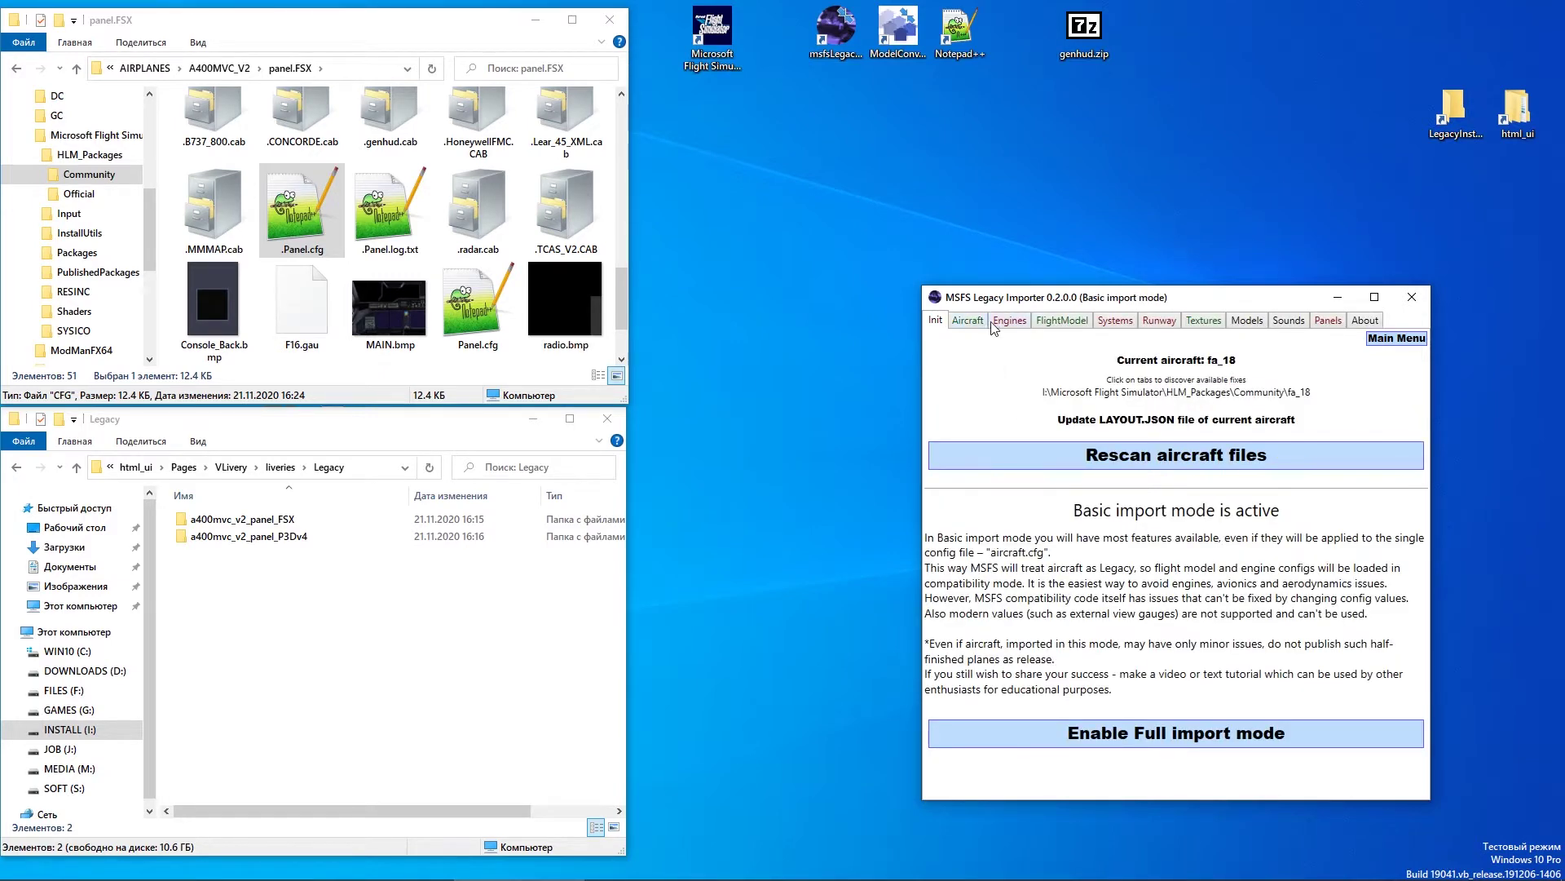
Fix the FA-18's engine issues and import its panel gauges
click(1008, 320)
click(1114, 458)
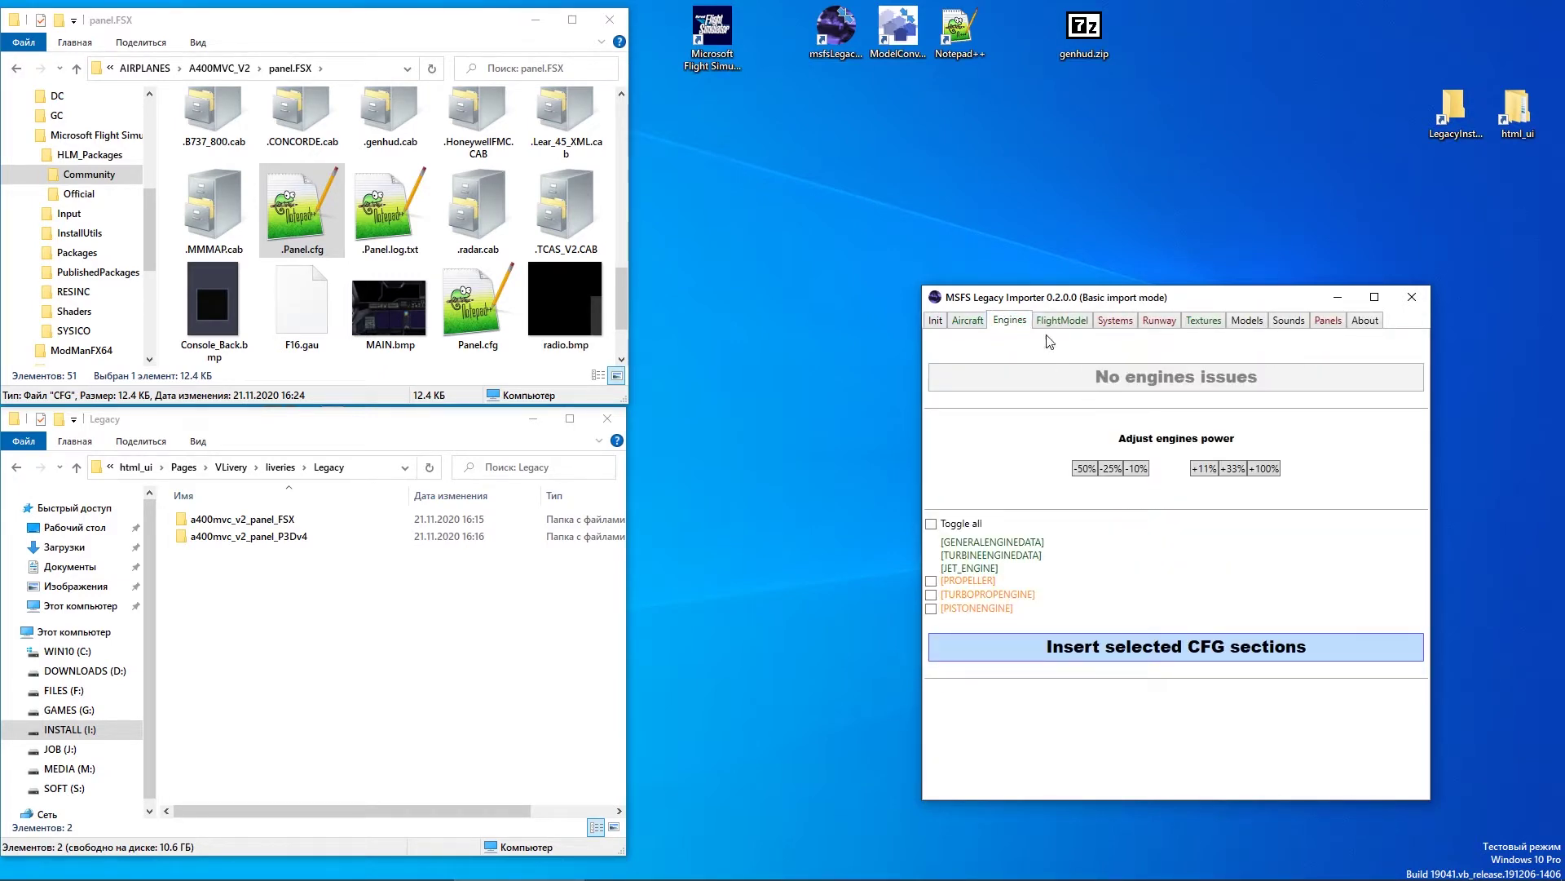
click(1328, 322)
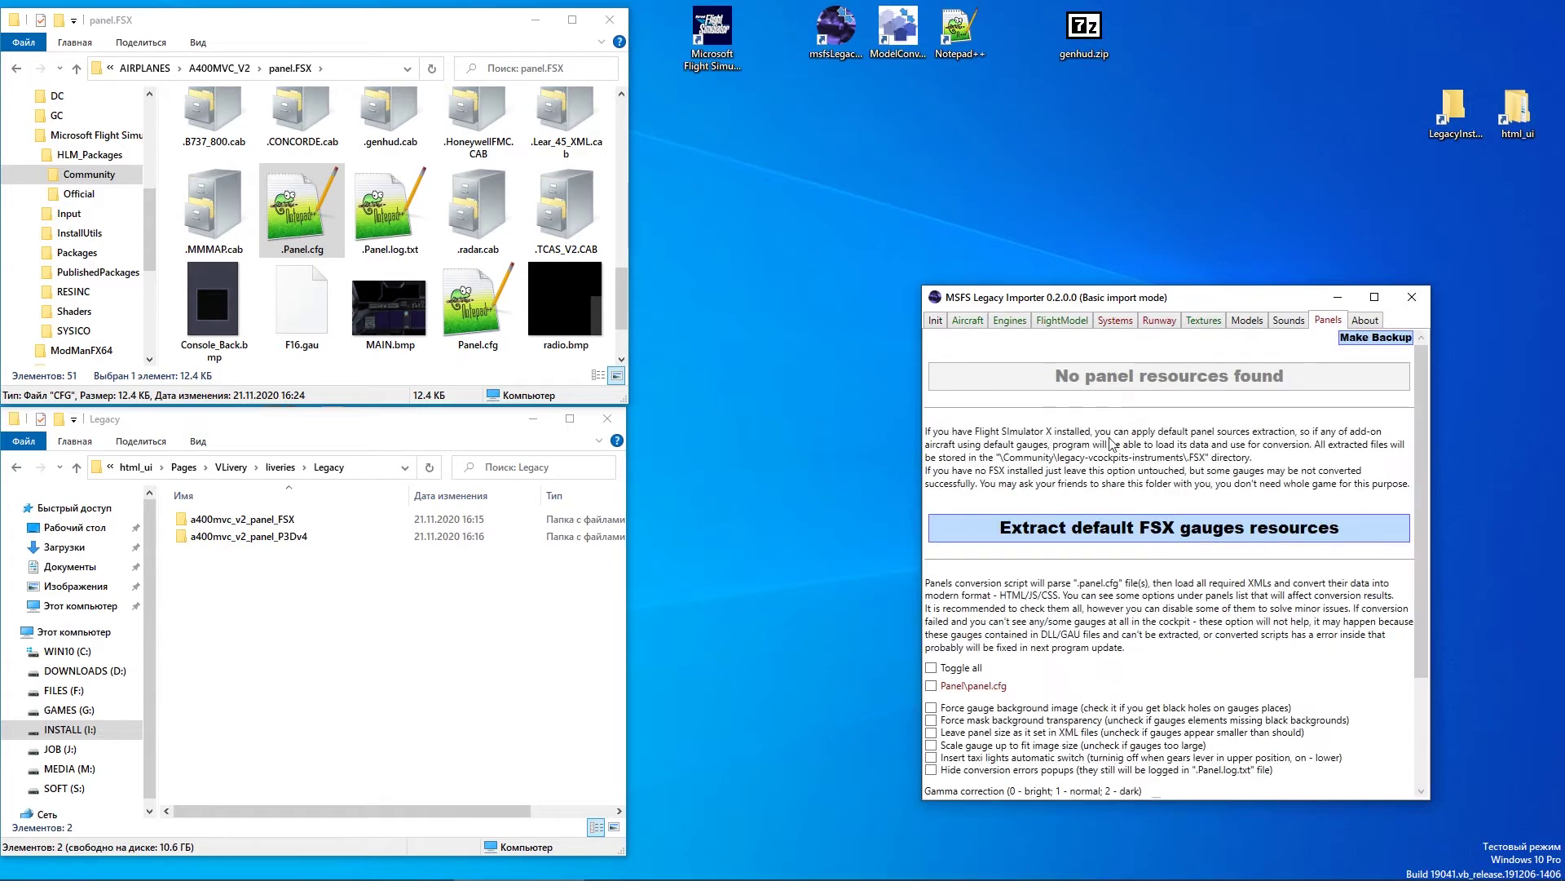
scroll(1122, 447, down, 1)
scroll(1165, 492, down, 3)
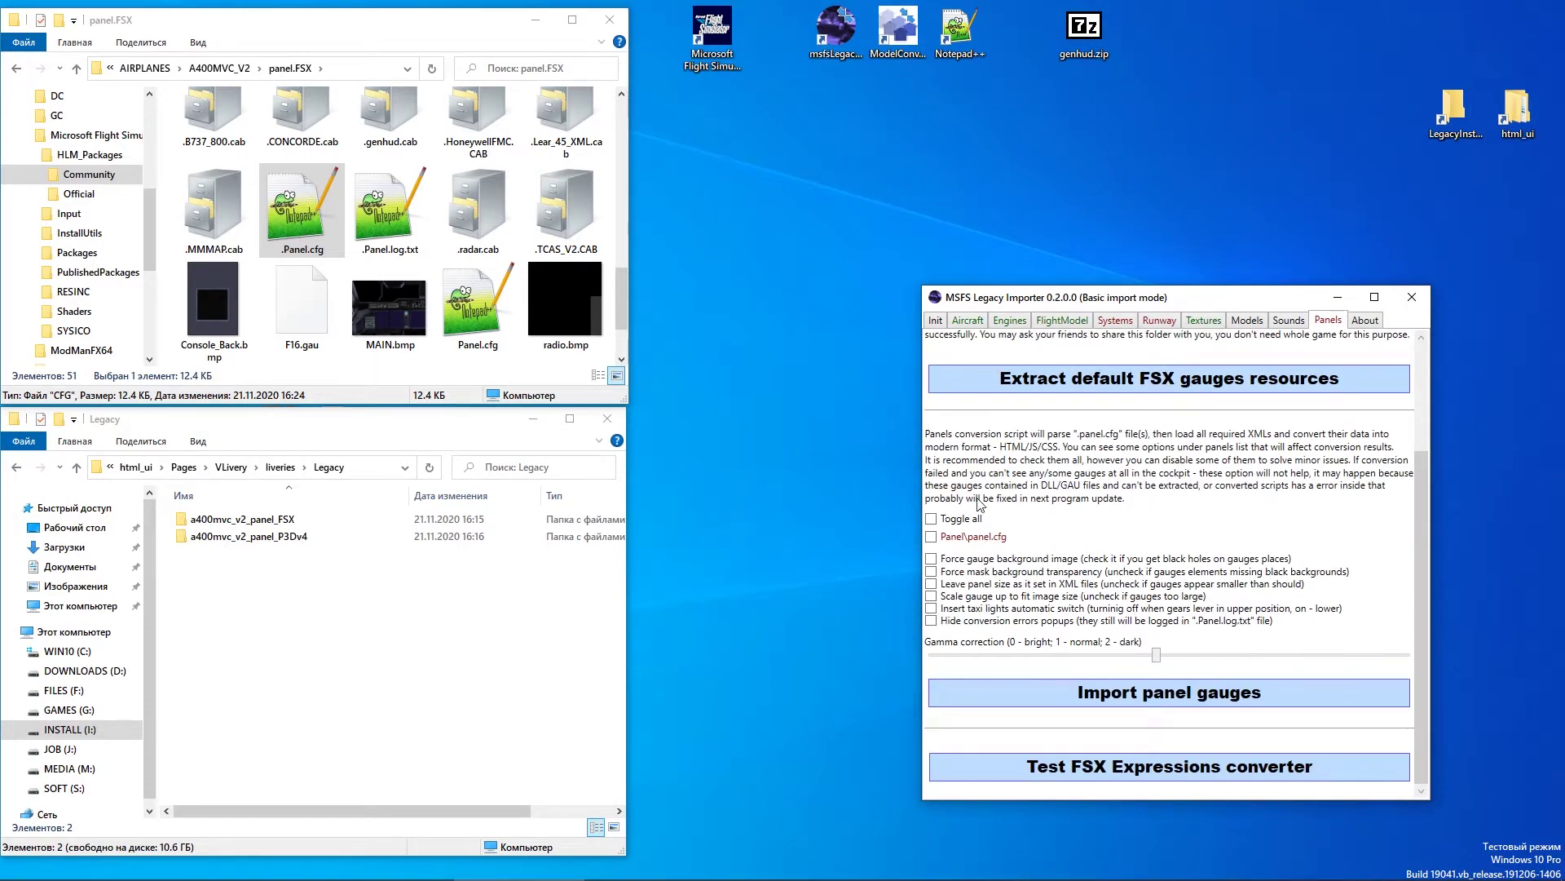
click(1153, 689)
Browse to Community\fa_18\SimObjects\AIRPLANES\FA-18\Panel and open genhud.zip
click(152, 69)
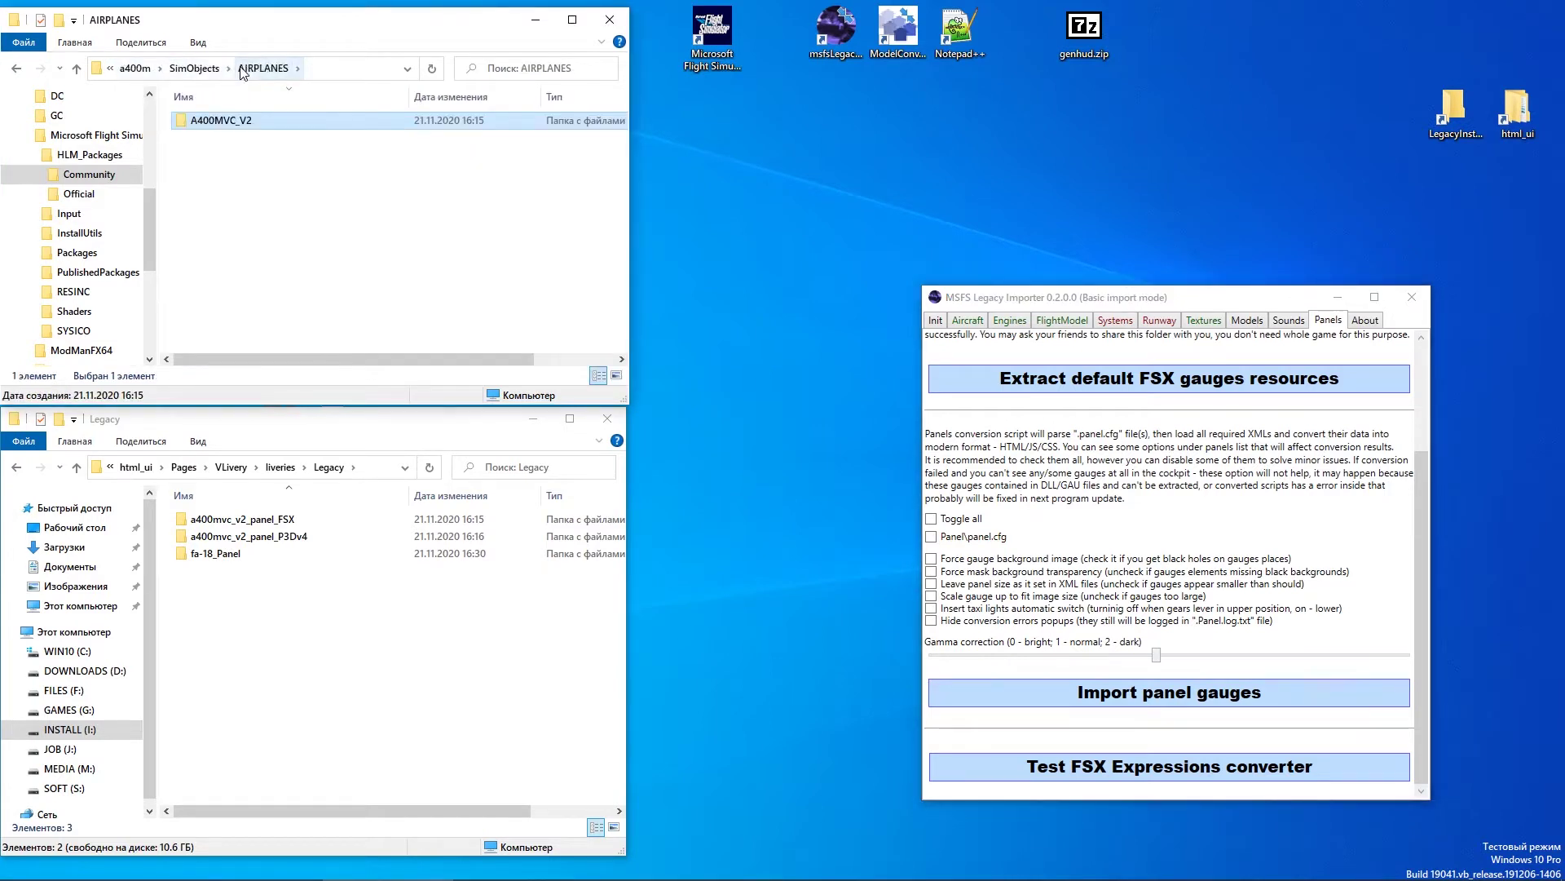
click(135, 69)
click(229, 69)
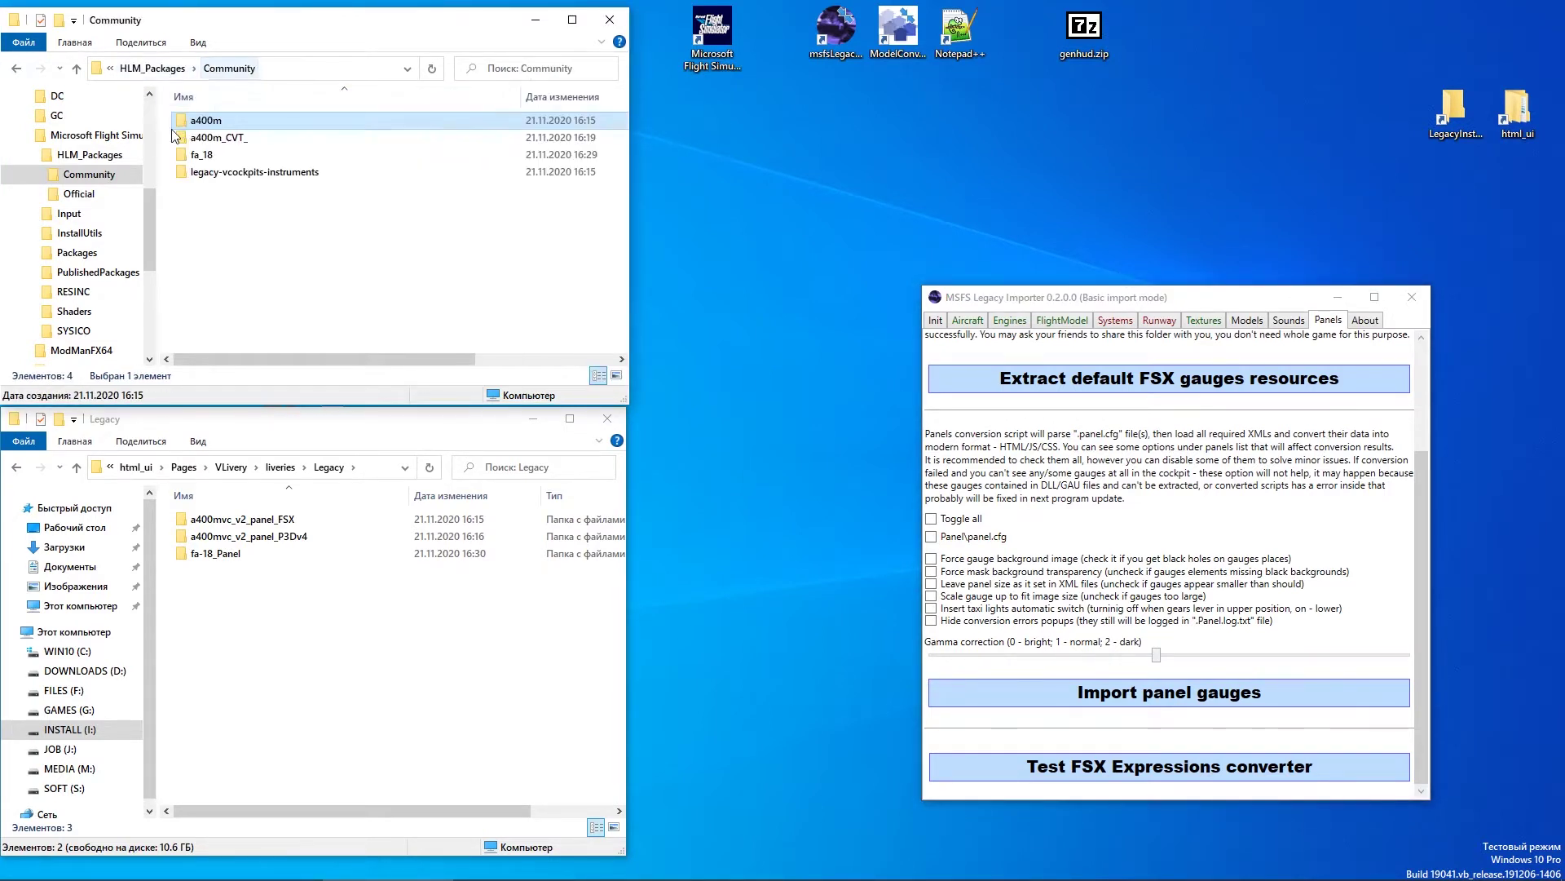
click(205, 138)
double_click(203, 154)
double_click(212, 122)
double_click(214, 122)
double_click(215, 121)
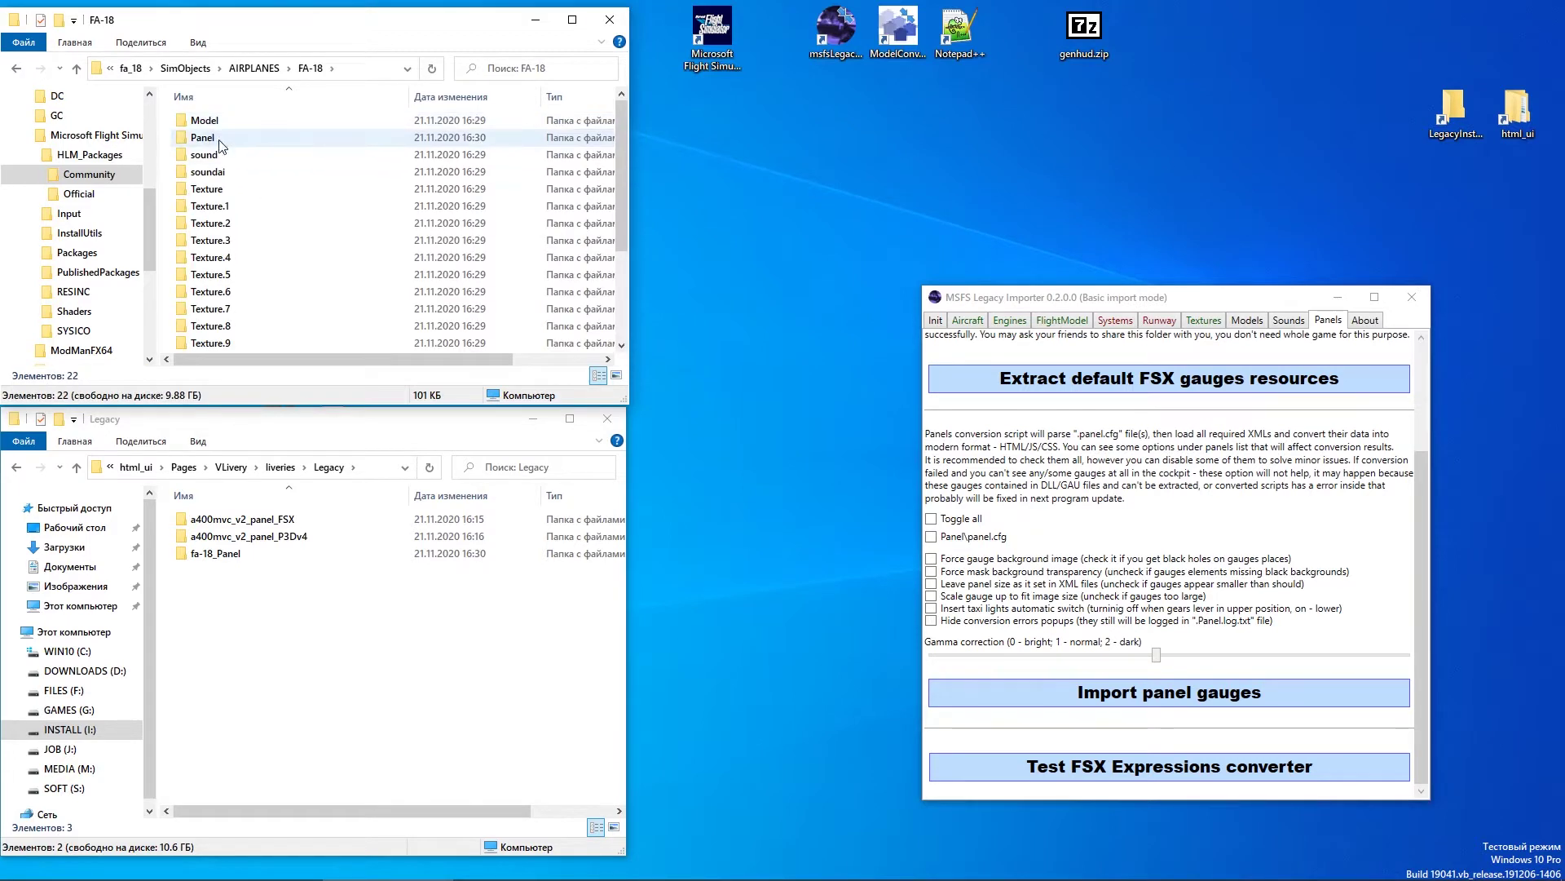
double_click(218, 137)
click(218, 552)
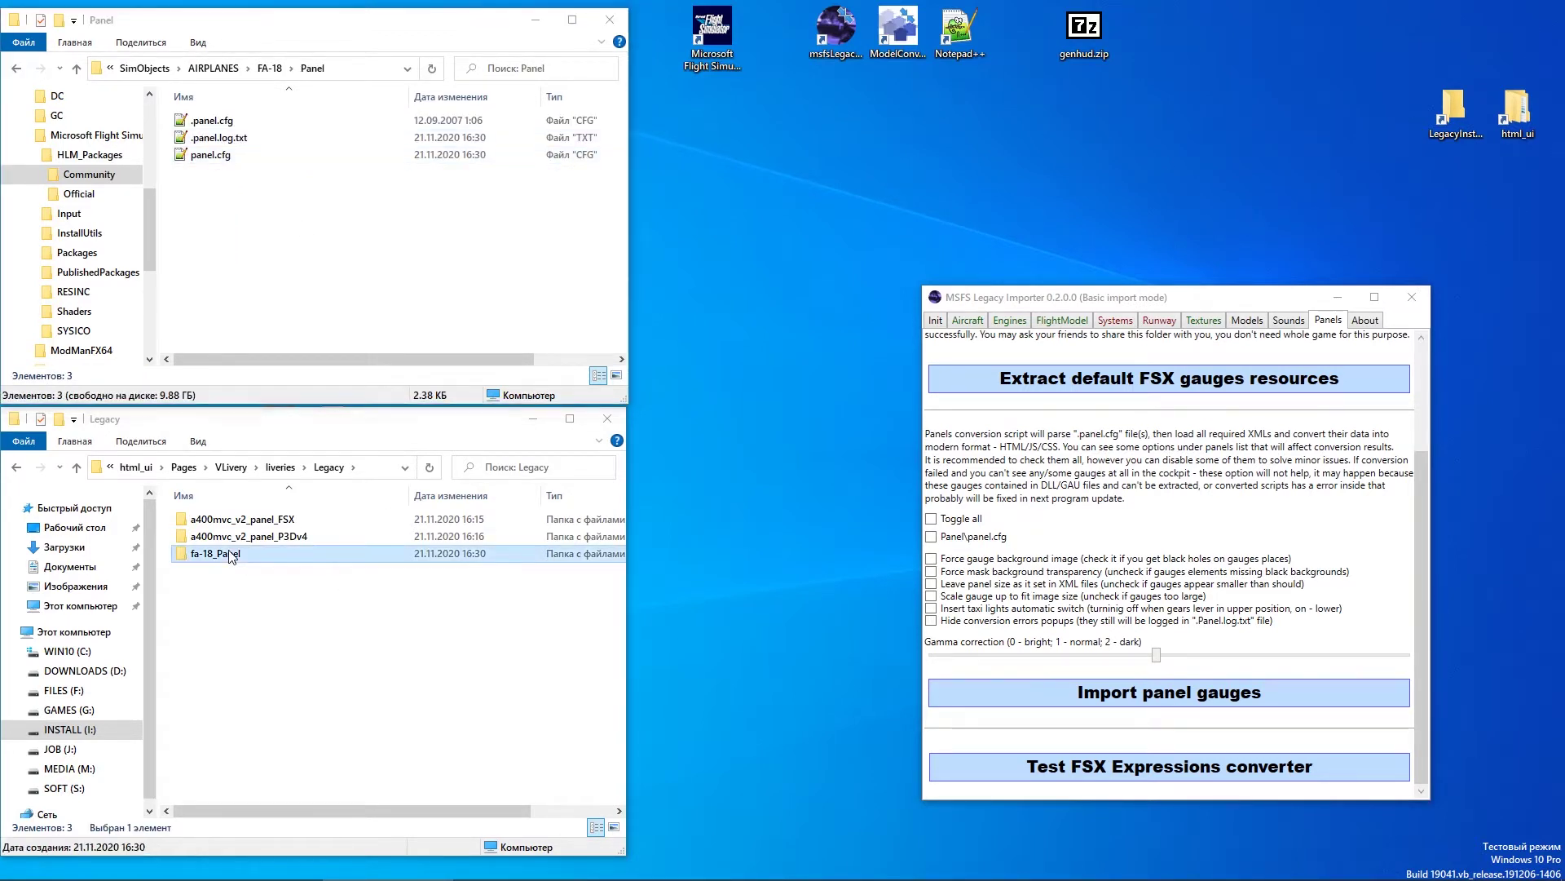
double_click(1084, 31)
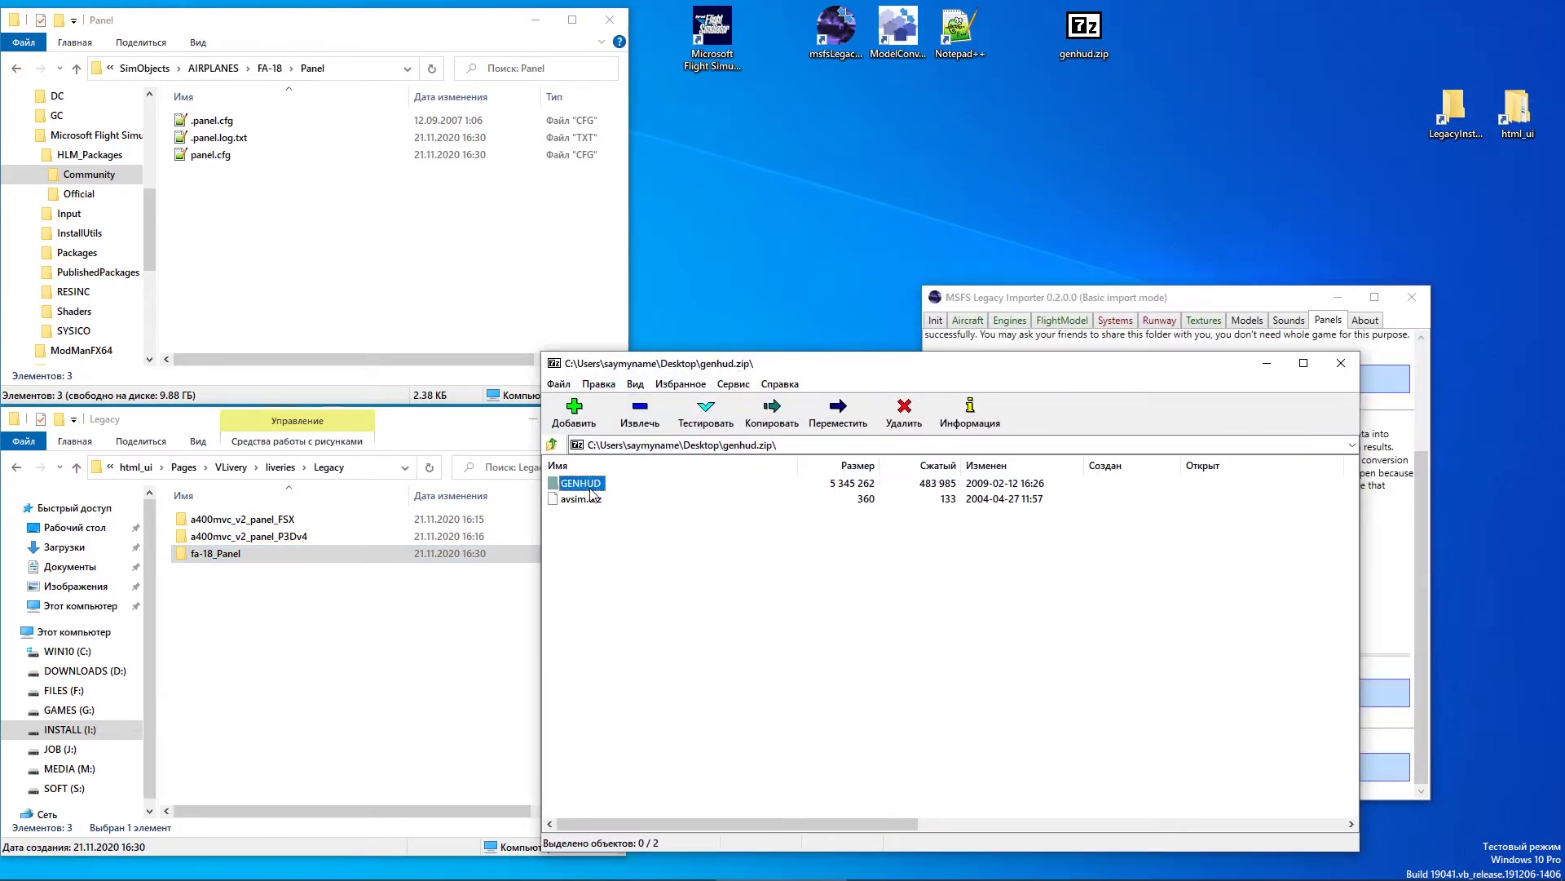
Extract the GENHUD folder from genhud.zip into the FA-18 Panel folder
double_click(553, 486)
double_click(553, 487)
scroll(550, 494, down, 1)
scroll(548, 481, up, 1)
click(552, 445)
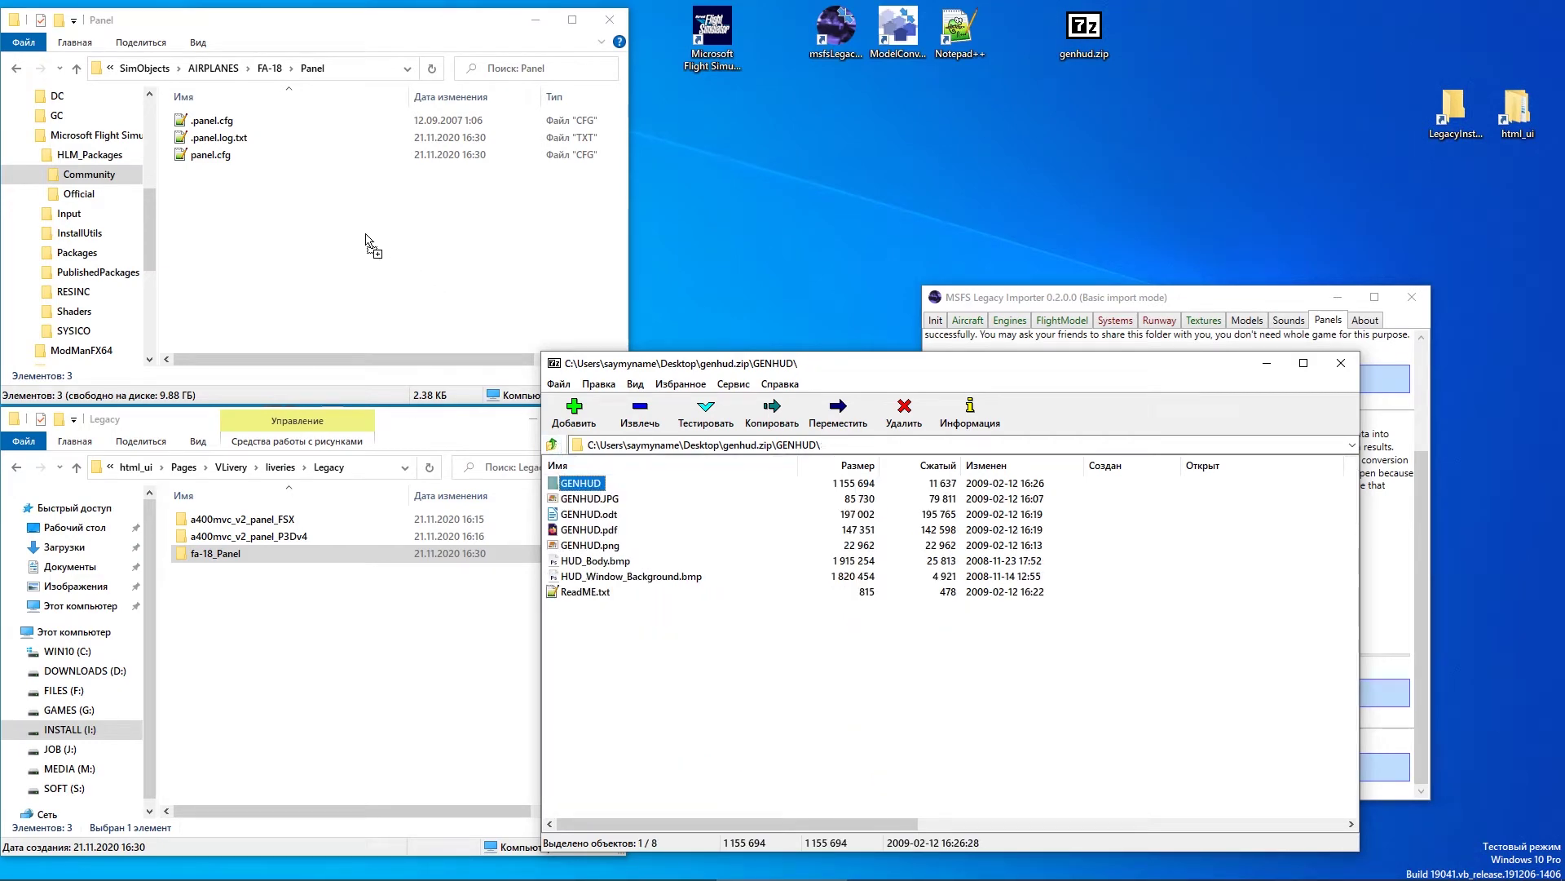
drag(272, 243, 272, 243)
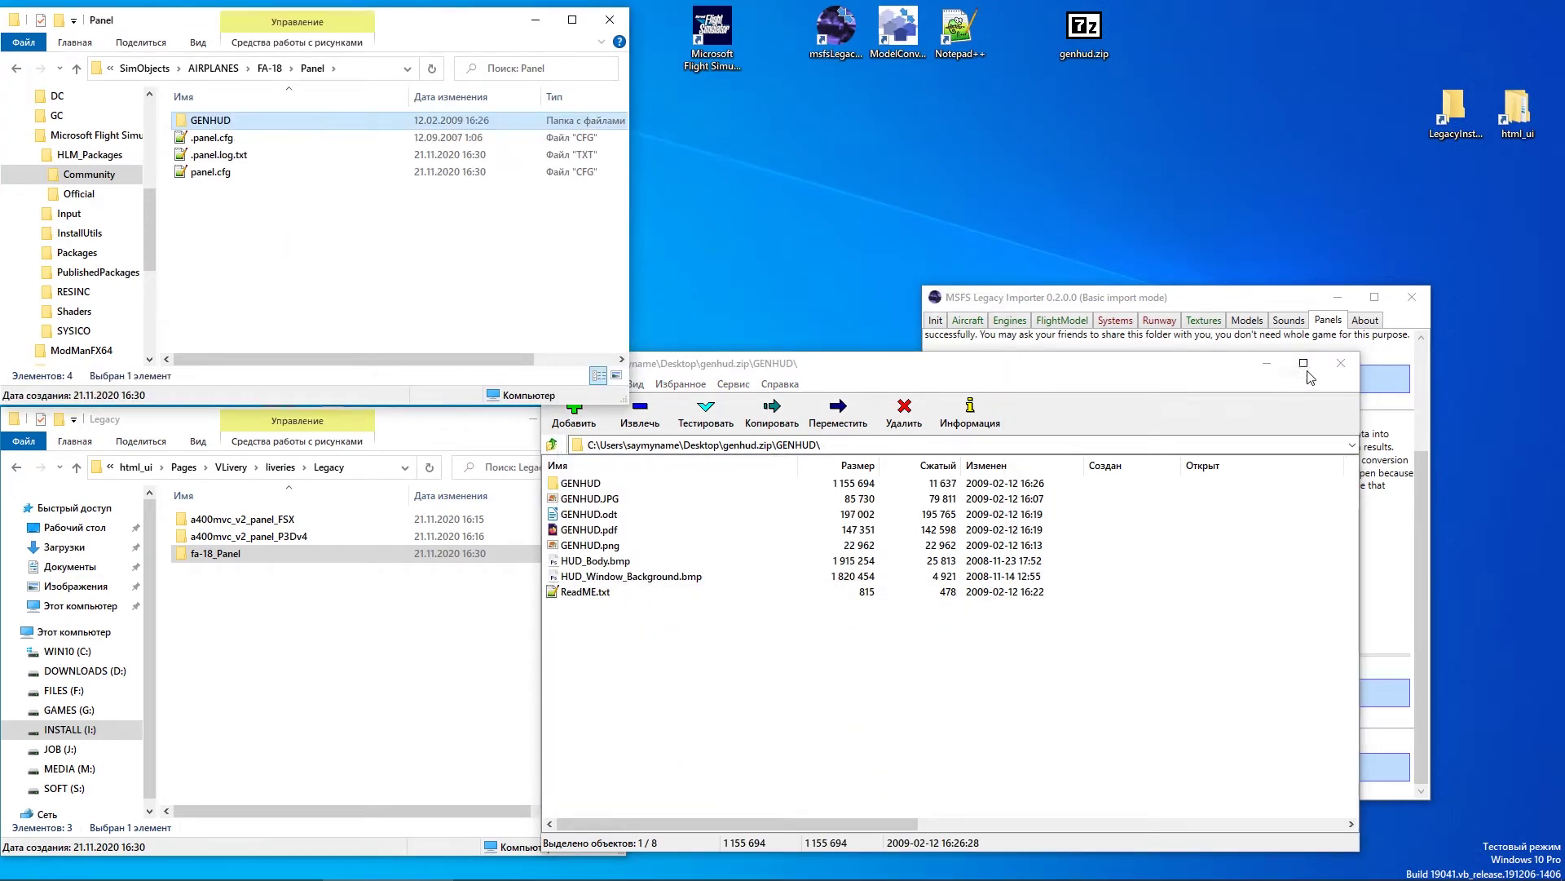
Close 7-Zip and open the FA-18 .panel.cfg in Notepad++
click(1341, 363)
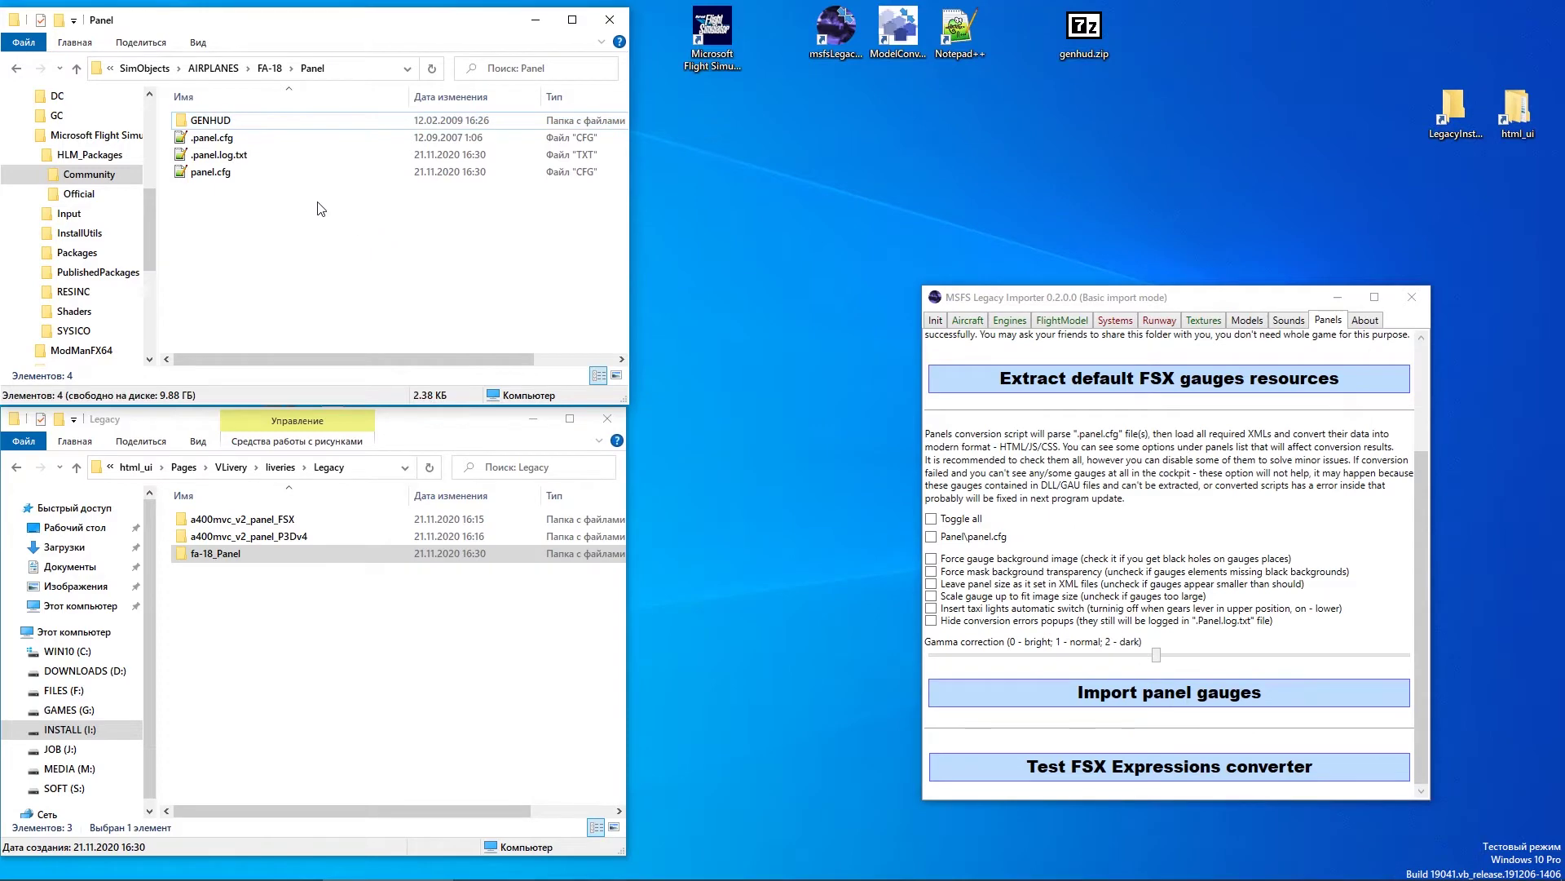
right_click(217, 141)
click(295, 246)
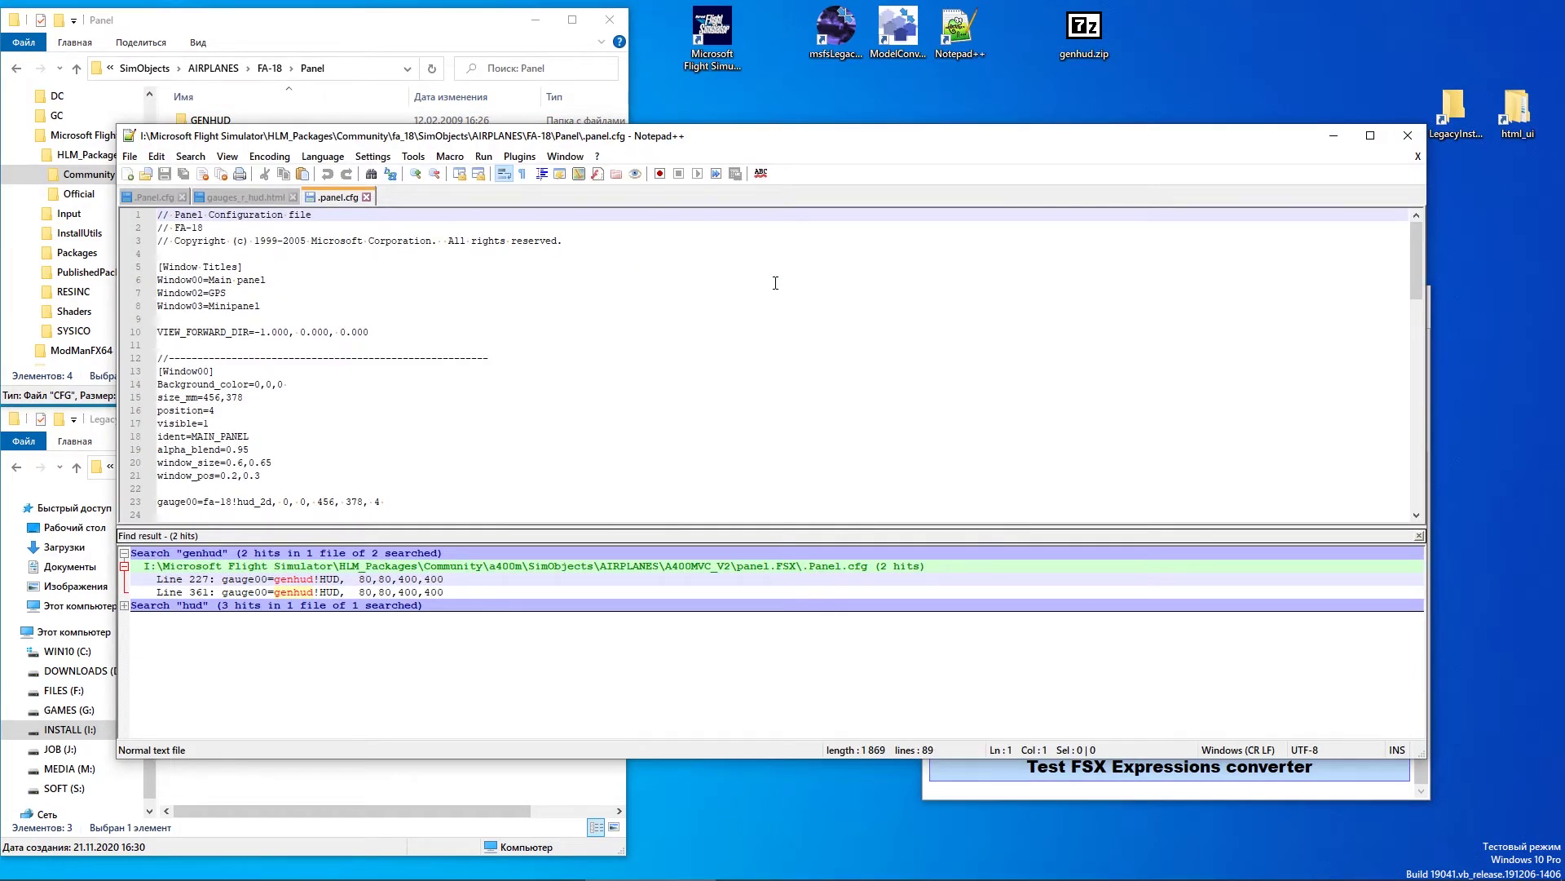
Search the F-18 panel.cfg for 'hud' and close the extra Panel.cfg and gauges_r_hud.html tabs
key(ctrl+f)
text(hud)
click(964, 419)
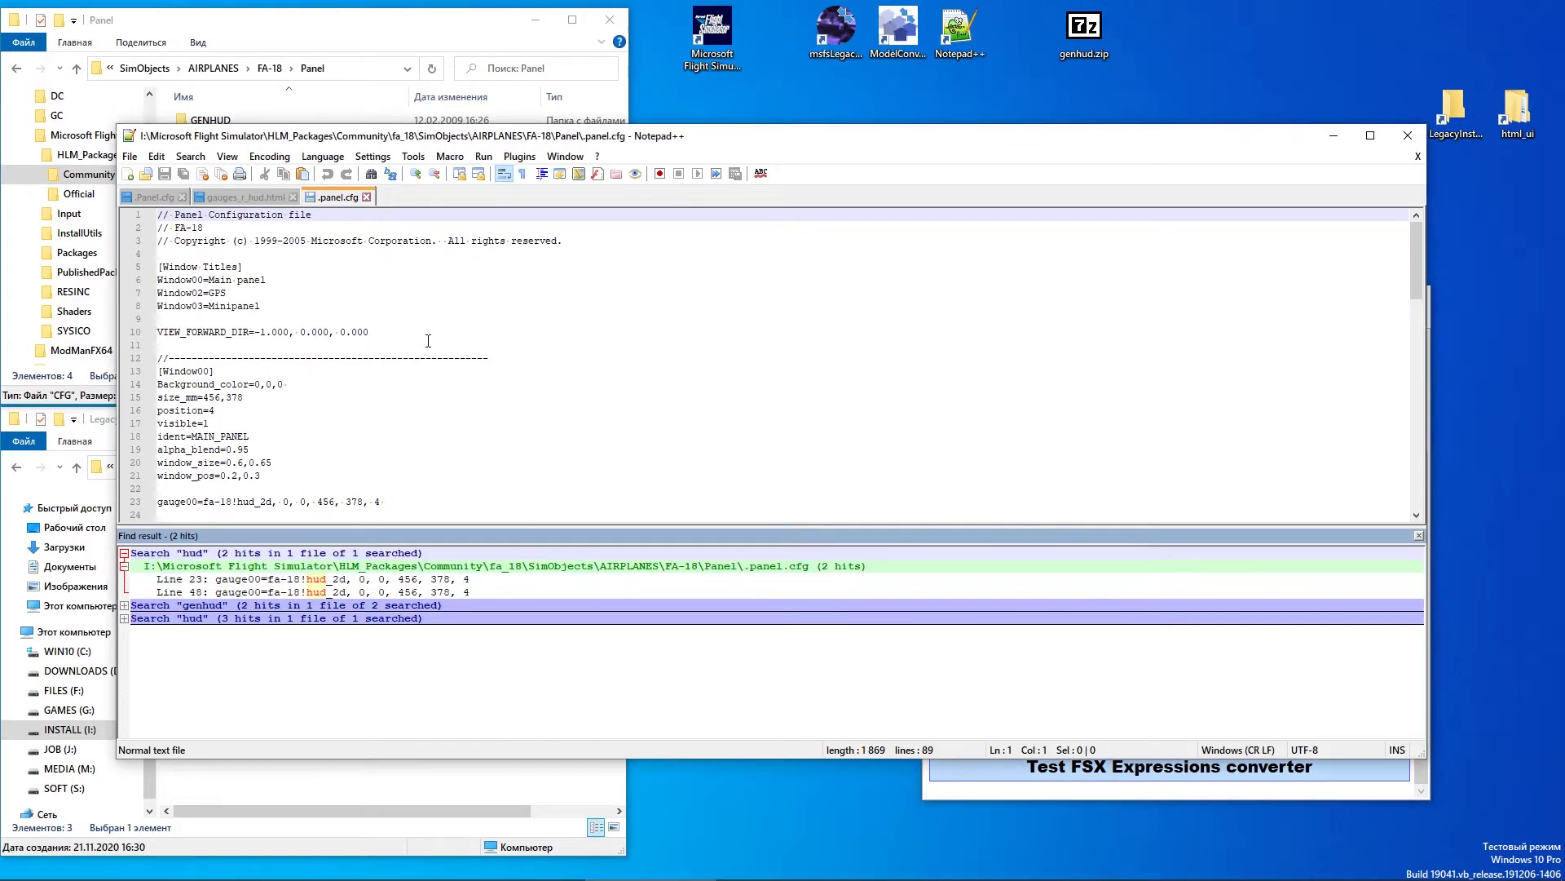
click(182, 197)
click(221, 198)
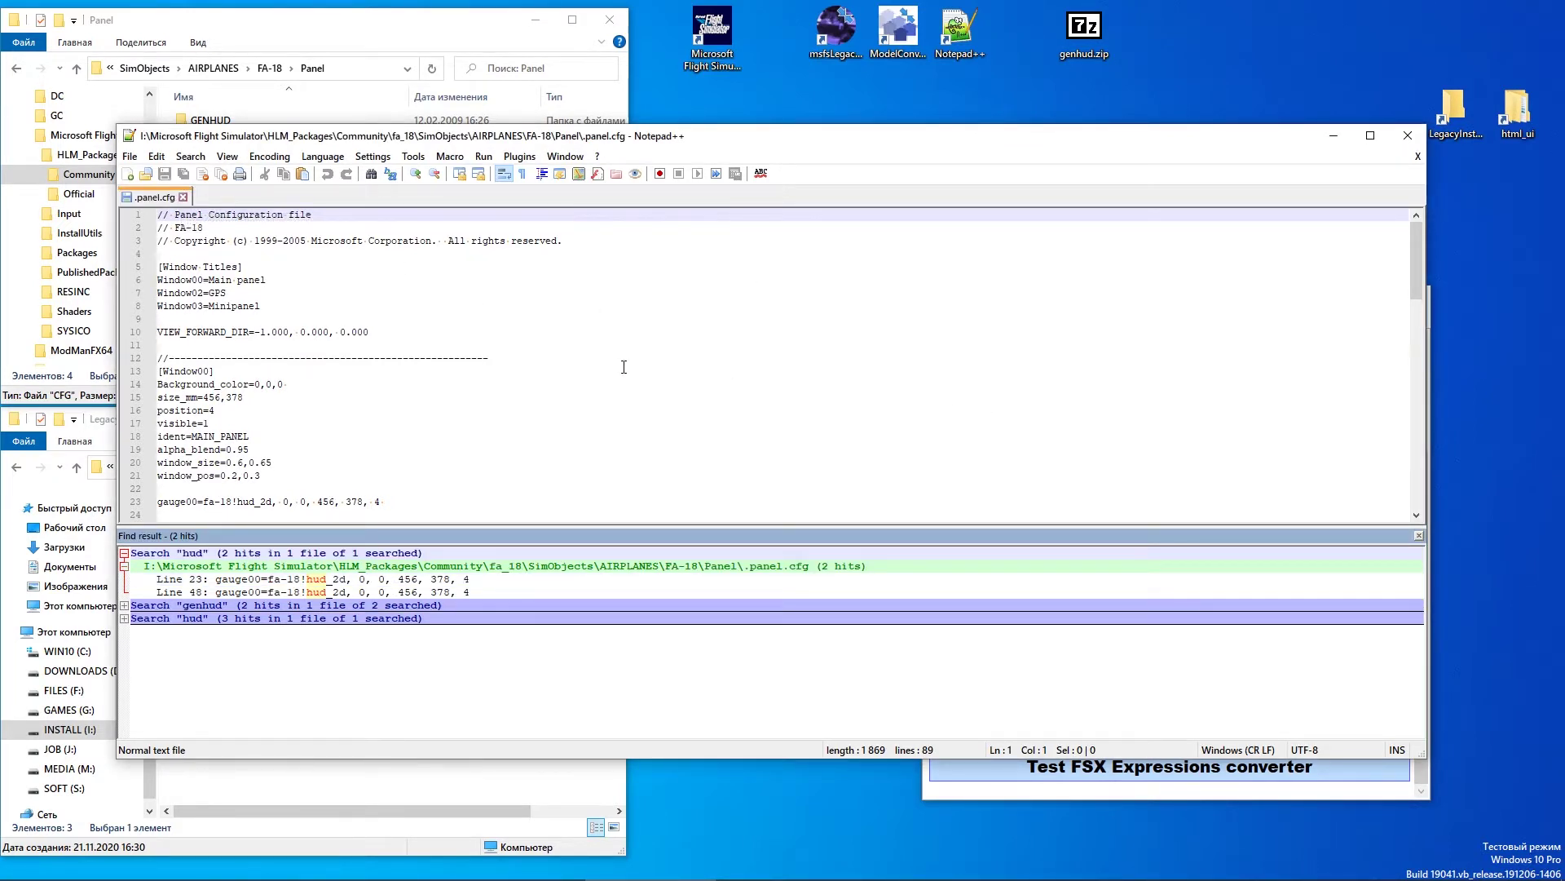
scroll(720, 410, down, 3)
key(F4)
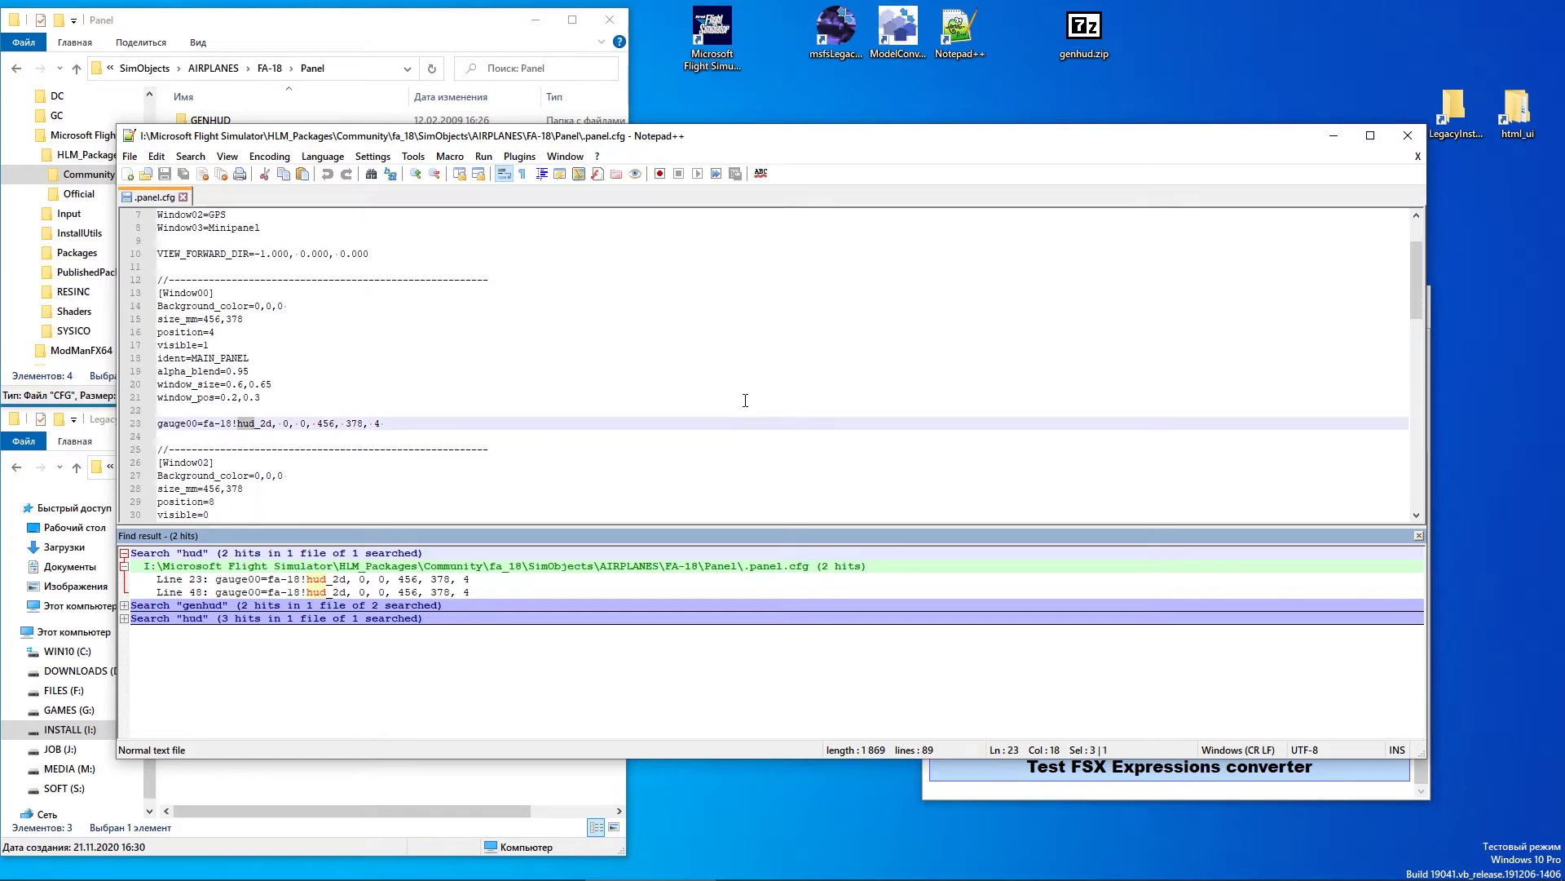
key(F4)
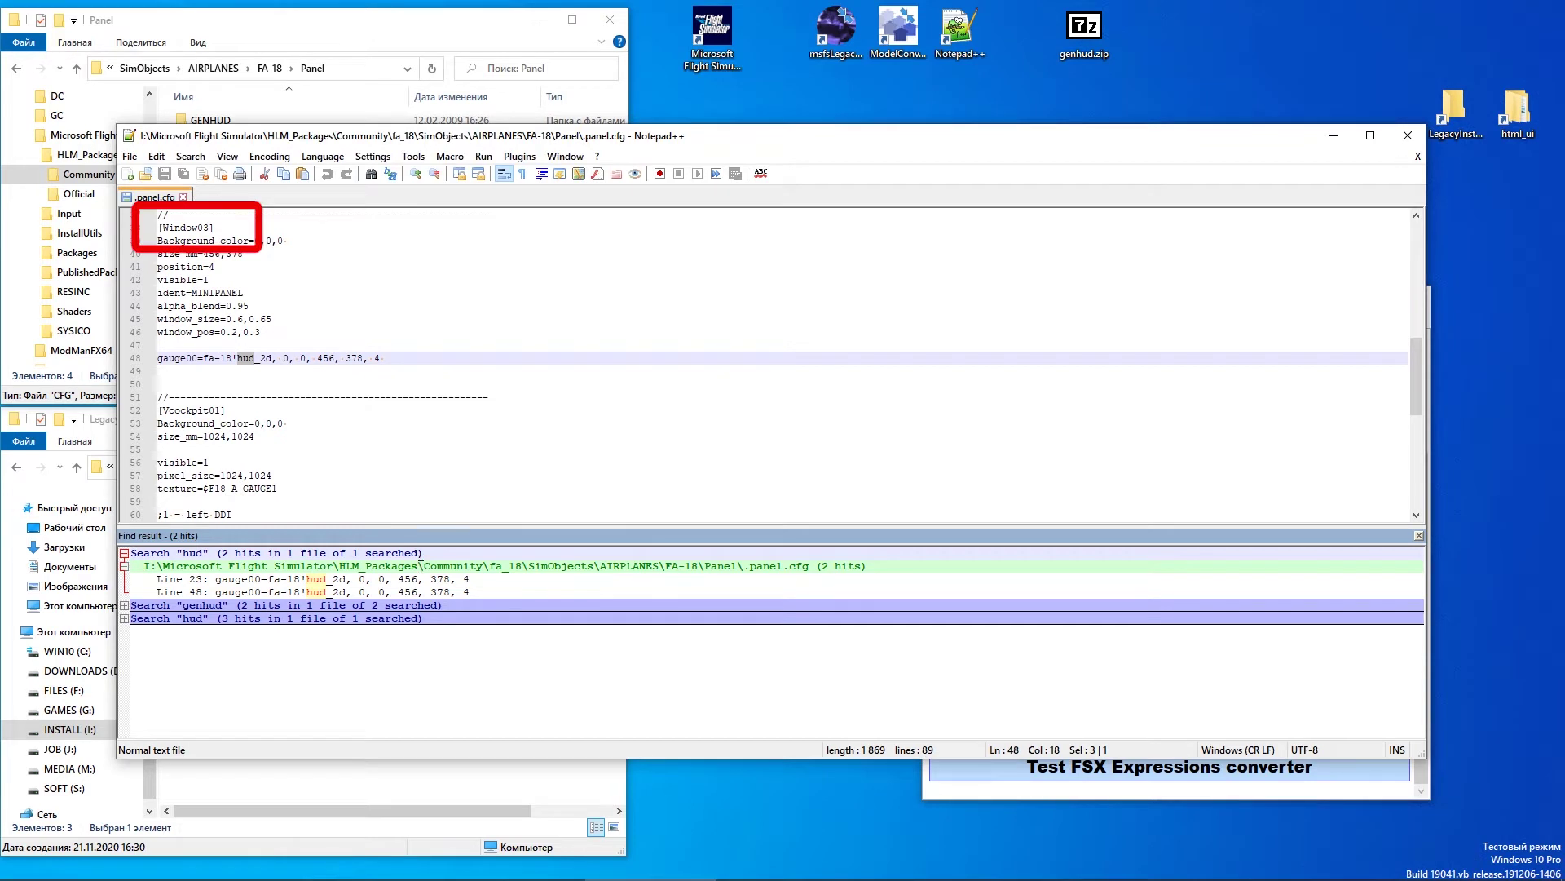
double_click(326, 592)
scroll(611, 412, down, 5)
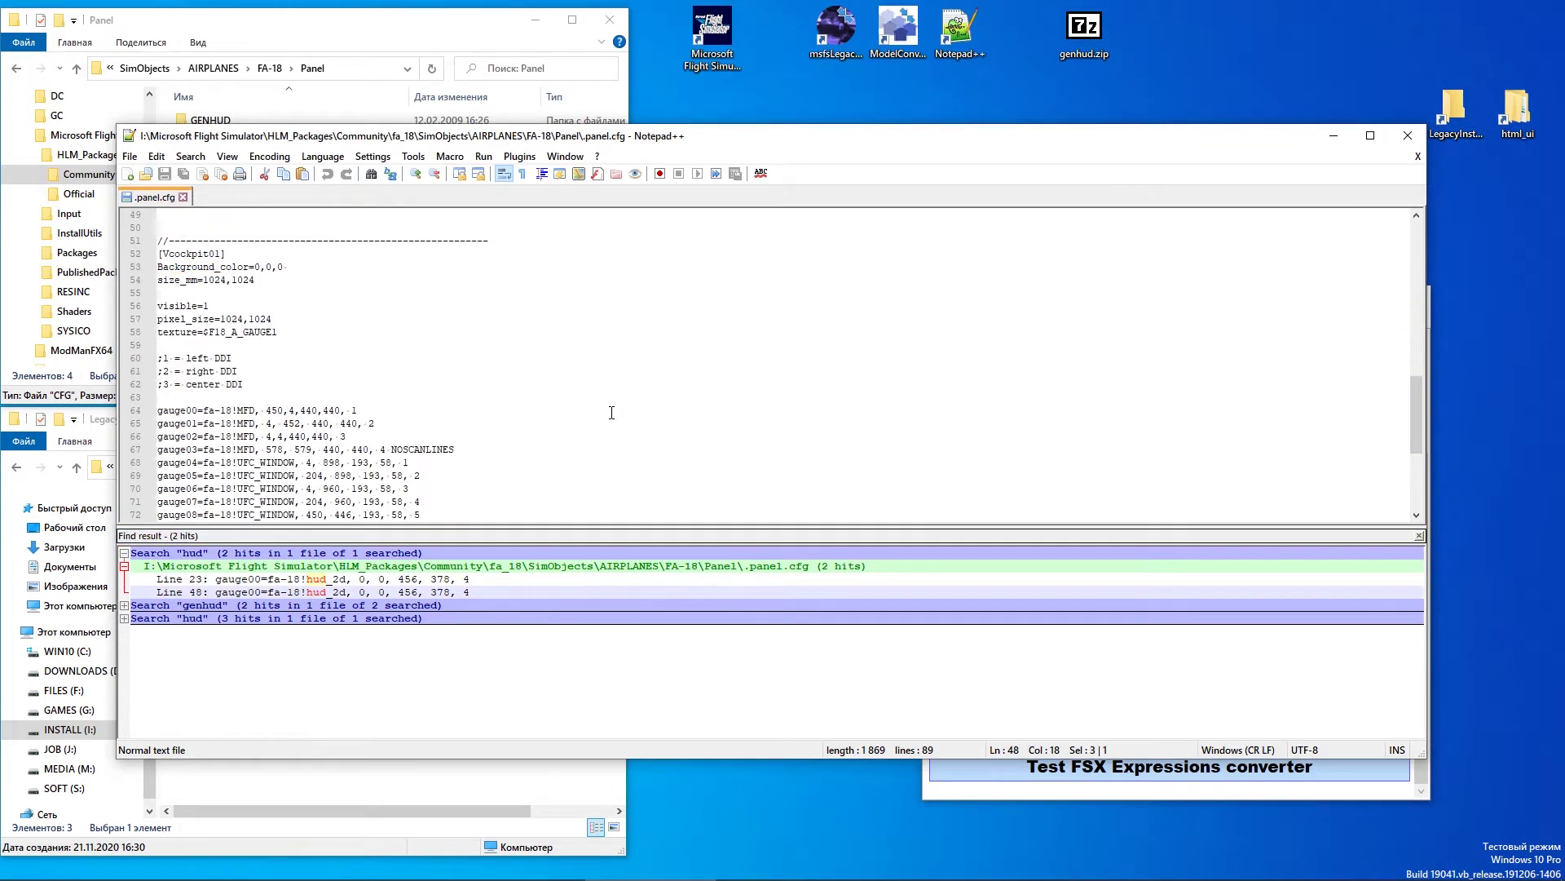
drag(1423, 380, 1148, 540)
click(1418, 535)
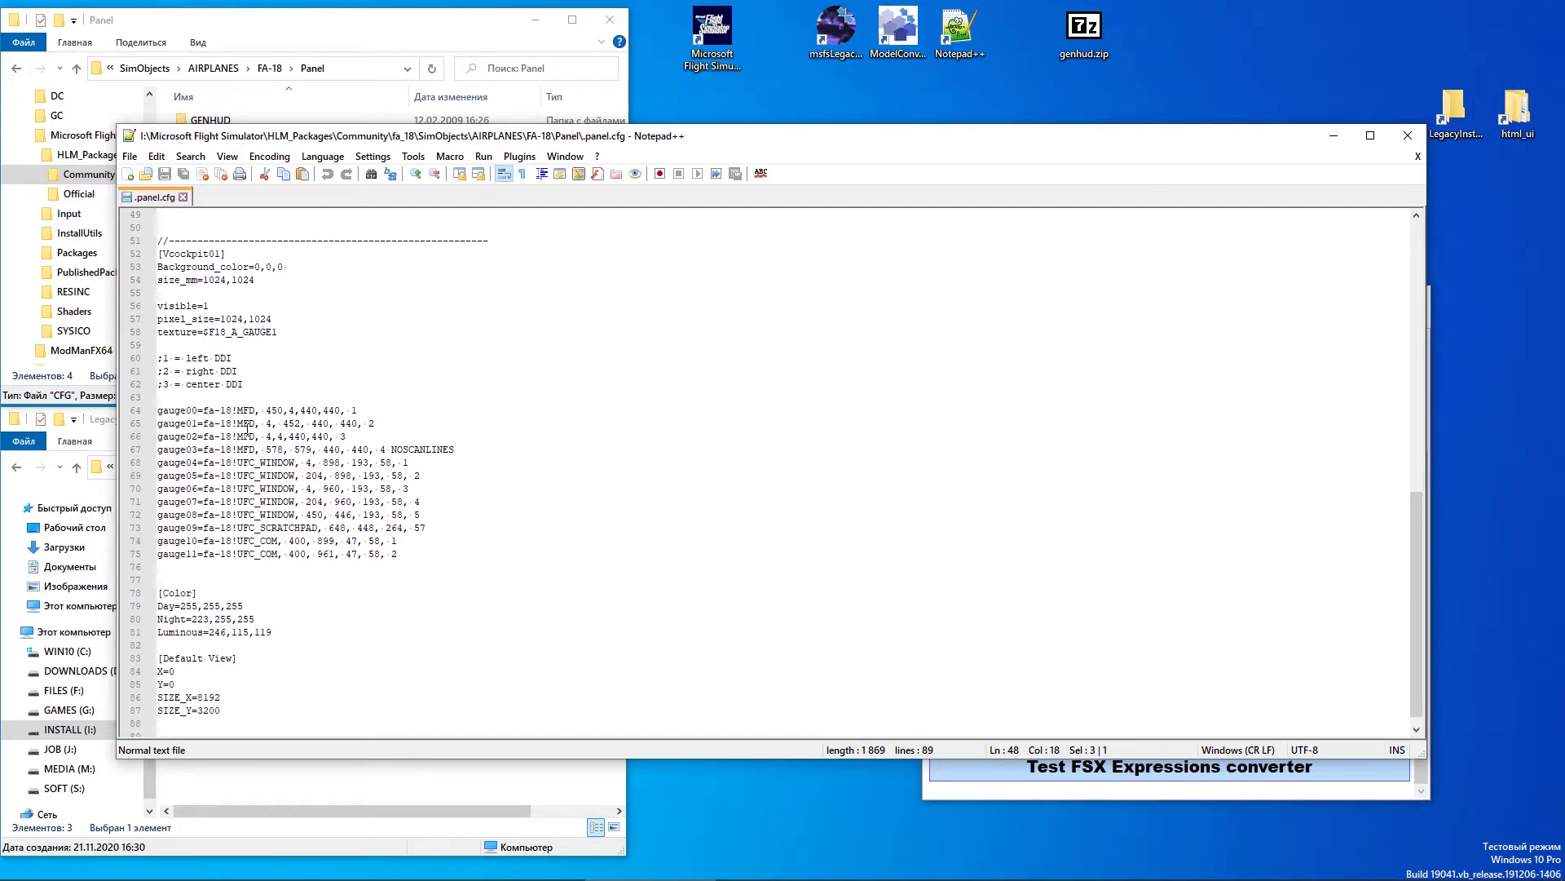
Duplicate the gauge03 MFD line and comment out the original with ';'
click(239, 424)
click(436, 463)
click(384, 450)
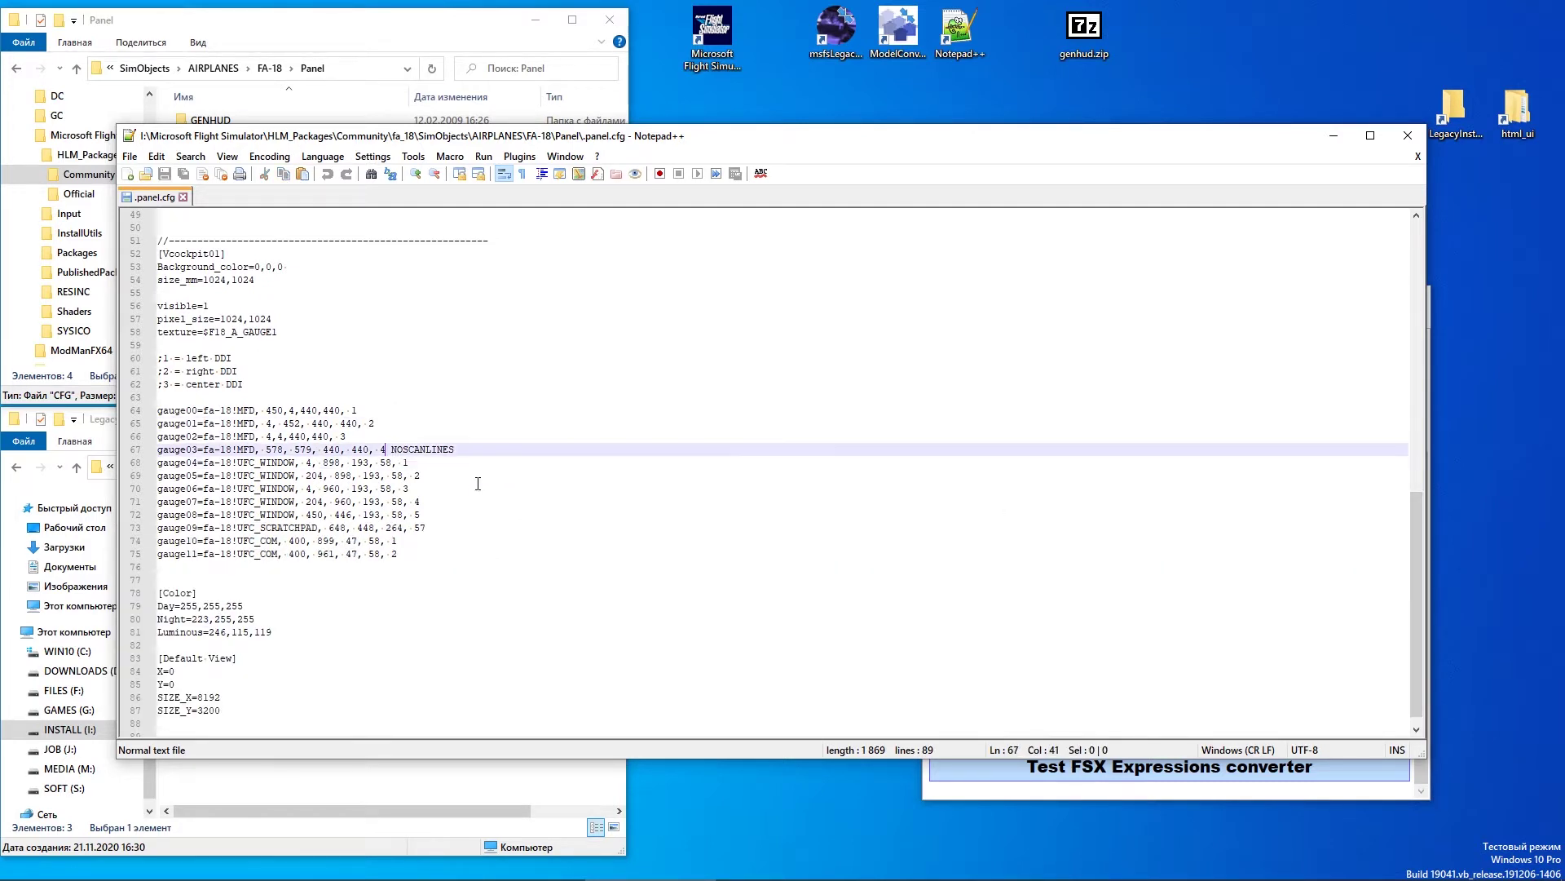
key(Home)
key(ctrl+d)
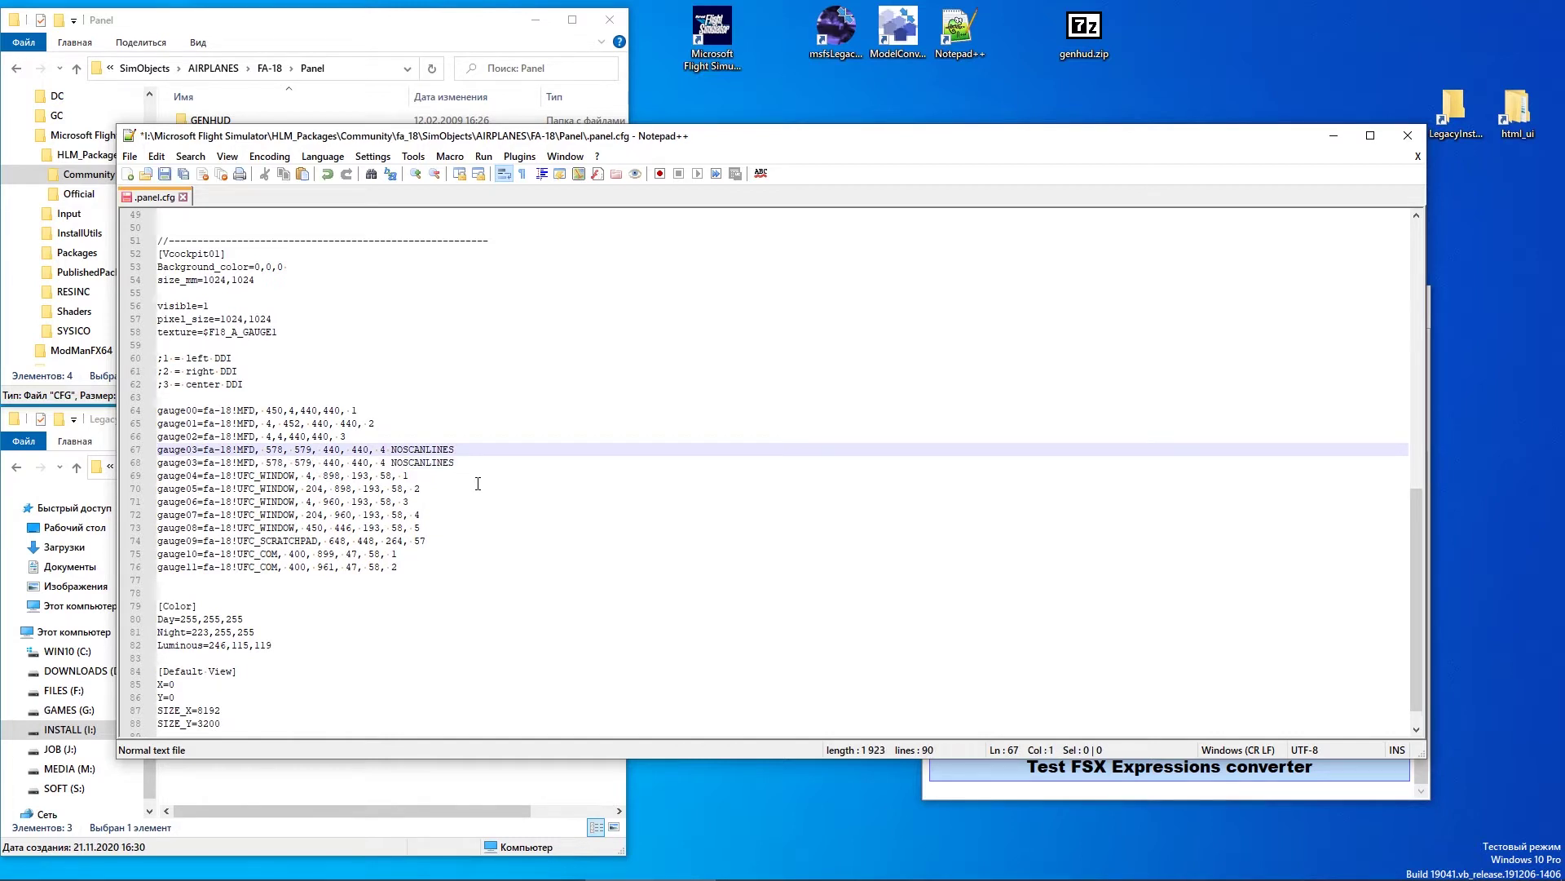
text(;)
key(Down)
key(Home)
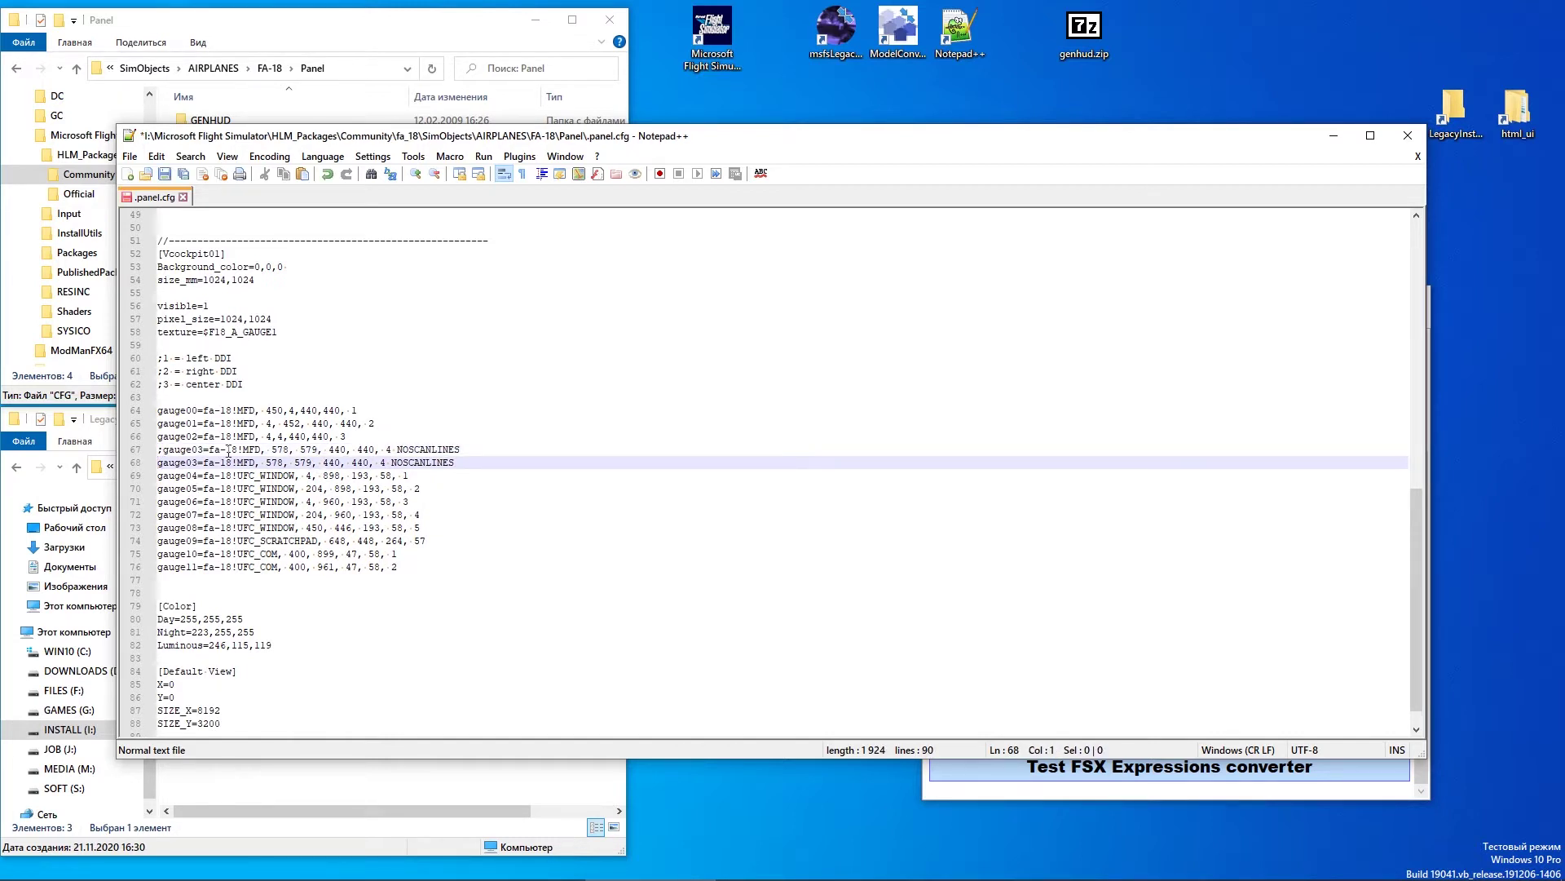
Replace fa-18 with the GENHUD folder name in the copied gauge03 line
drag(286, 143, 366, 143)
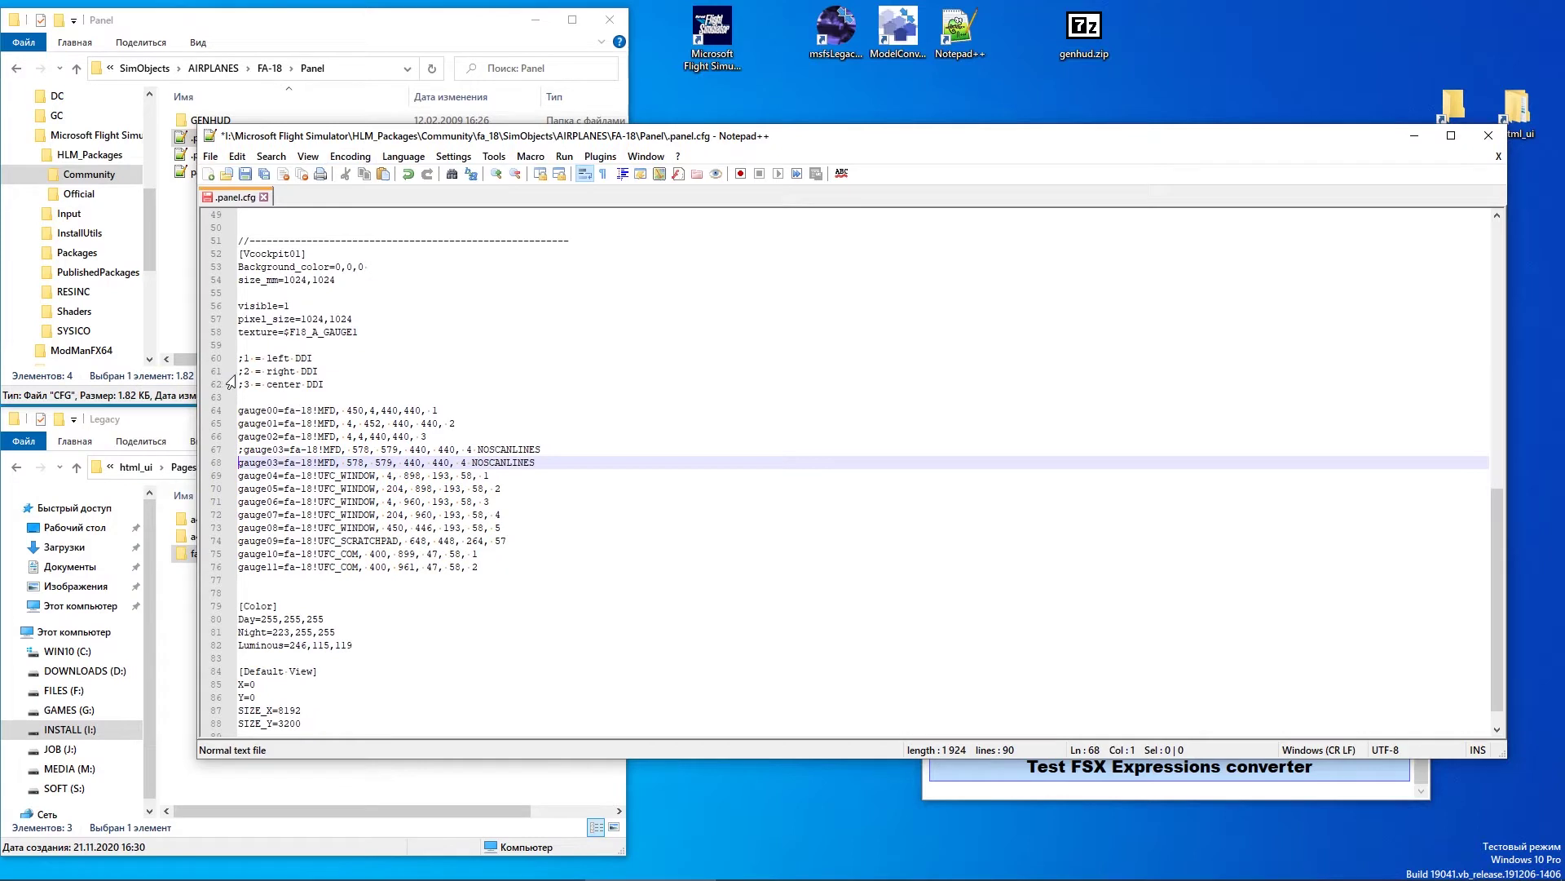
drag(198, 381, 587, 380)
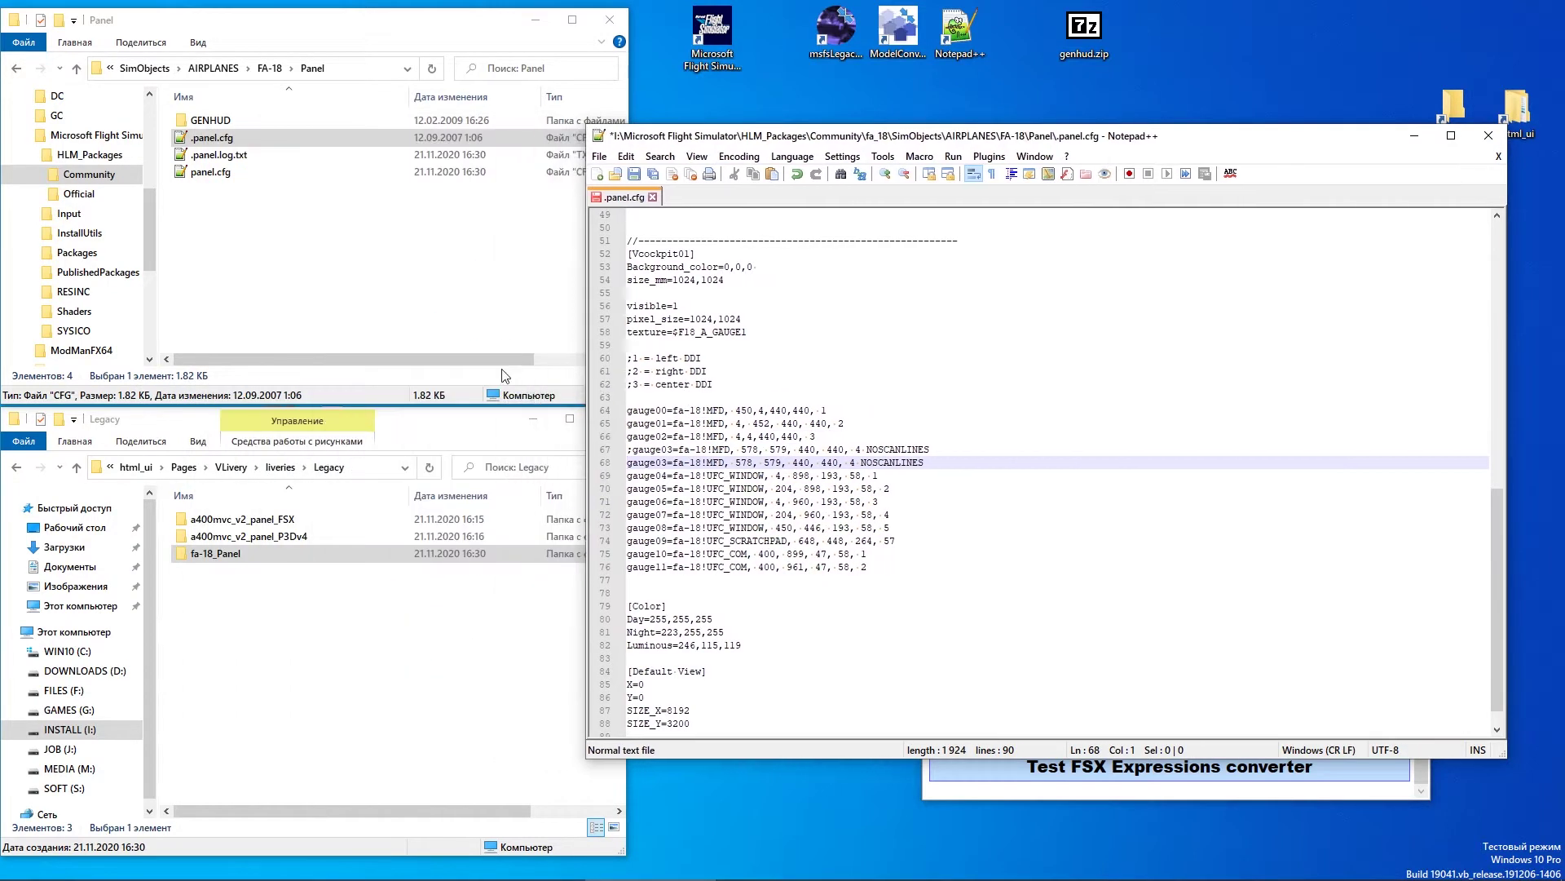
click(219, 121)
key(F2)
key(ctrl+c)
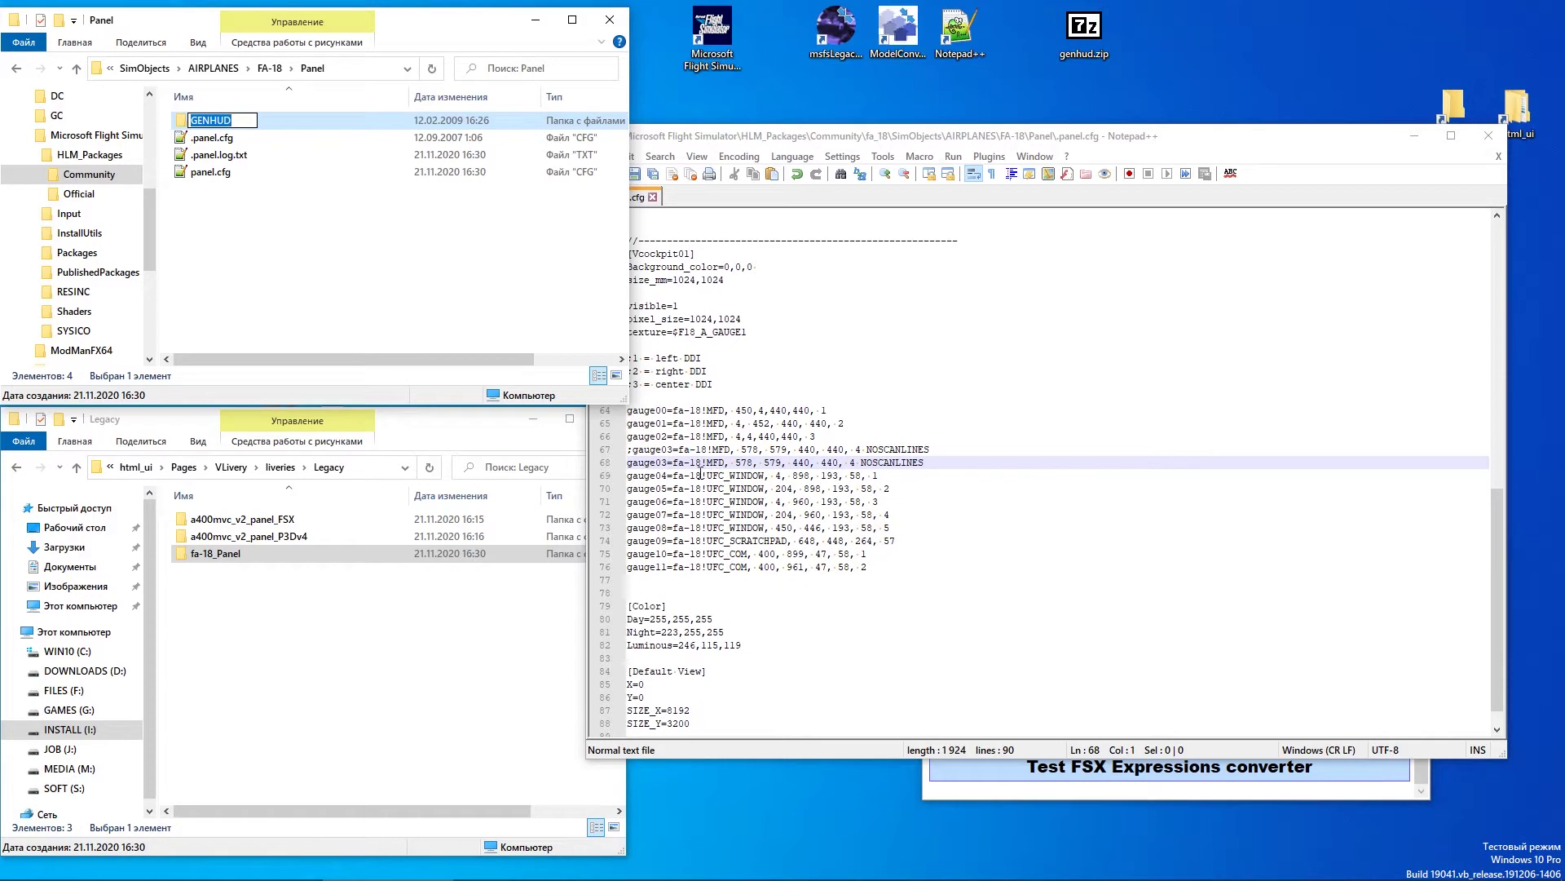
drag(674, 462, 702, 462)
key(ctrl+v)
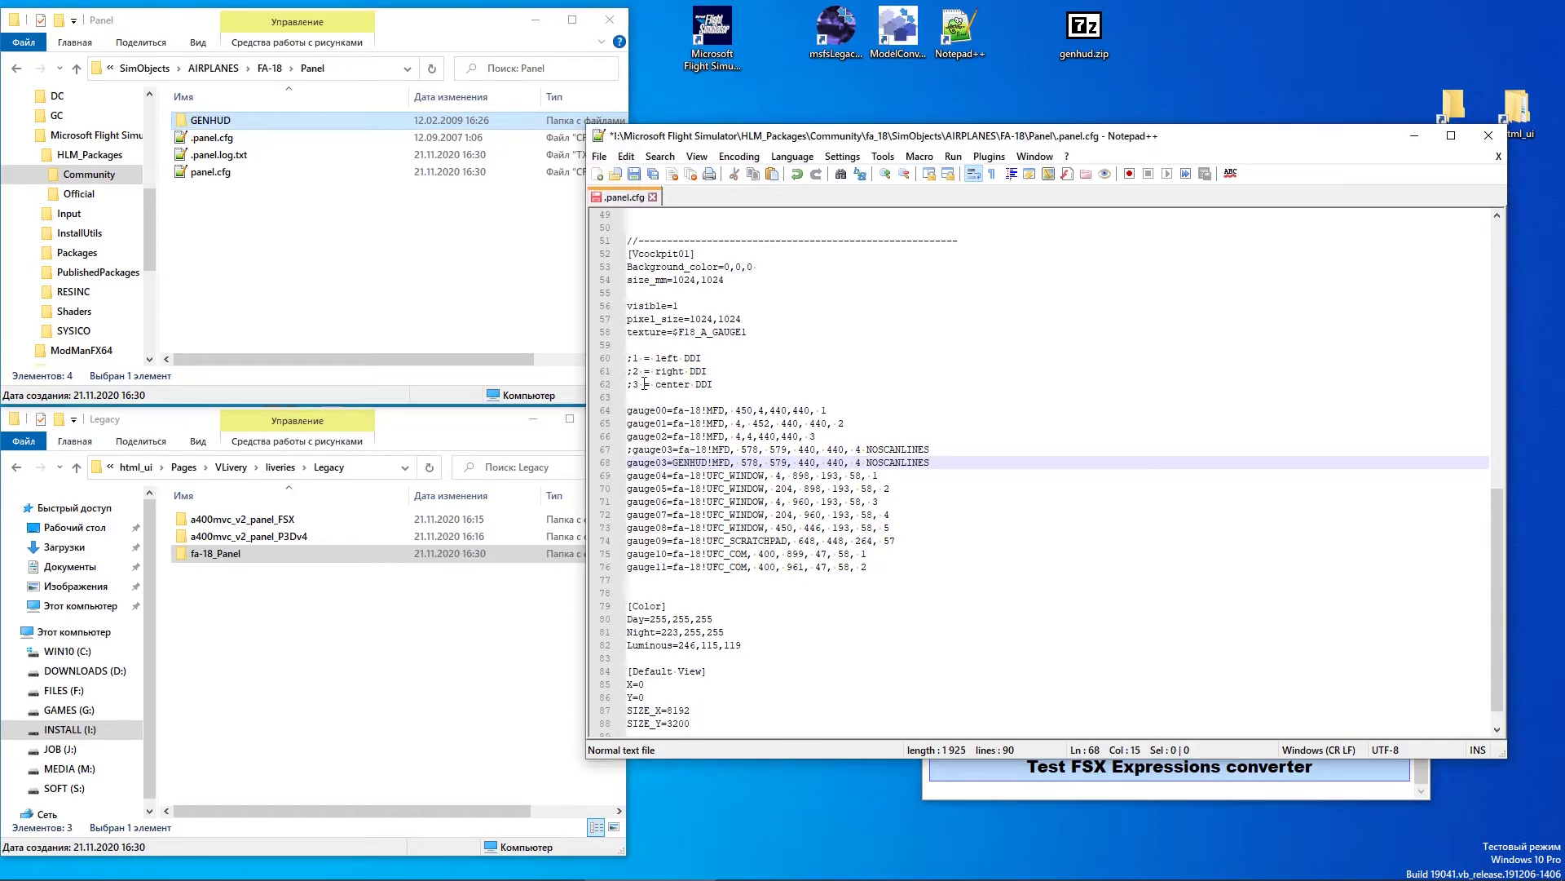
Replace MFD with HUD so the line reads gauge03=GENHUD!HUD, and save panel.cfg
click(204, 124)
double_click(204, 124)
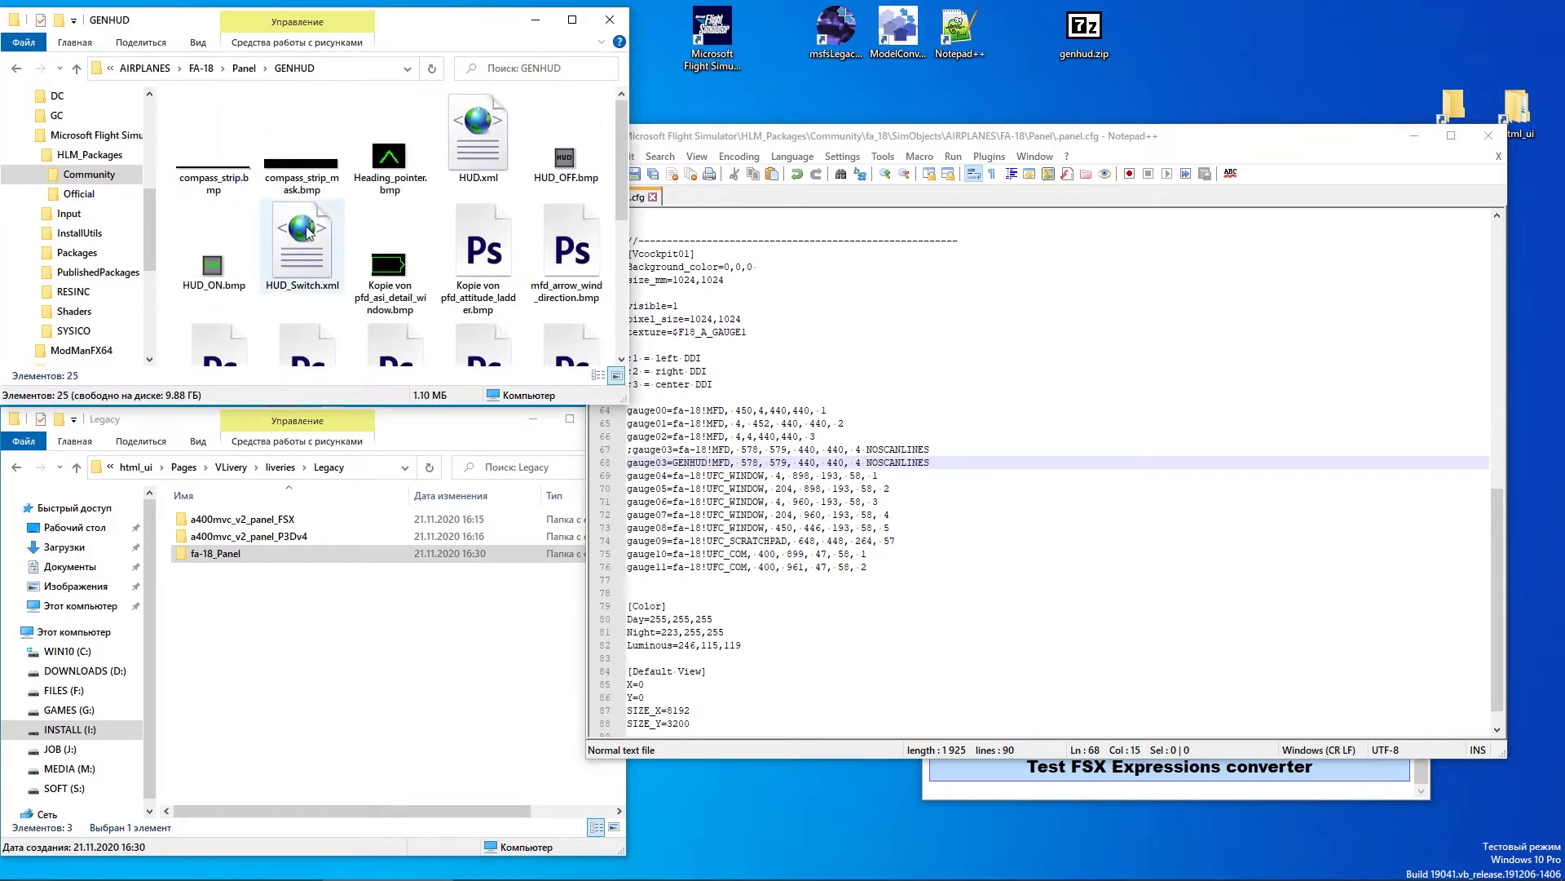
click(469, 181)
key(F2)
key(ctrl+c)
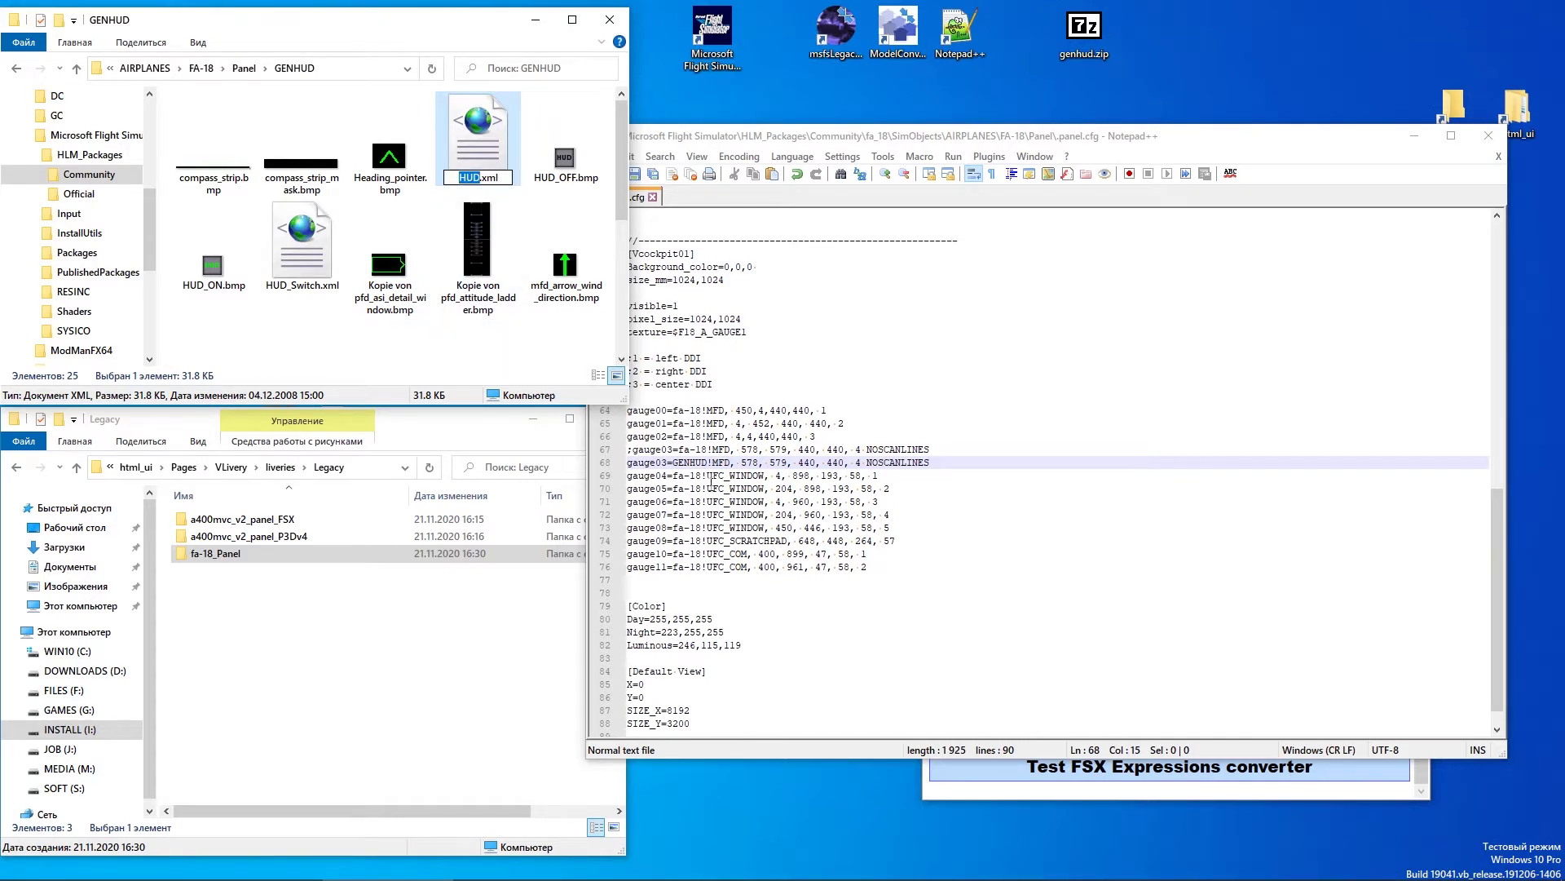
click(711, 481)
double_click(721, 463)
key(ctrl+v)
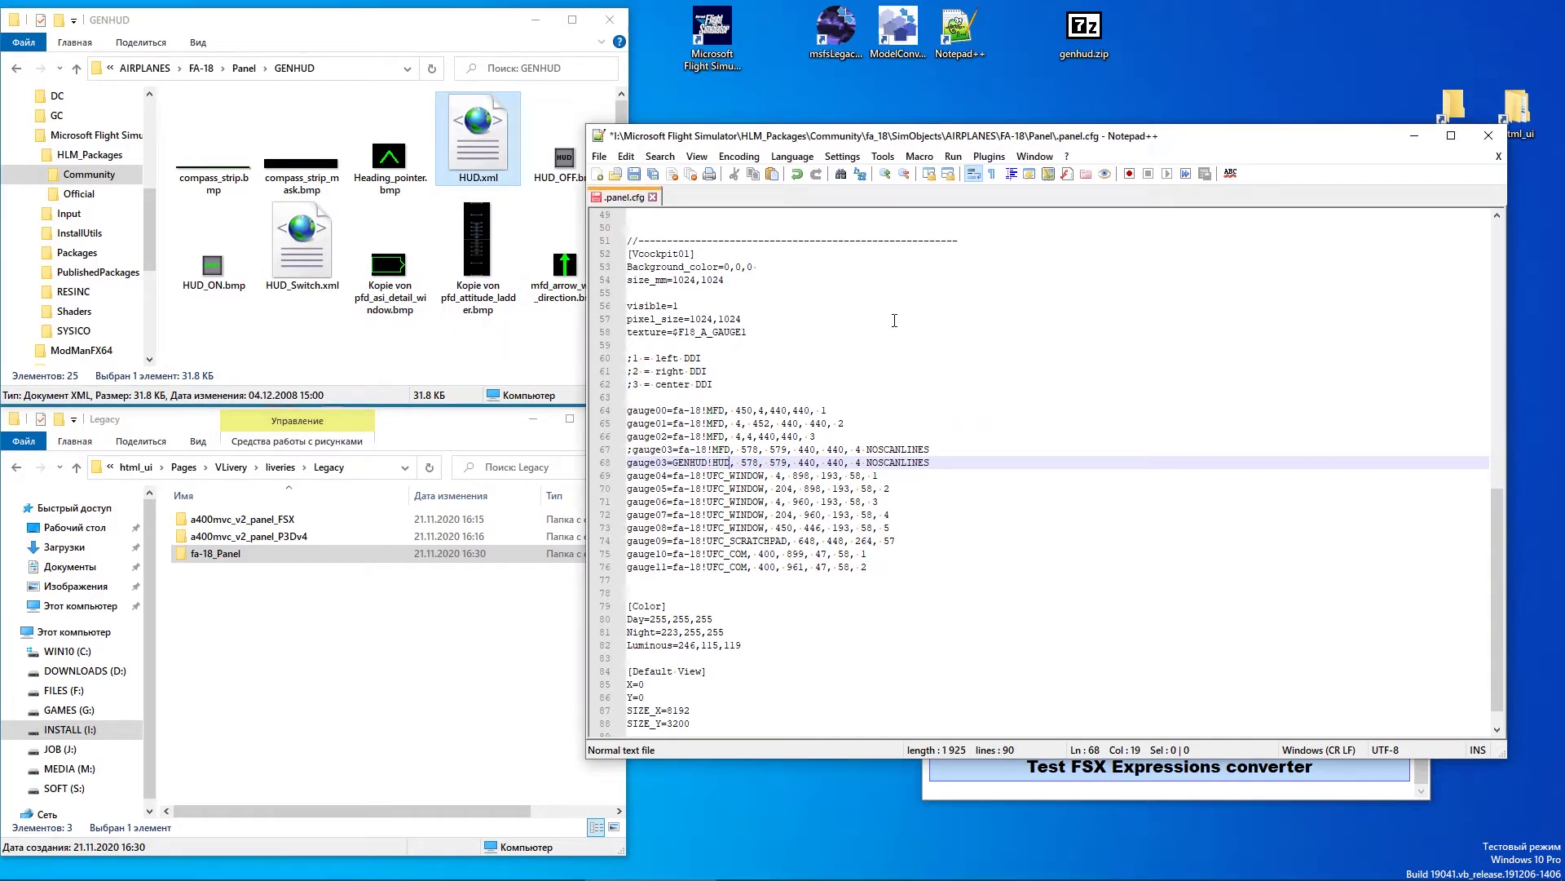
key(ctrl+s)
click(942, 786)
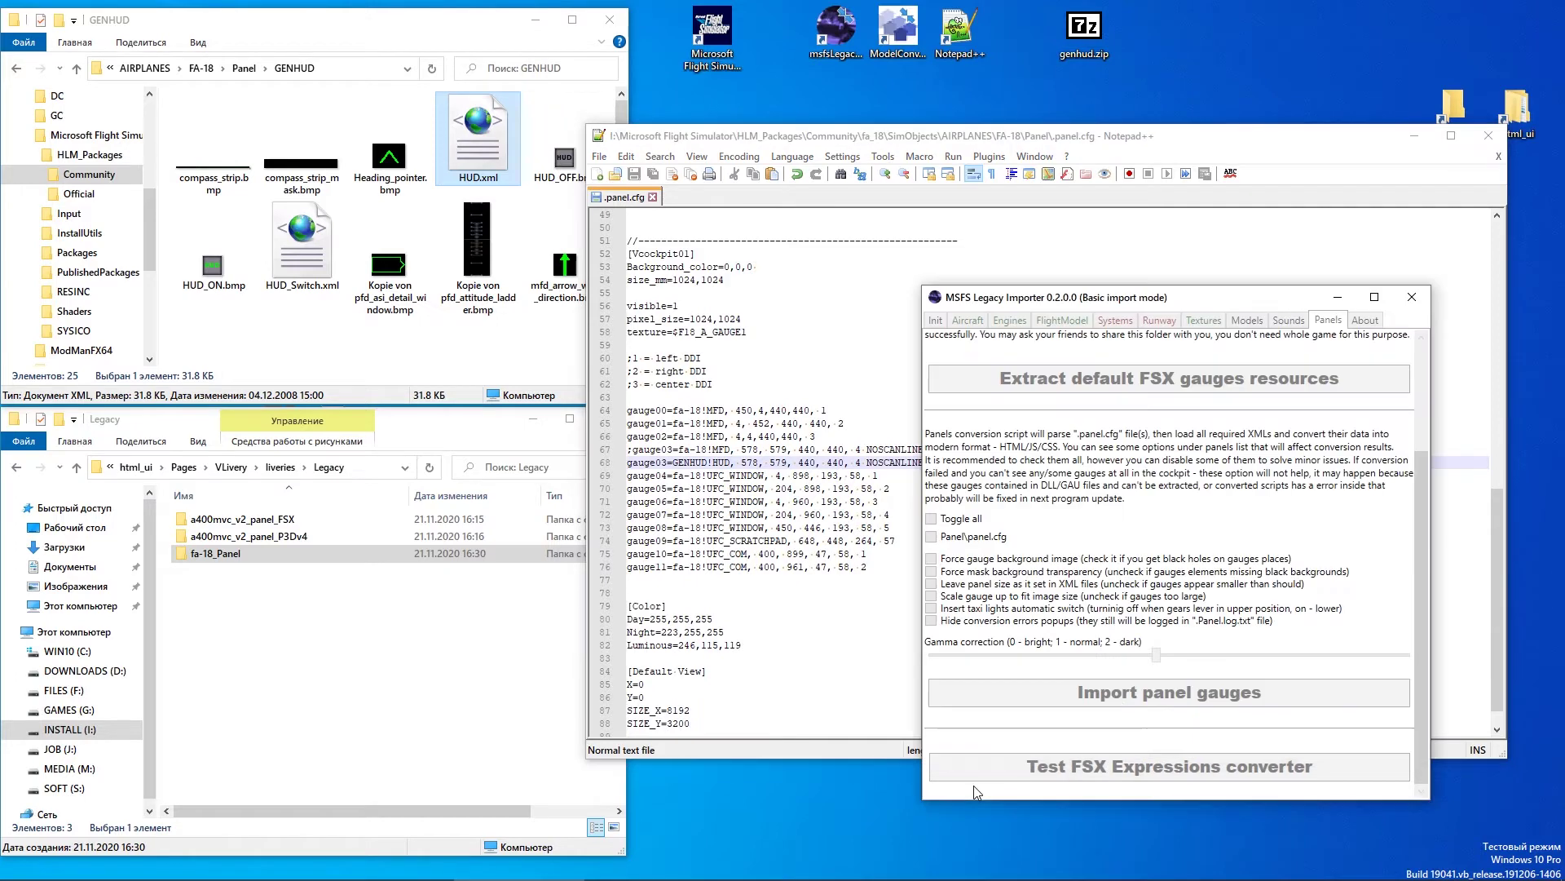
Accept the panel.cfg reload, import the F-18 panel gauges, and launch Microsoft Flight Simulator
drag(913, 144, 948, 56)
click(799, 503)
click(927, 711)
drag(1304, 301, 1213, 294)
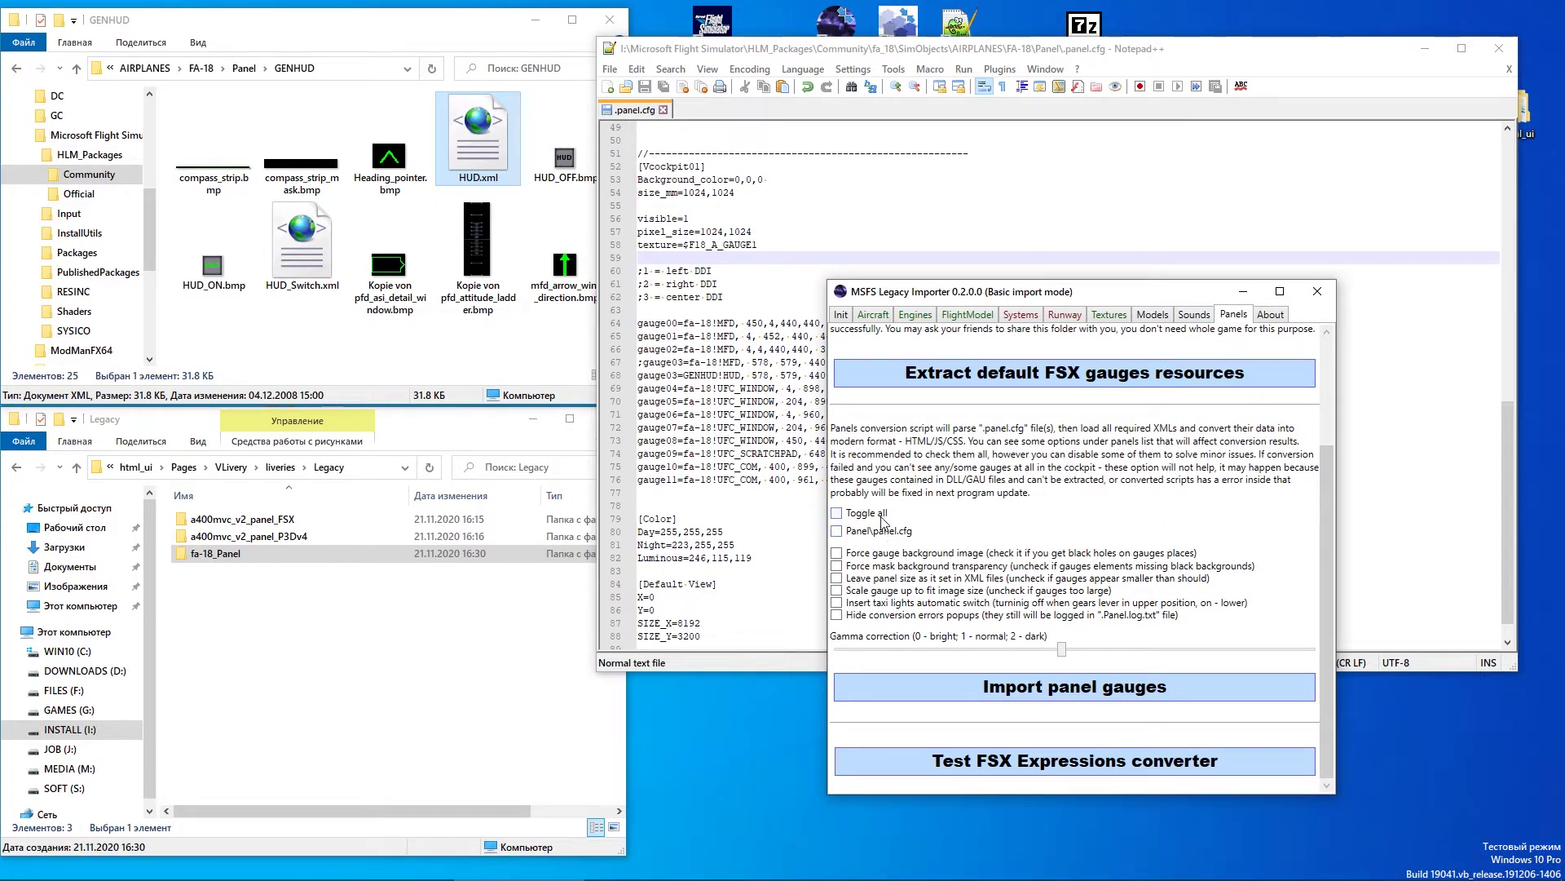
click(1039, 686)
double_click(713, 22)
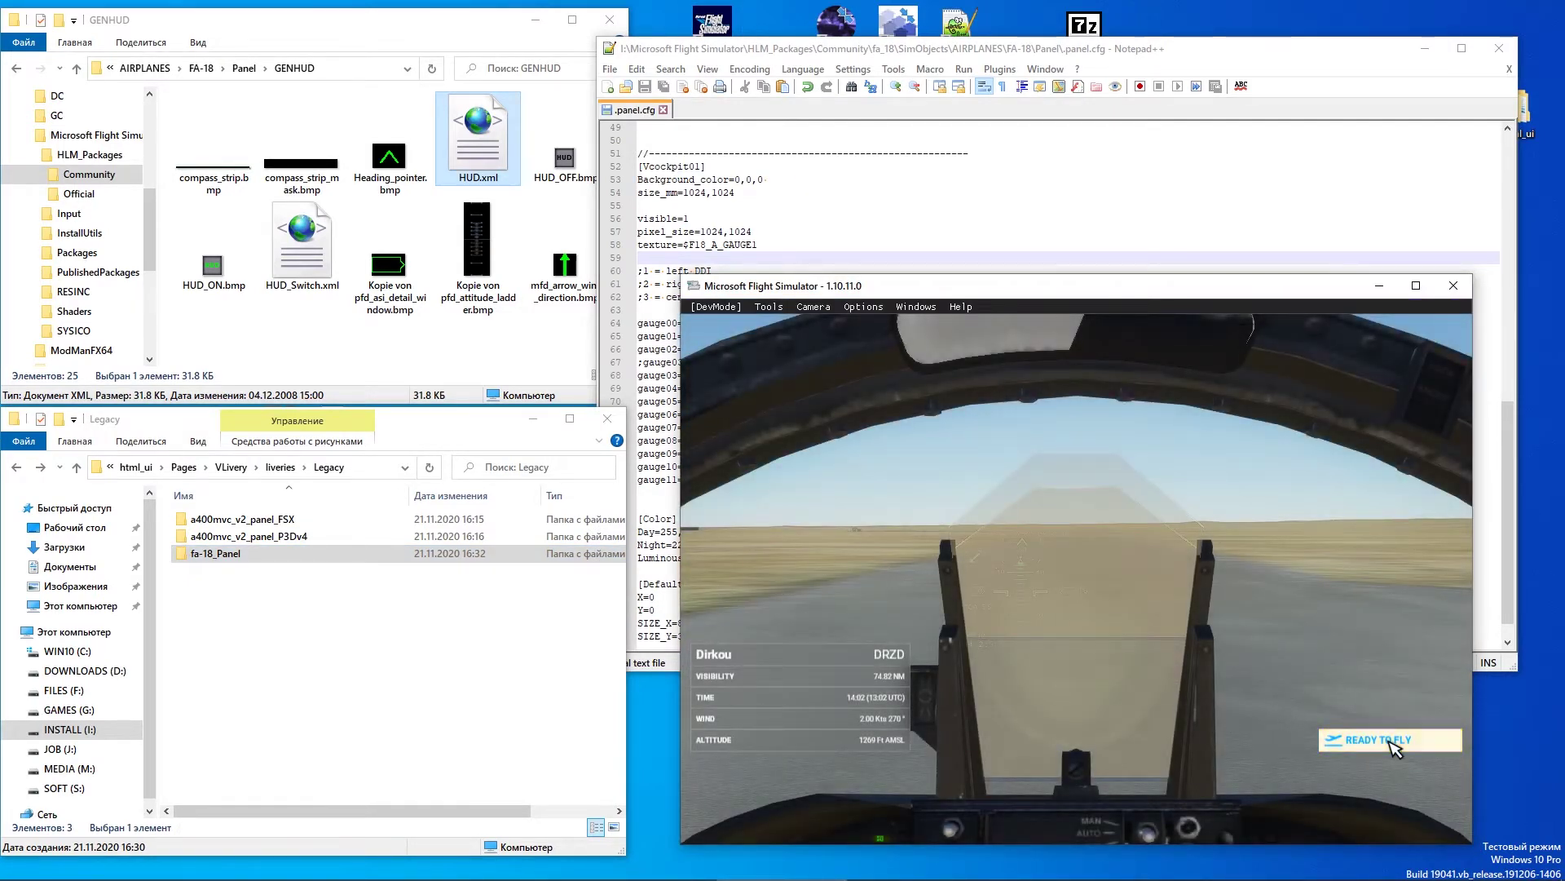
Start the F/A-18 flight, toggle the chase view, and zoom in on the cockpit HUD
click(1394, 742)
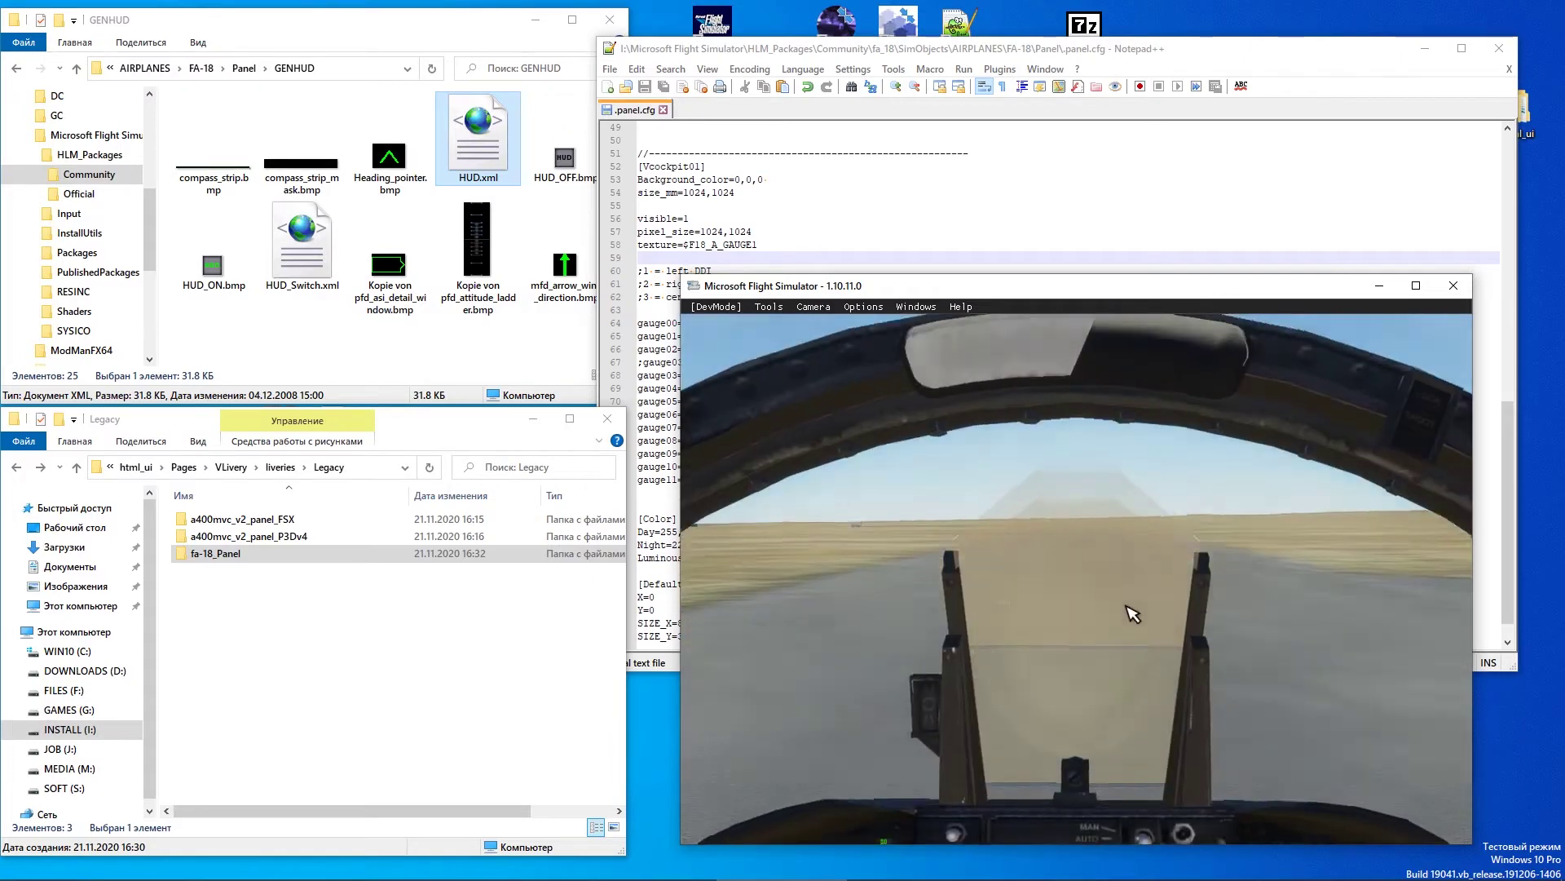
key(End)
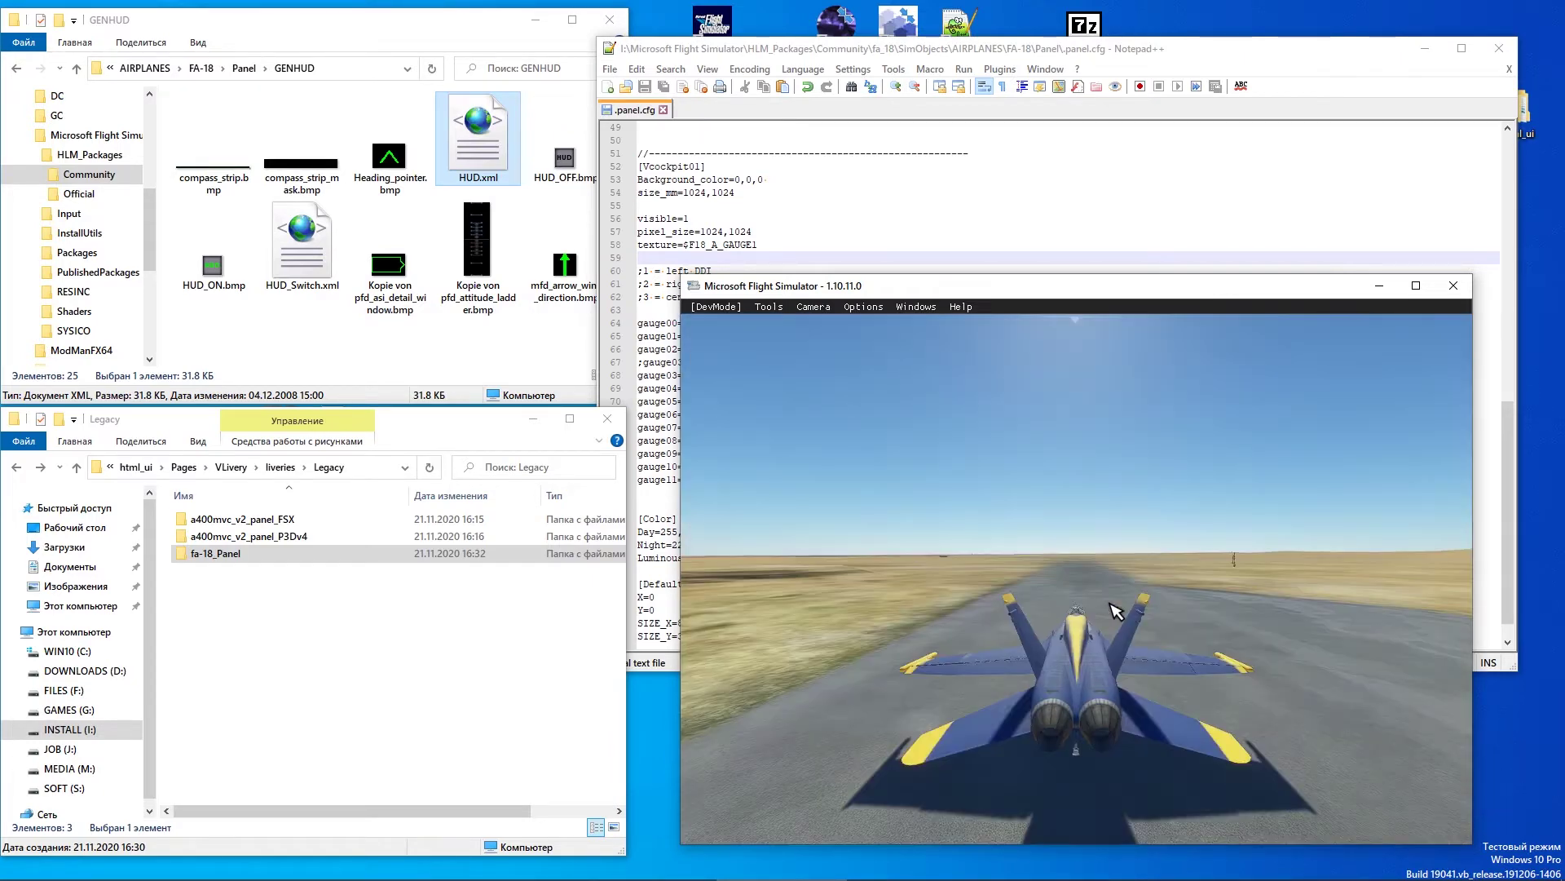
key(End)
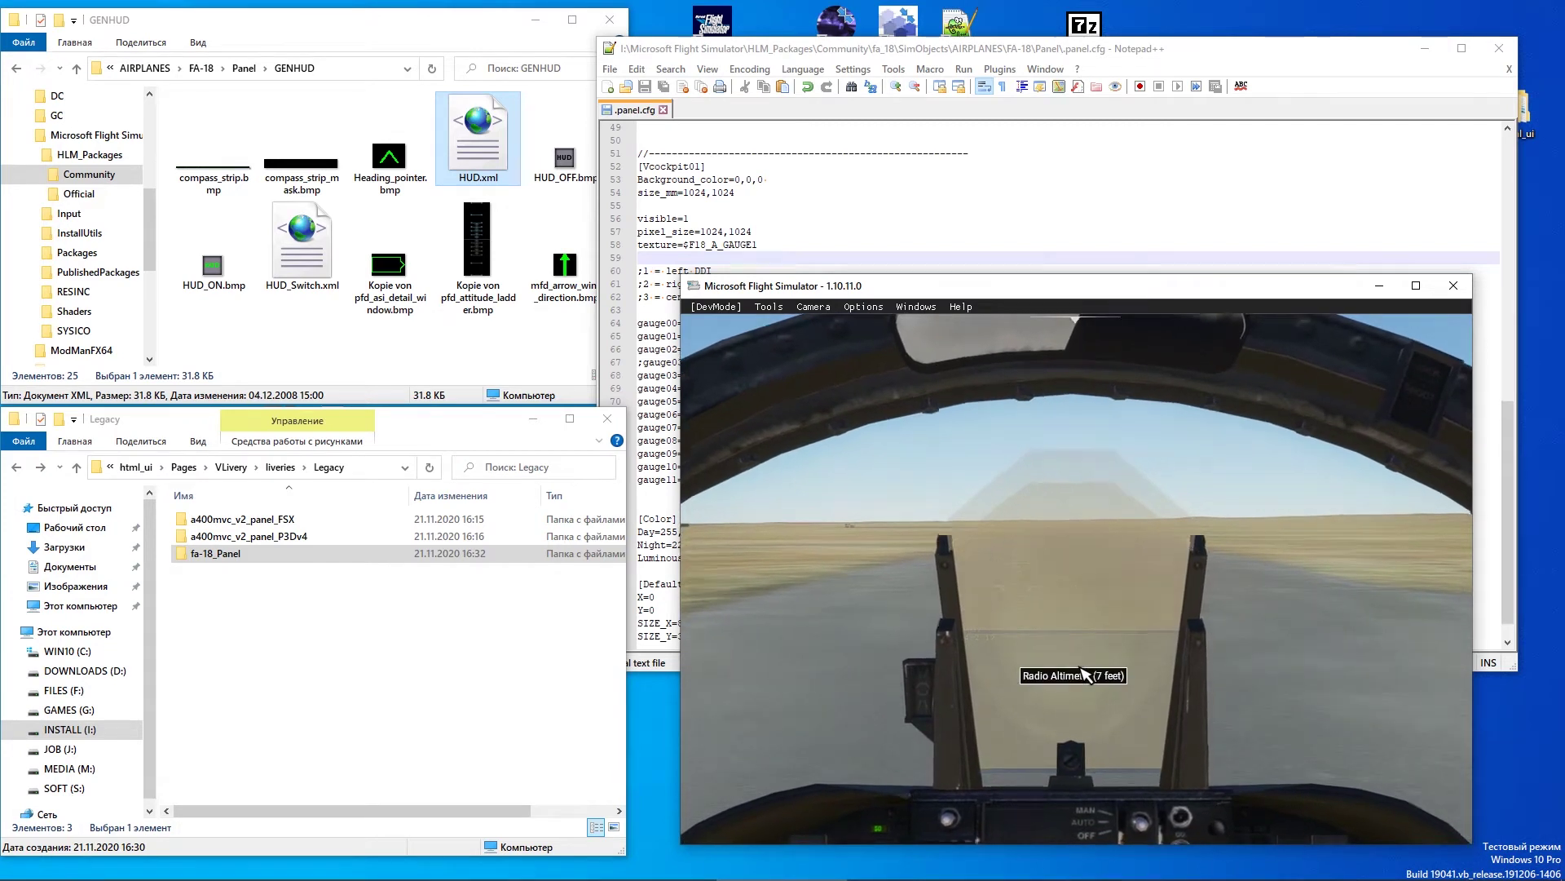
scroll(1085, 674, up, 5)
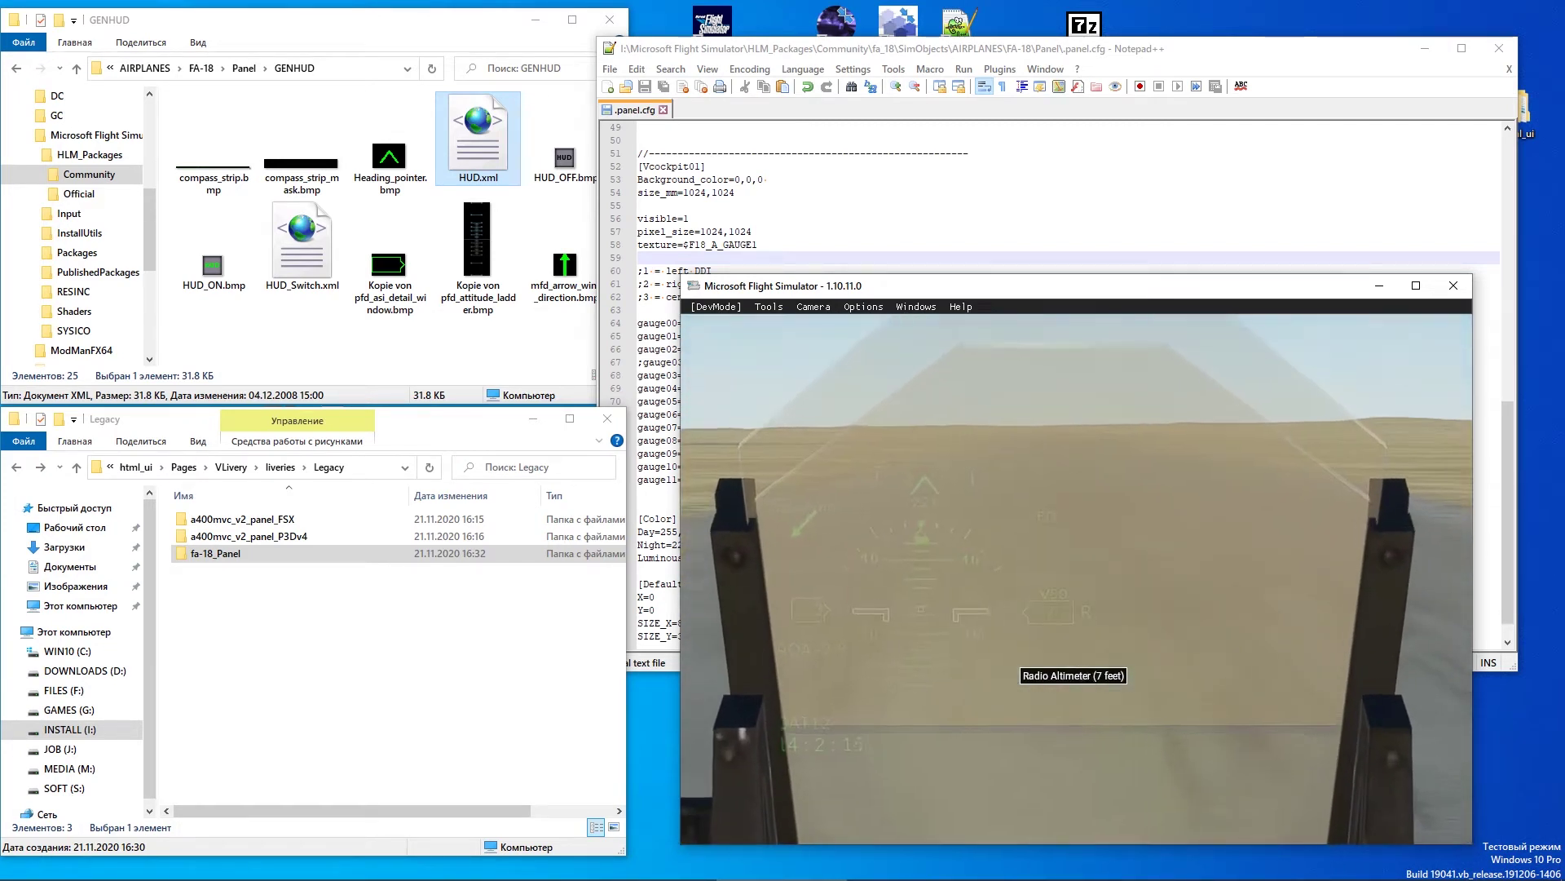
scroll(1118, 677, down, 5)
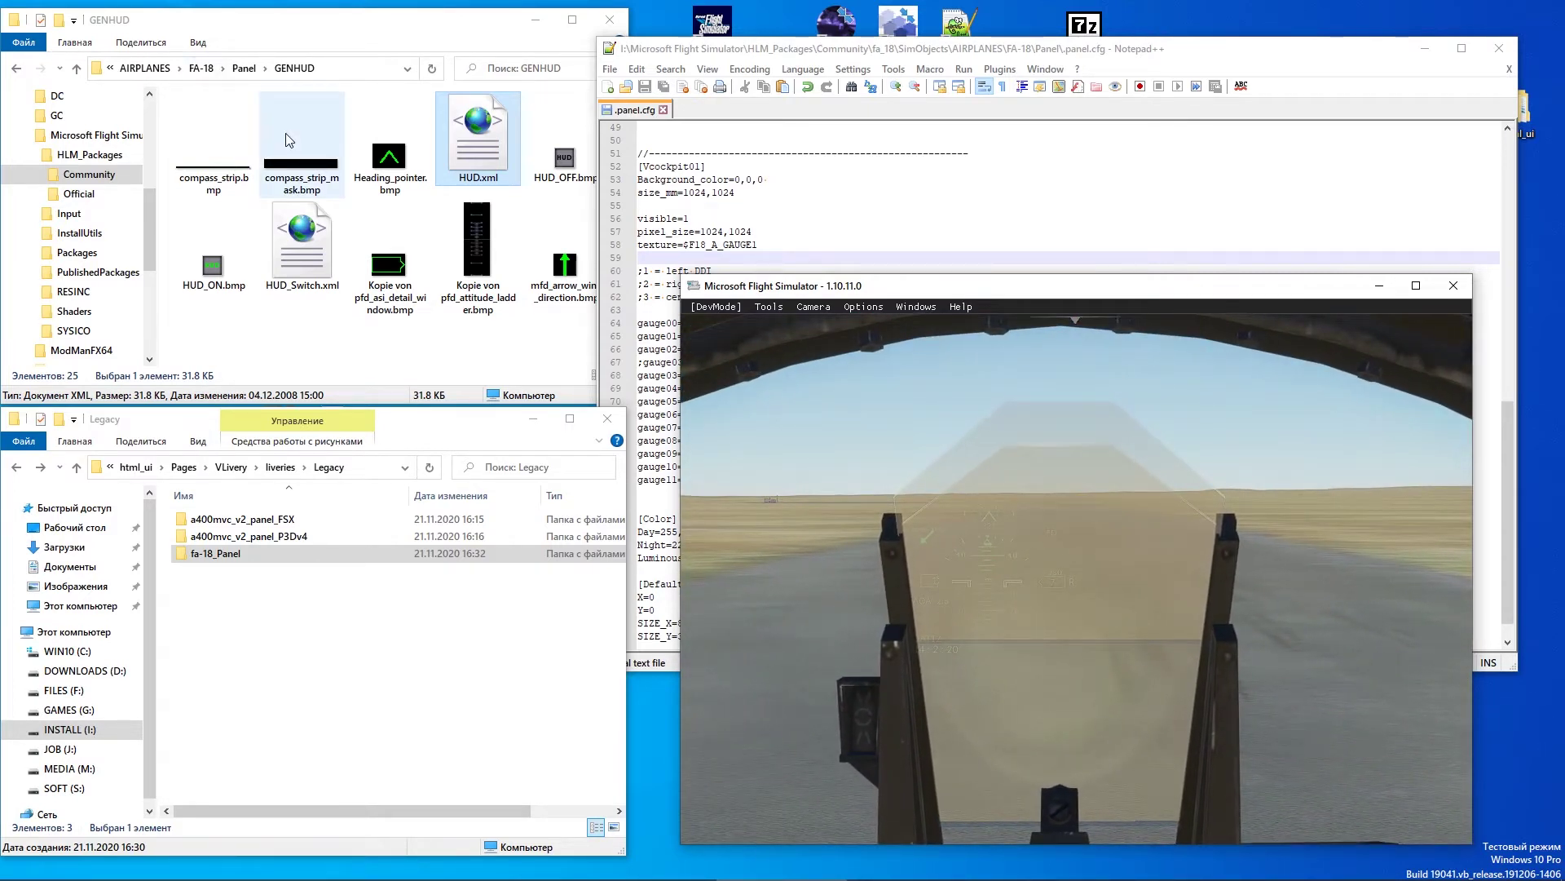
Open the FA-18 .panel.cfg in Notepad++ from the Panel folder
click(16, 69)
right_click(232, 139)
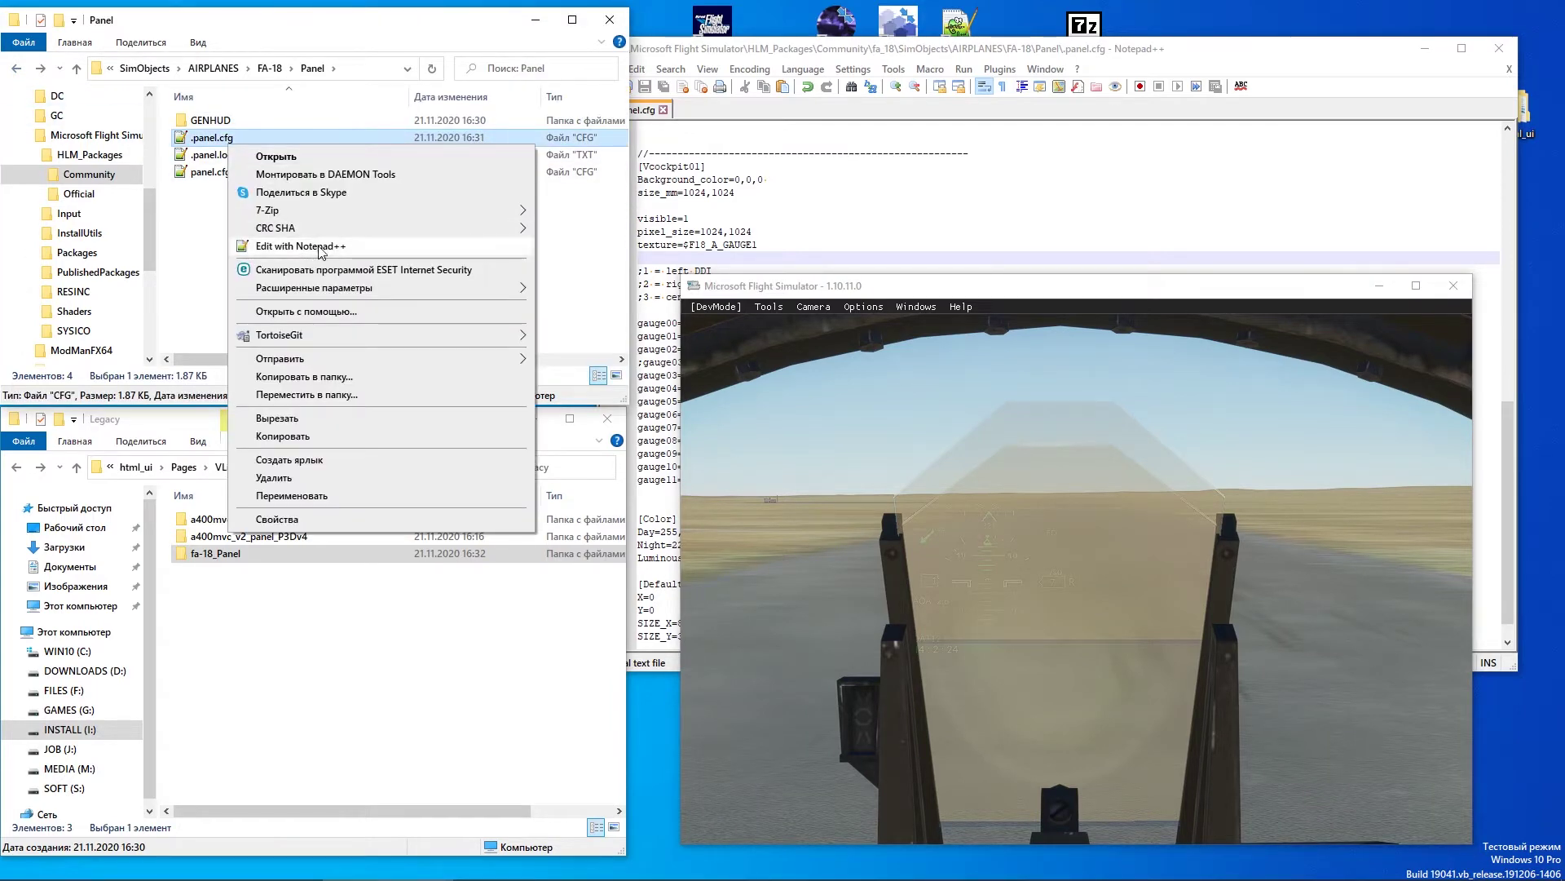
click(273, 249)
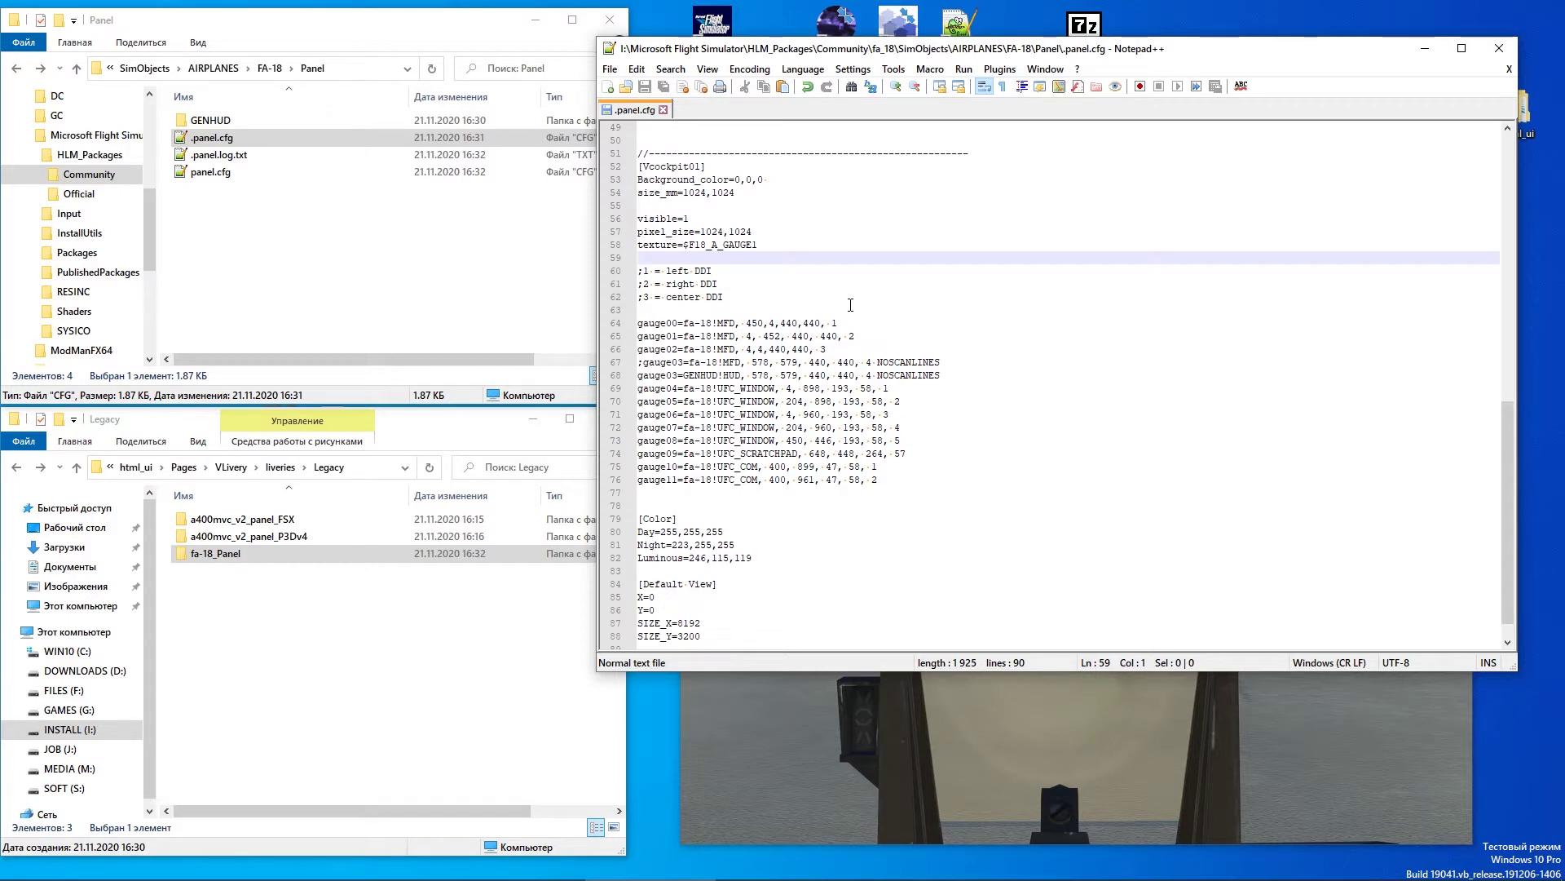
Change the GENHUD!HUD line ending from NOSCANLINES to ', 1.5', save, and accept the reload
click(874, 375)
key(shift+End)
text(,)
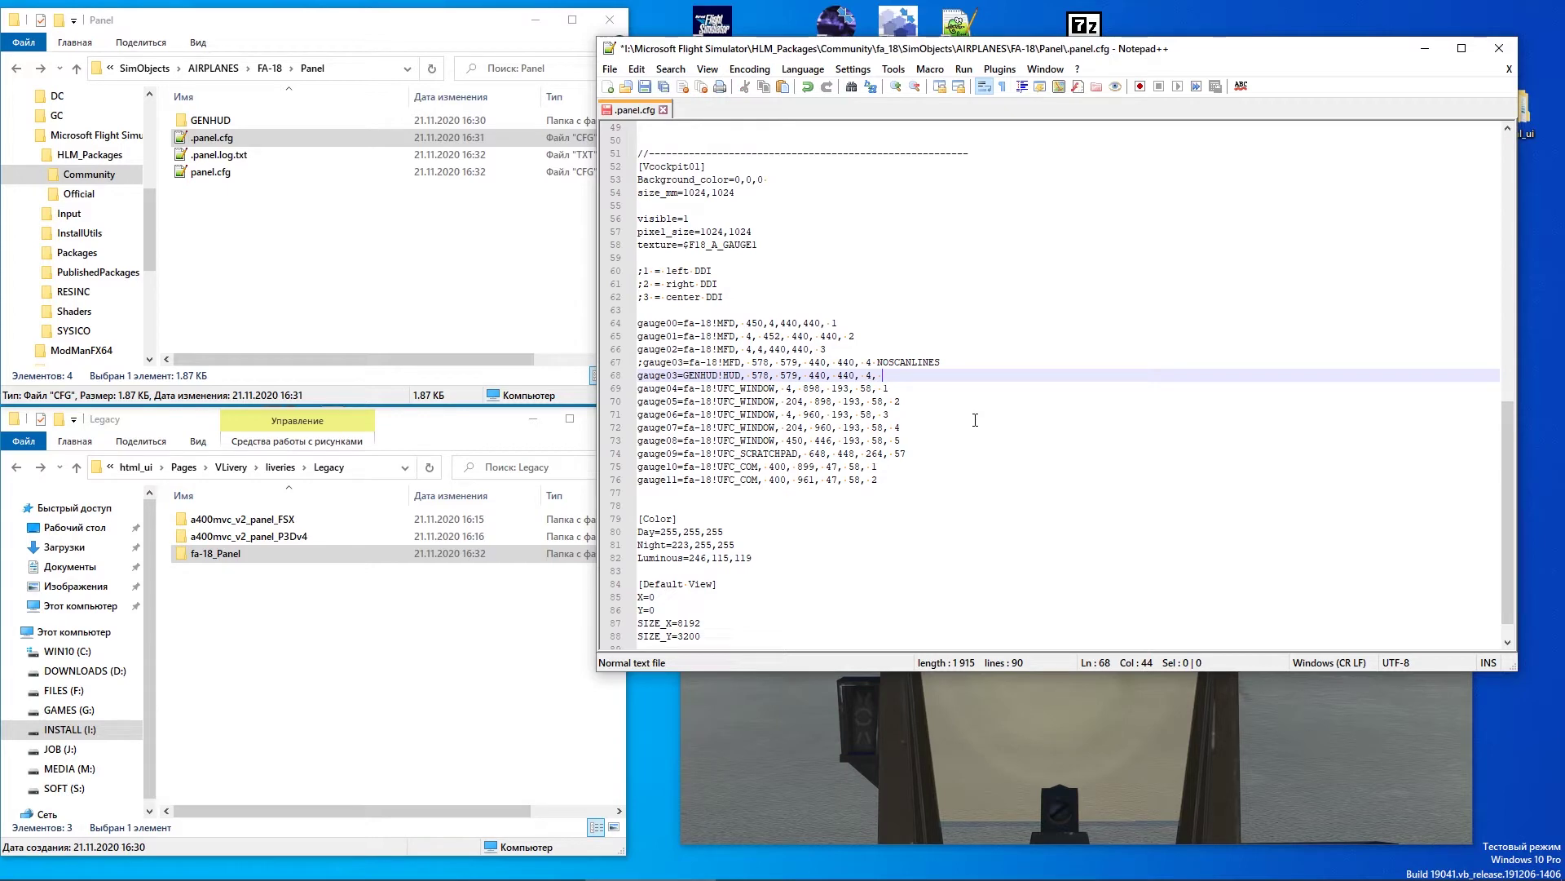
key(ctrl+s)
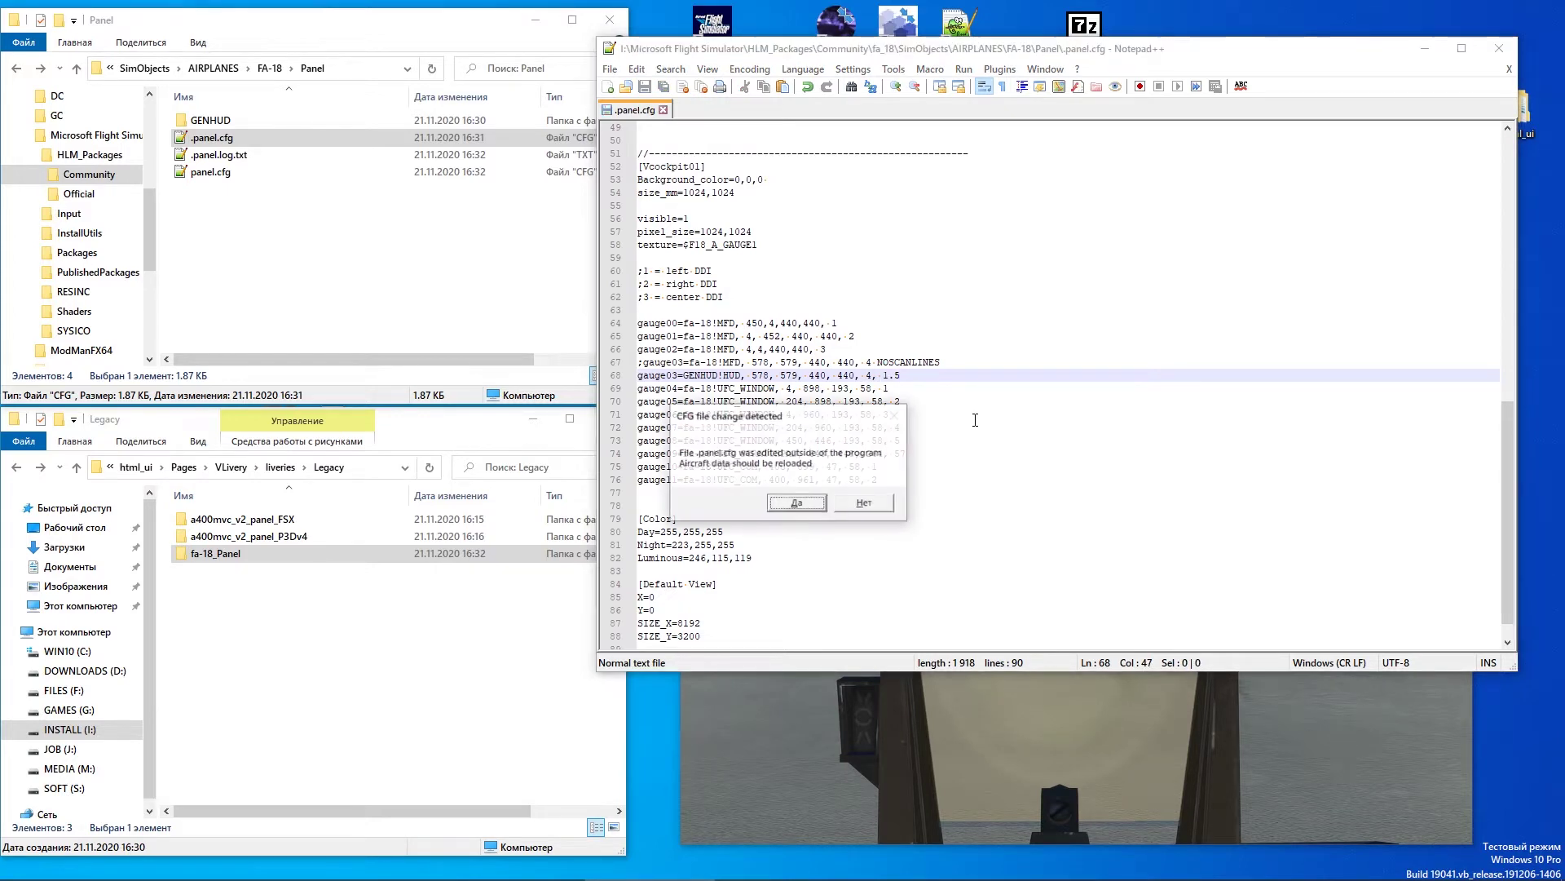
click(795, 502)
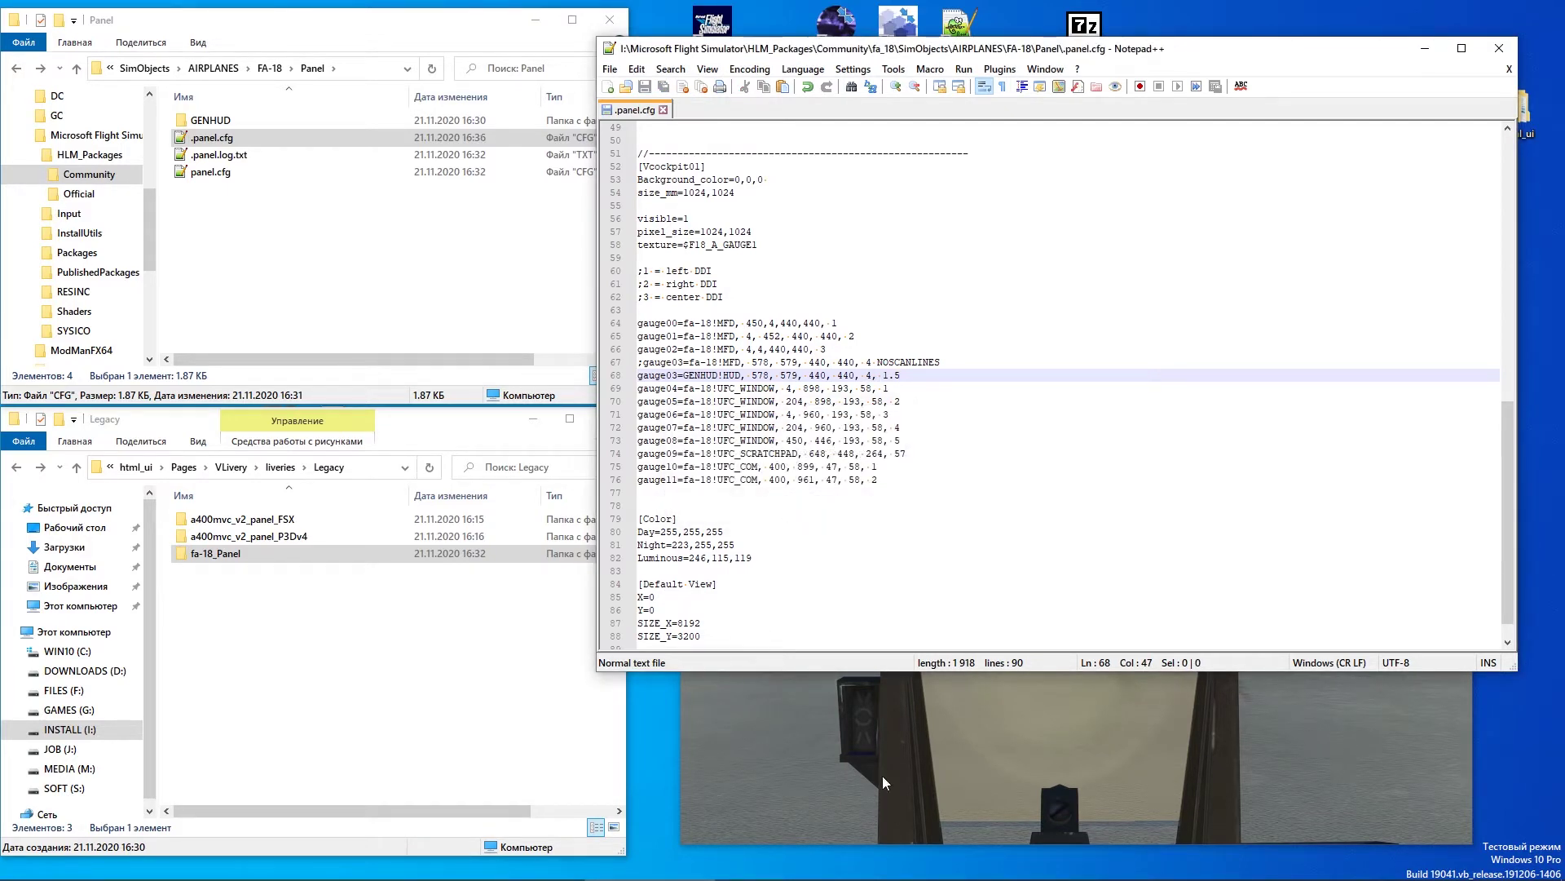
drag(1295, 63, 675, 122)
click(701, 107)
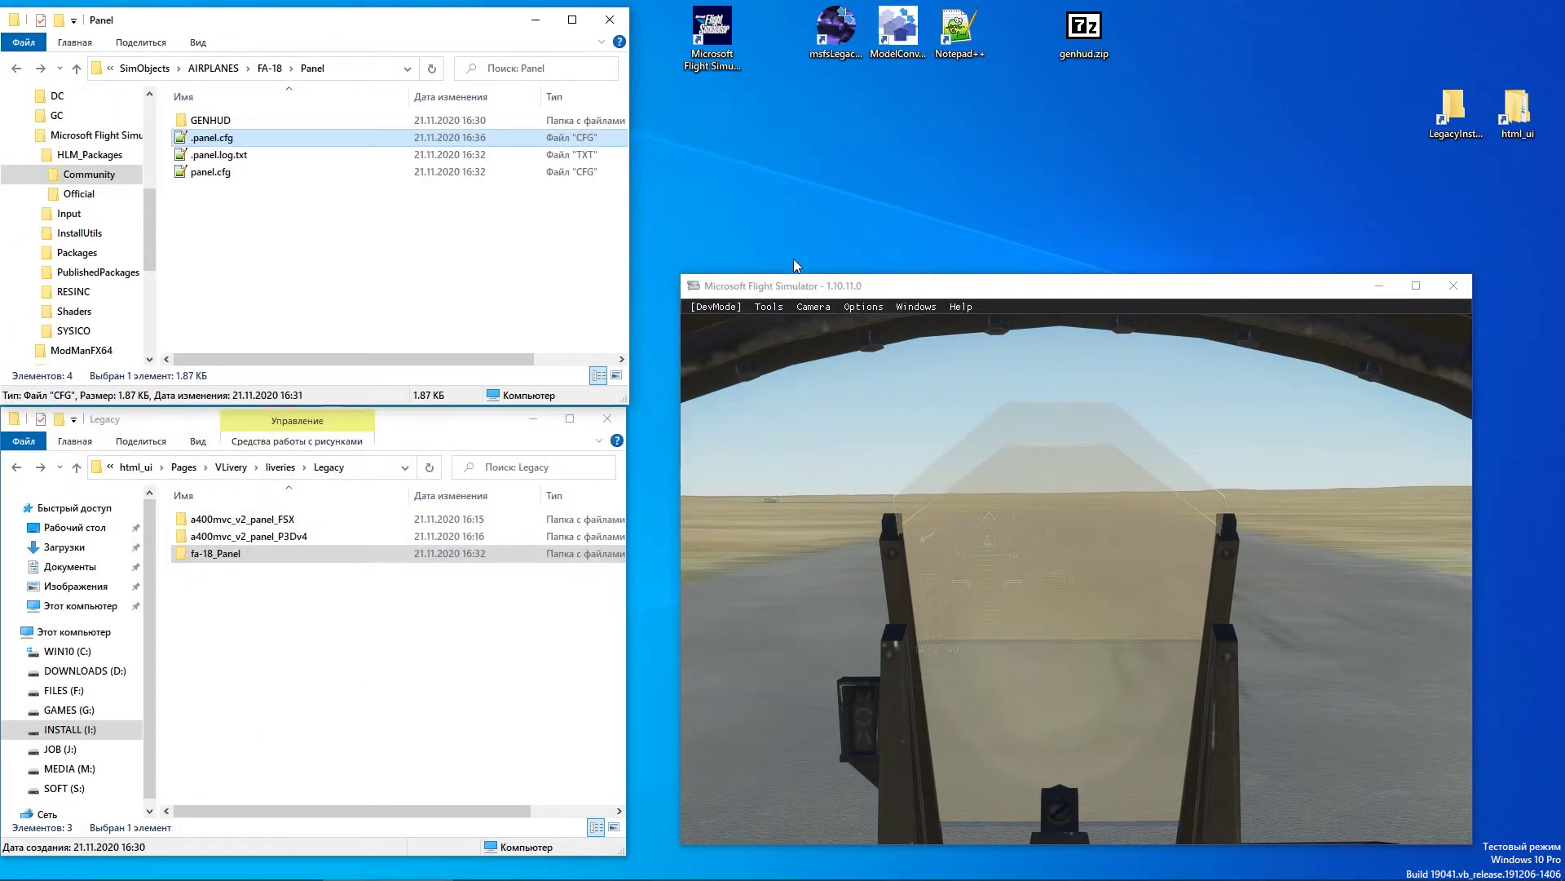
Arrange the importer and simulator windows side by side and re-import the FA-18 panel gauges
drag(807, 289, 1080, 247)
click(897, 292)
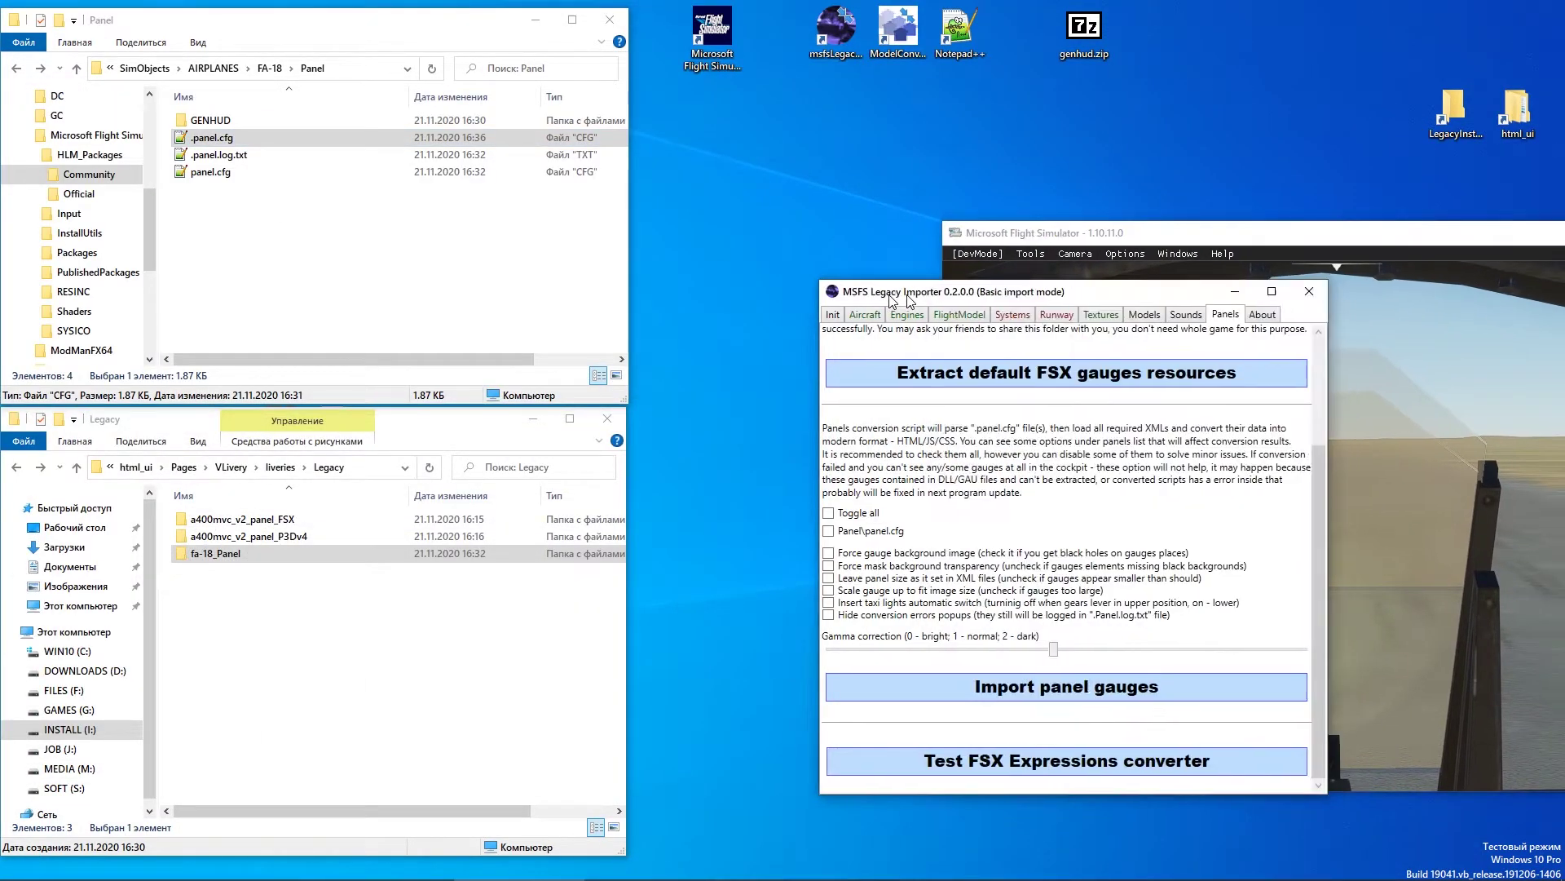
drag(897, 292, 458, 295)
drag(1248, 251, 996, 227)
click(654, 296)
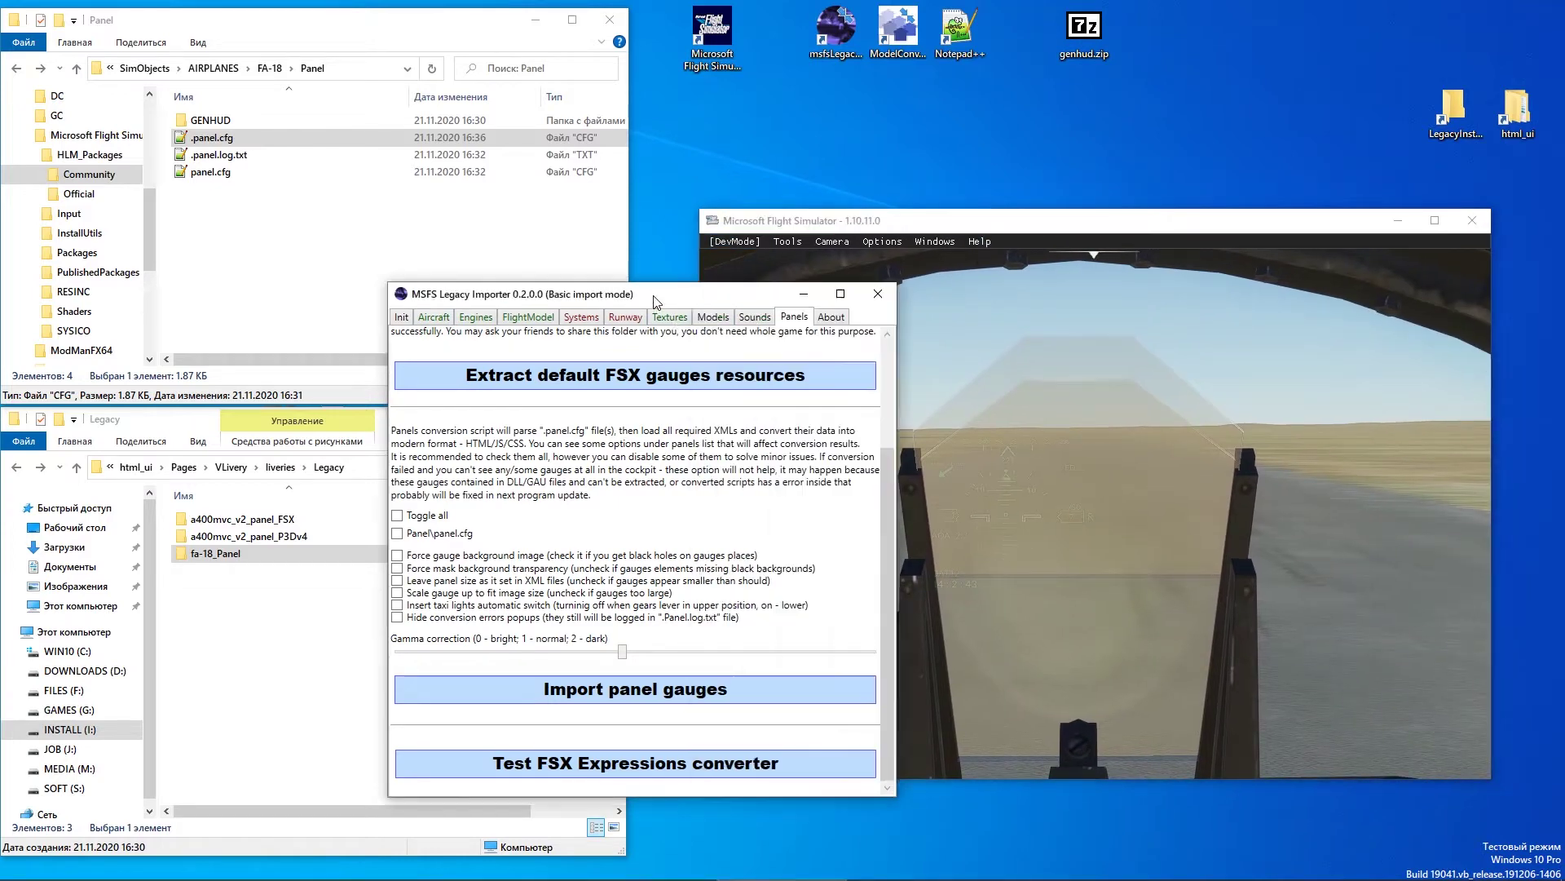
drag(654, 296, 558, 286)
click(521, 681)
Resync the FA-18 through DevMode's Project Editor and Aircraft Editor, then pause the simulator
click(936, 397)
click(733, 241)
click(778, 362)
click(905, 541)
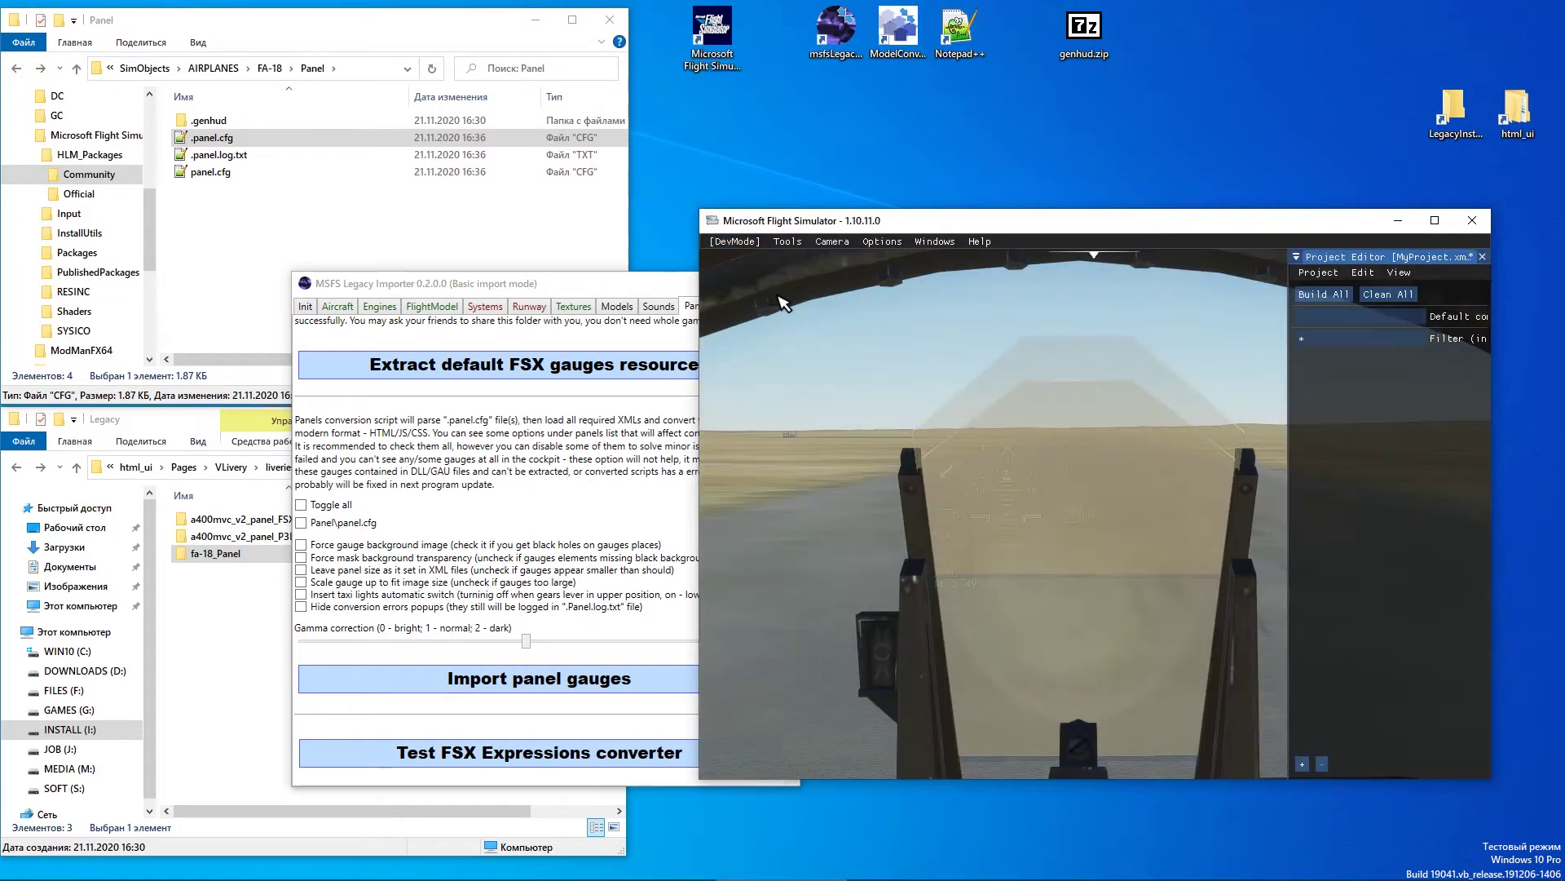
click(788, 242)
click(779, 341)
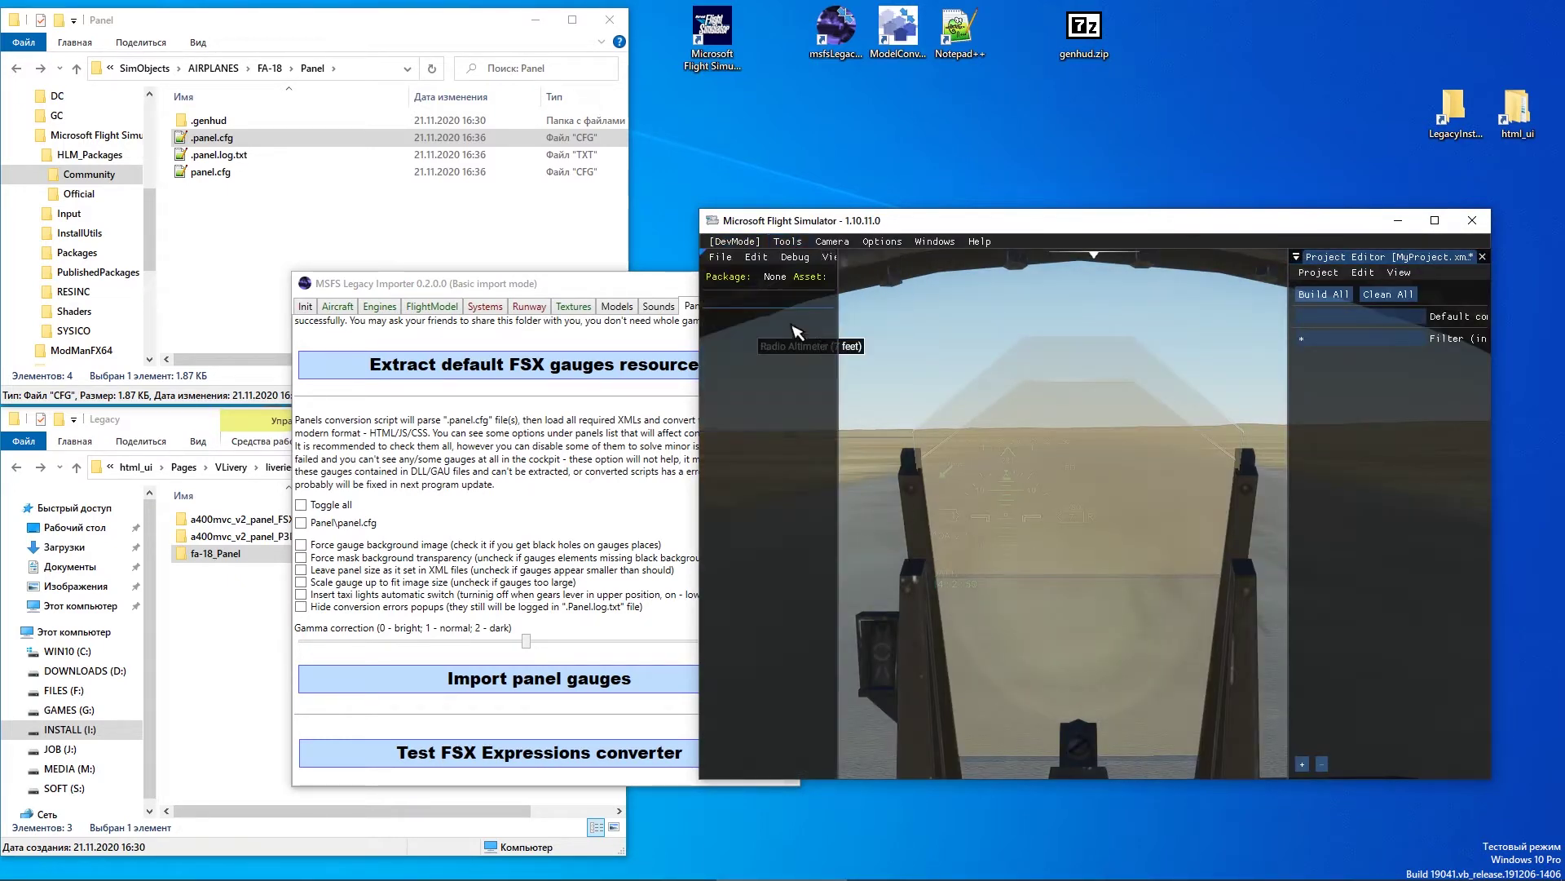
click(721, 257)
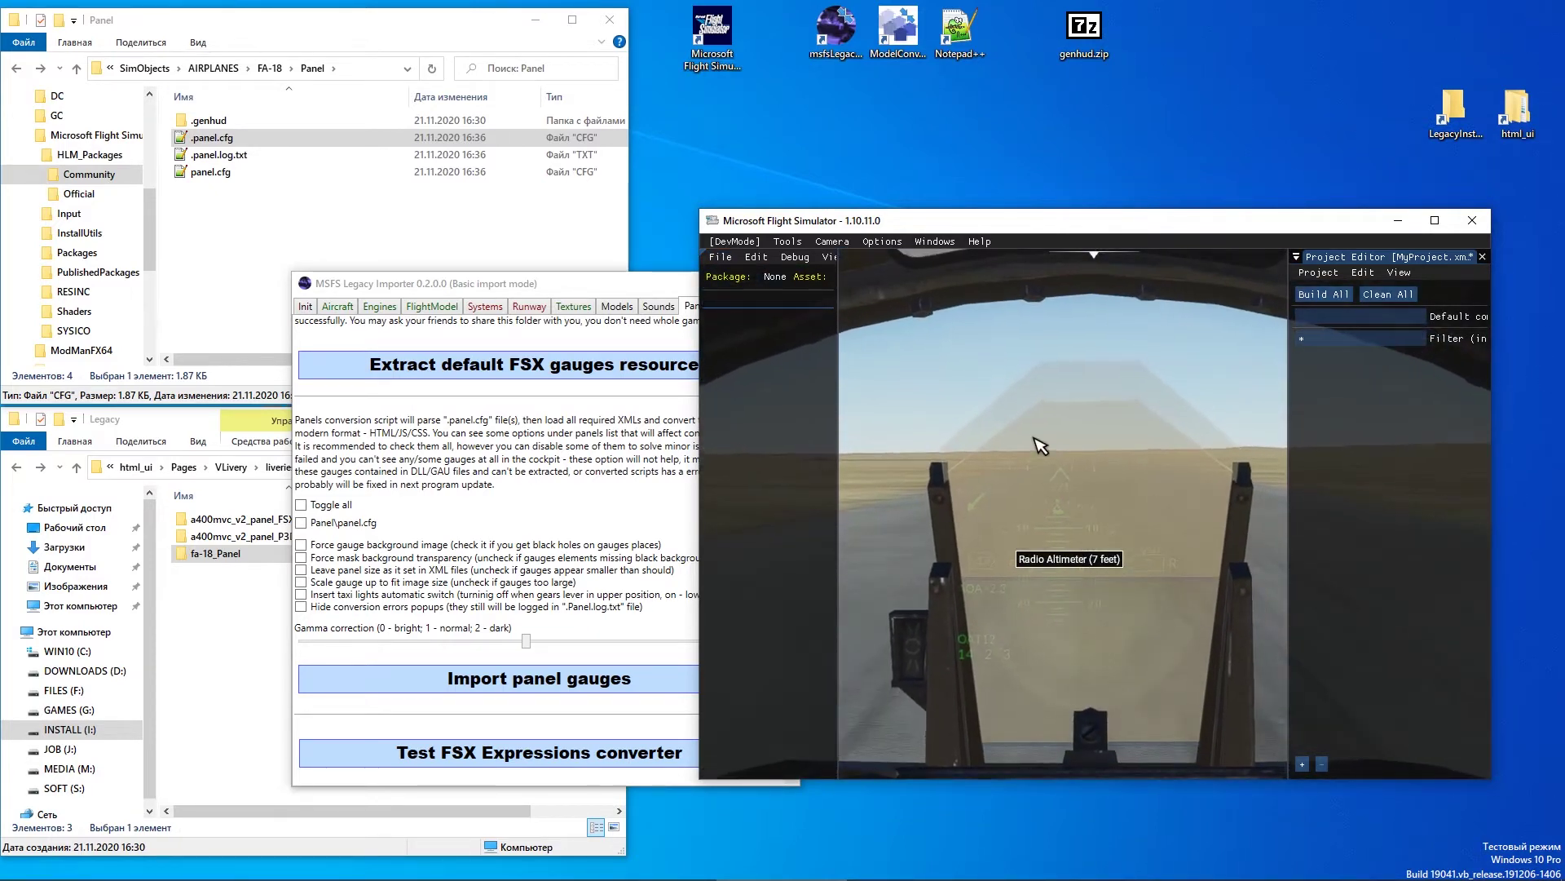
key(Escape)
Launch ModelConverterX and import fa_18\SimObjects\AIRPLANES\FA-18\Model\FA-18_Interior.mdl
double_click(900, 49)
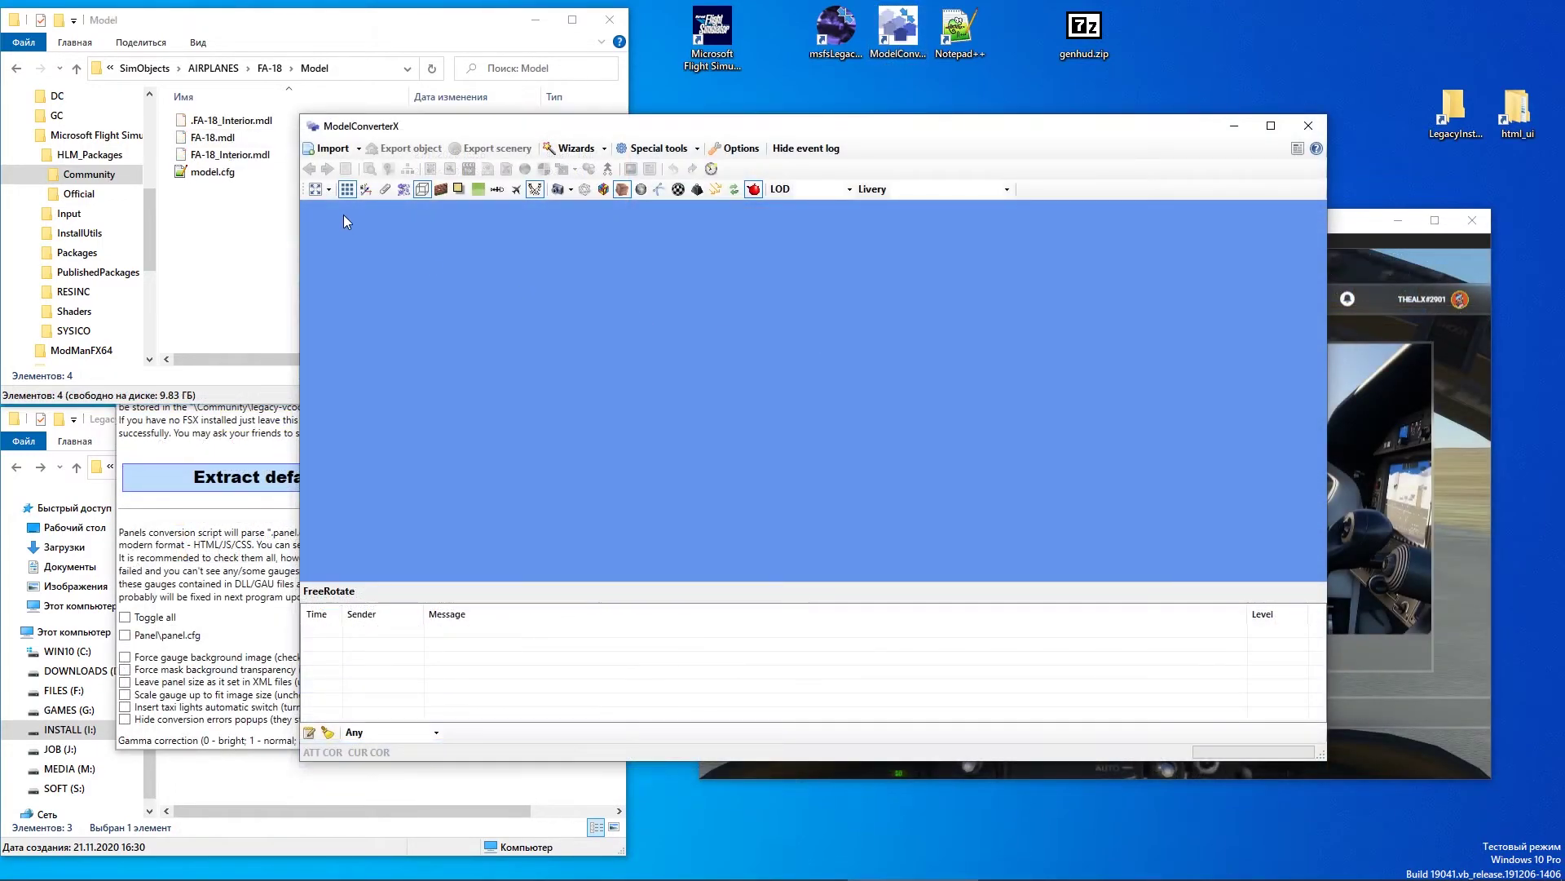
click(330, 148)
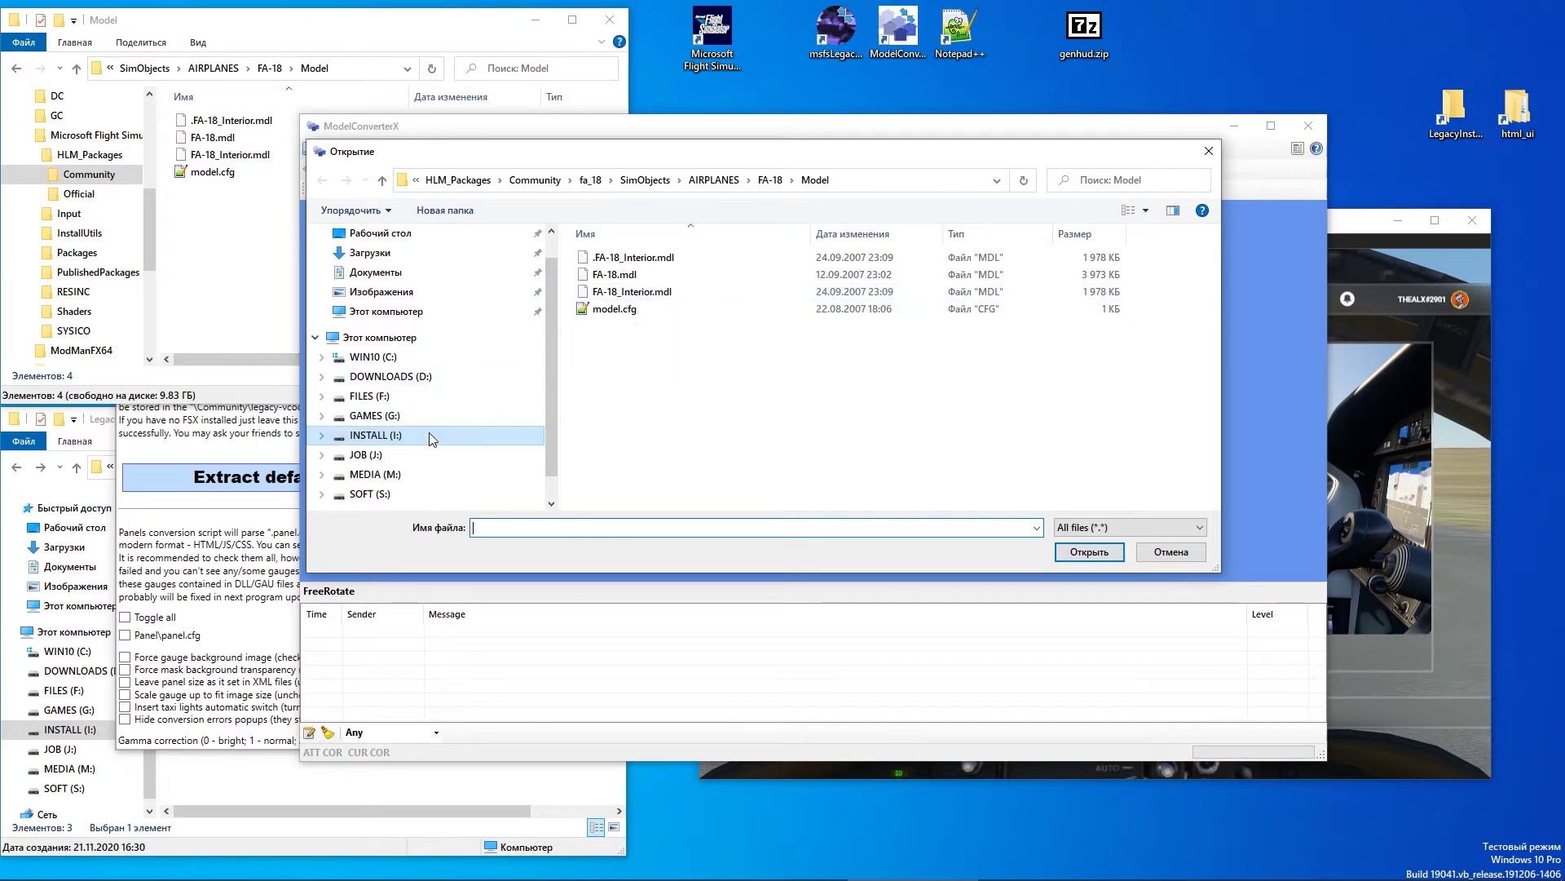
click(714, 180)
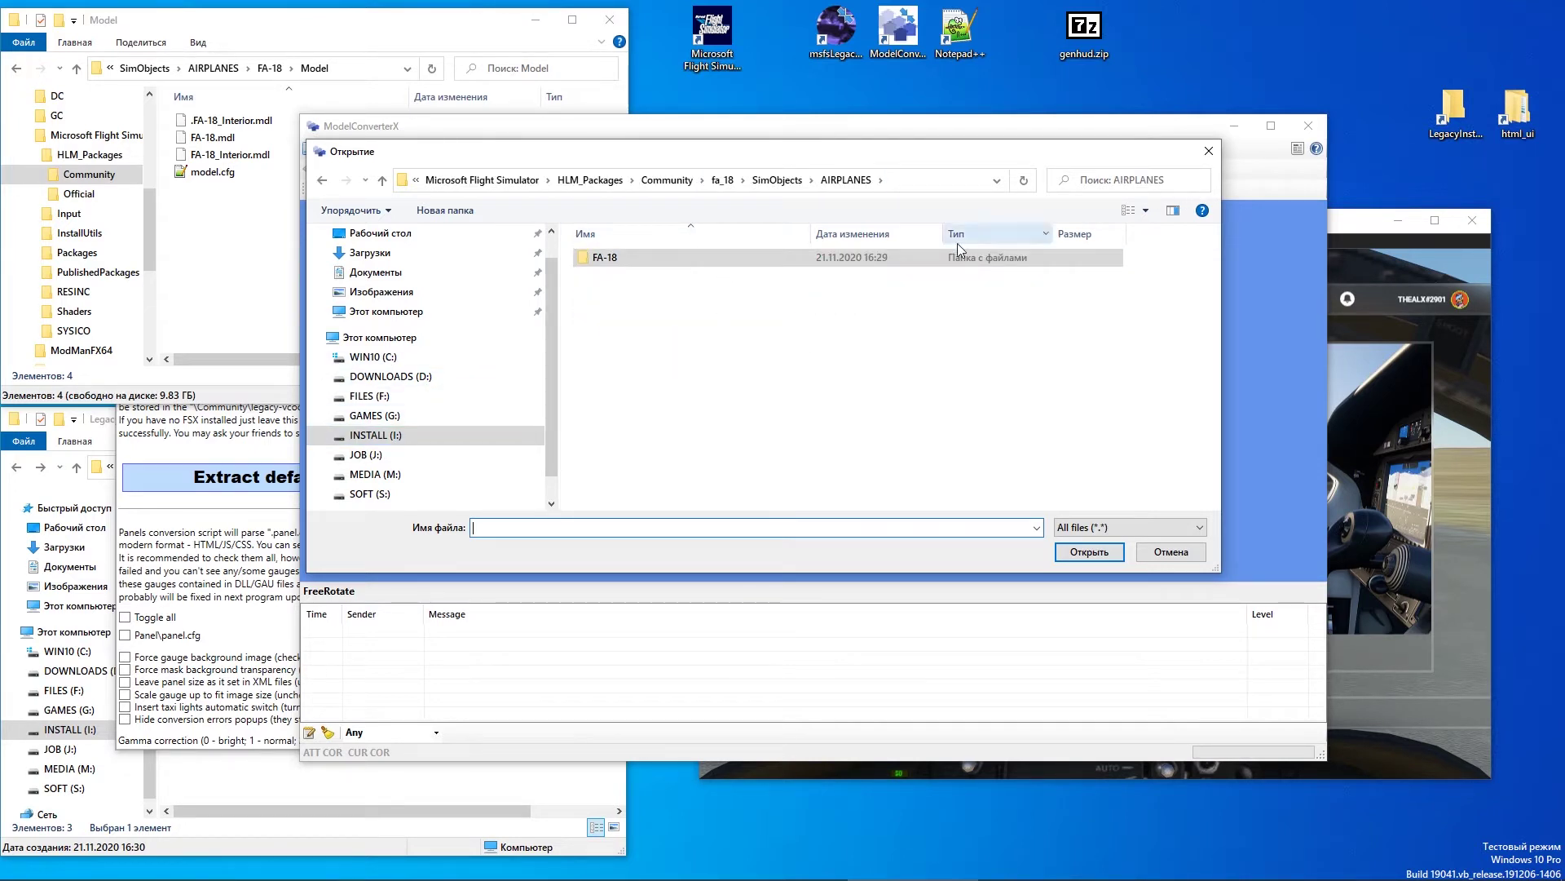
click(667, 180)
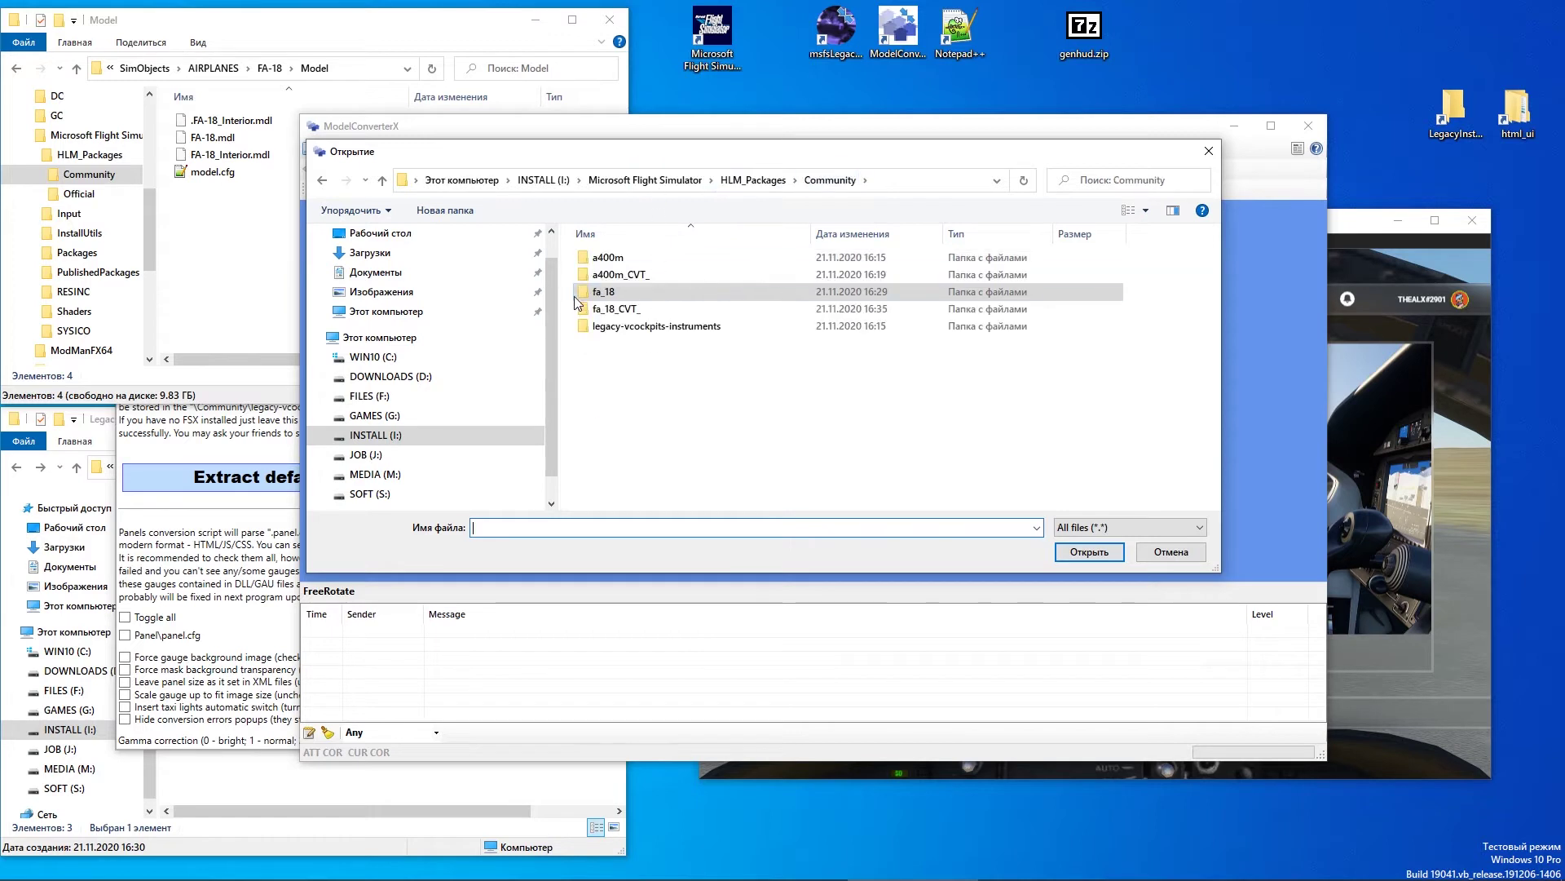
double_click(603, 292)
double_click(599, 259)
double_click(599, 260)
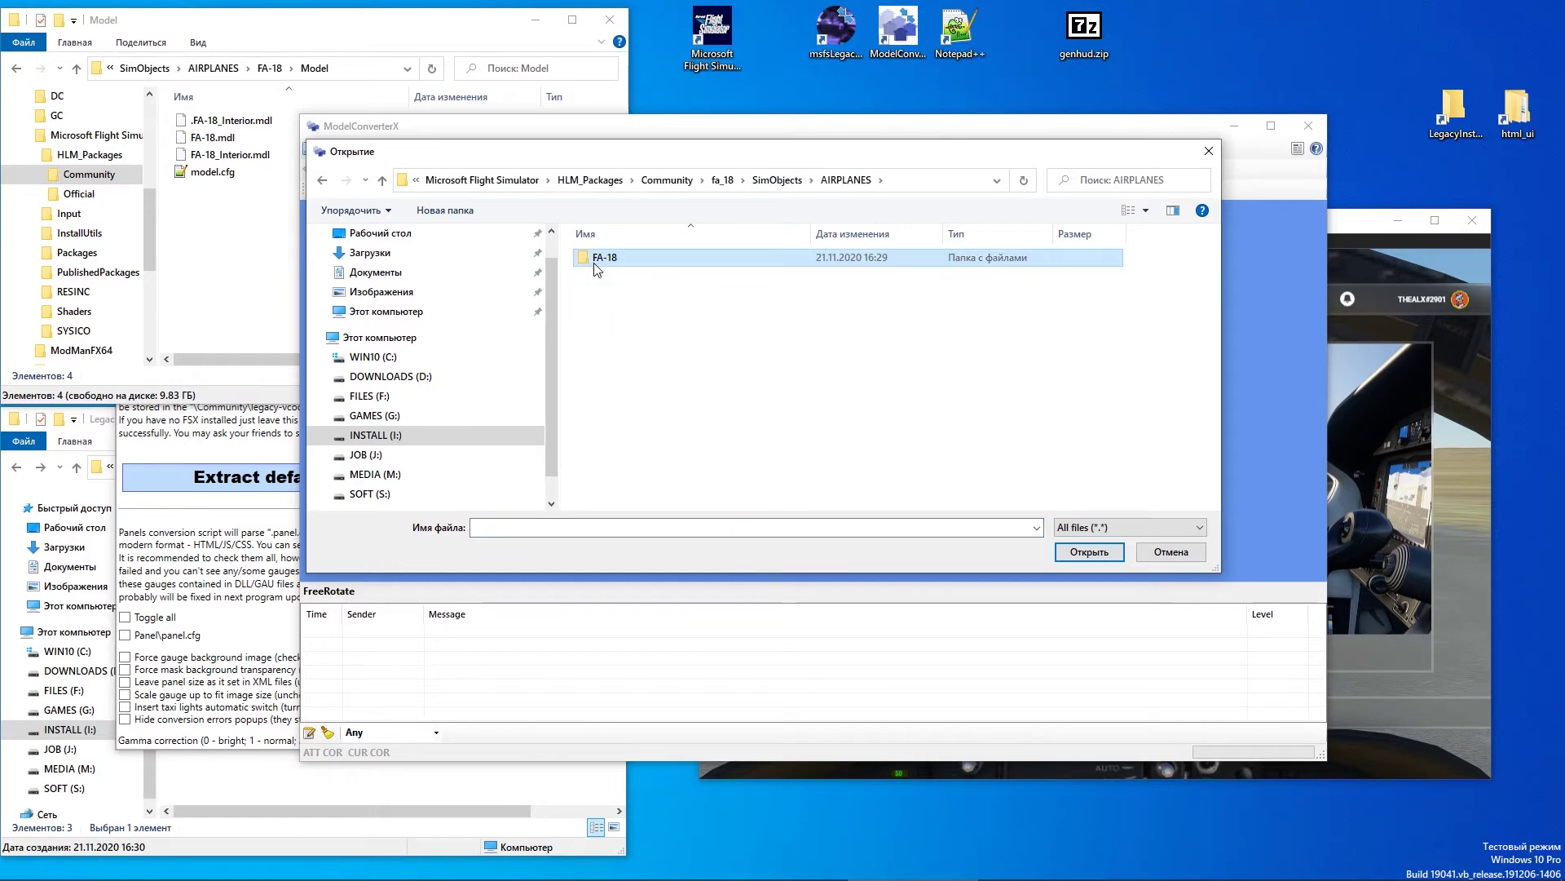
double_click(598, 259)
double_click(600, 259)
click(623, 293)
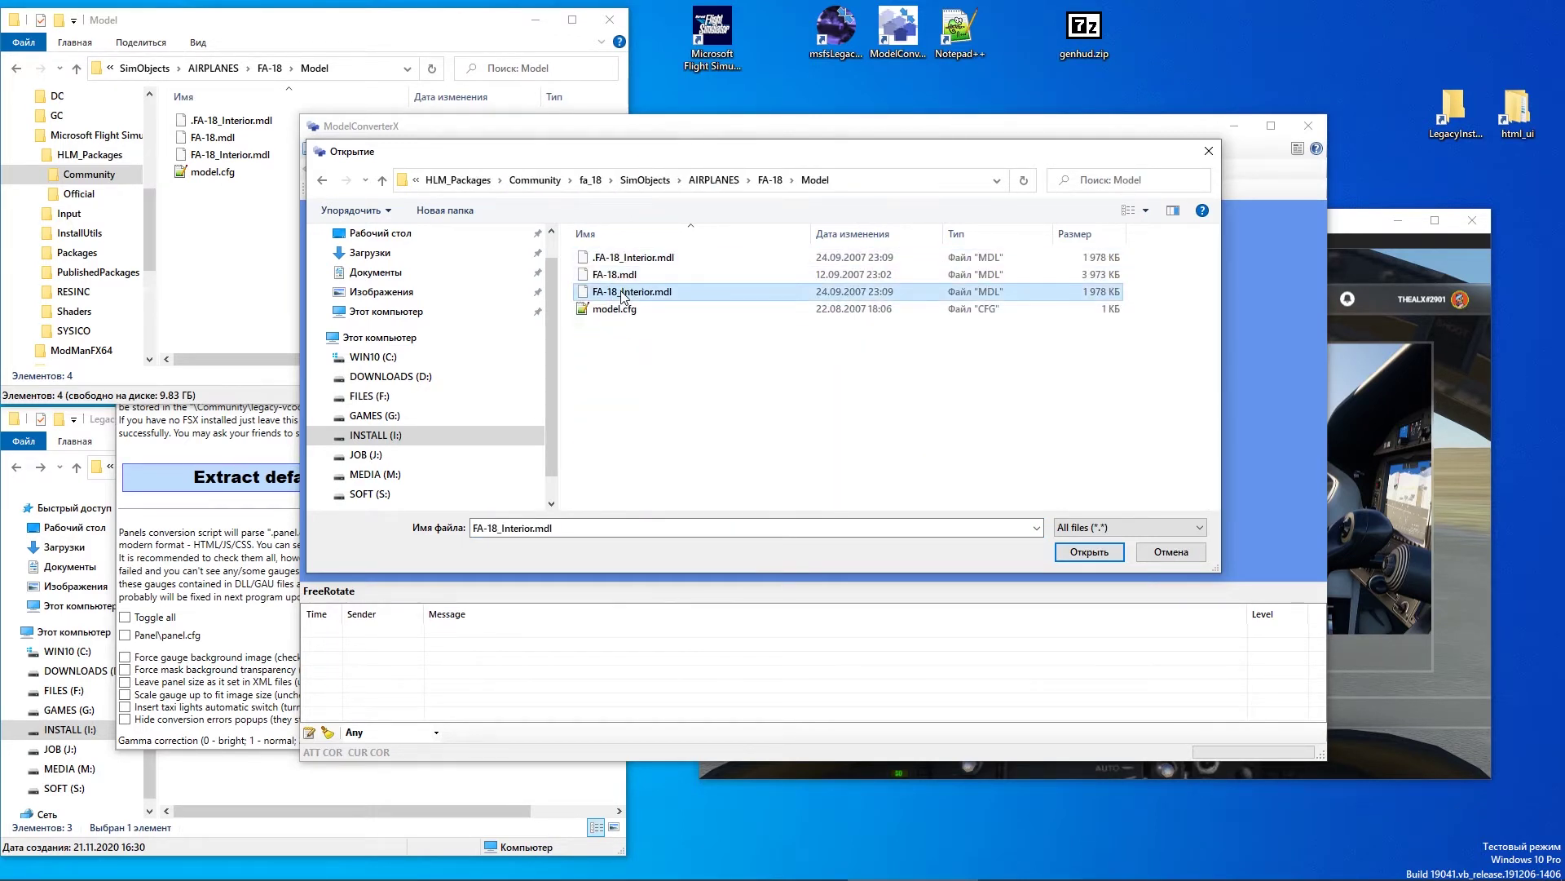
click(1100, 557)
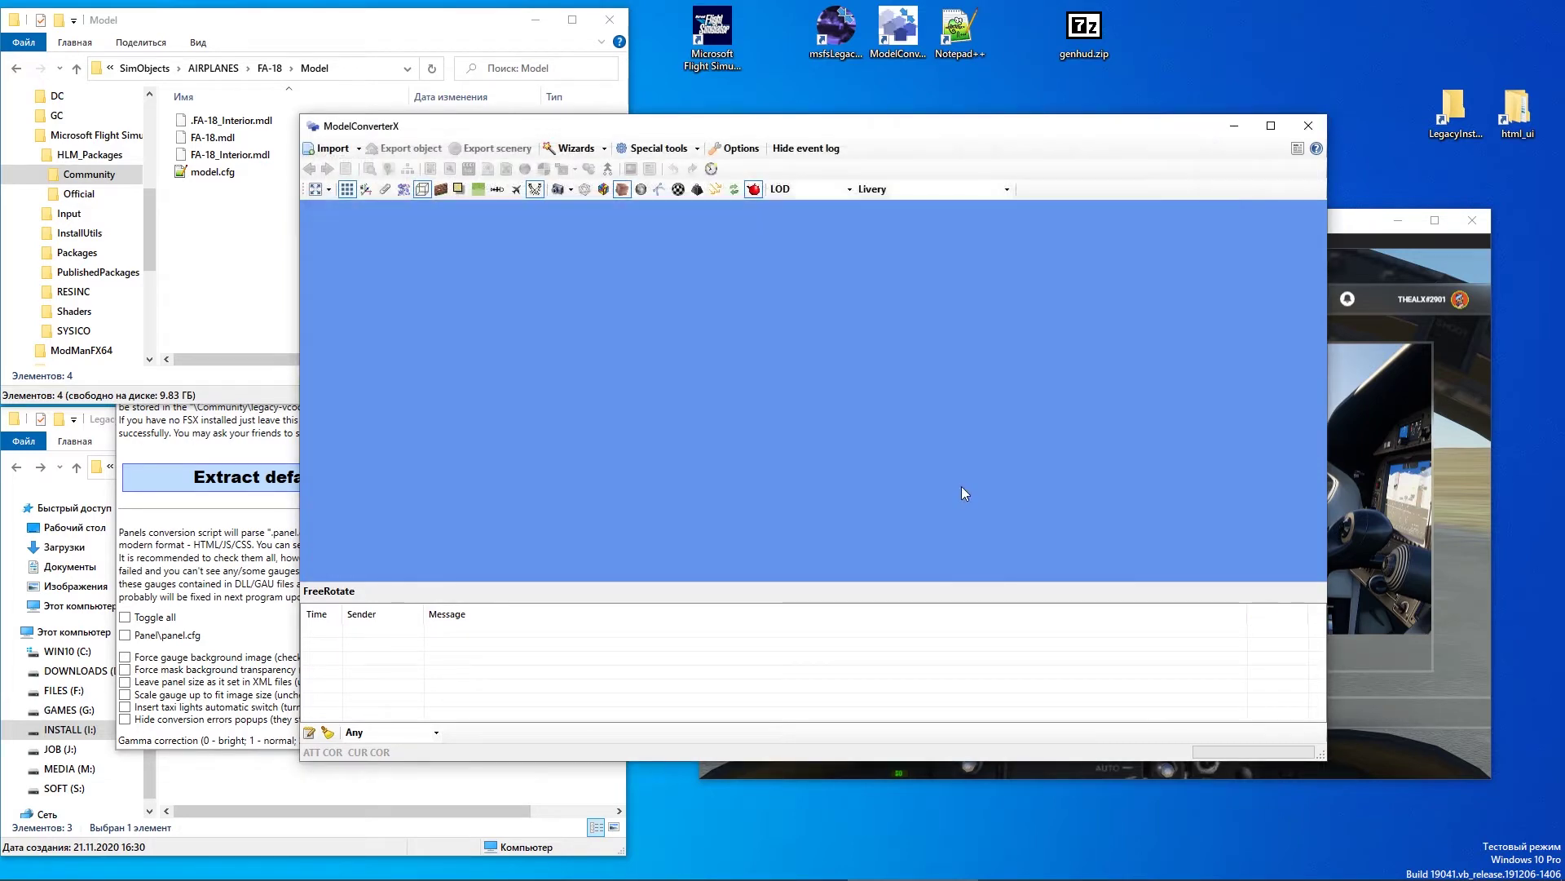
View the FA-18 cockpit and enable material highlighting in the Material Editor
drag(800, 421, 914, 427)
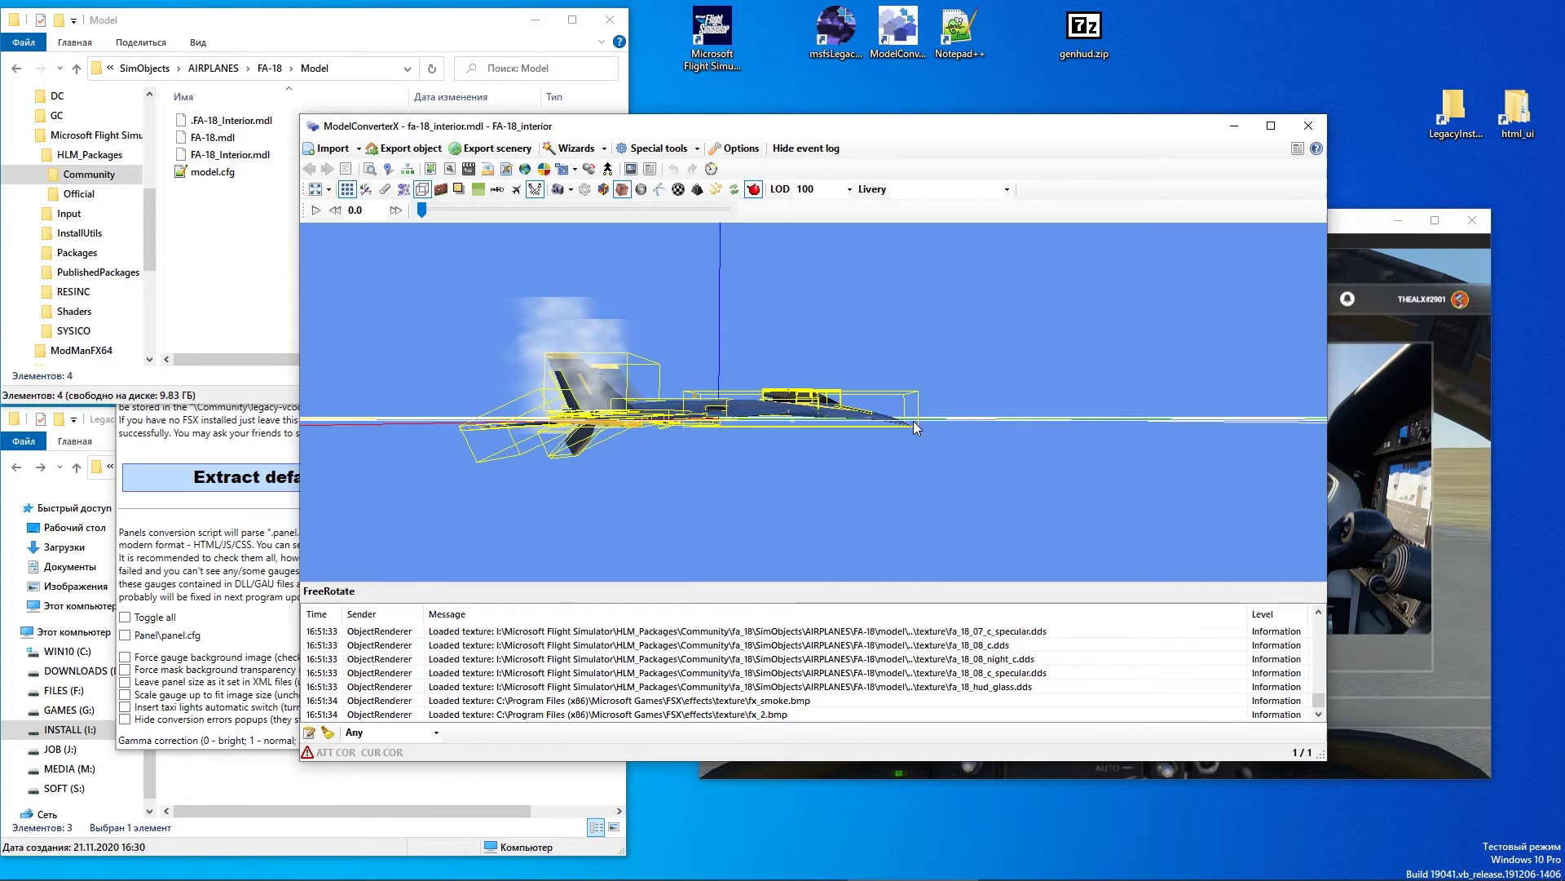
scroll(832, 395, up, 10)
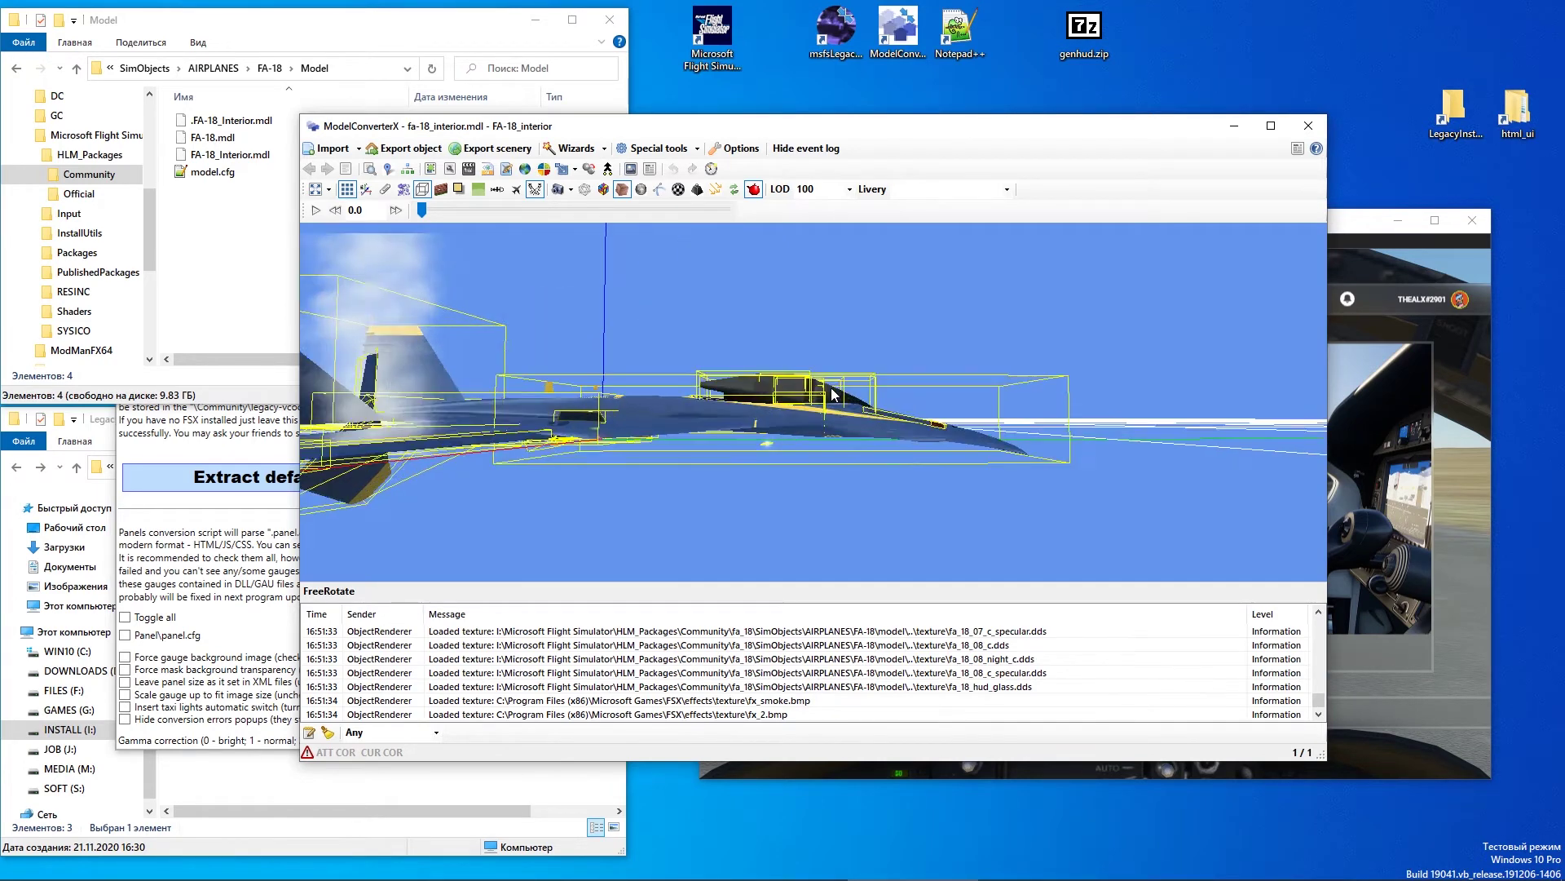
drag(832, 388, 951, 400)
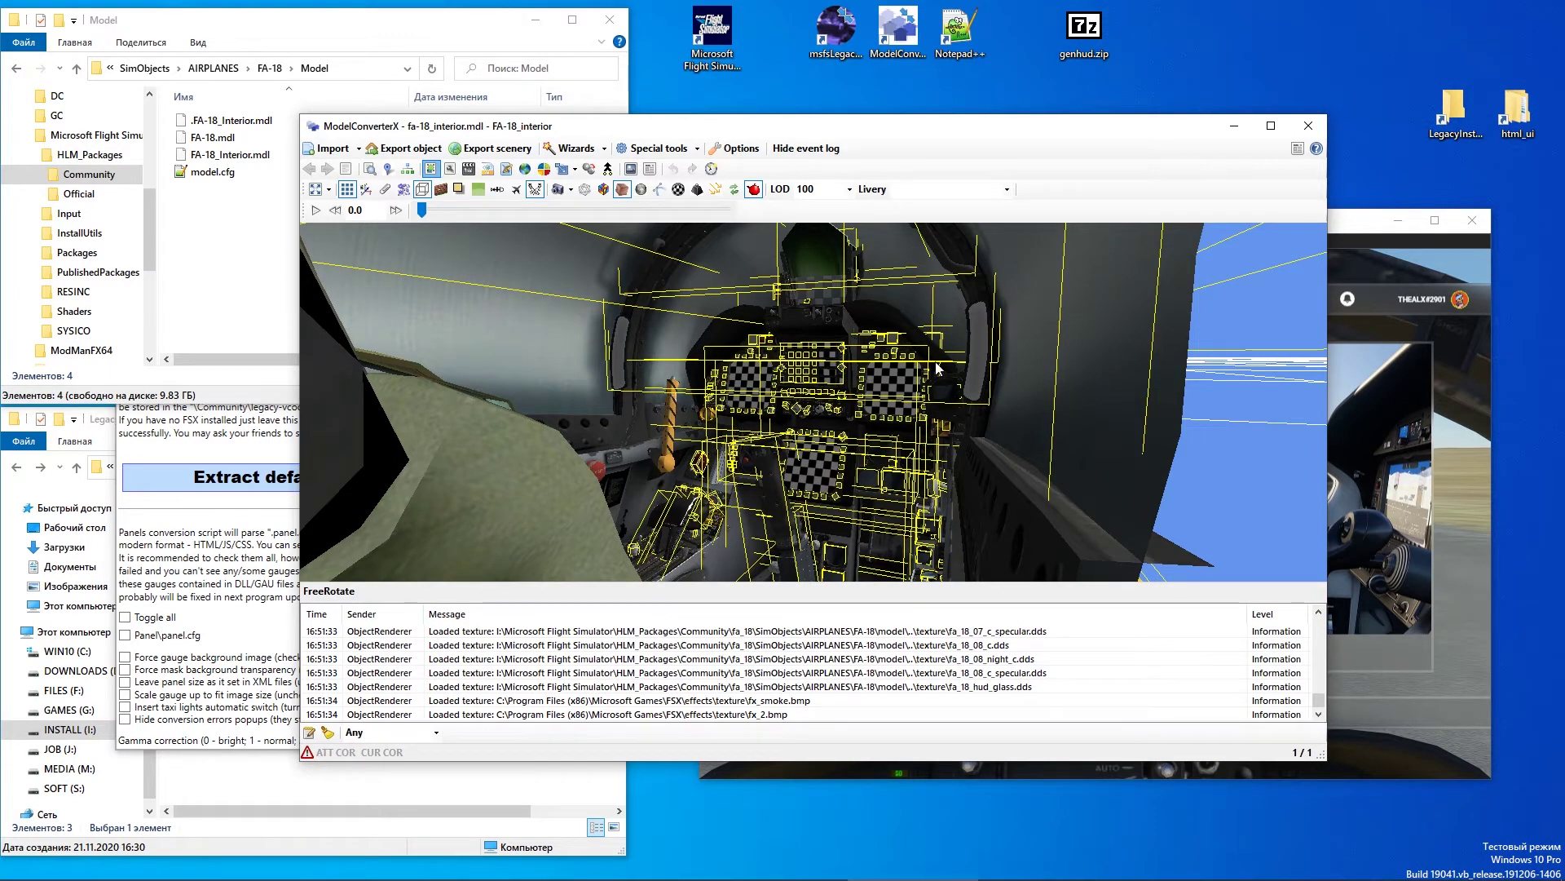
drag(1018, 123, 1165, 120)
click(1129, 145)
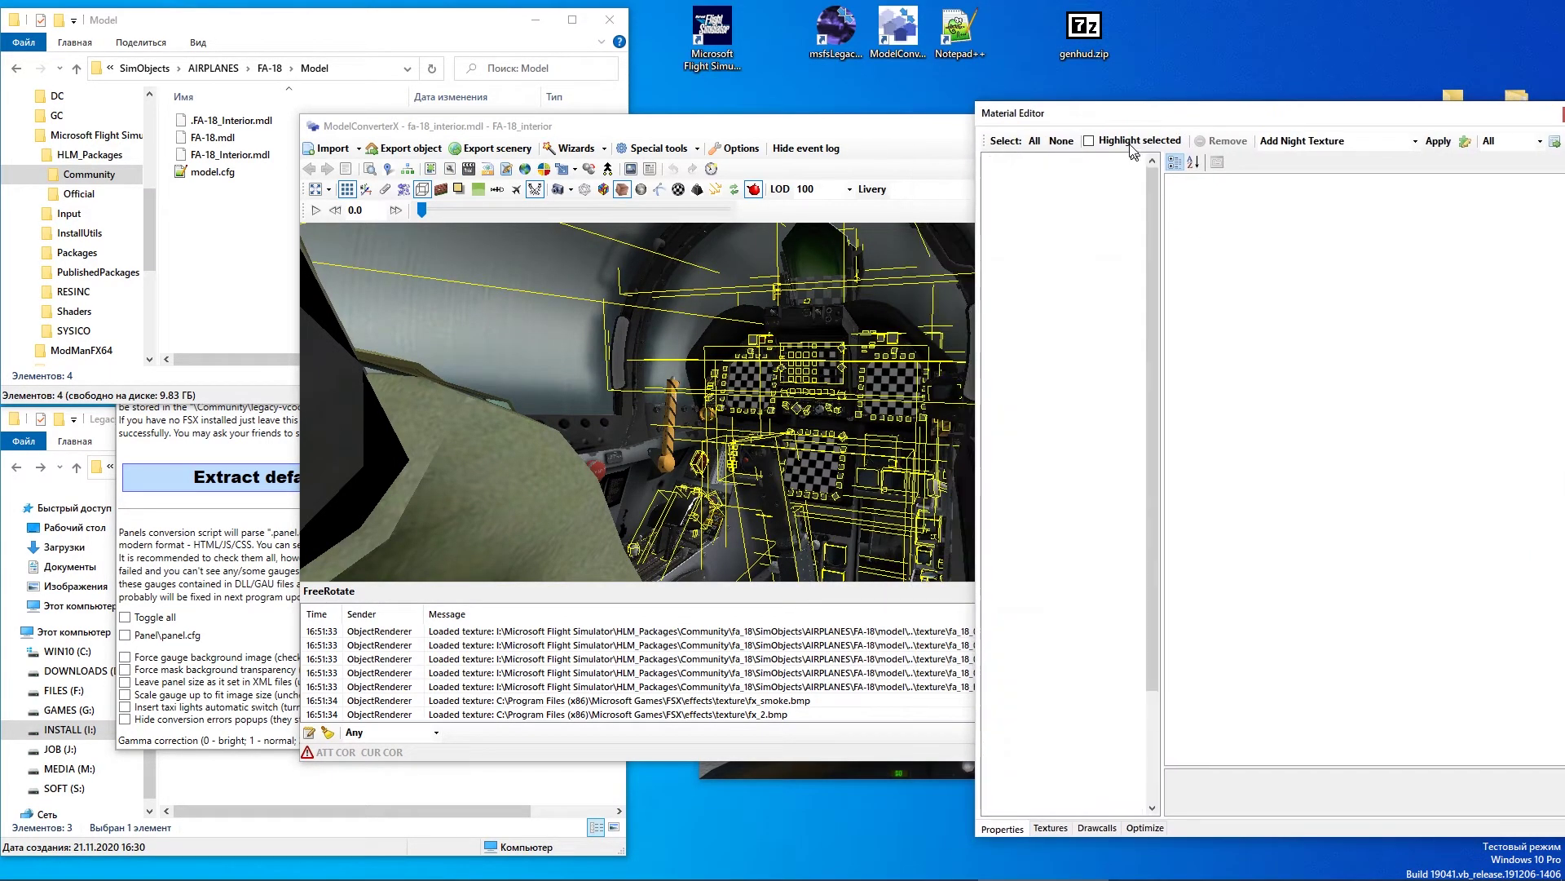
Set the $f18_a_gauge1 material's Destination Blend to InvSrcAlpha
click(1064, 181)
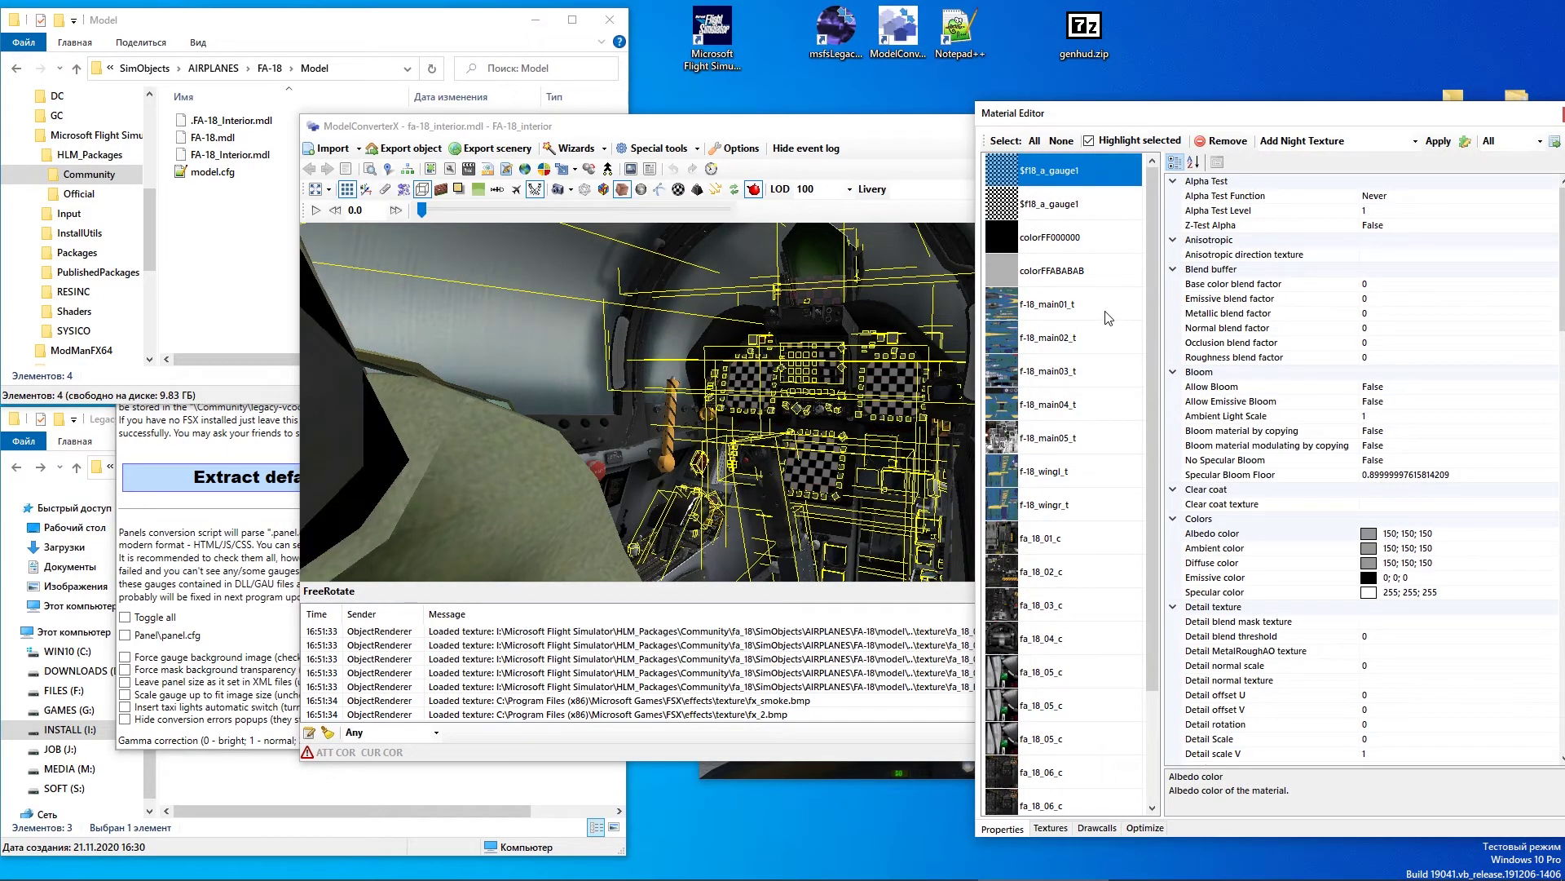
scroll(1468, 367, down, 13)
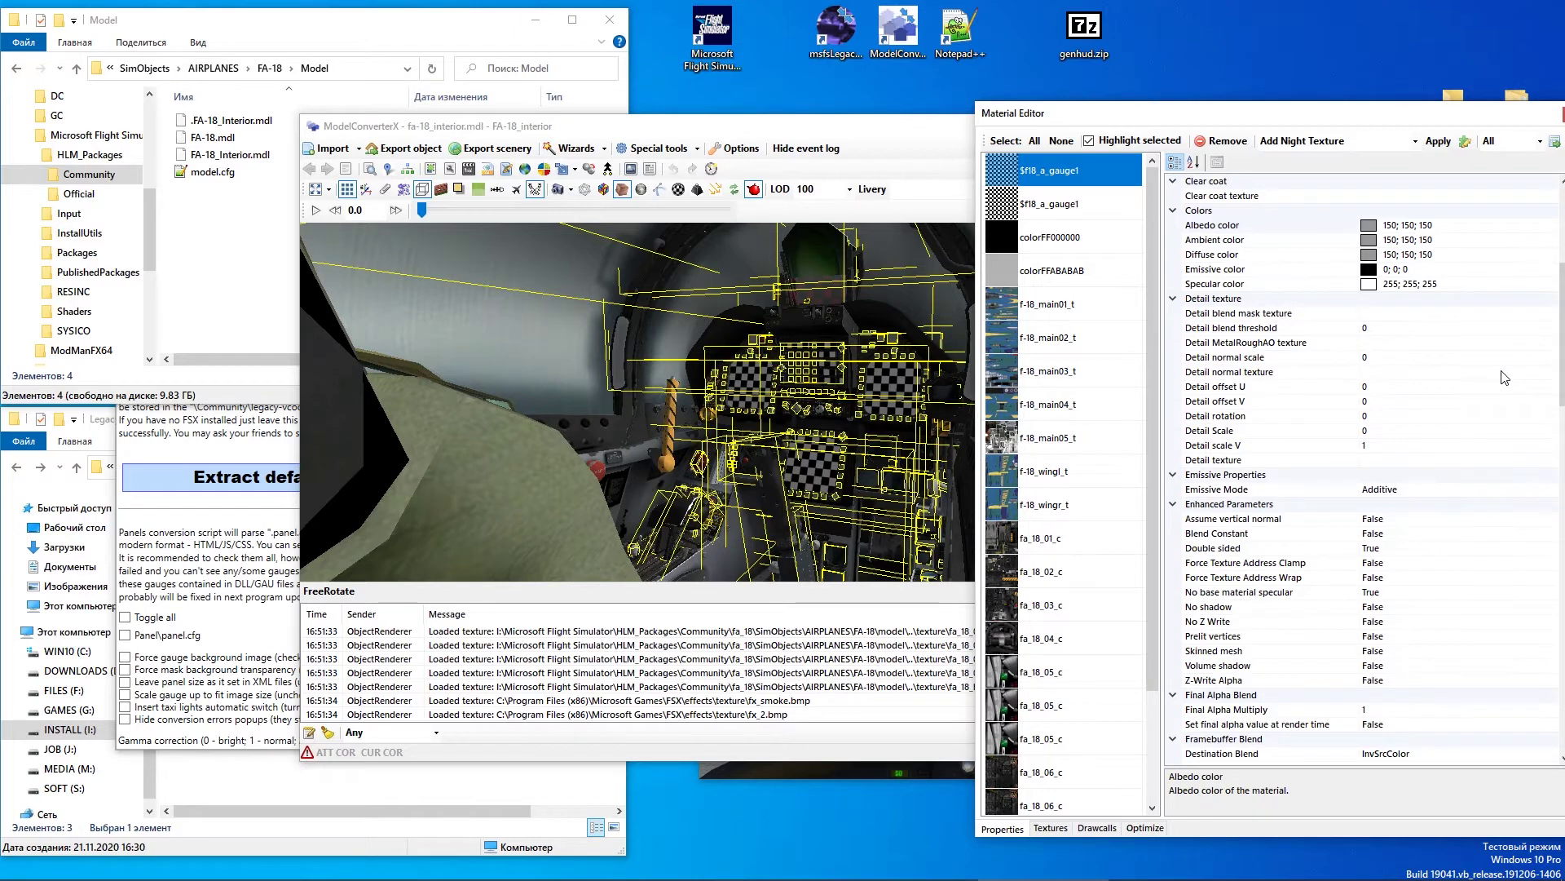
click(1515, 490)
click(1550, 490)
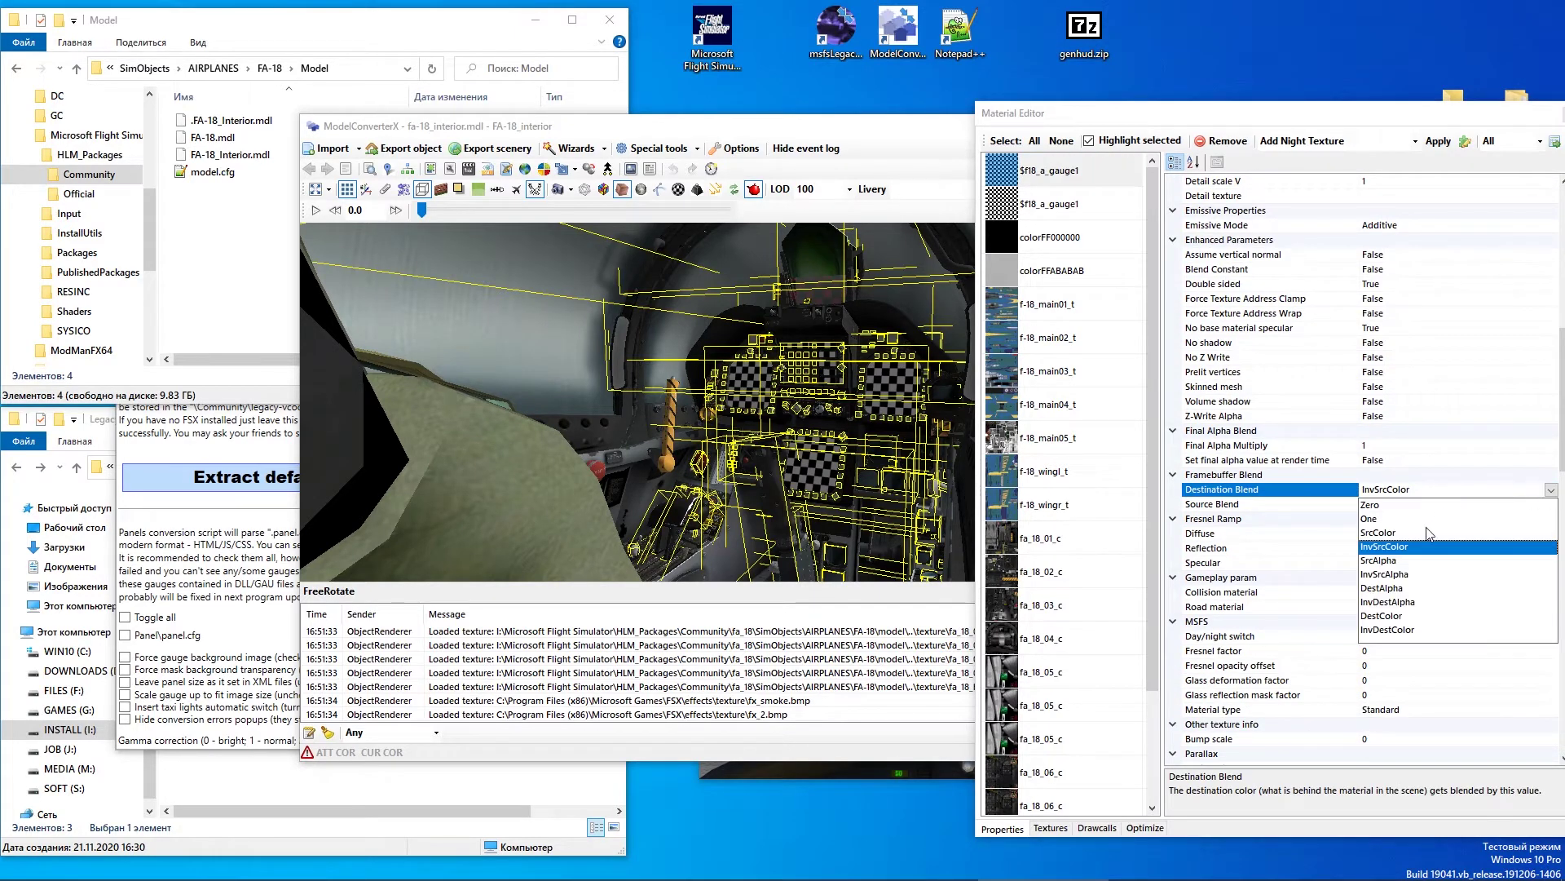
click(1386, 576)
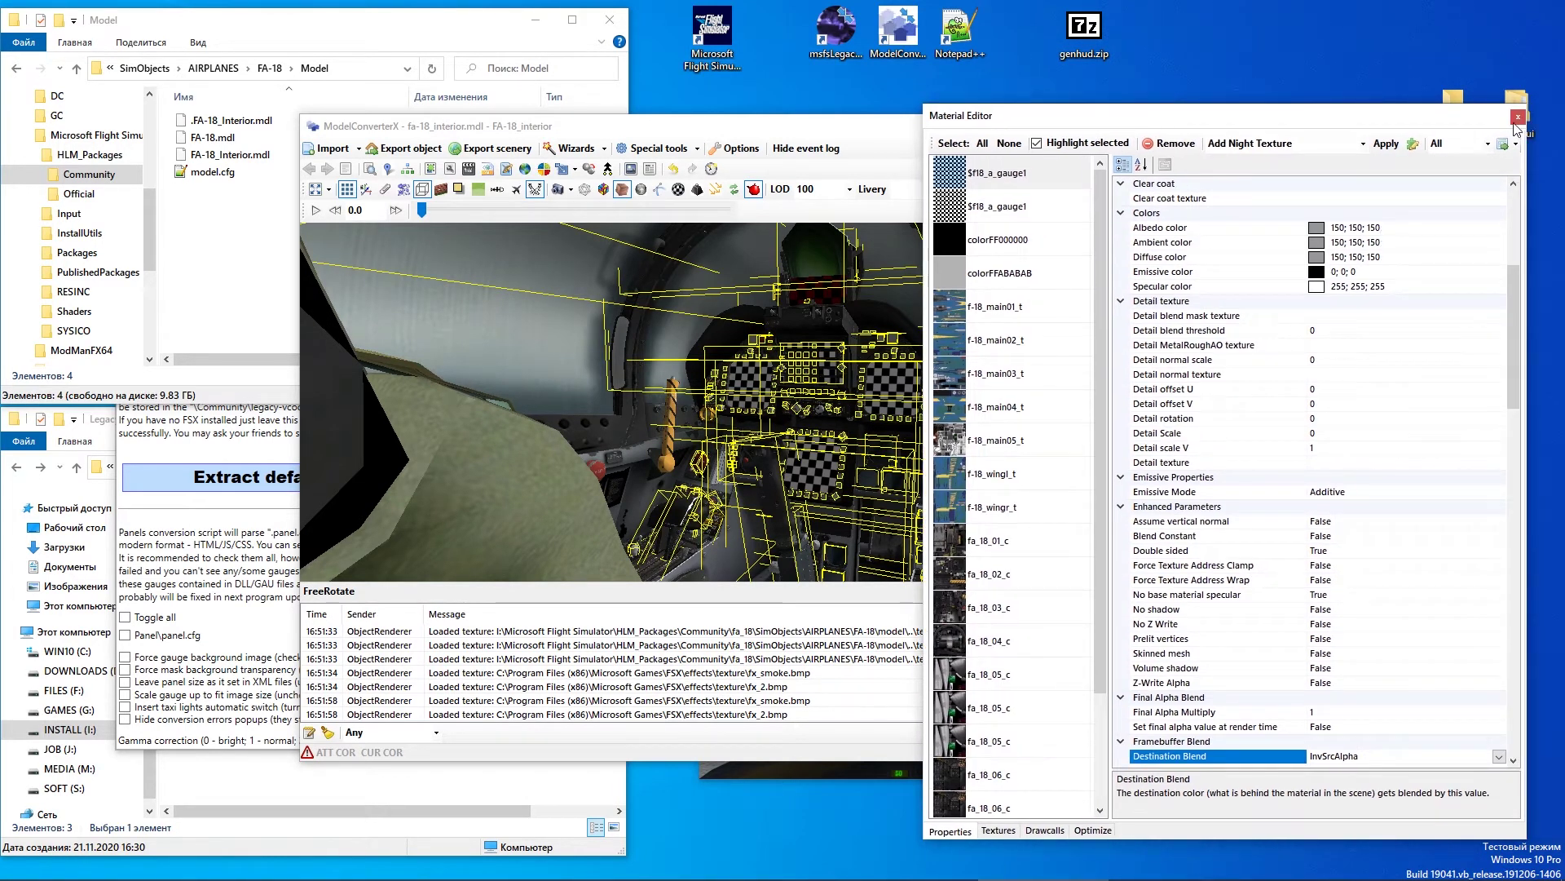
click(1518, 117)
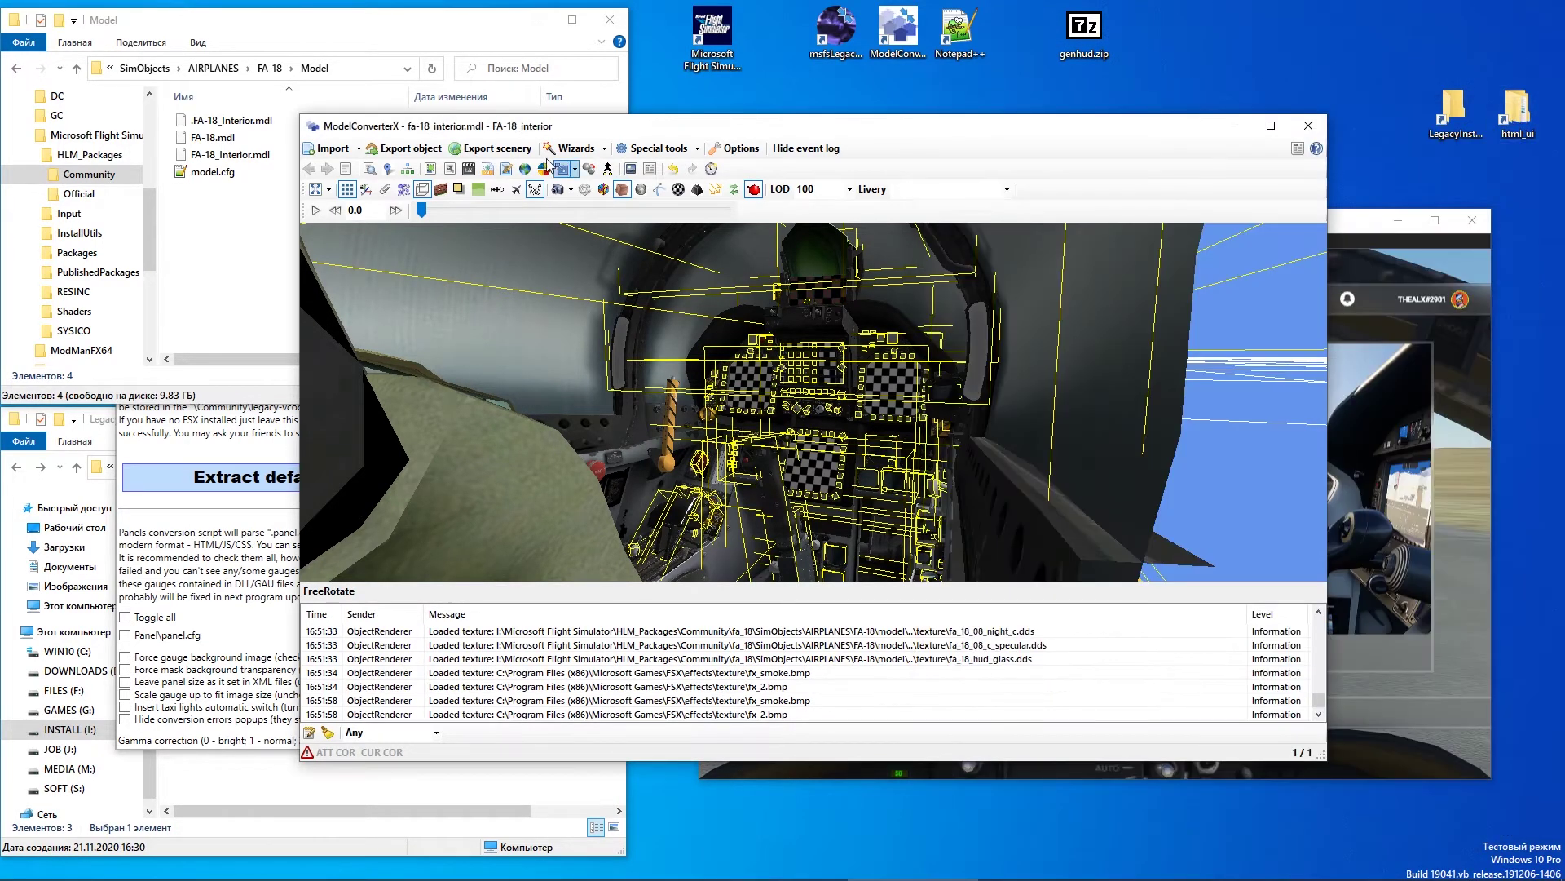
Export the model over FA-18_Interior.mdl, confirming the overwrite
key(ctrl+e)
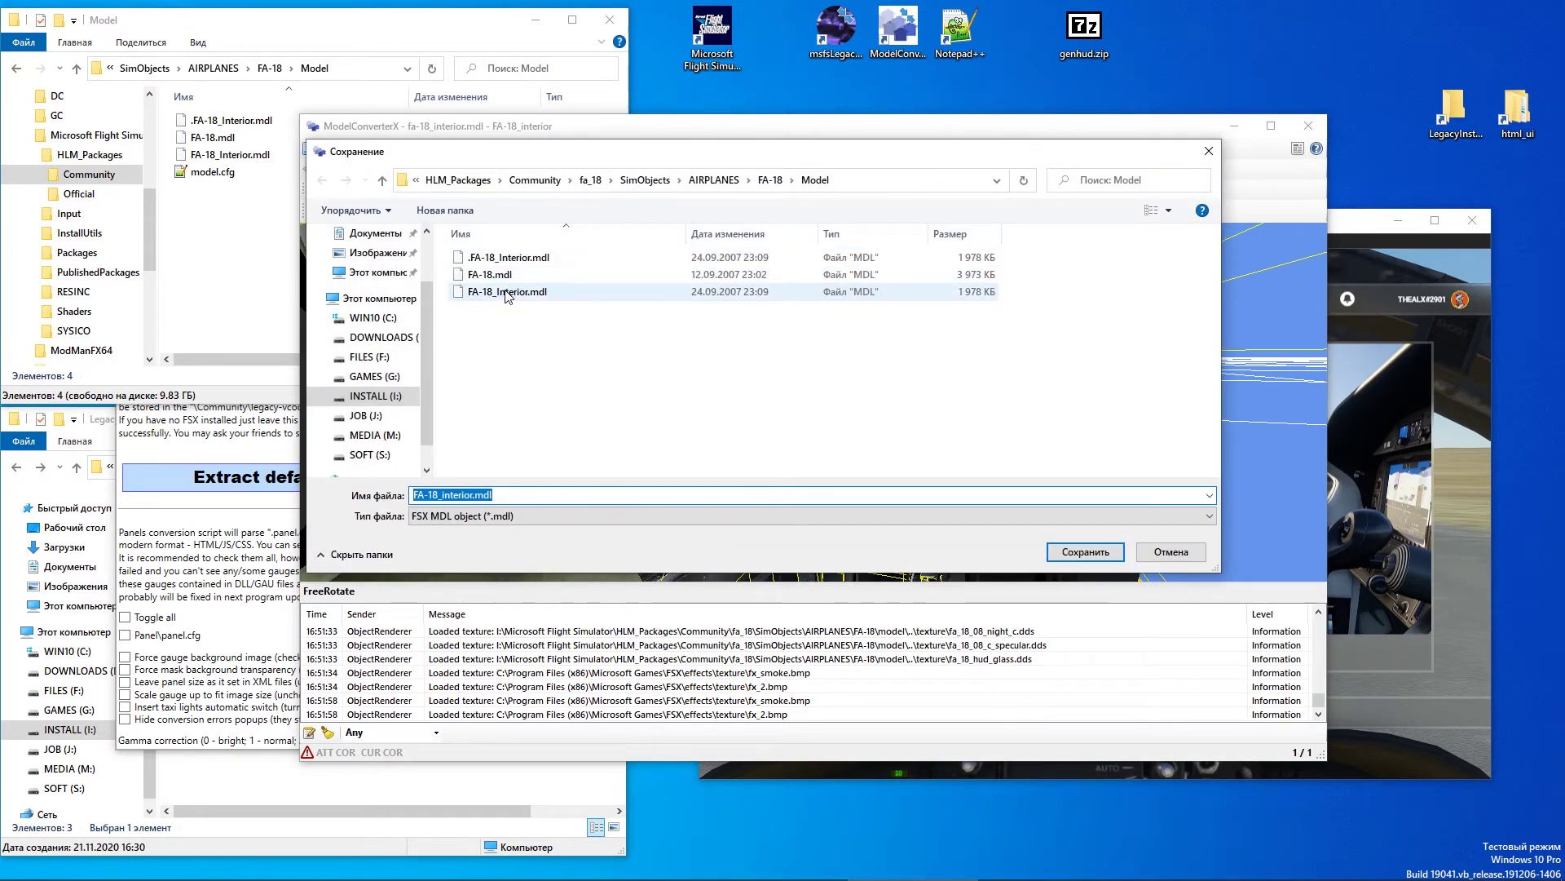
click(538, 291)
click(1107, 559)
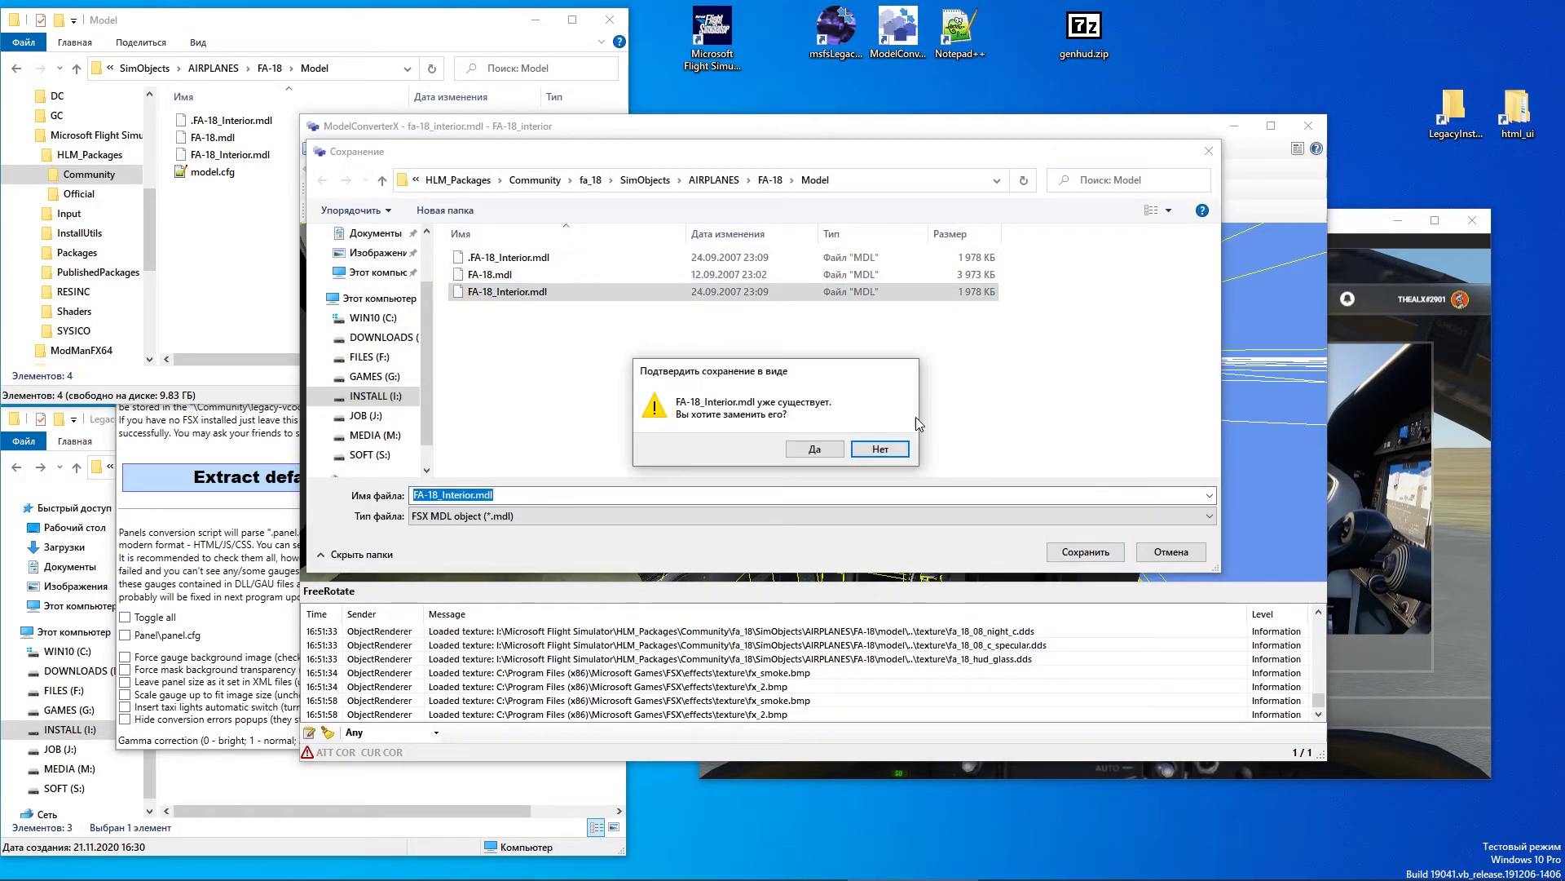
click(824, 442)
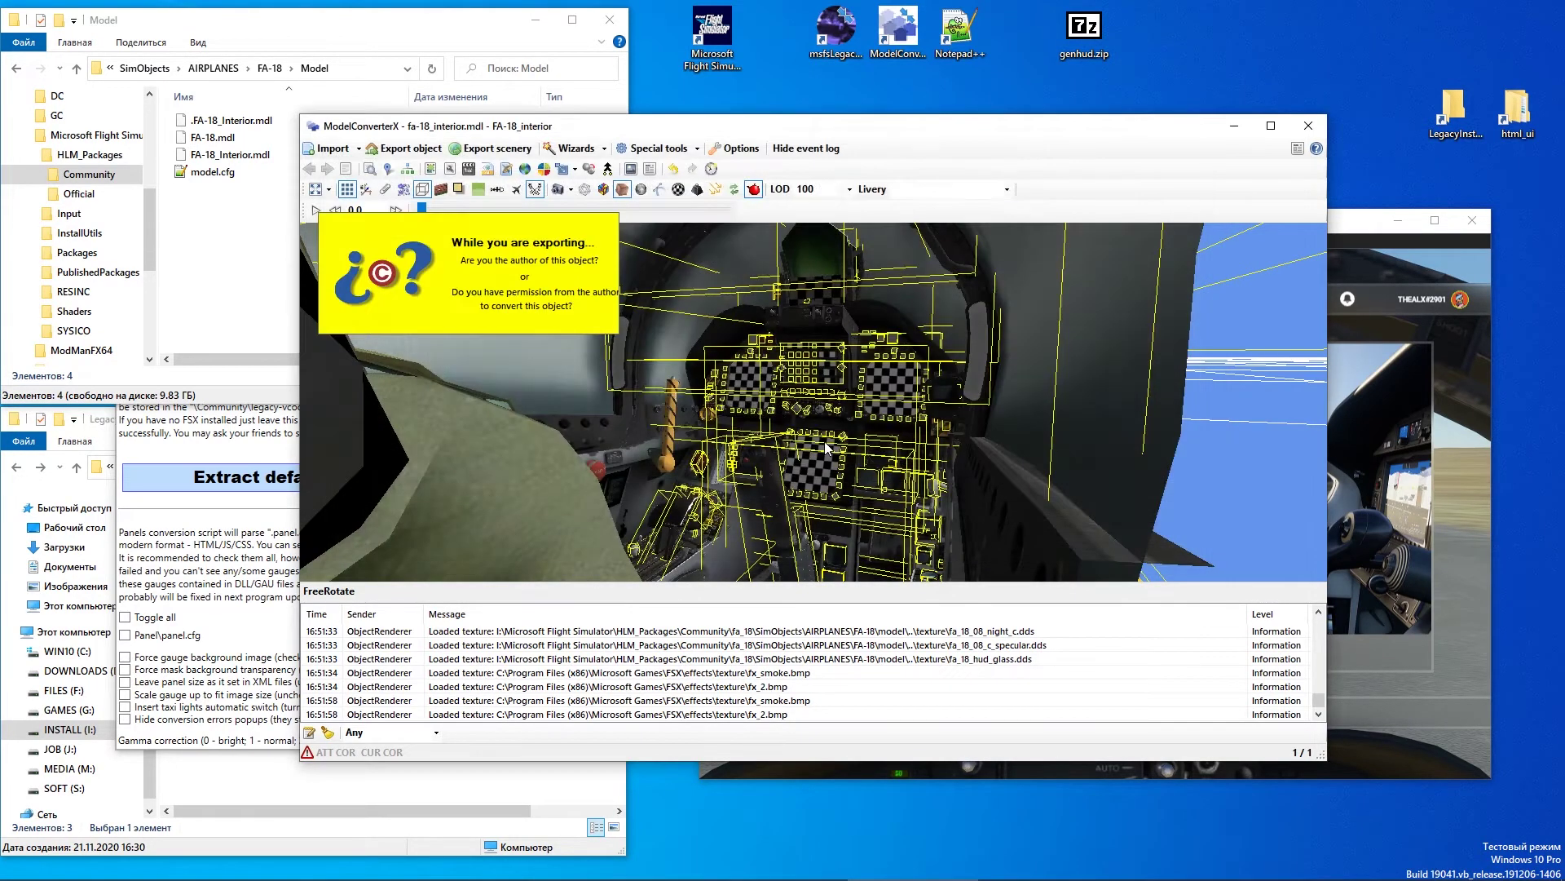
click(1349, 228)
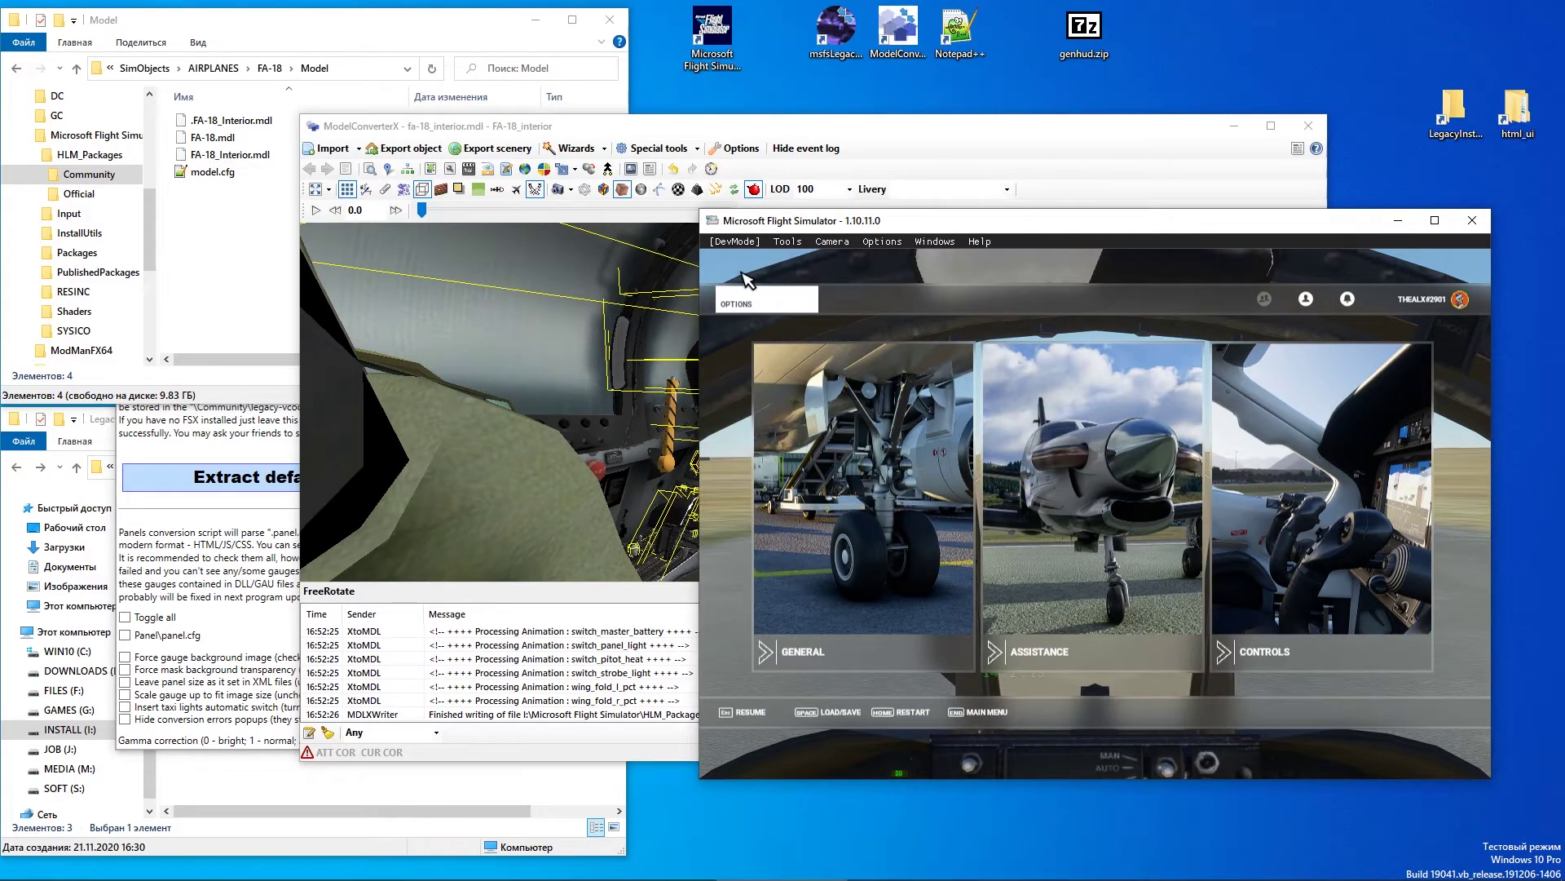
Open the Aircraft Editor for the loaded FA-18 via DevMode's Project Editor
click(734, 241)
click(772, 257)
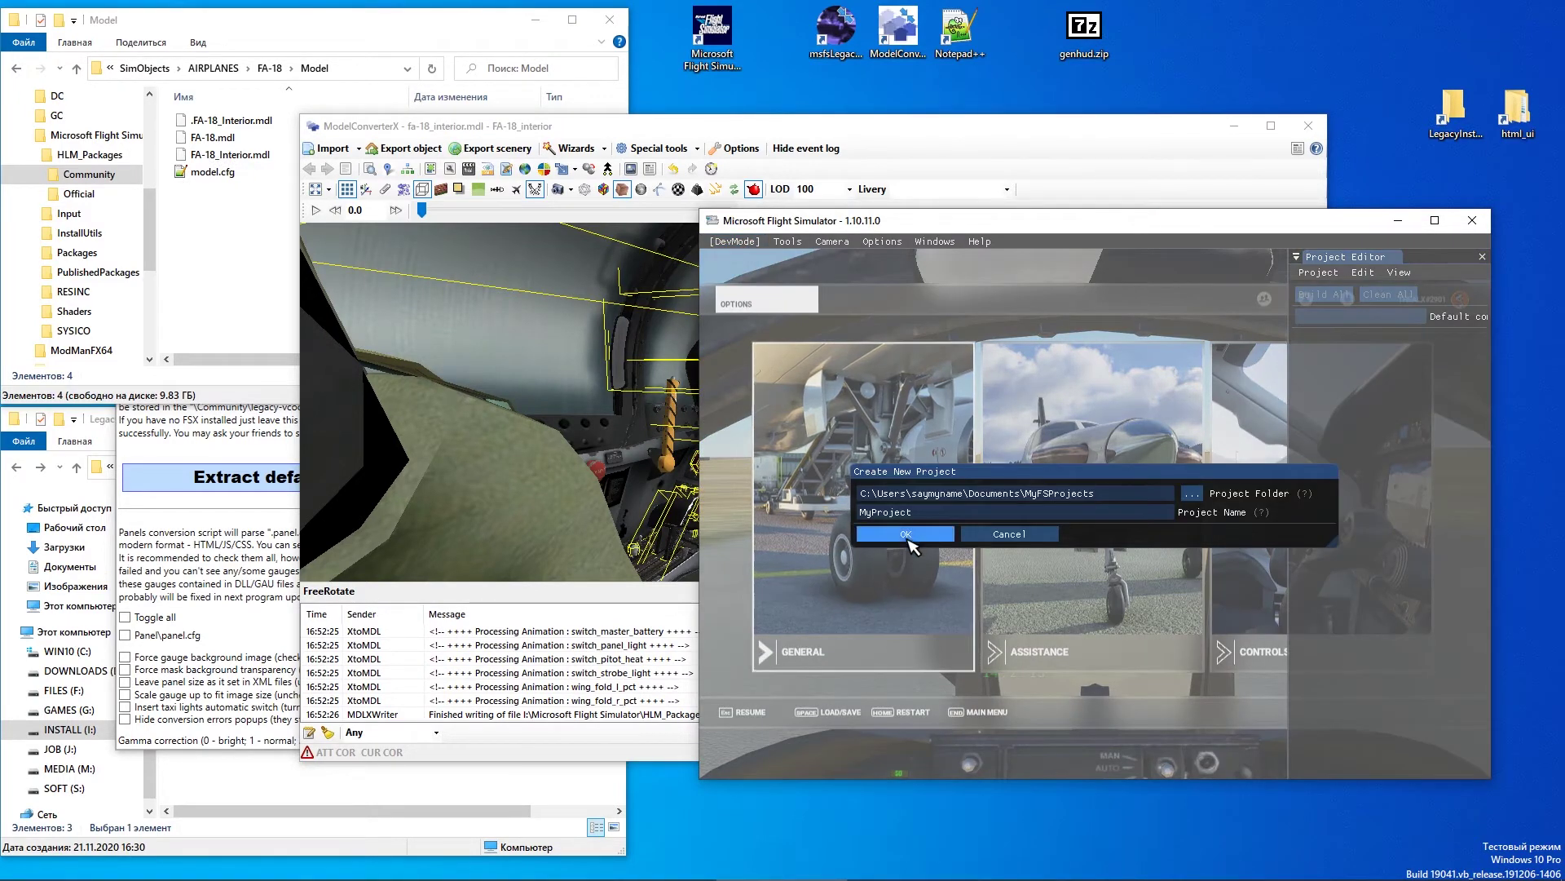
key(Return)
click(788, 242)
click(811, 332)
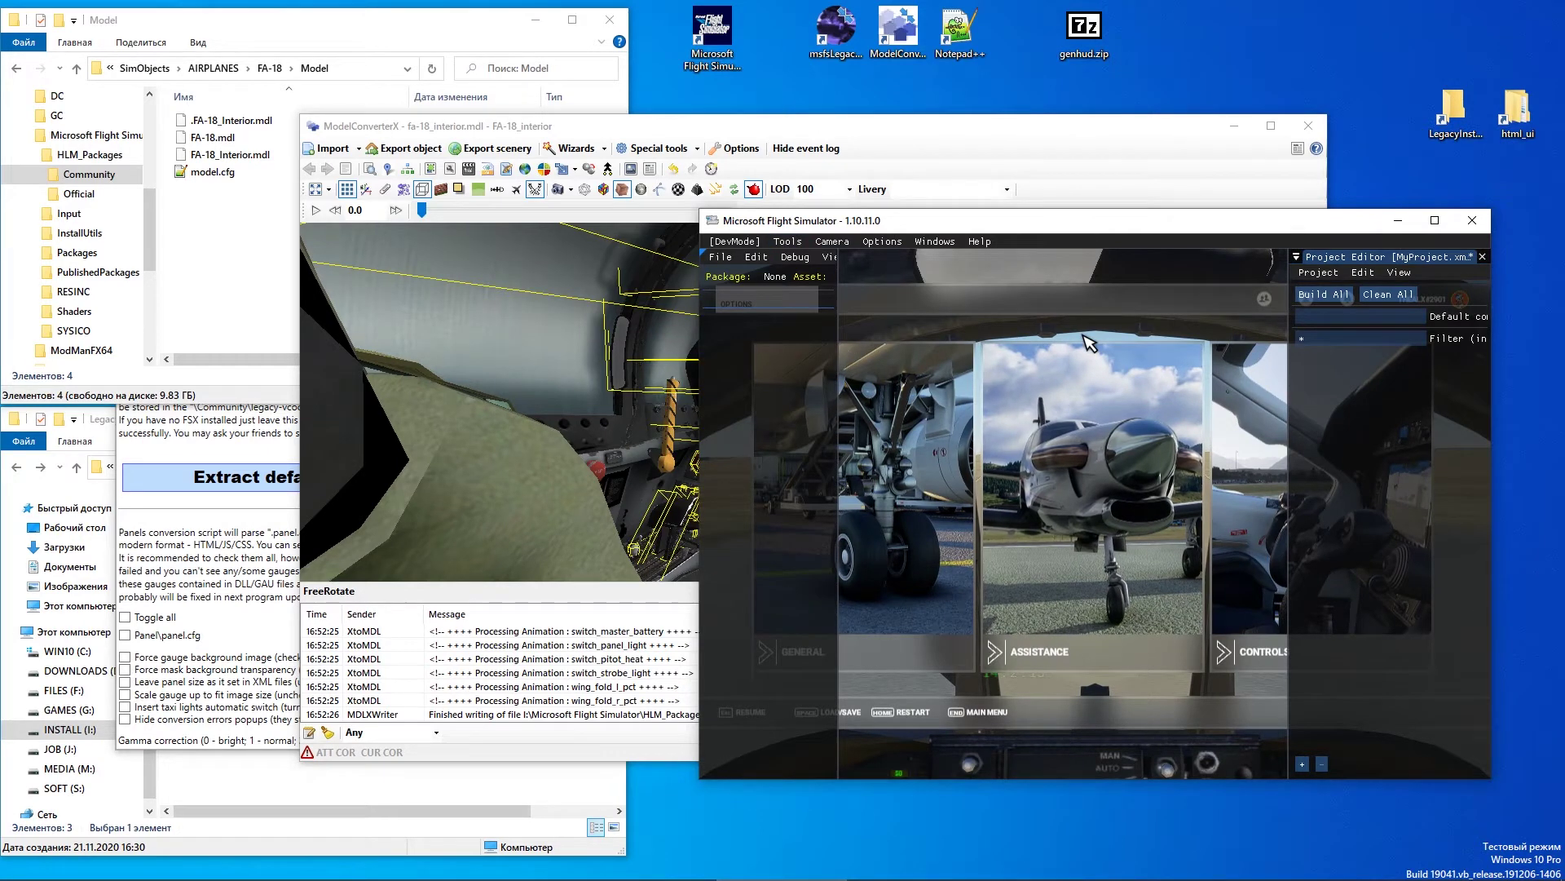
Resume, resync the FA-18, and check the HUD from the chase view and cockpit
click(742, 712)
click(721, 256)
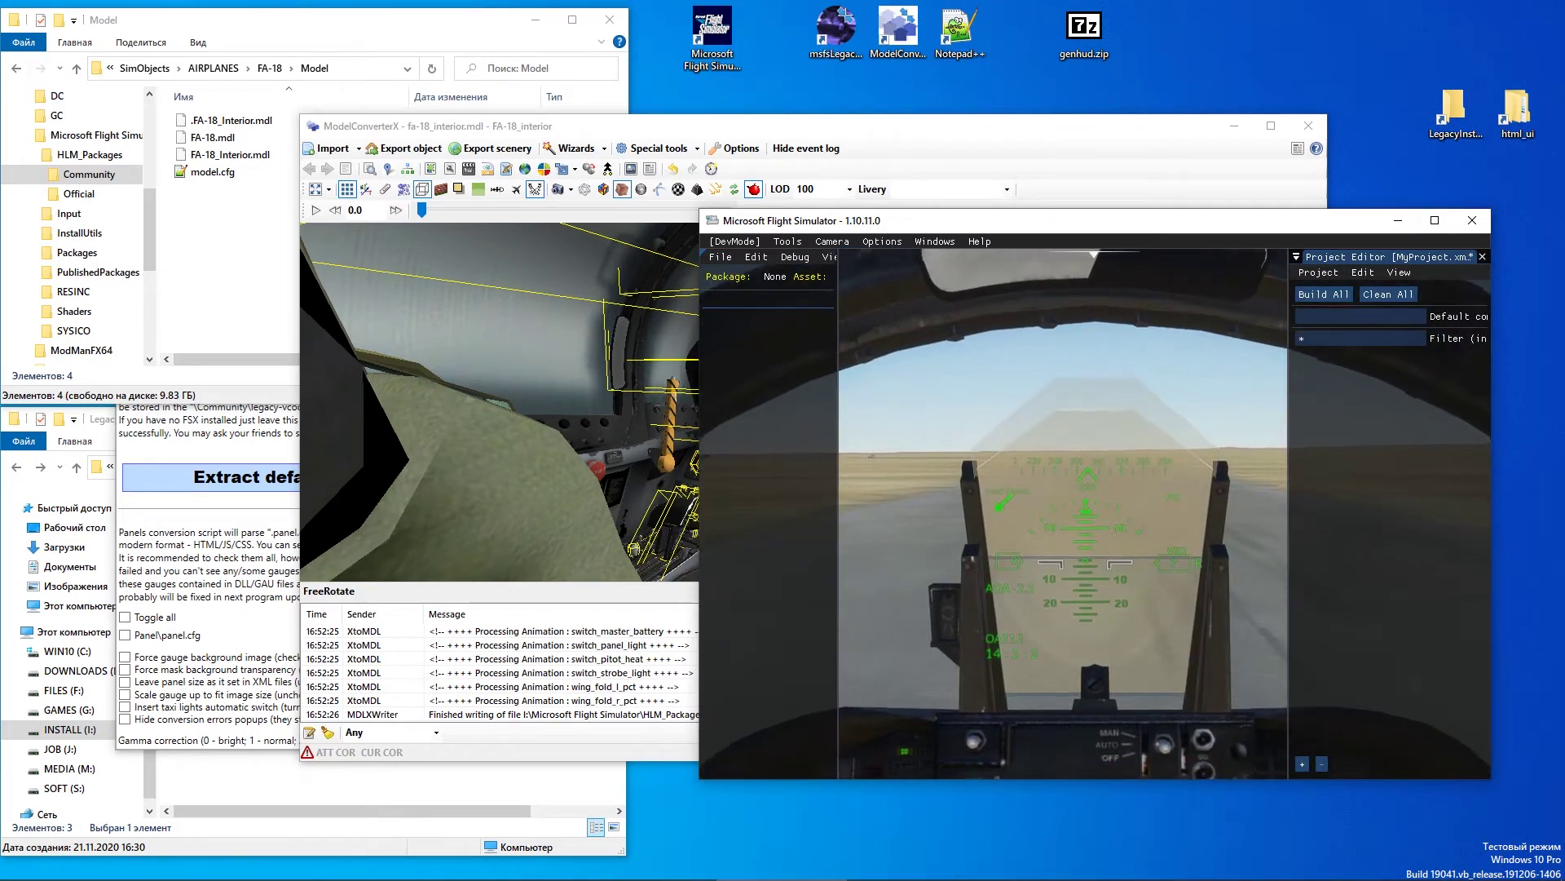
key(End)
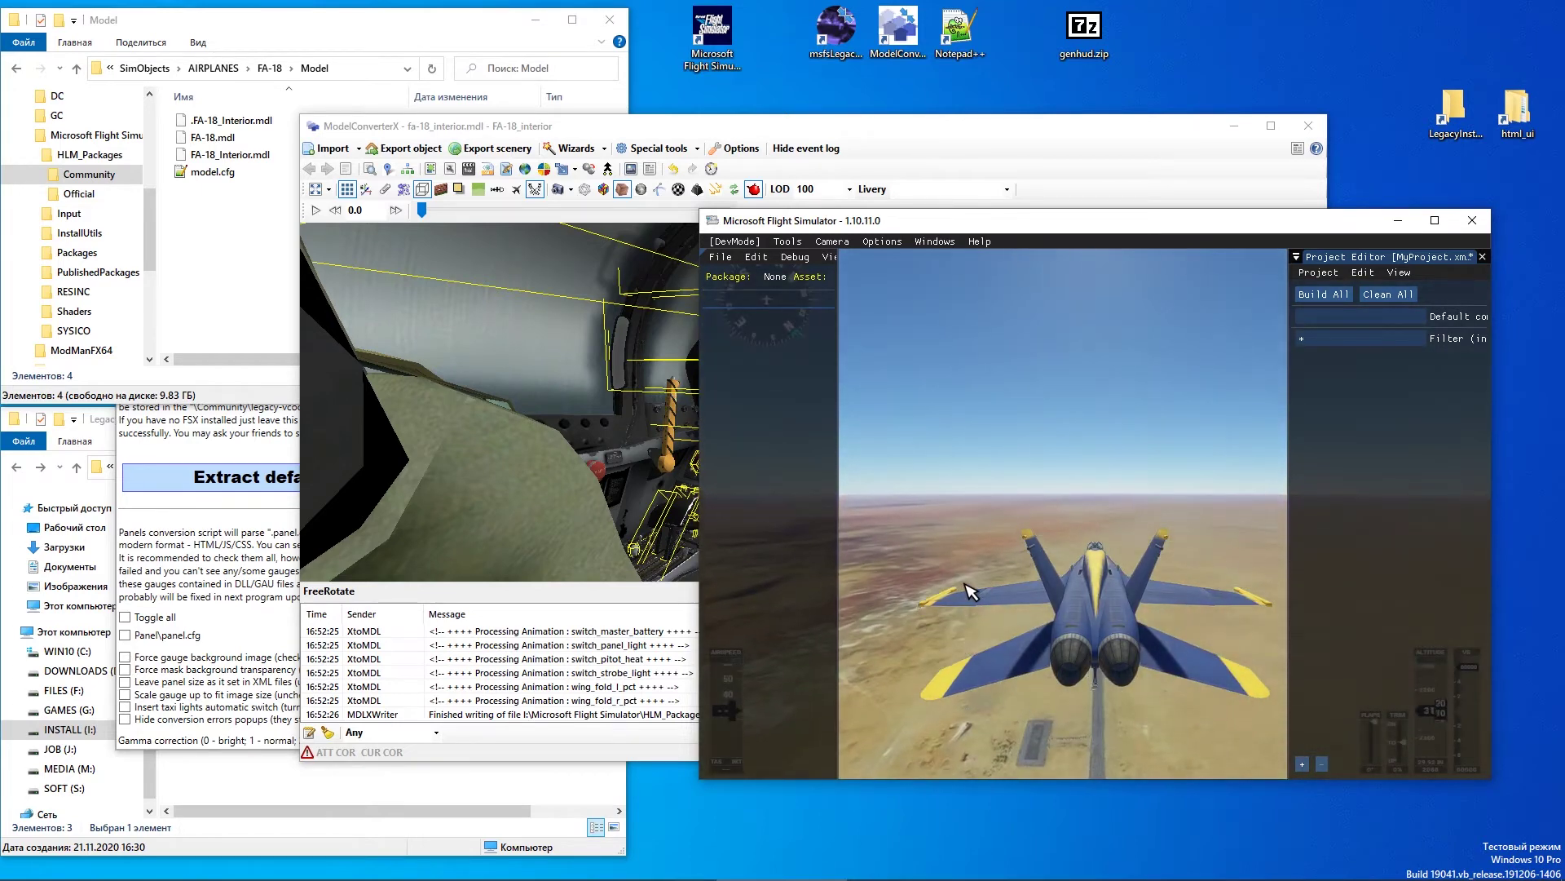
key(End)
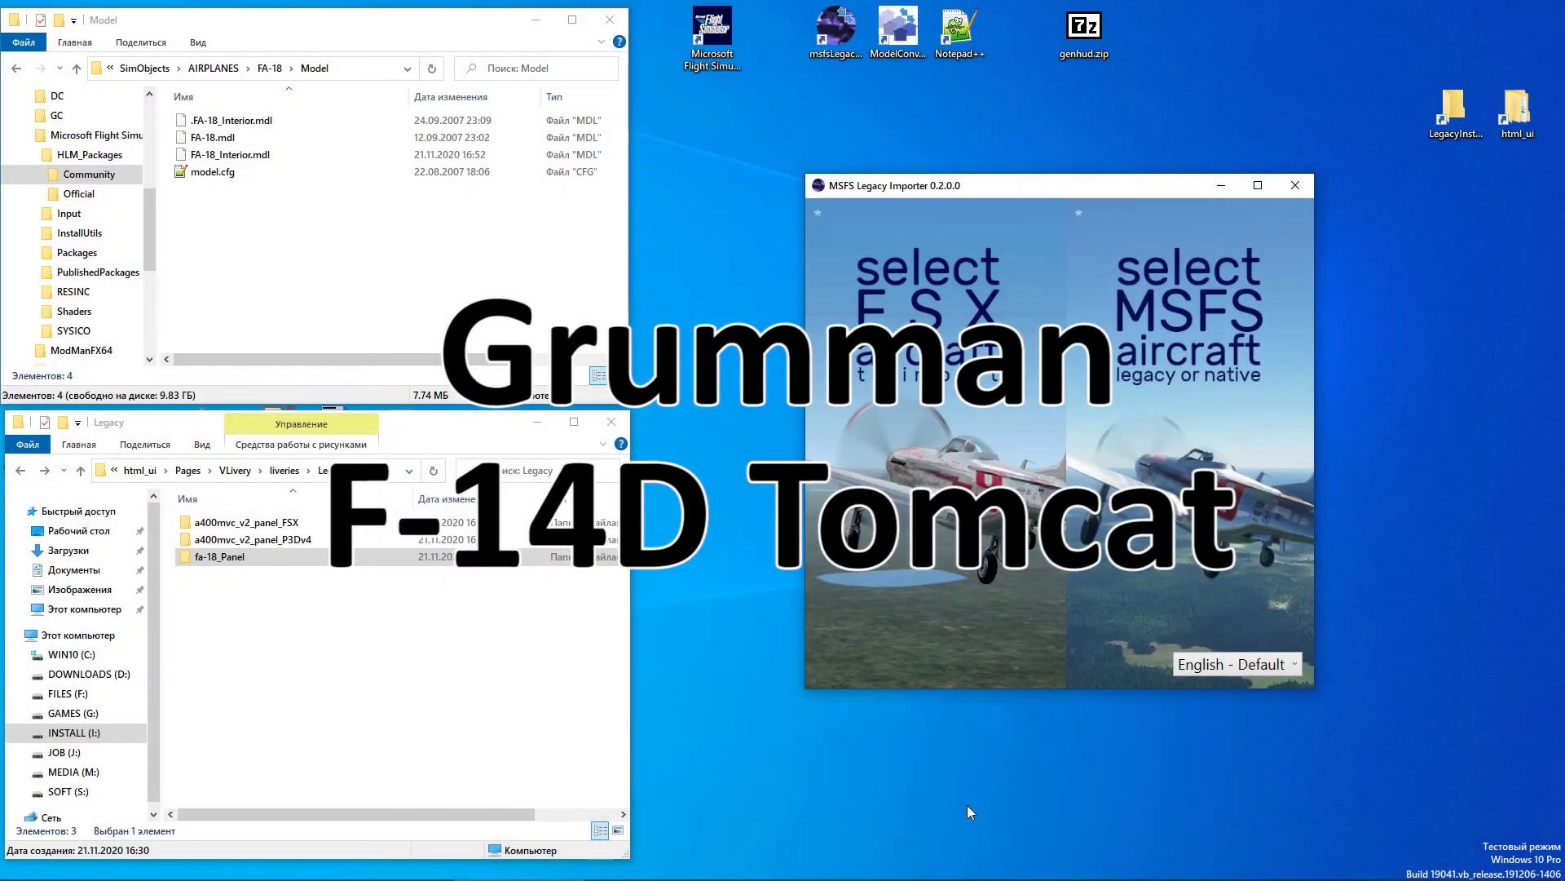
Set the FSX aircraft directory to SimObjects\Airplanes\Grumman_F14D
click(967, 804)
click(938, 530)
click(981, 301)
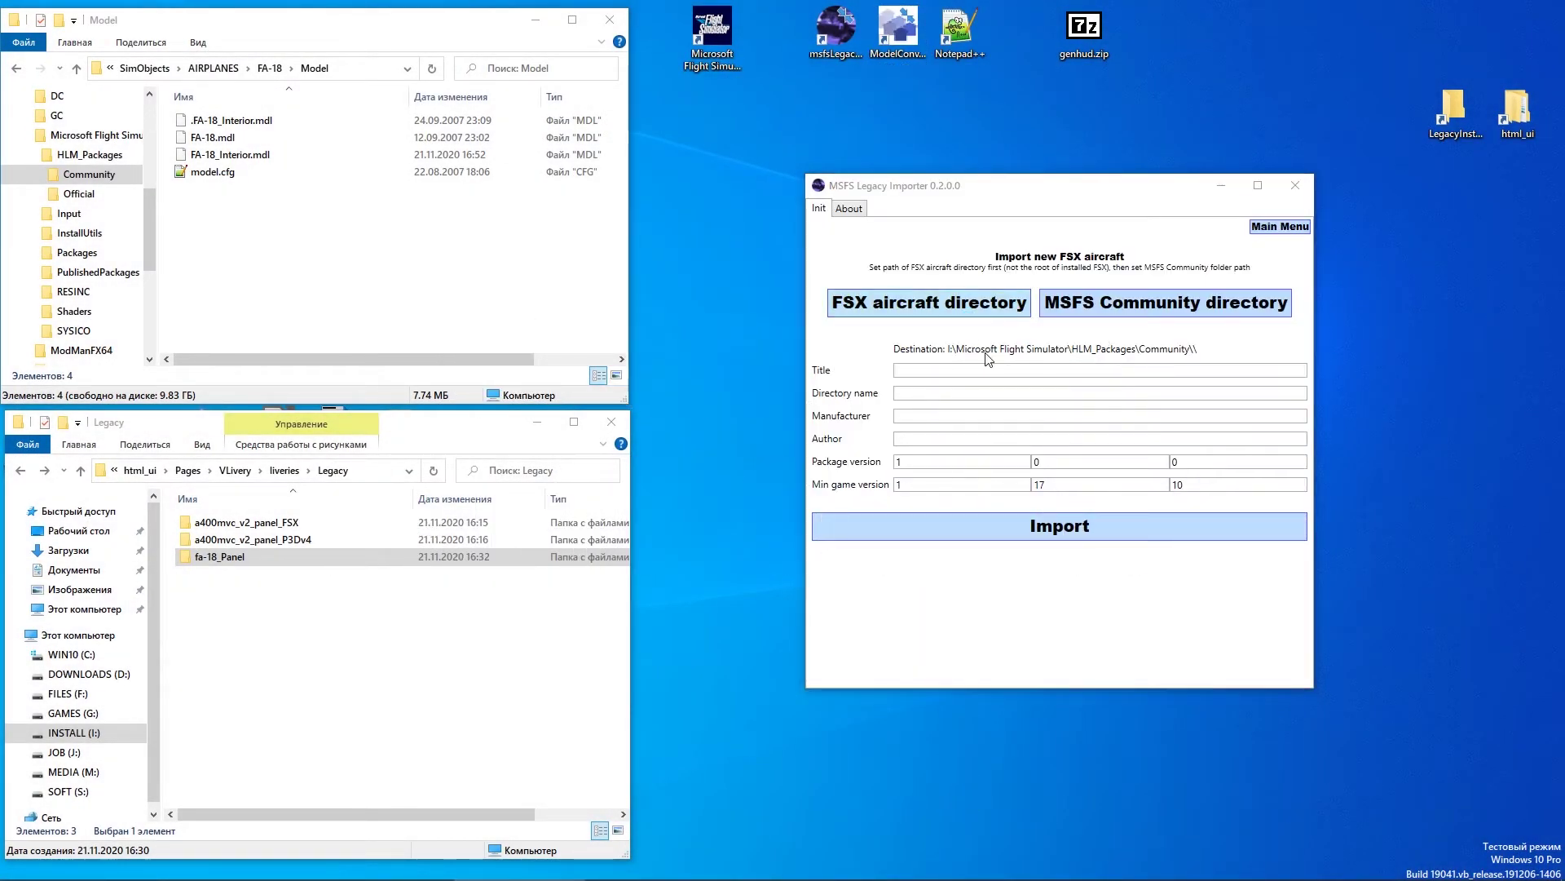
scroll(1051, 447, down, 5)
double_click(1052, 495)
click(1068, 318)
double_click(1071, 322)
scroll(1137, 416, down, 6)
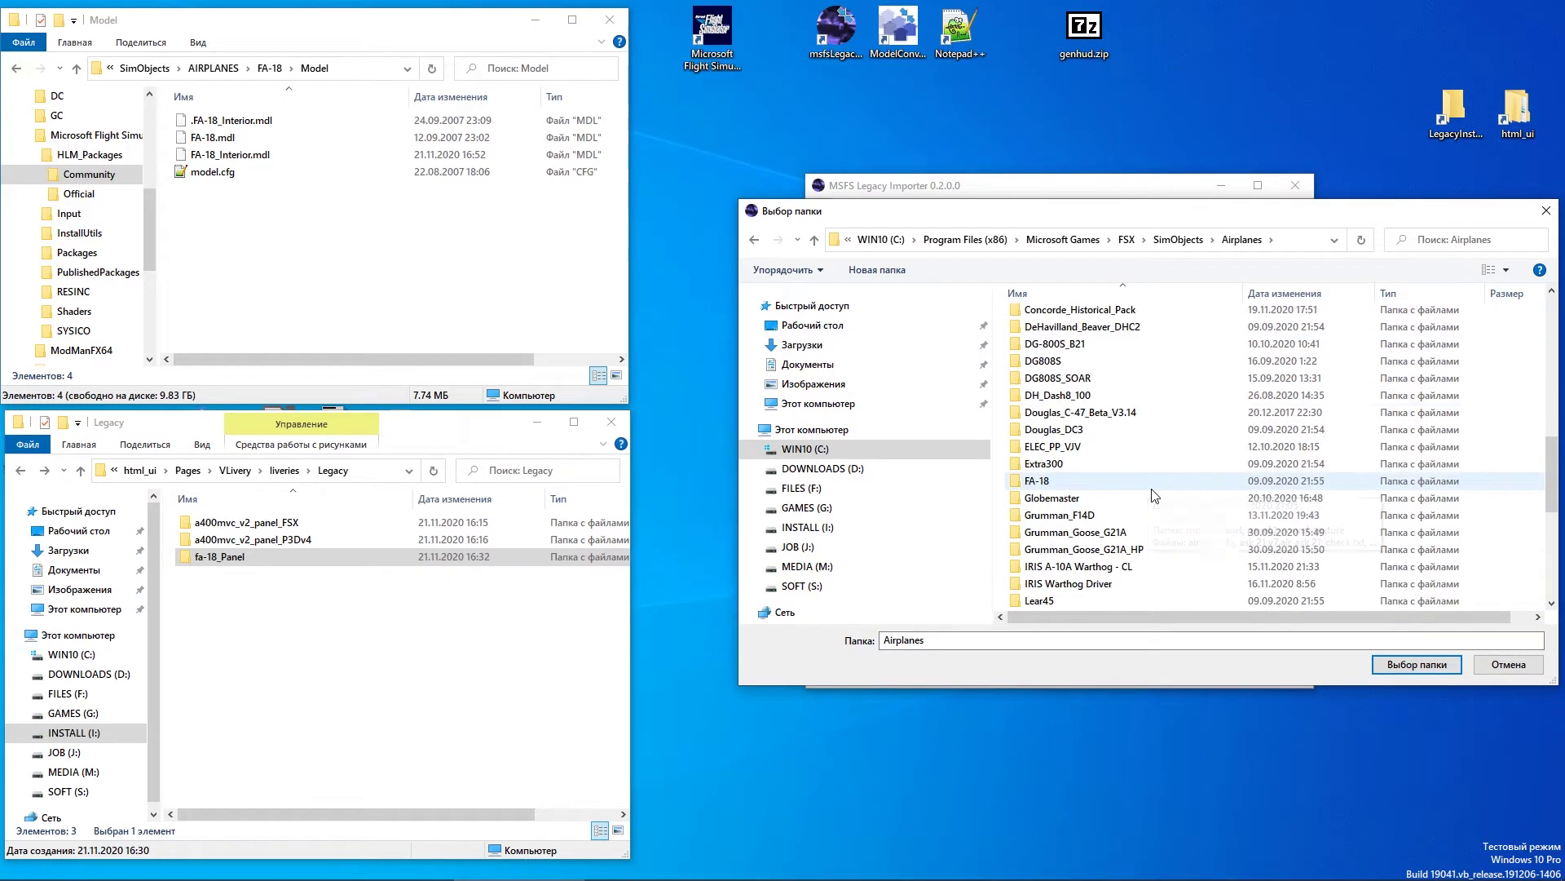
scroll(1142, 473, down, 2)
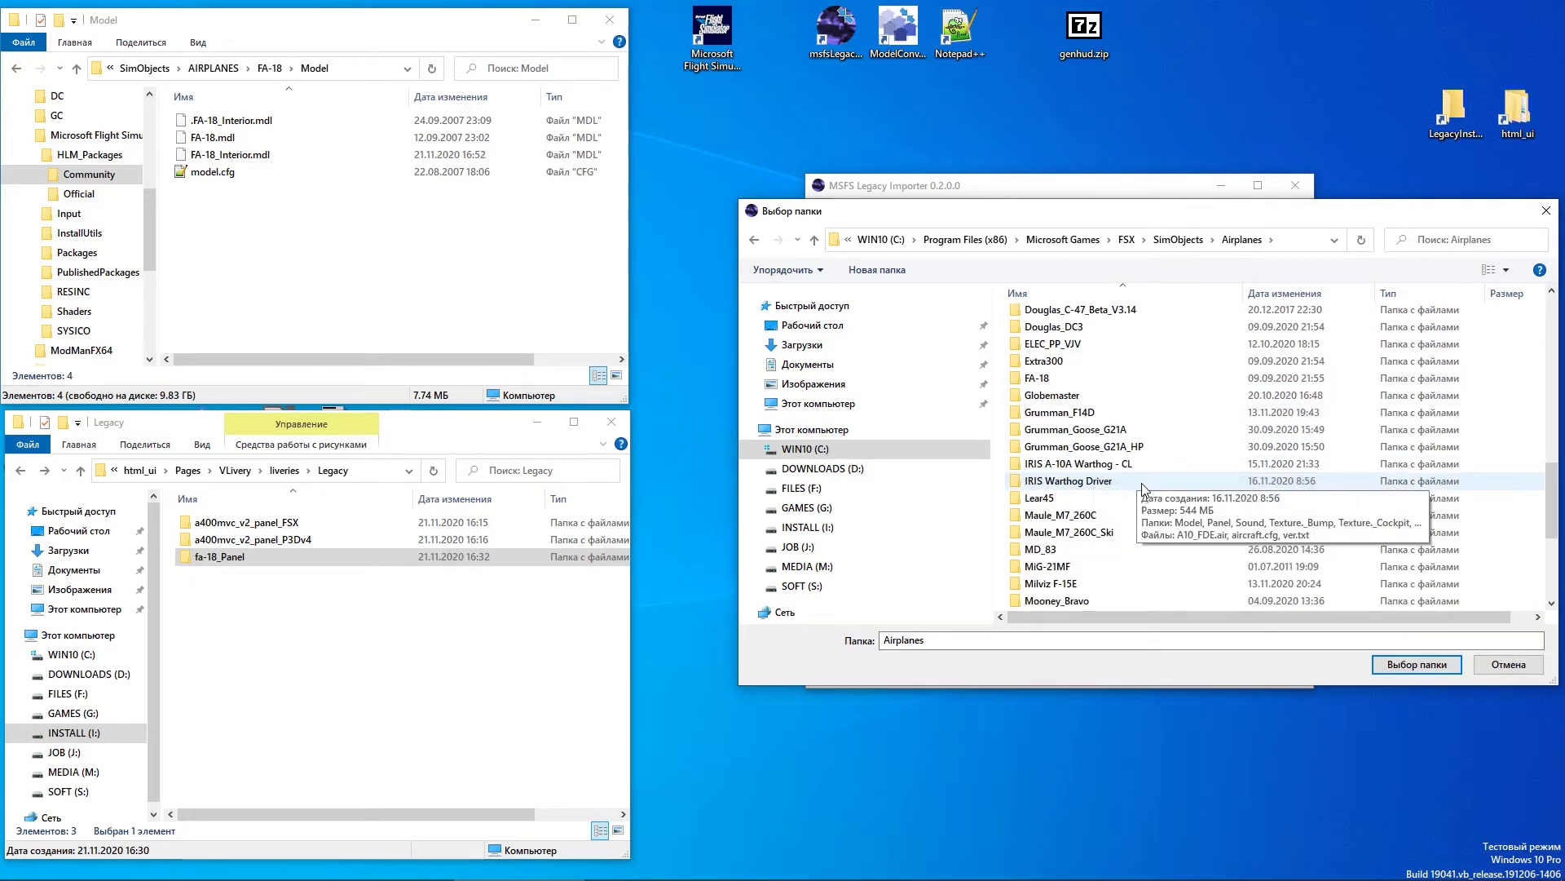
click(1060, 412)
click(1393, 662)
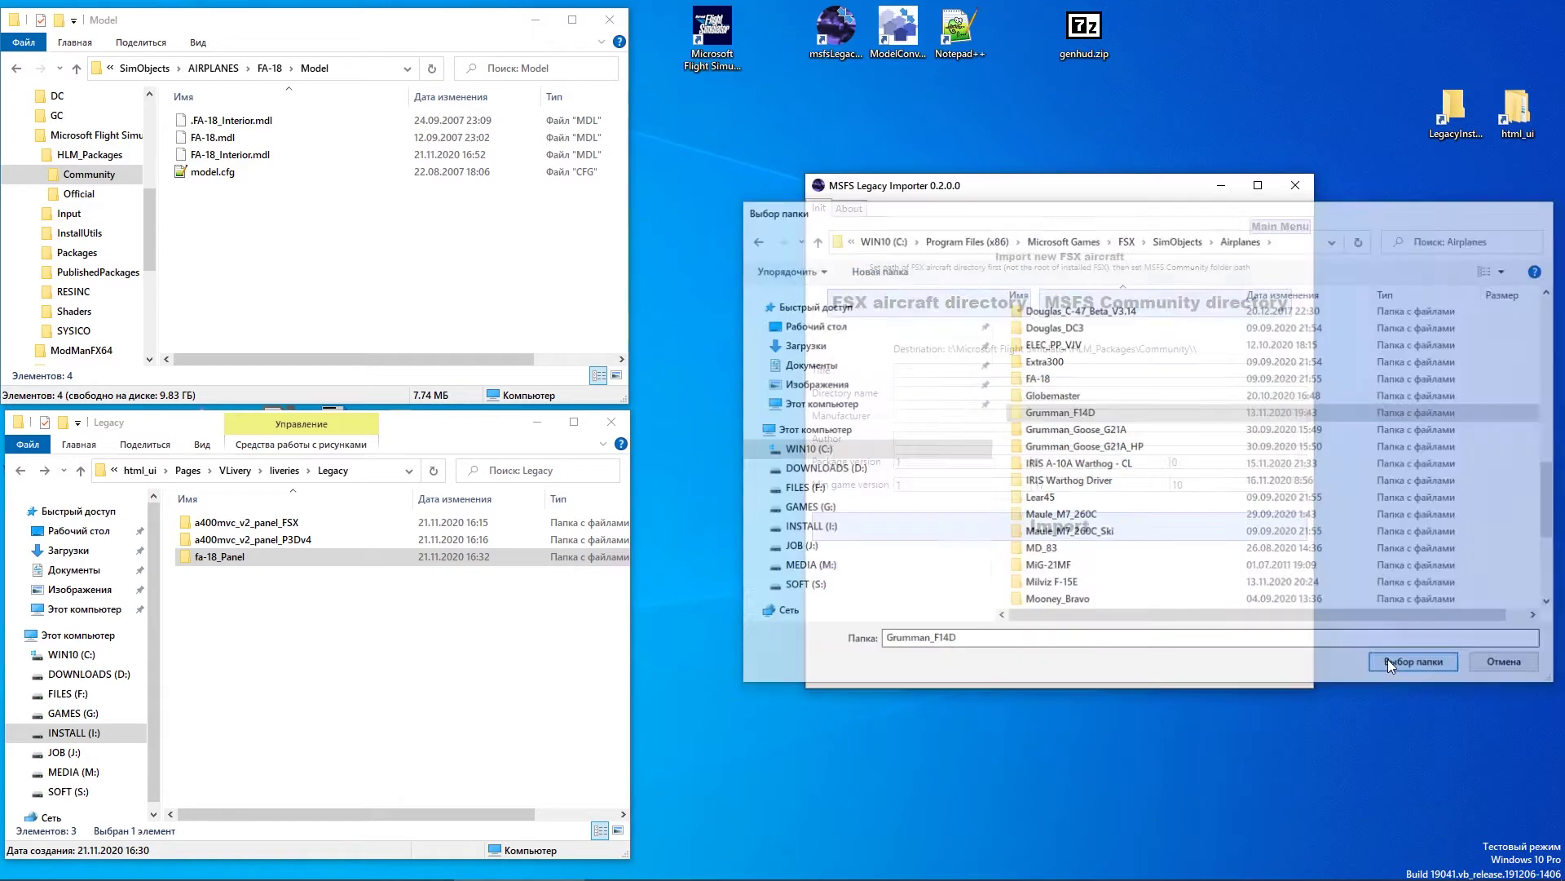
Set the Community folder as destination and import the F-14D as f14d
click(1138, 303)
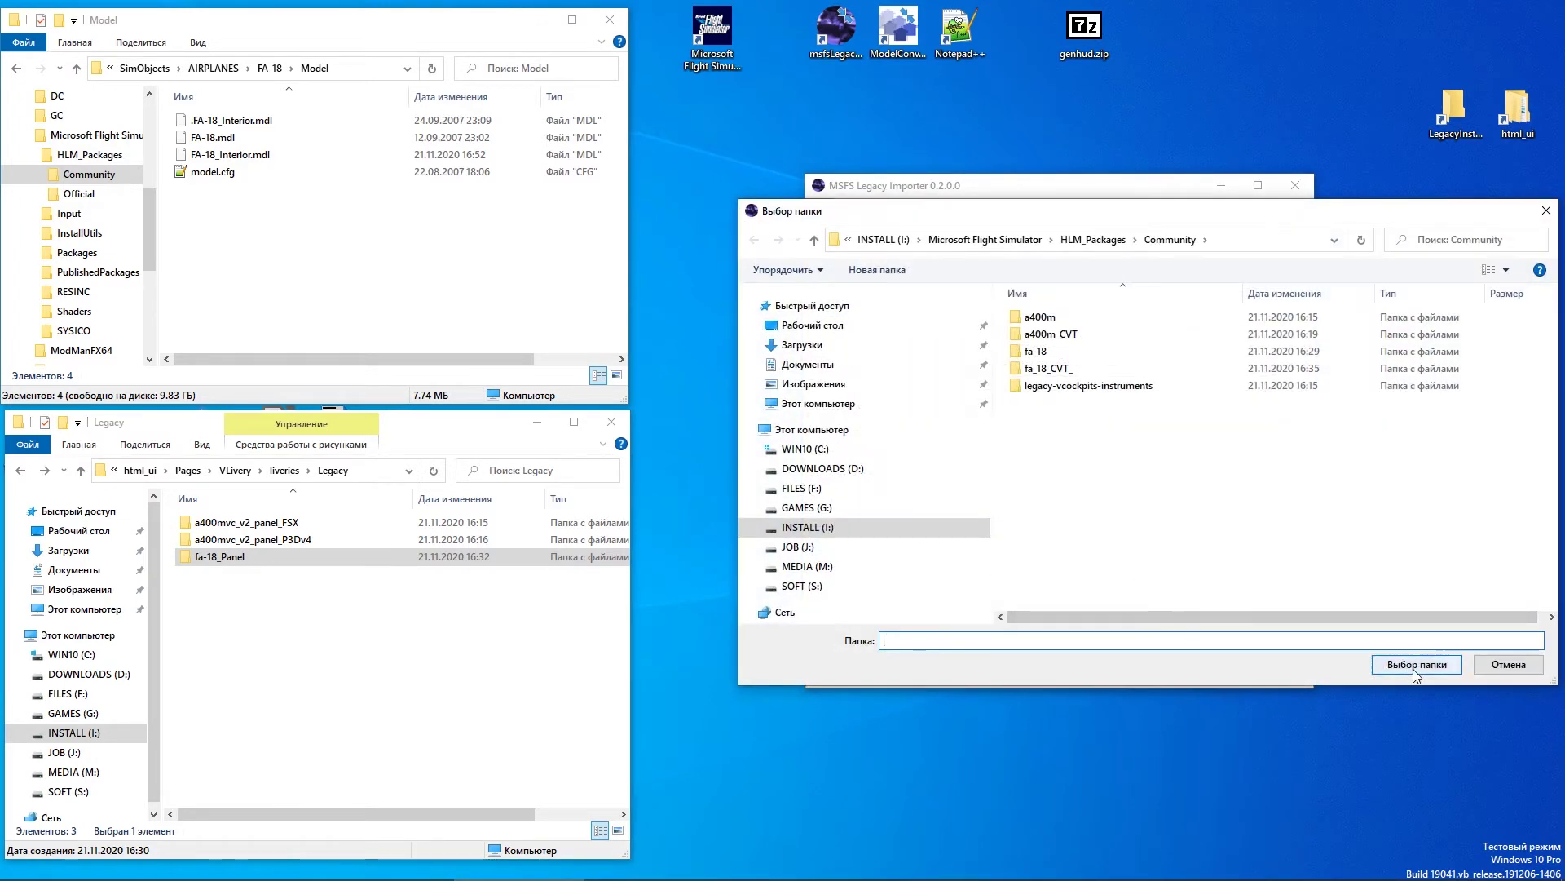
key(Return)
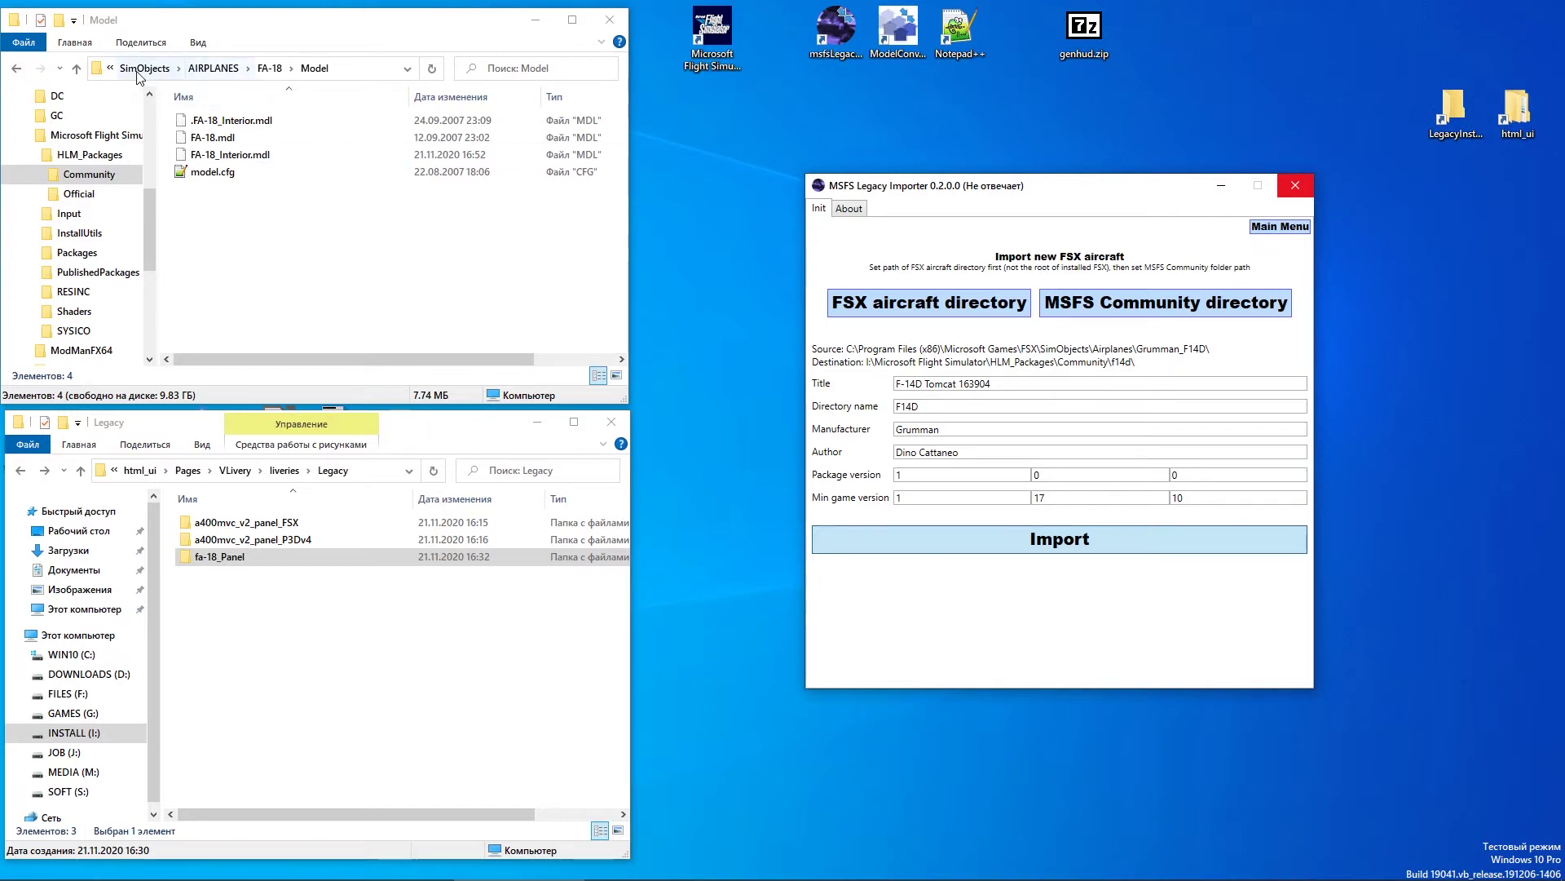
click(161, 71)
click(163, 70)
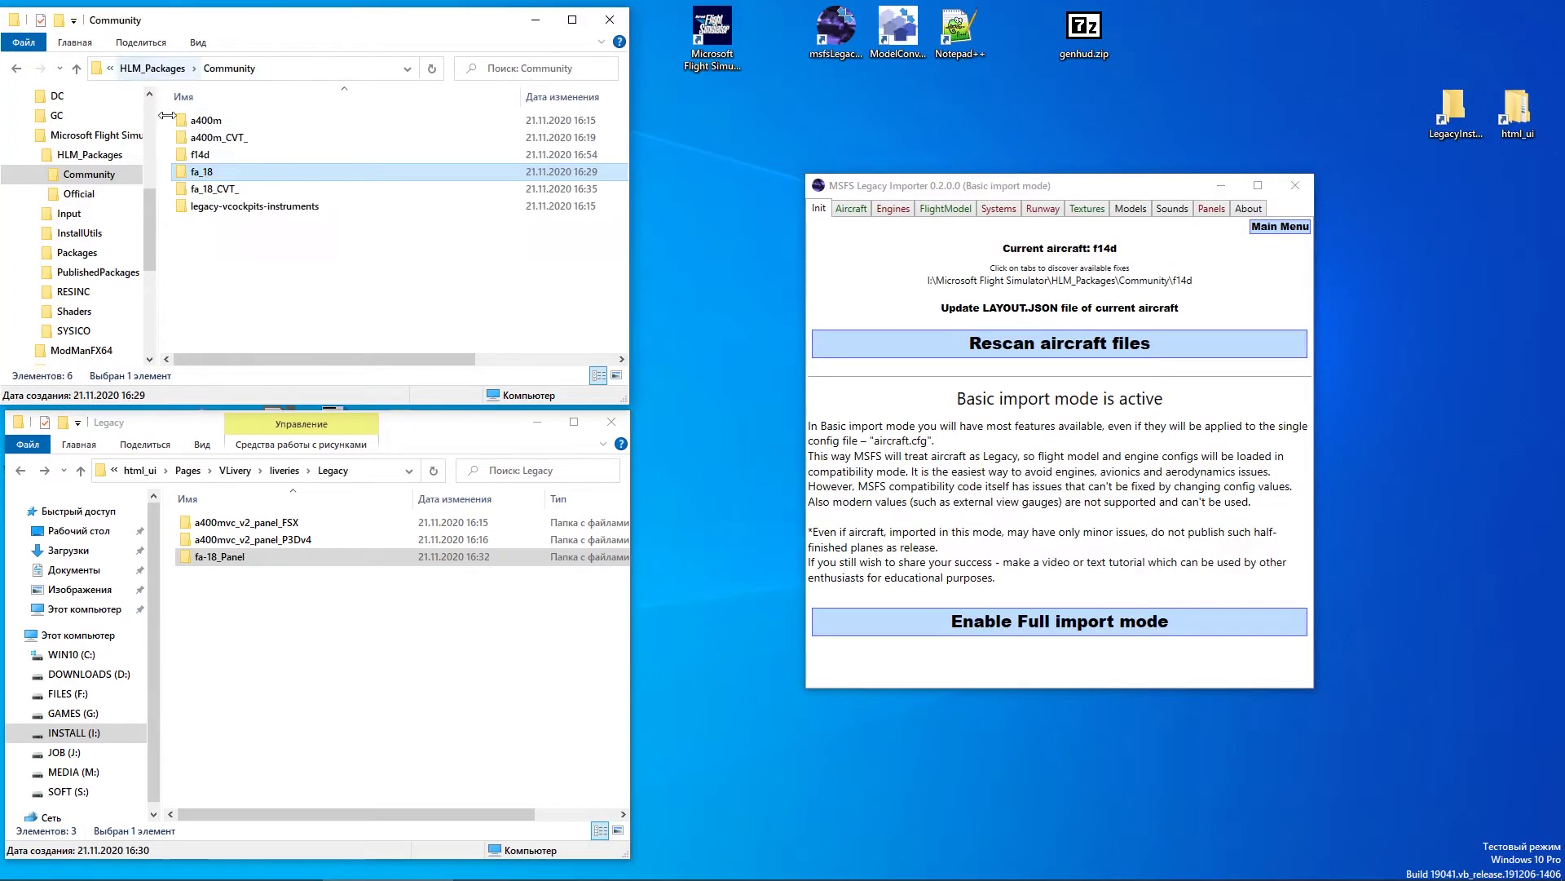
Open the f14d\SimObjects\AIRPLANES\Grumman_F14D\Panel folder in Explorer
click(203, 159)
double_click(204, 155)
double_click(203, 121)
double_click(203, 121)
double_click(206, 121)
double_click(202, 172)
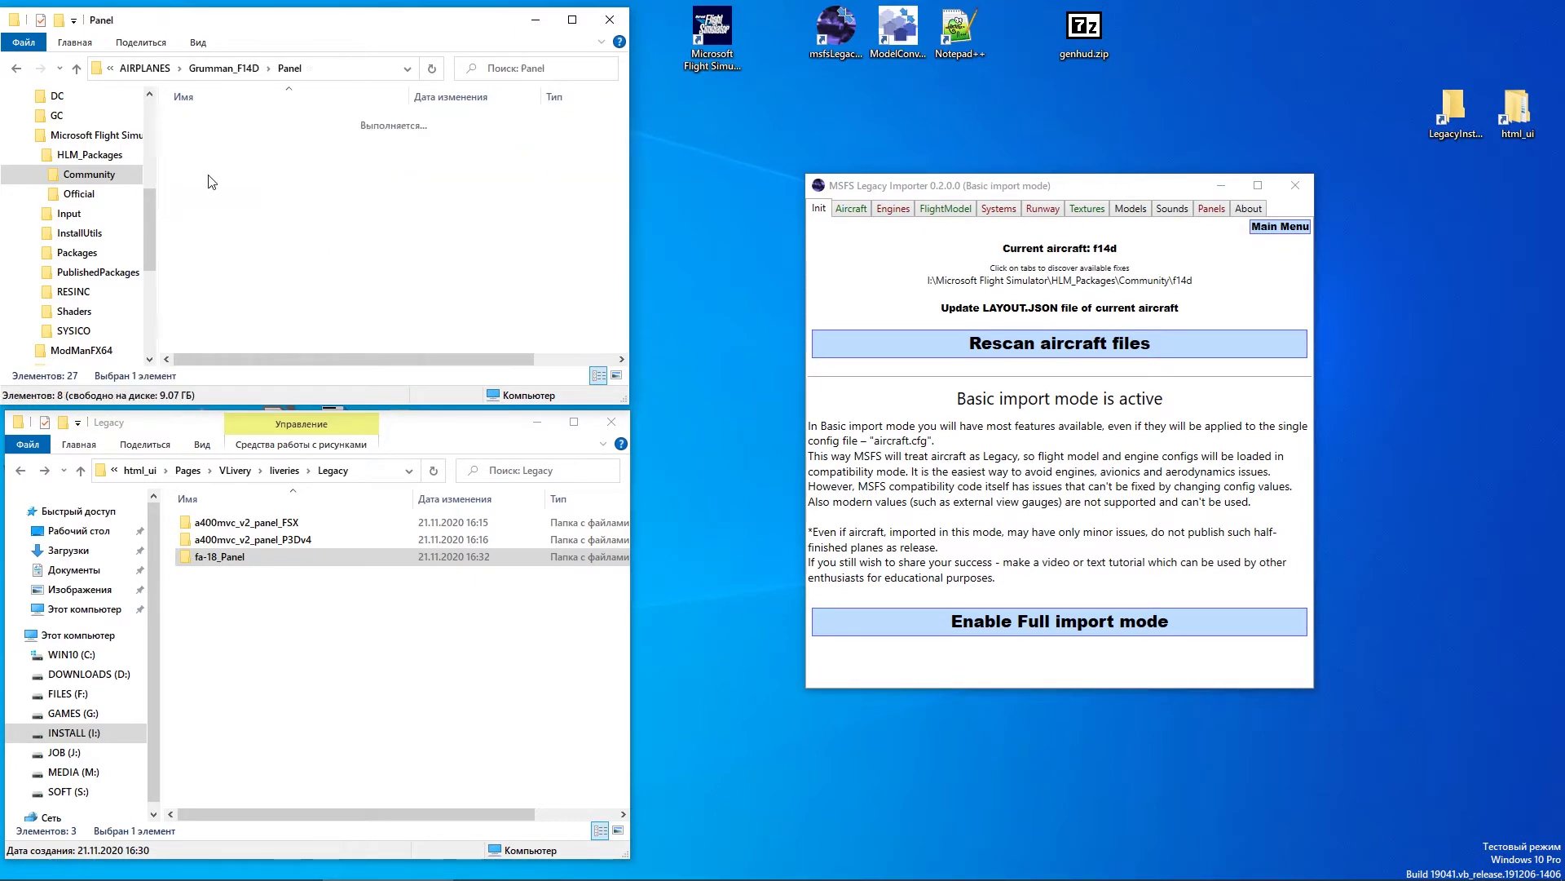
Drag the GENHUD folder from genhud.zip into the Panel folder, then minimize 7-Zip
double_click(1082, 50)
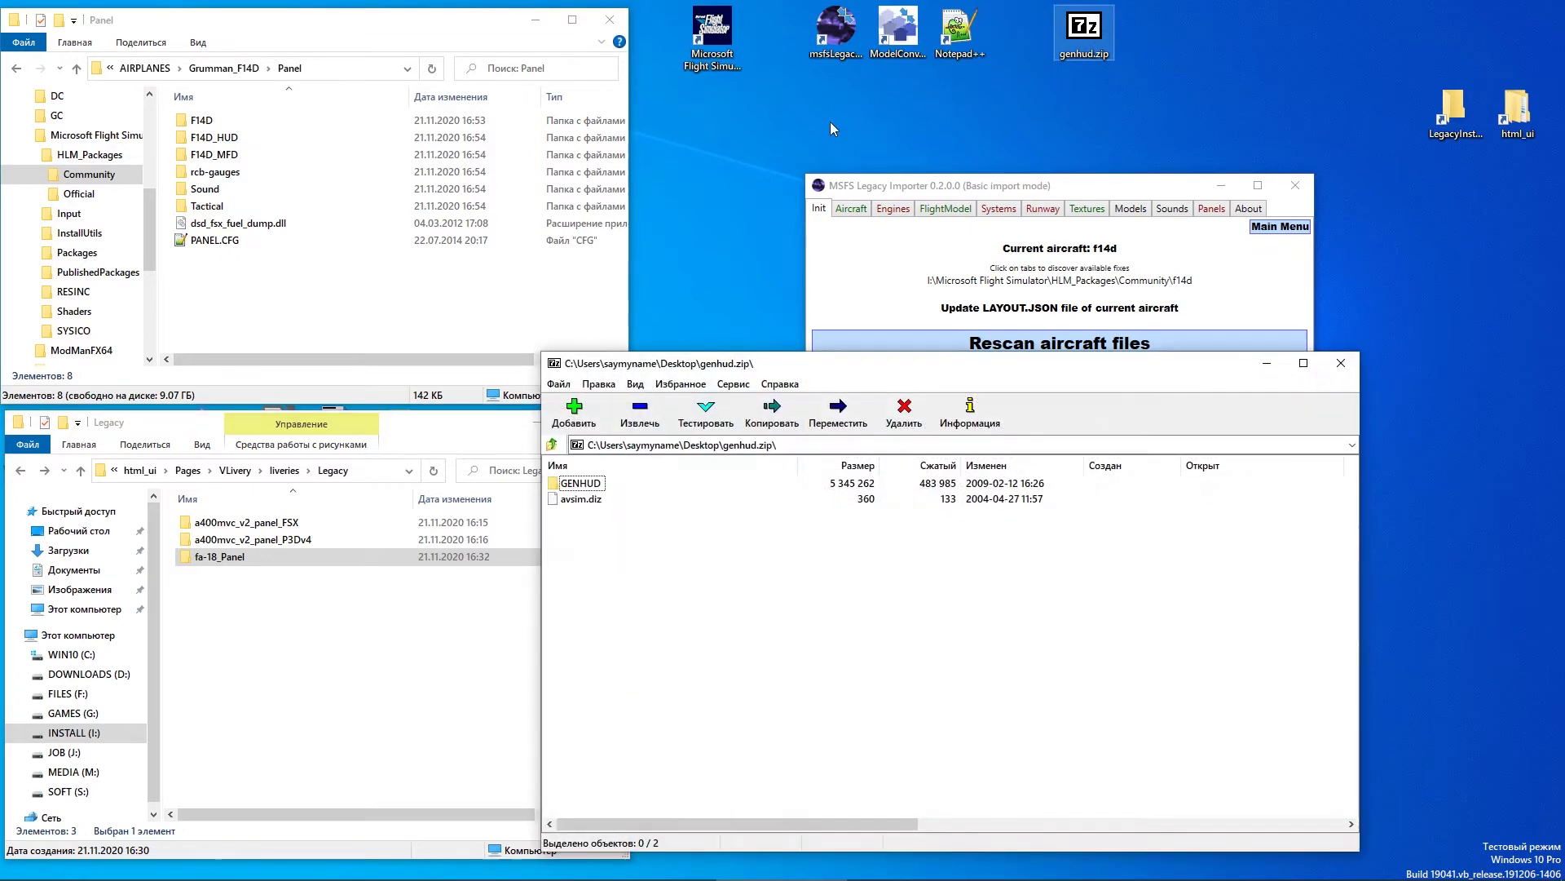
click(598, 486)
double_click(595, 486)
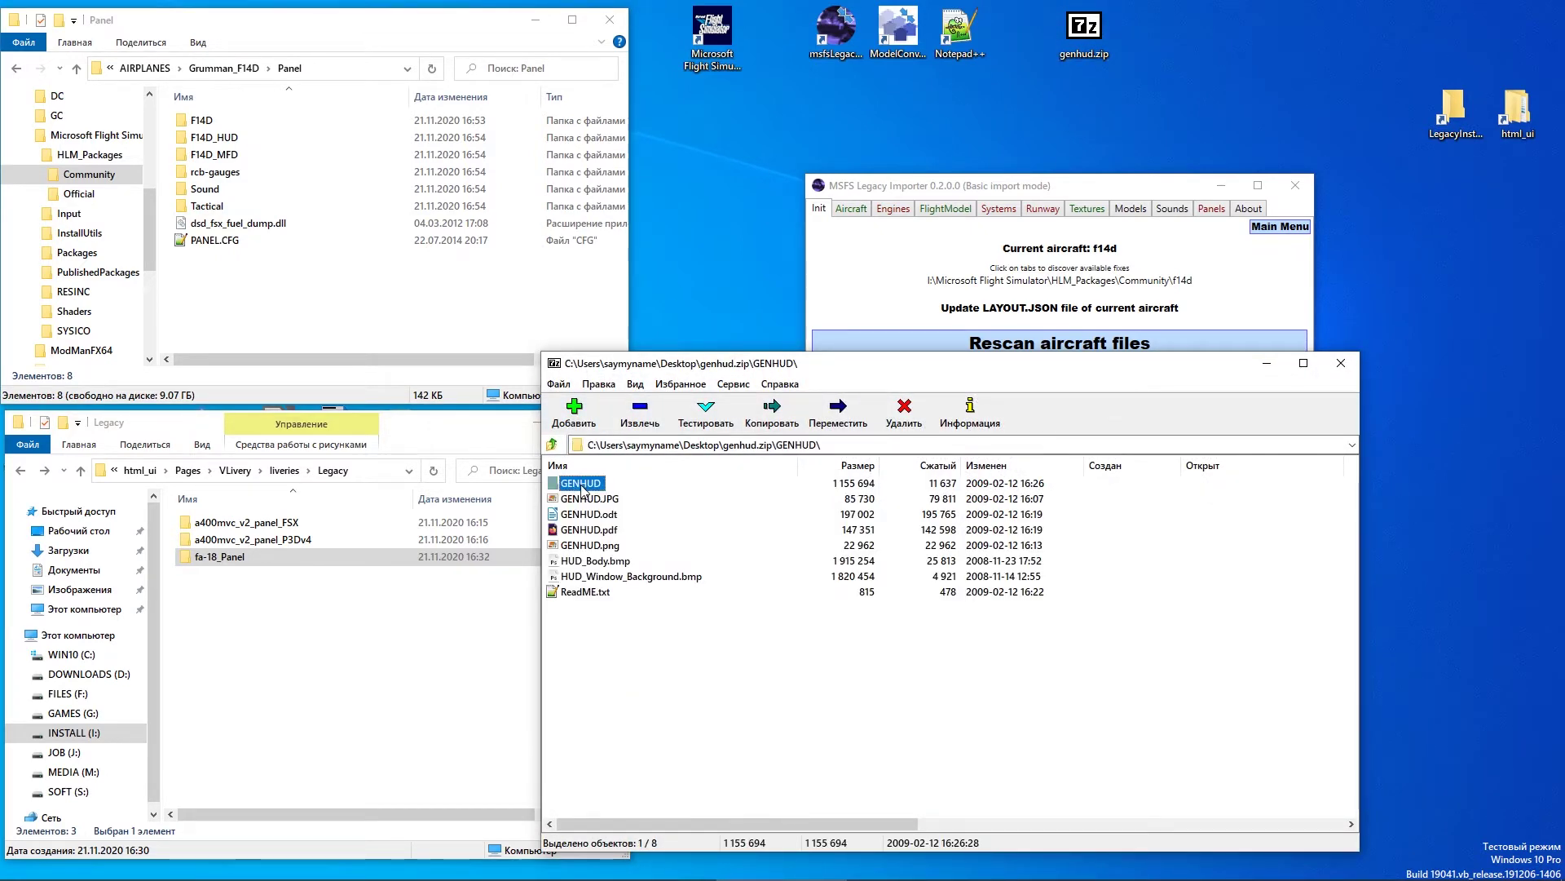
double_click(583, 487)
click(552, 445)
drag(580, 484, 582, 498)
drag(289, 278, 244, 286)
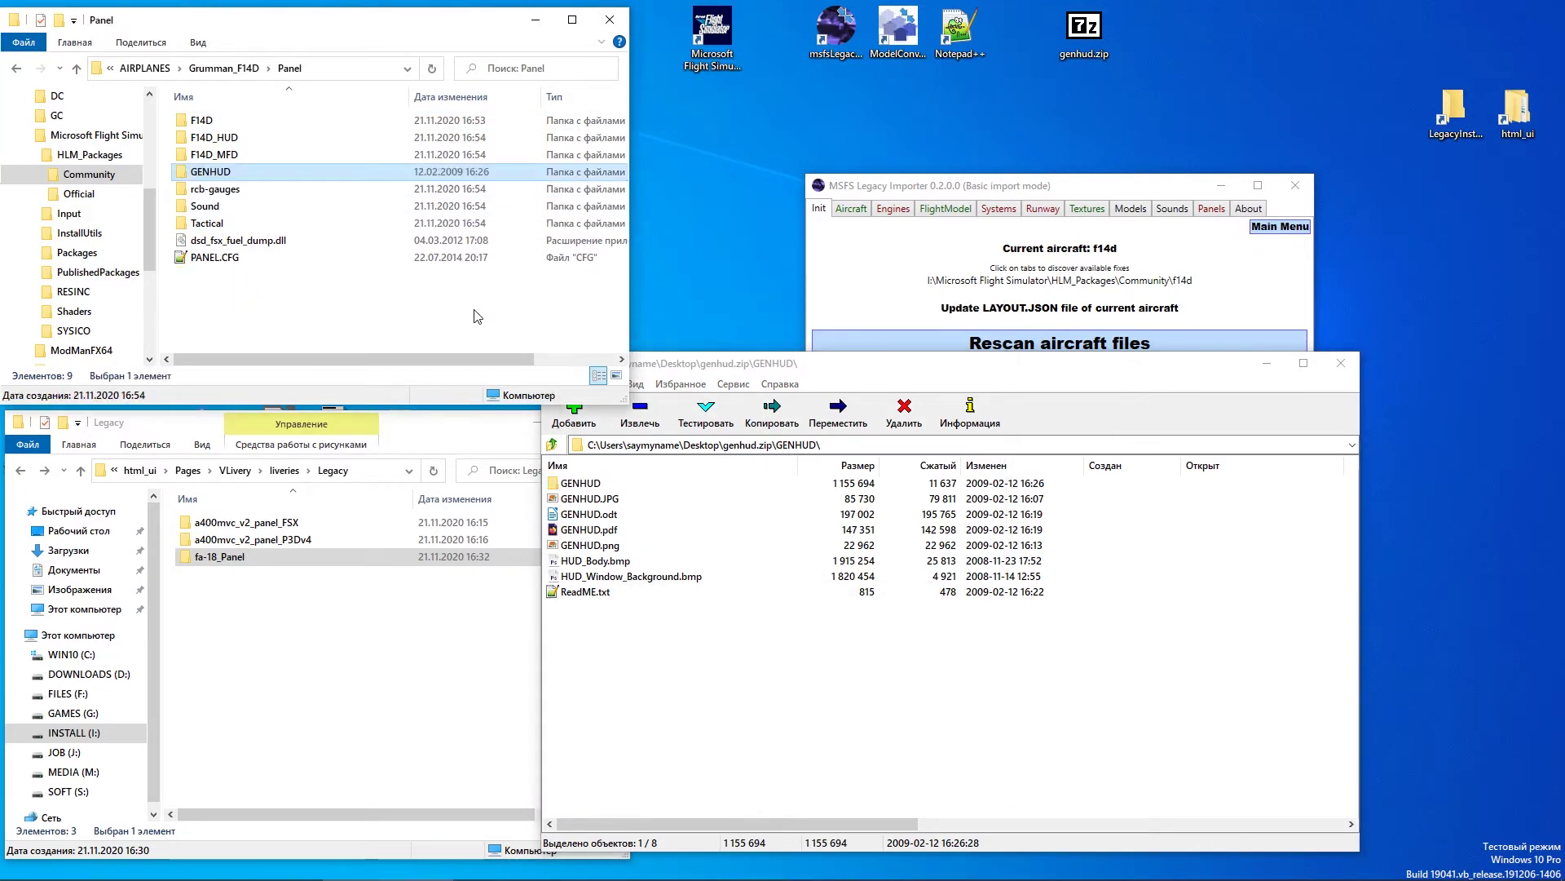
click(1265, 365)
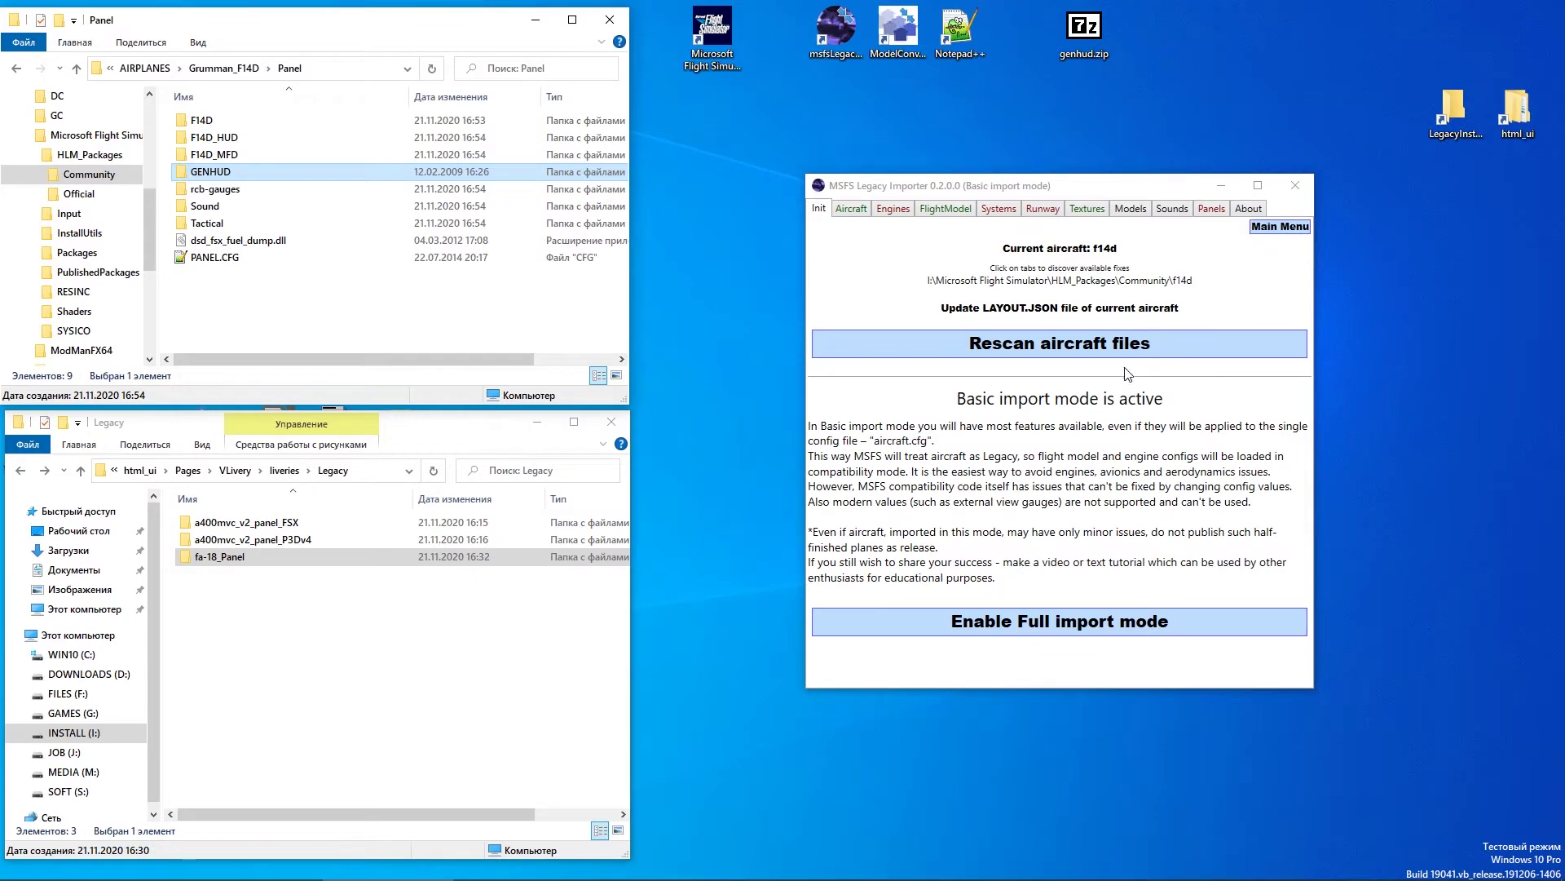
Import the F-14D panel gauges, then bring up the file options for .PANEL.CFG in the Panel folder
click(1213, 210)
scroll(939, 378, down, 3)
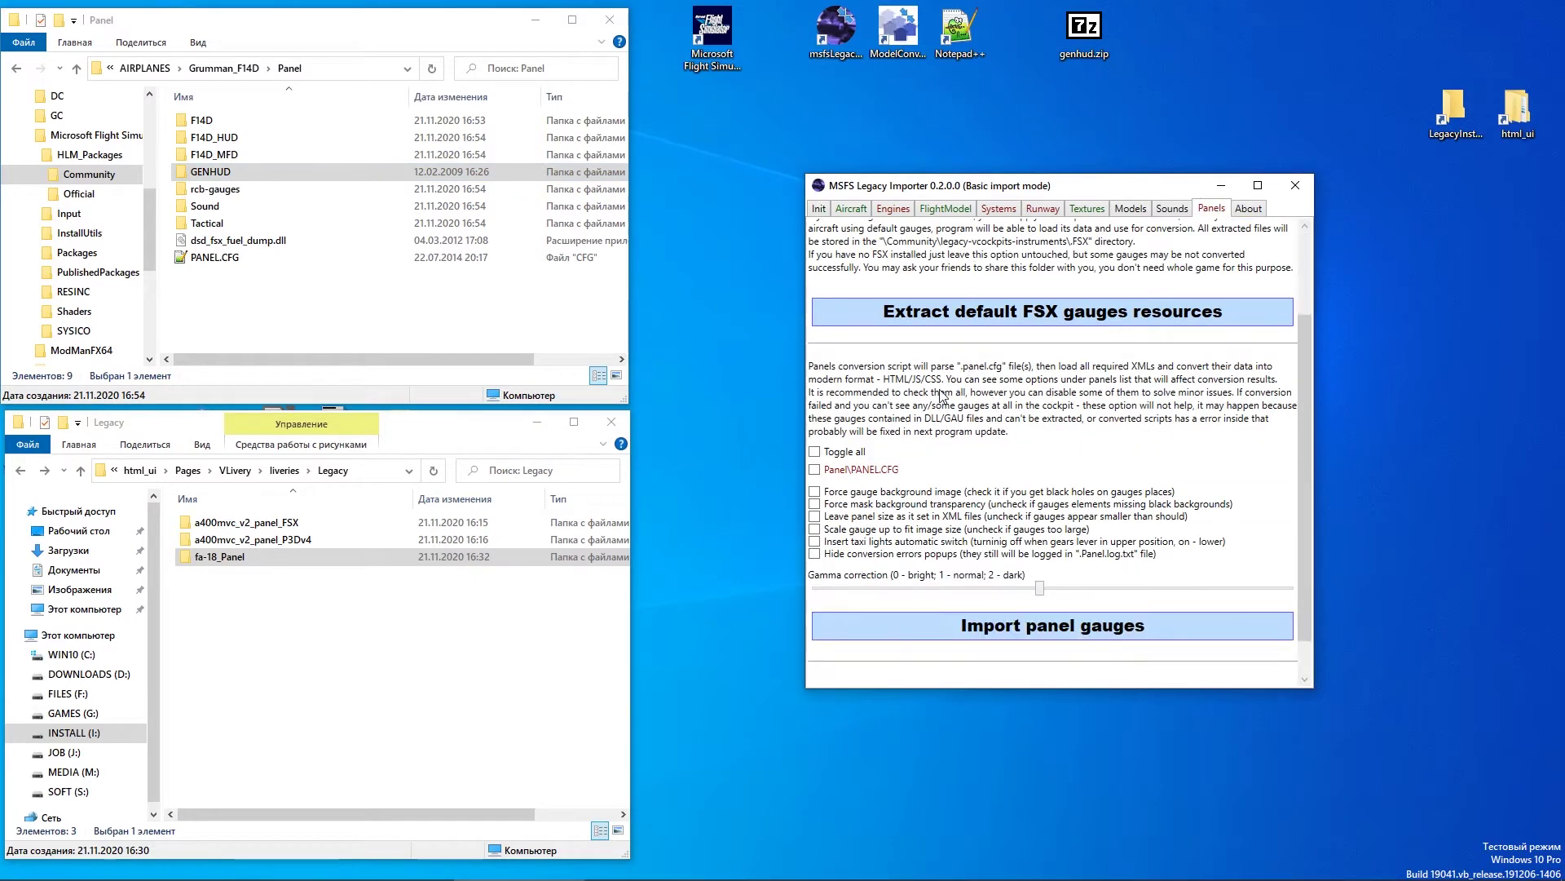
click(1071, 624)
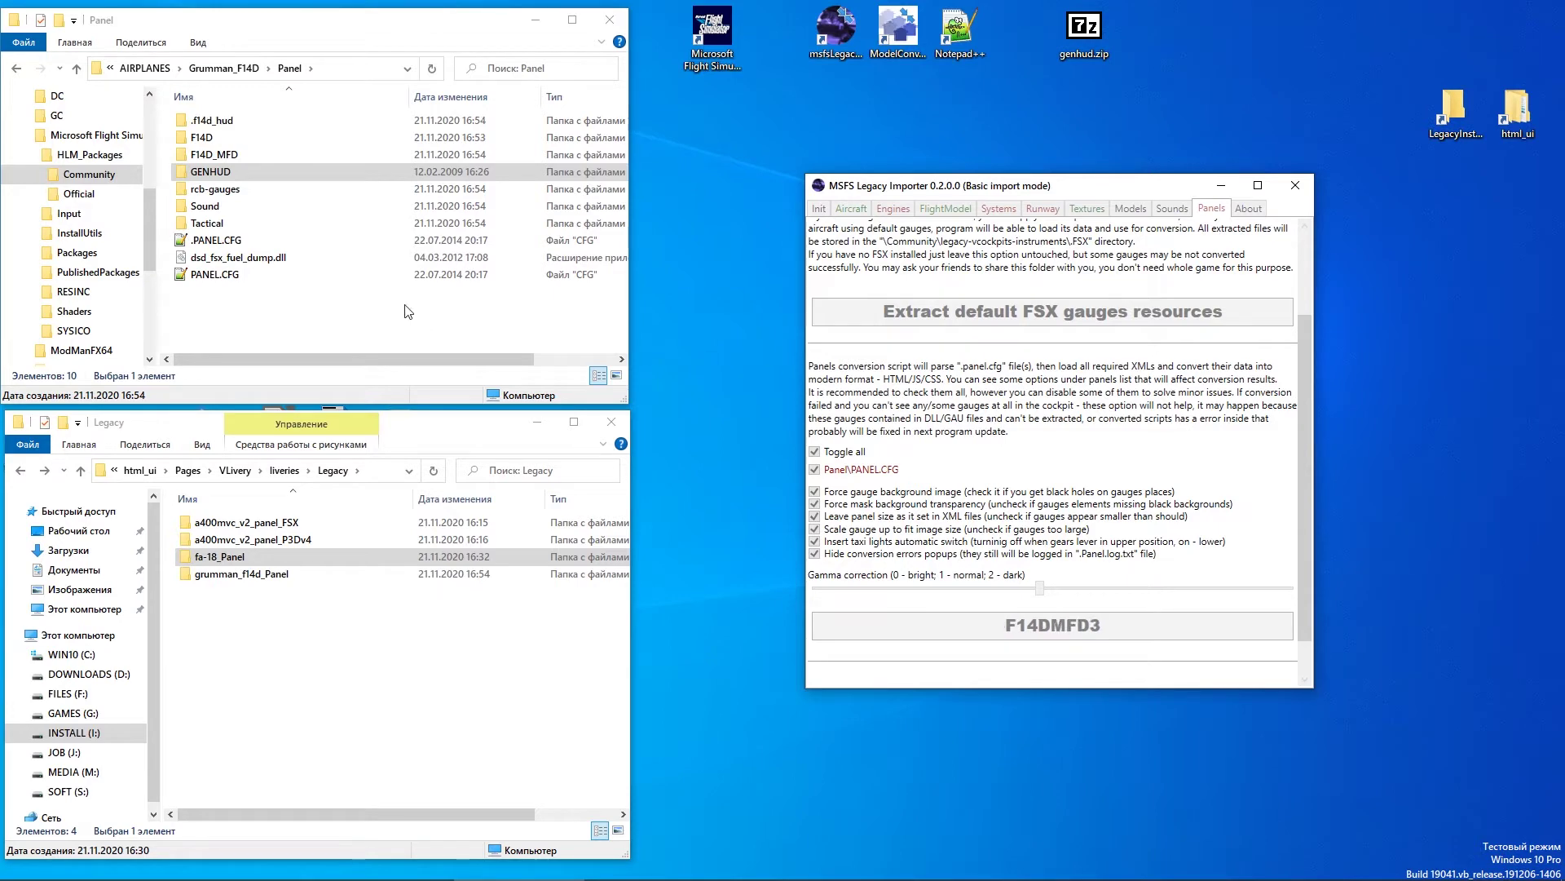
click(377, 308)
right_click(216, 240)
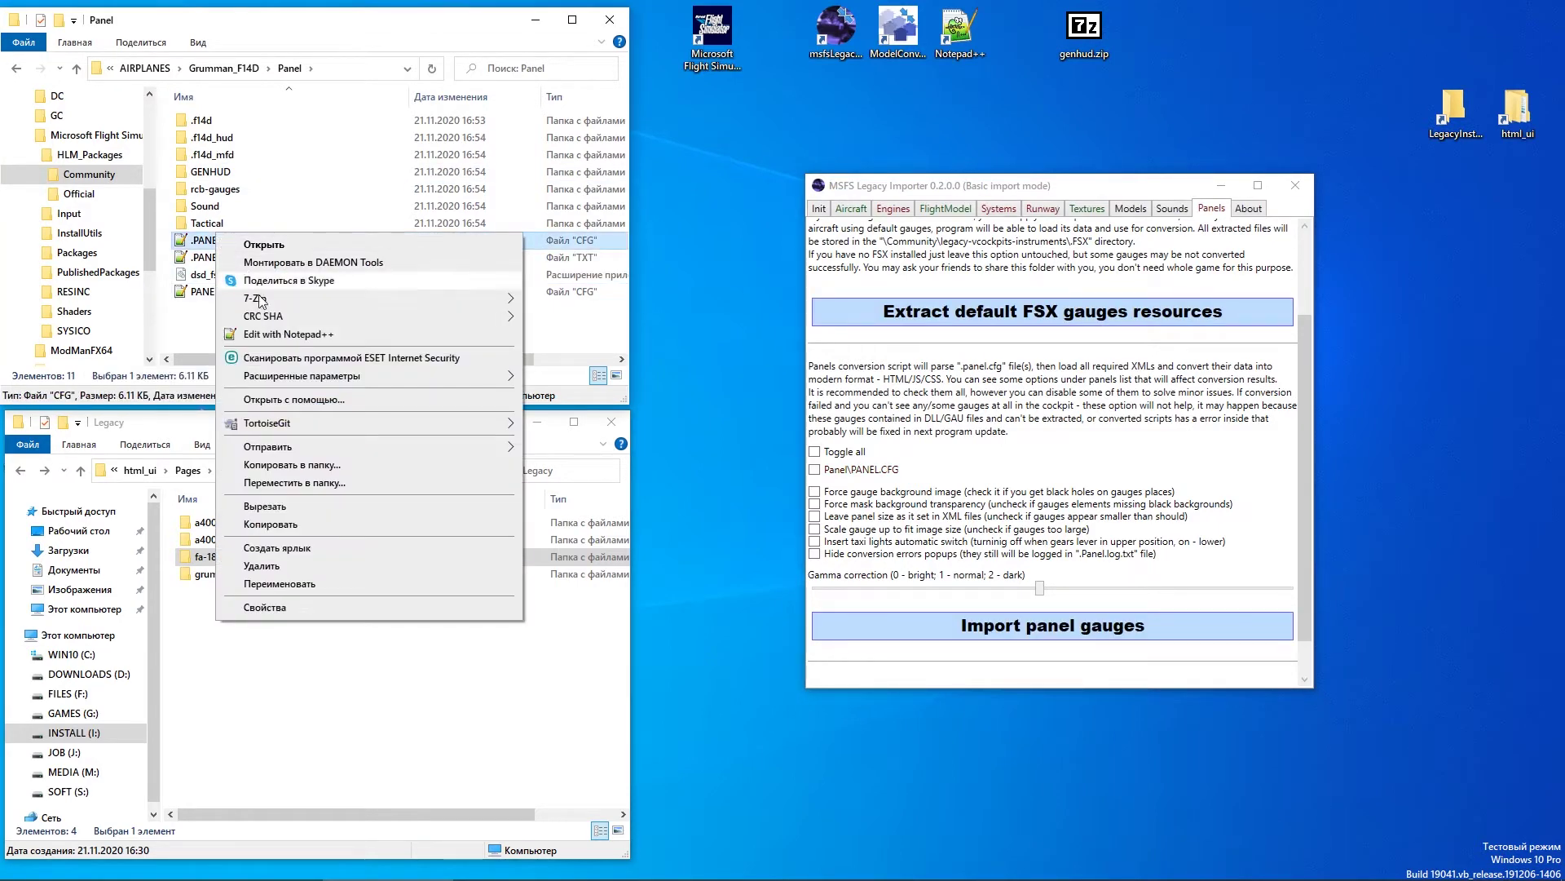
Open .PANEL.CFG in Notepad++, find all case-insensitive 'hud' matches and jump to line 147
click(279, 334)
drag(383, 322, 481, 147)
scroll(679, 354, down, 1)
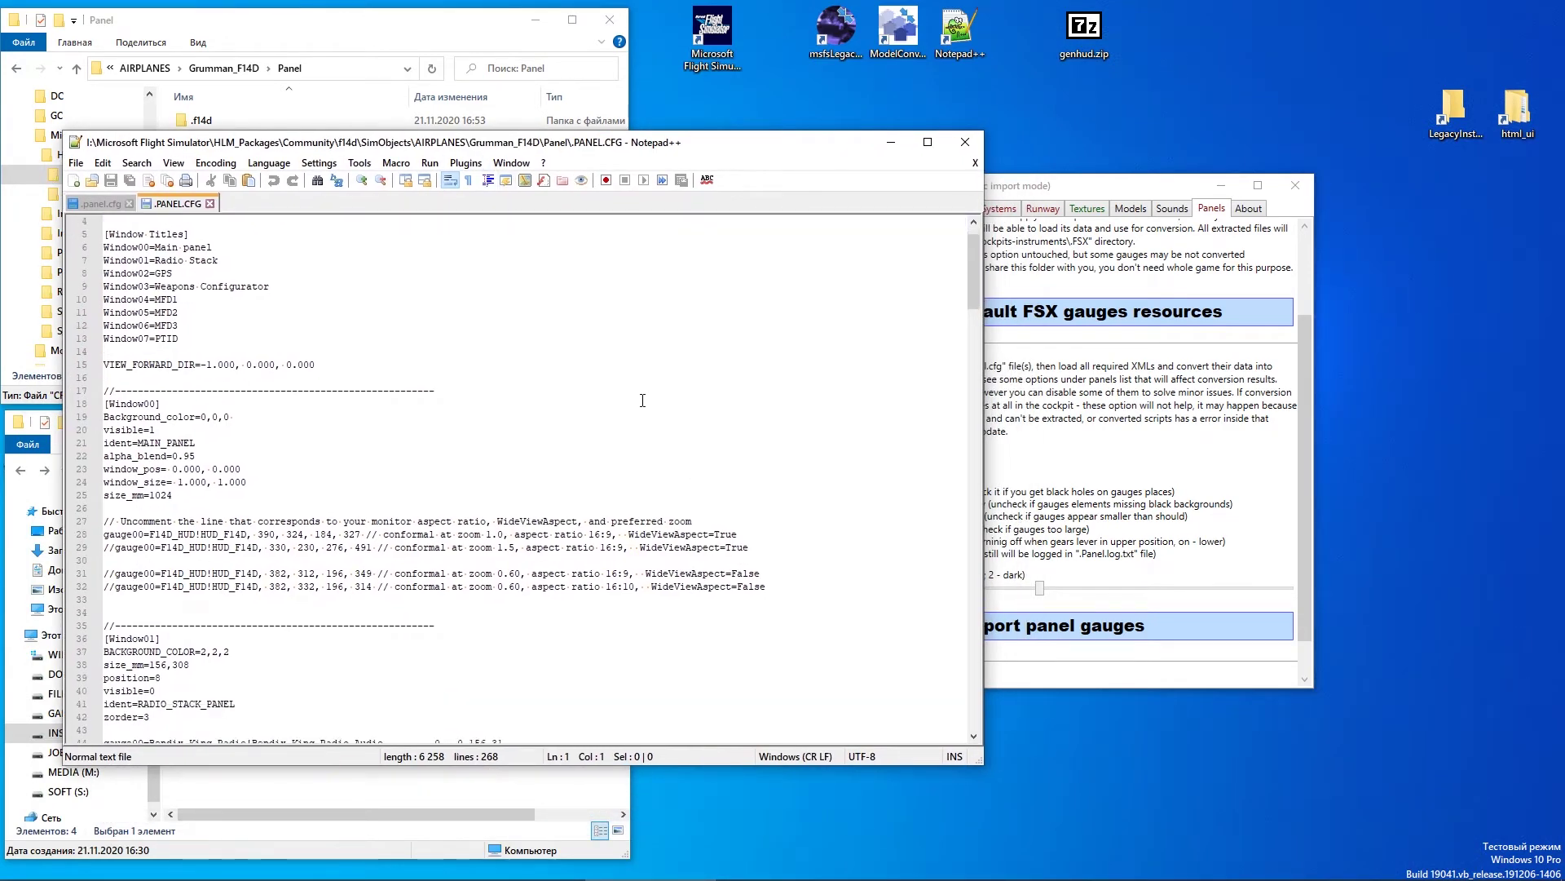
key(ctrl+f)
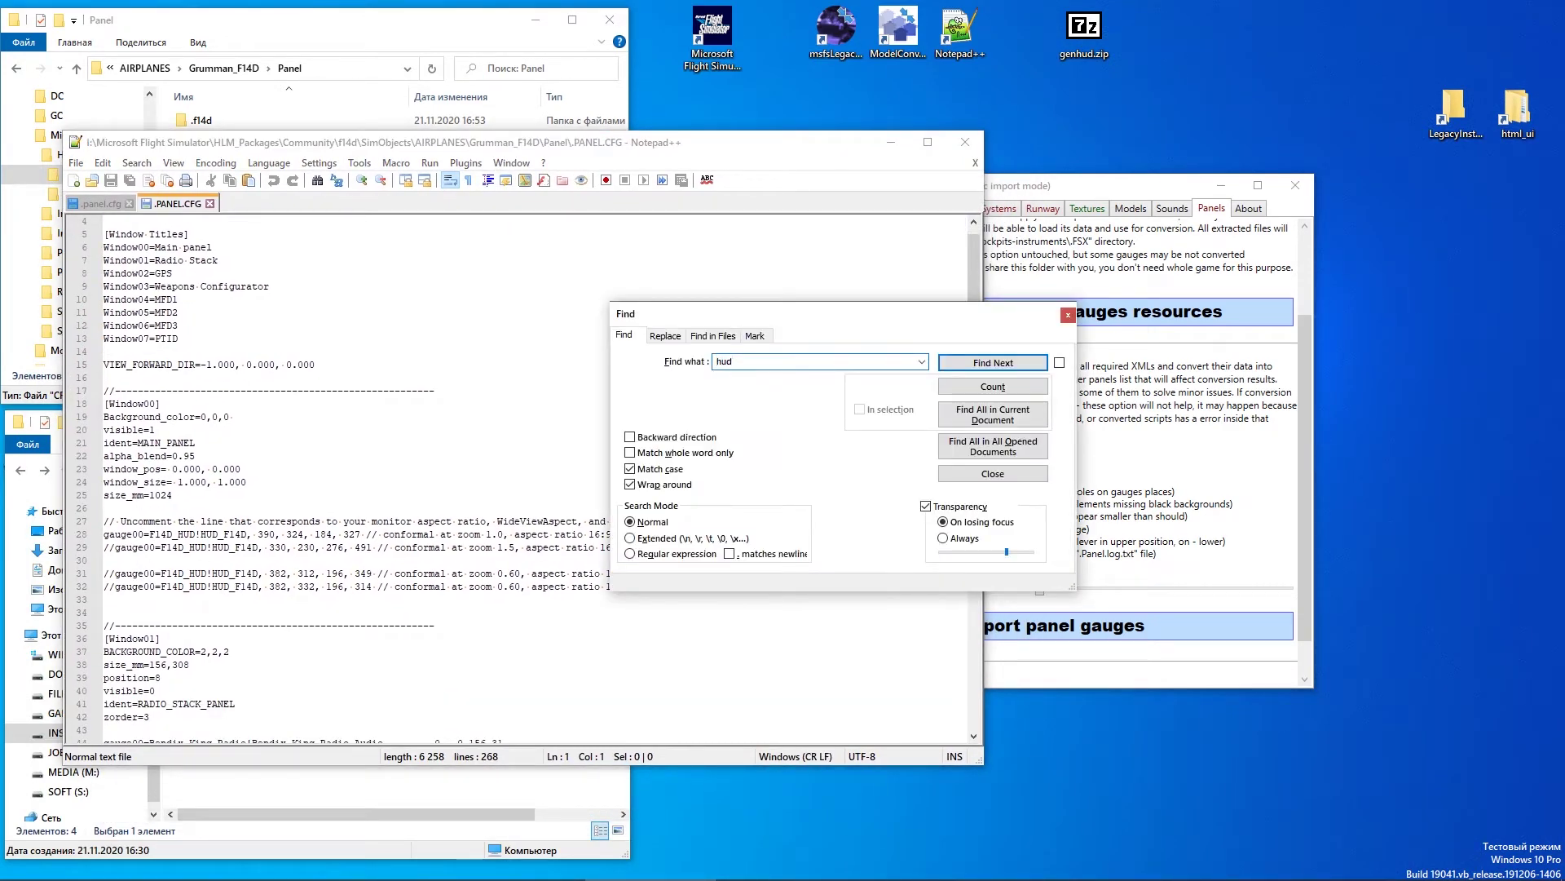
click(999, 419)
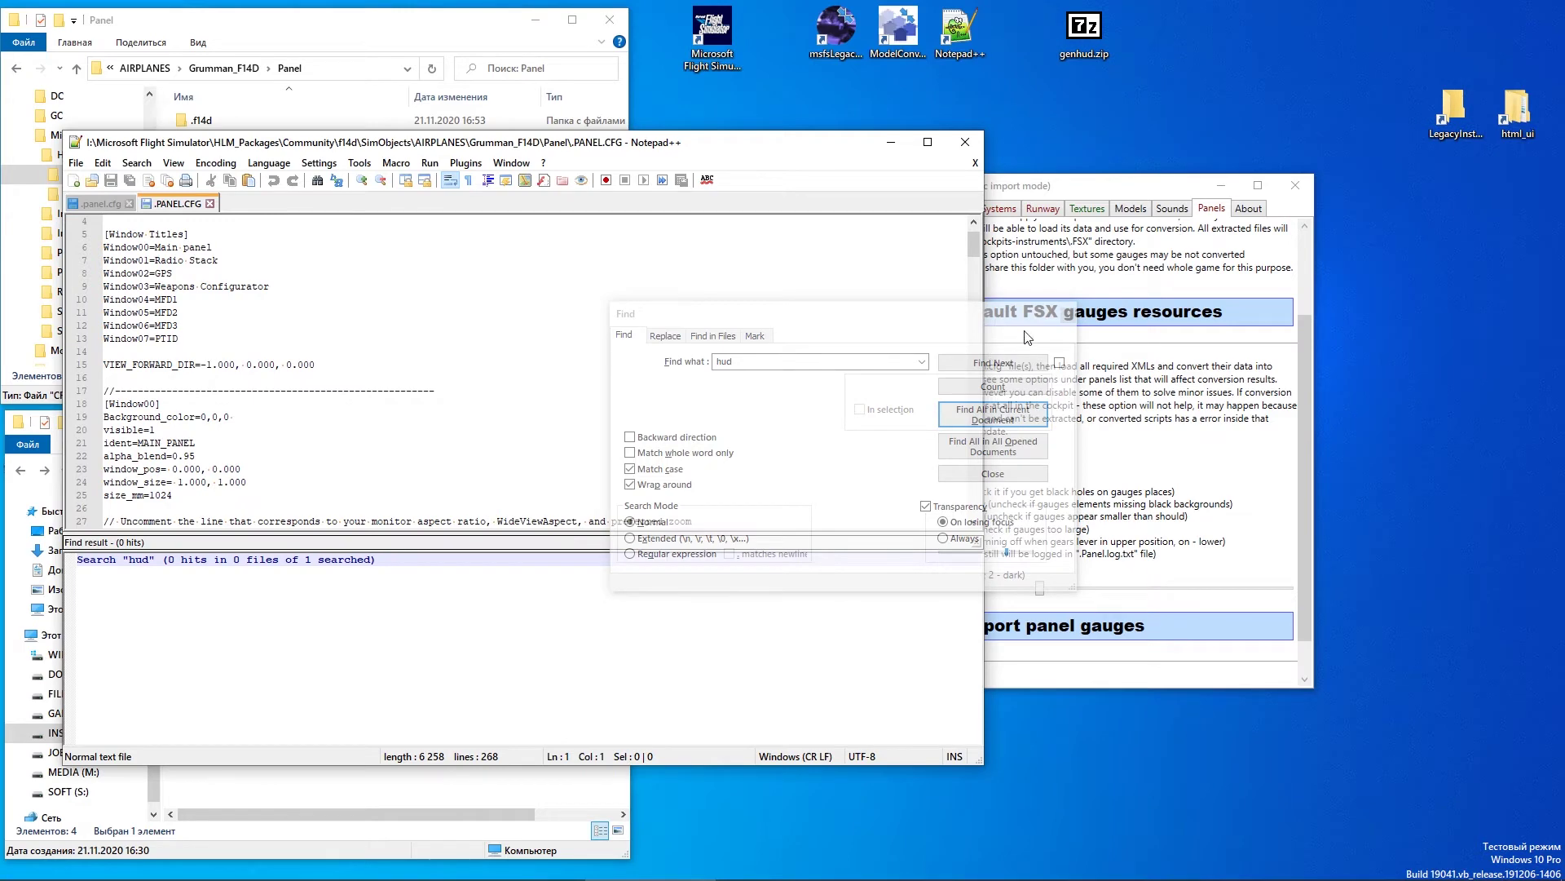
click(650, 472)
click(993, 415)
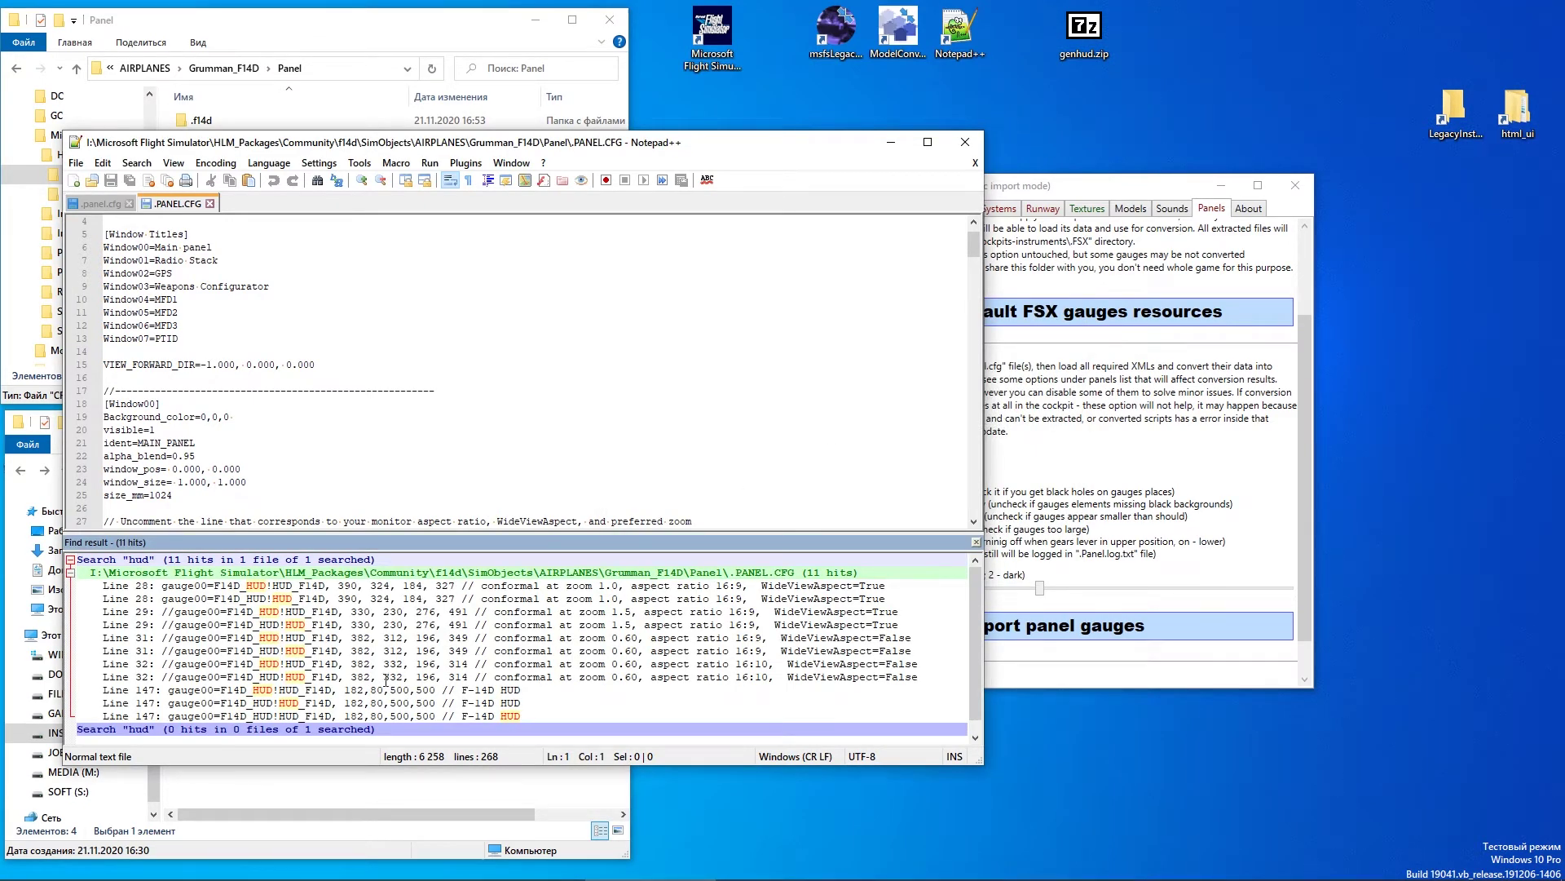
double_click(471, 716)
Duplicate the line 147 HUD gauge entry and comment out the original with ';'
scroll(424, 408, up, 2)
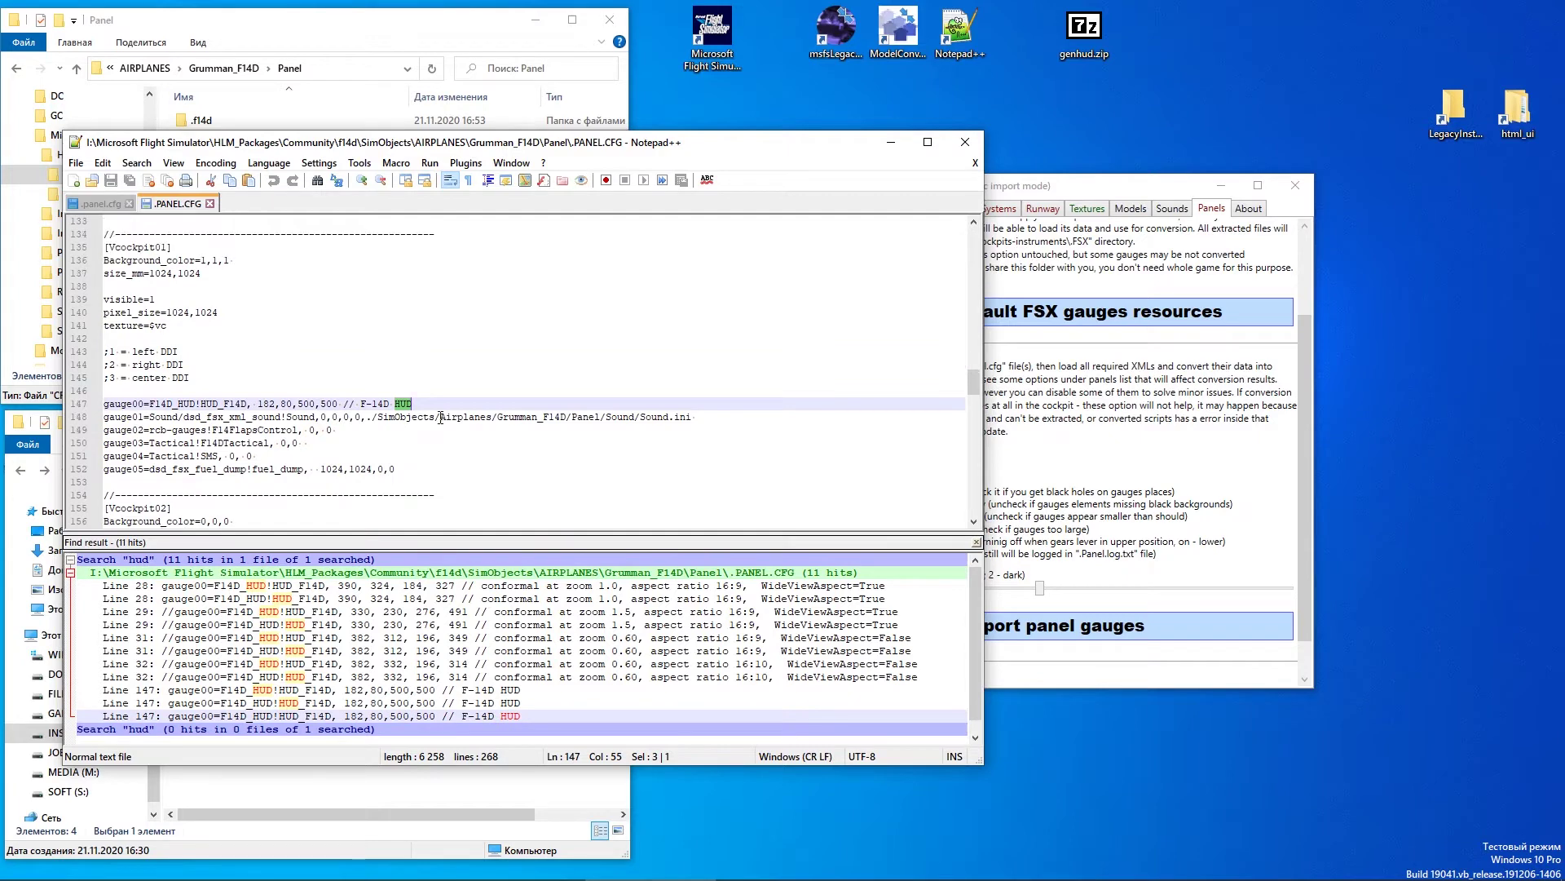
scroll(393, 385, down, 1)
key(ctrl+d)
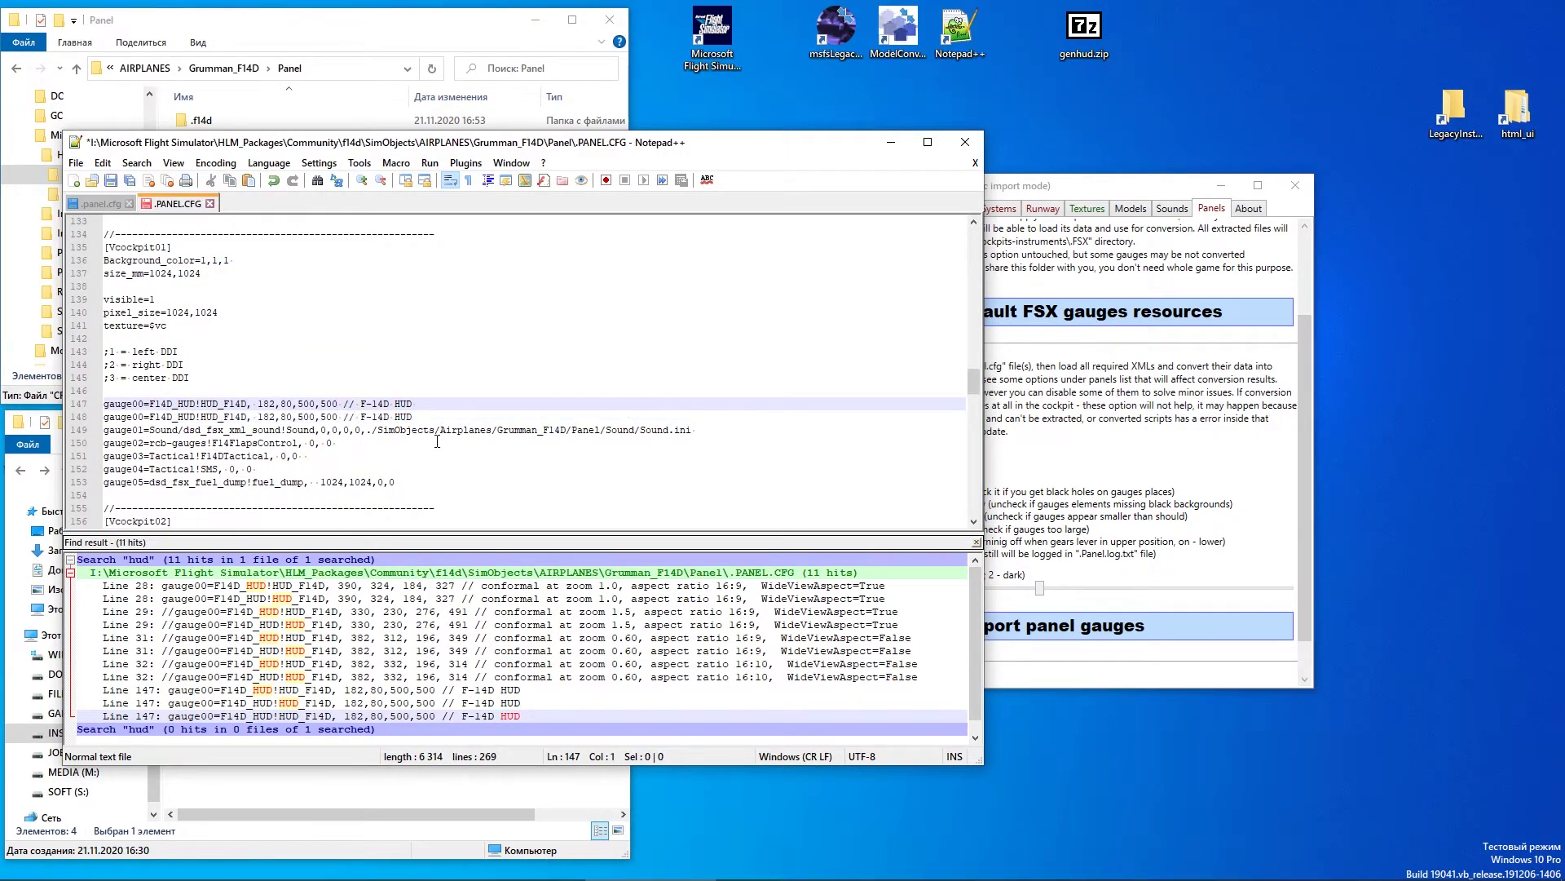
text(;)
key(Down)
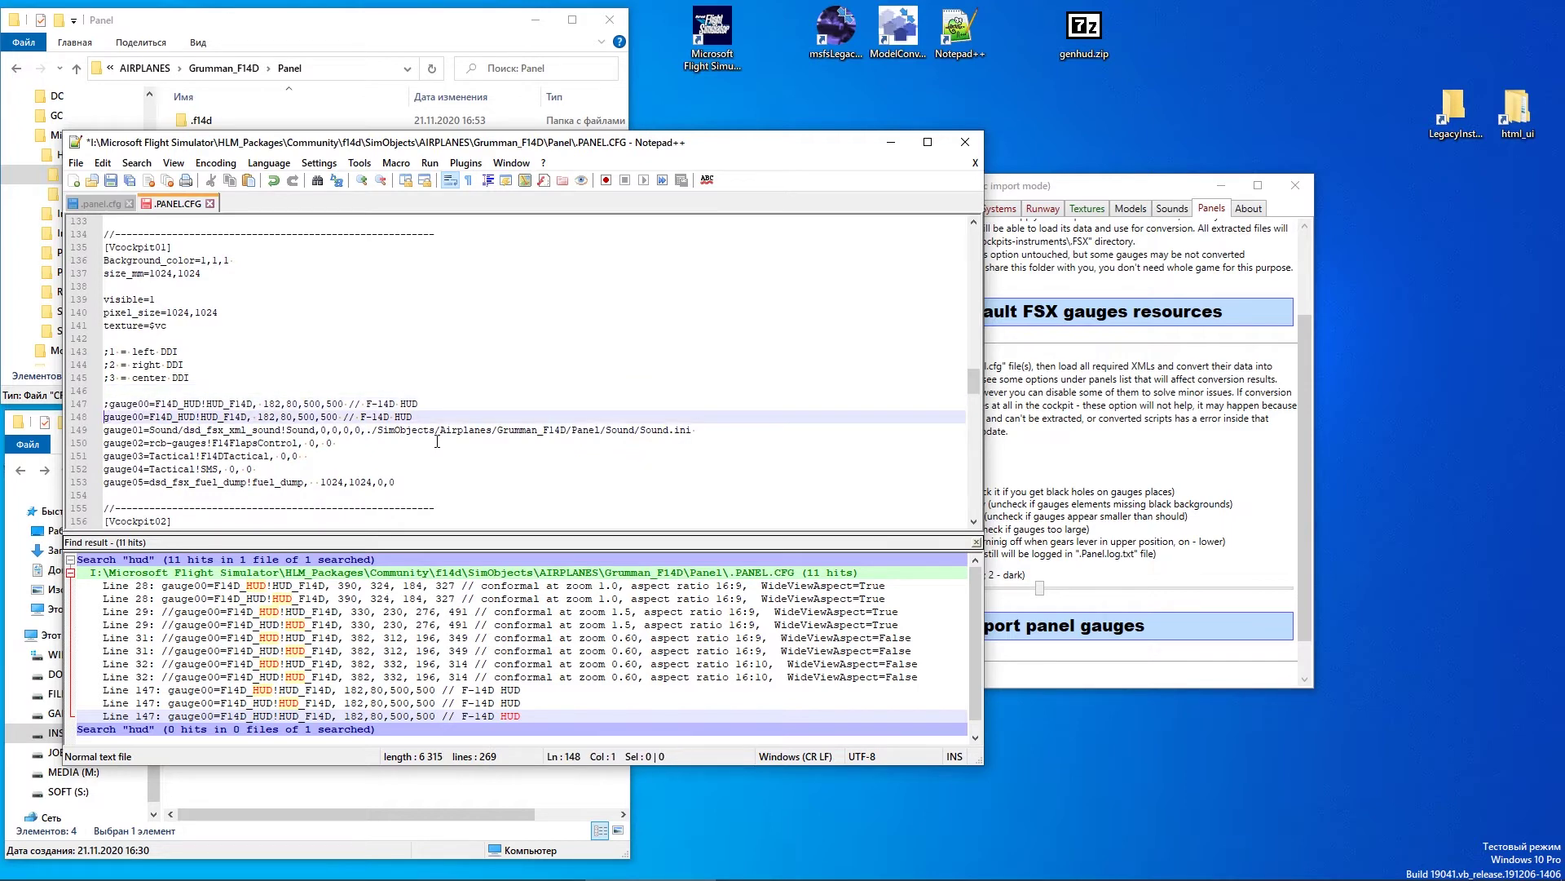
Put the GENHUD folder's name into edit mode in Explorer to copy it
drag(288, 152, 551, 216)
click(207, 172)
key(F2)
key(ctrl+c)
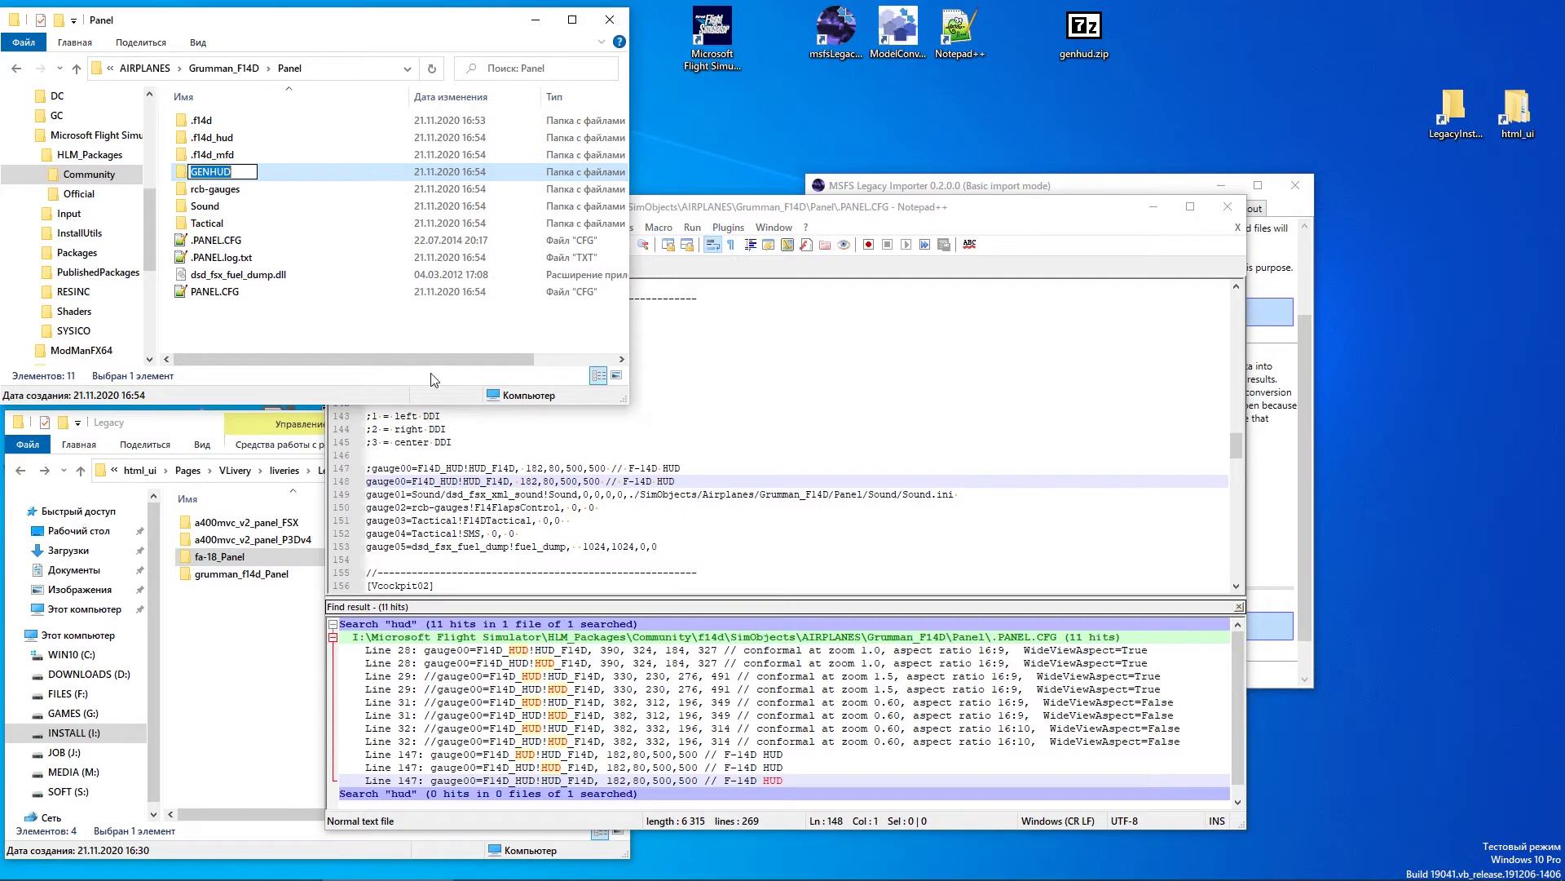
Paste GENHUD over F14D_HUD on line 148 and confirm the GENHUD folder holds HUD.xml
click(420, 507)
double_click(437, 481)
key(ctrl+v)
click(207, 189)
double_click(204, 171)
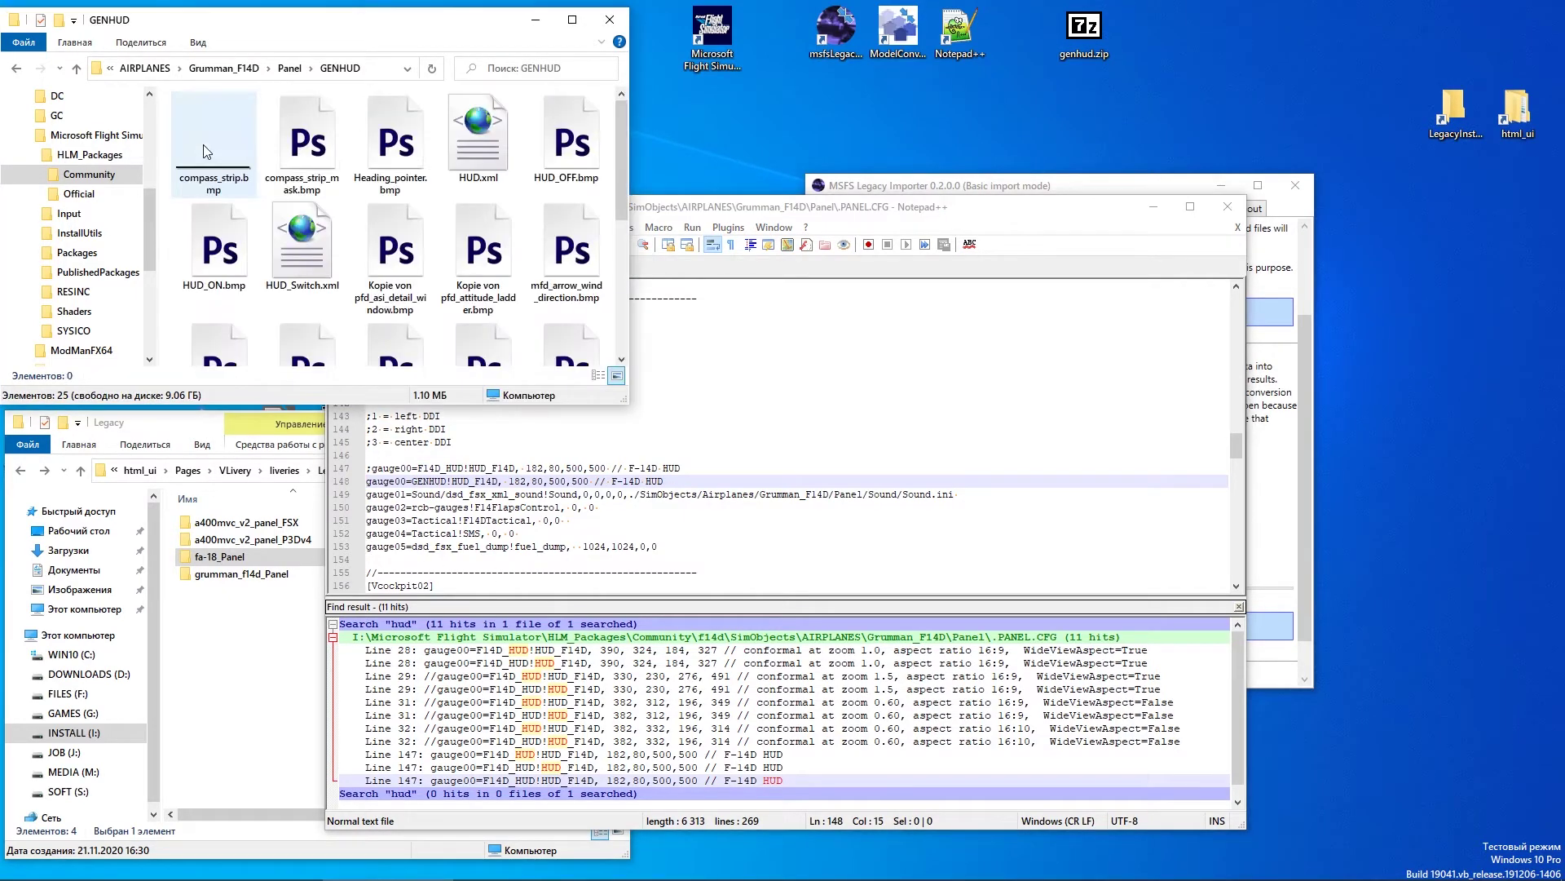
click(468, 181)
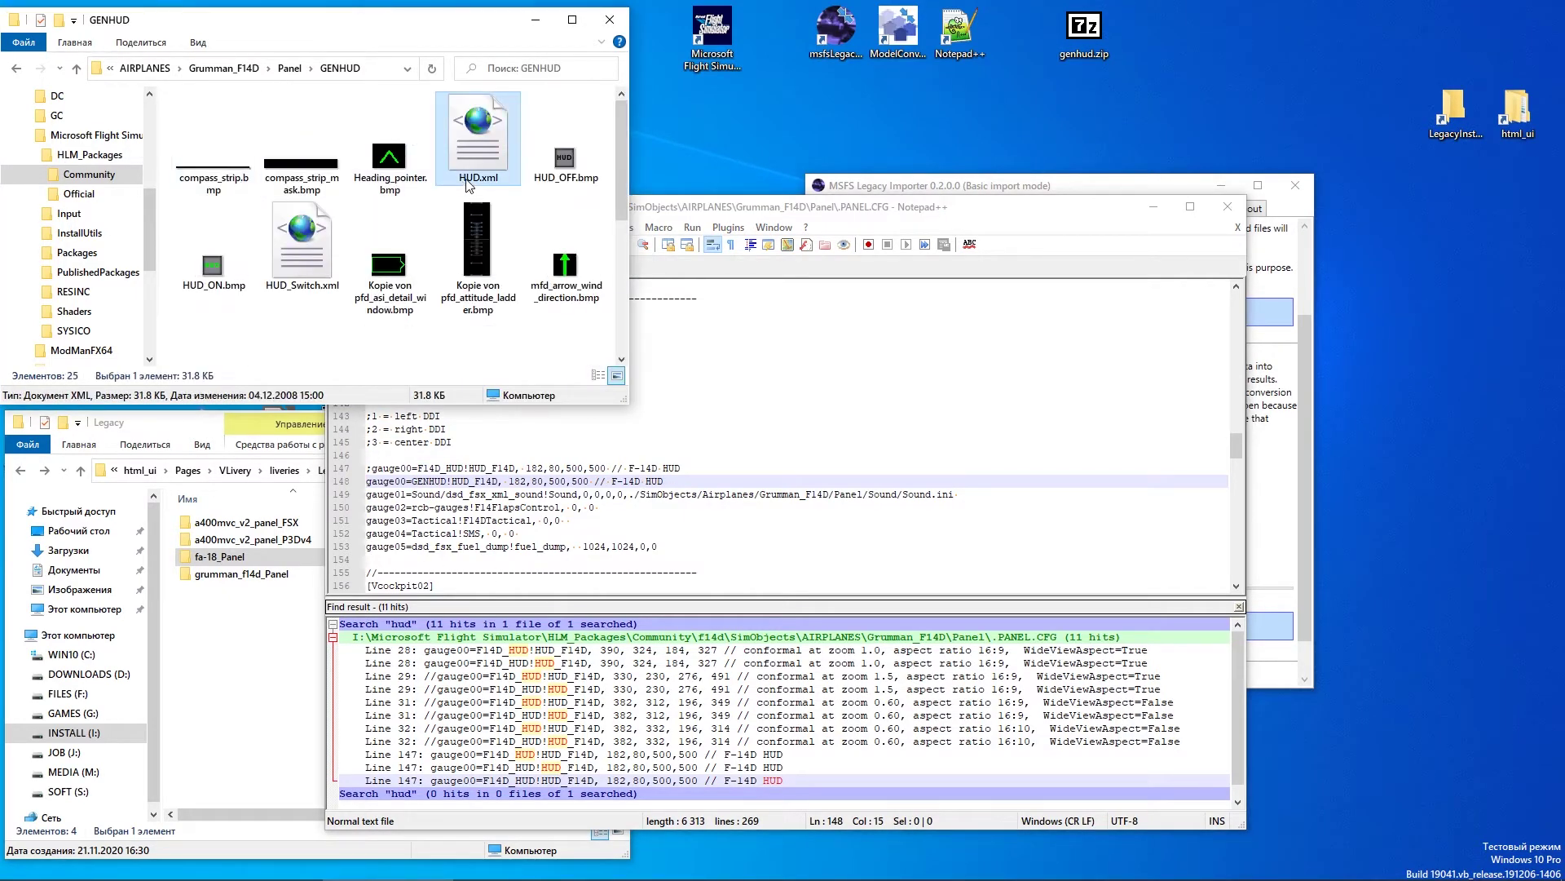
click(290, 68)
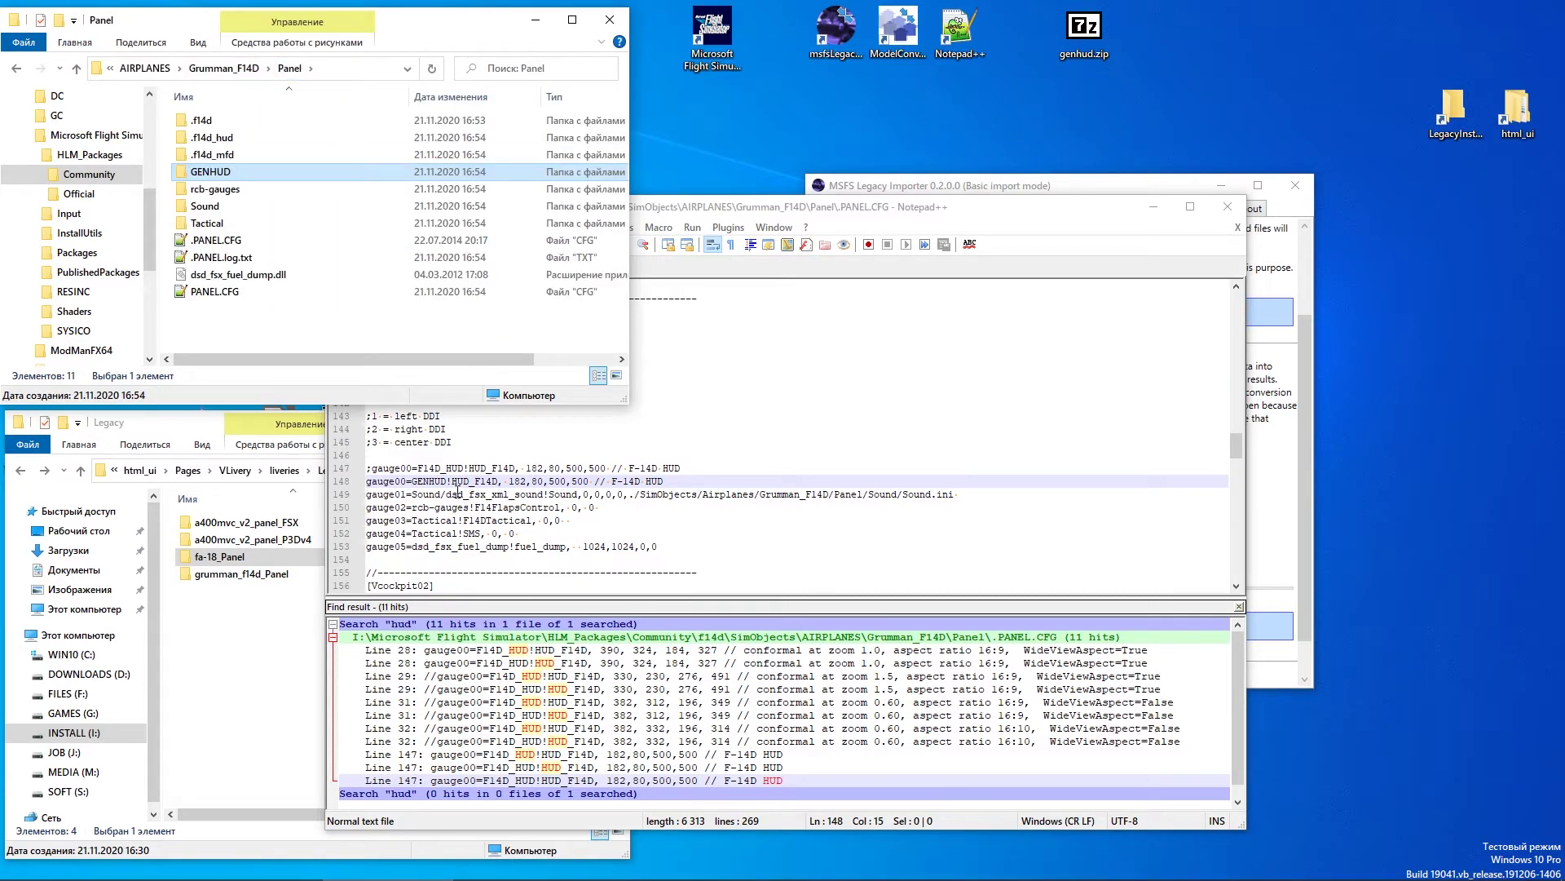
Delete the _F14D suffix and trailing comment so line 148 reads gauge00=GENHUD!HUD, 182,80,500,500
click(459, 493)
drag(470, 481, 499, 481)
key(Delete)
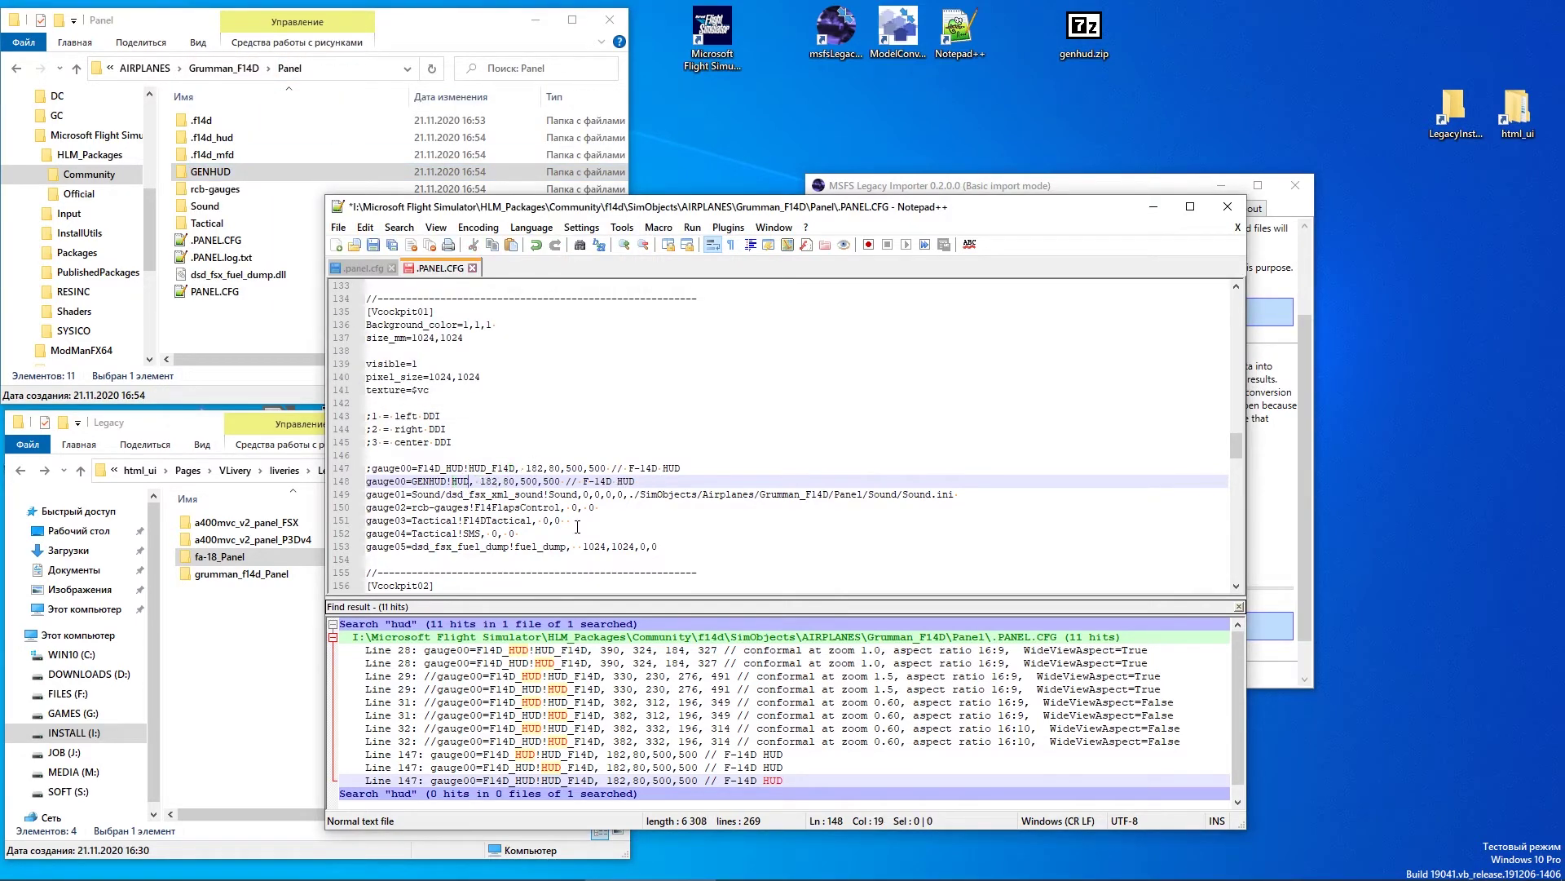
key(shift+End)
key(Delete)
Save .PANEL.CFG, close Notepad++ and accept the importer's reload
key(ctrl+s)
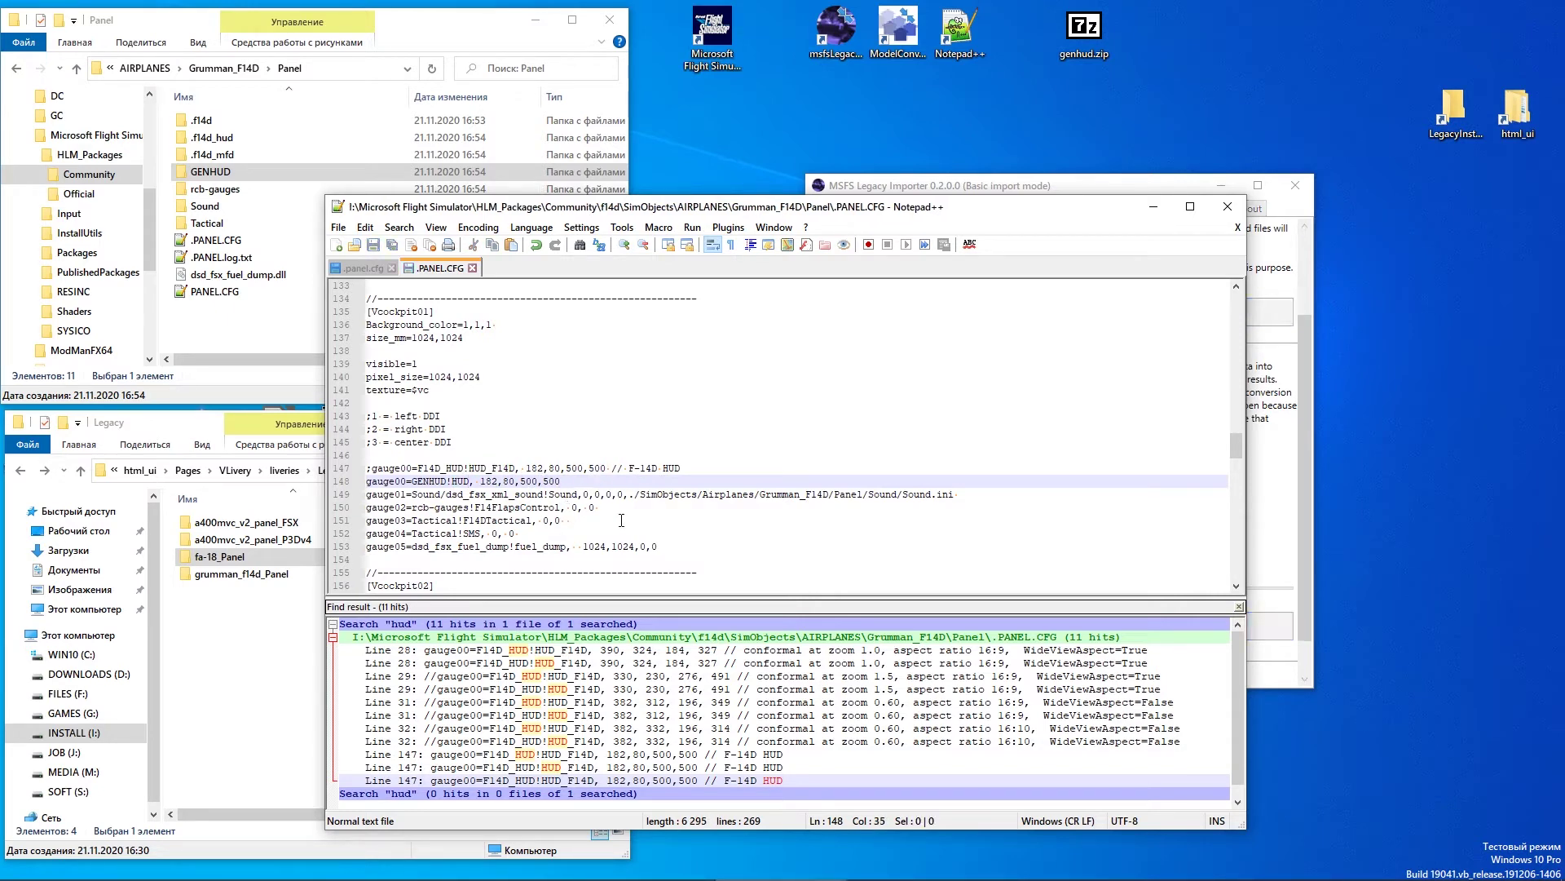
click(1228, 207)
click(795, 504)
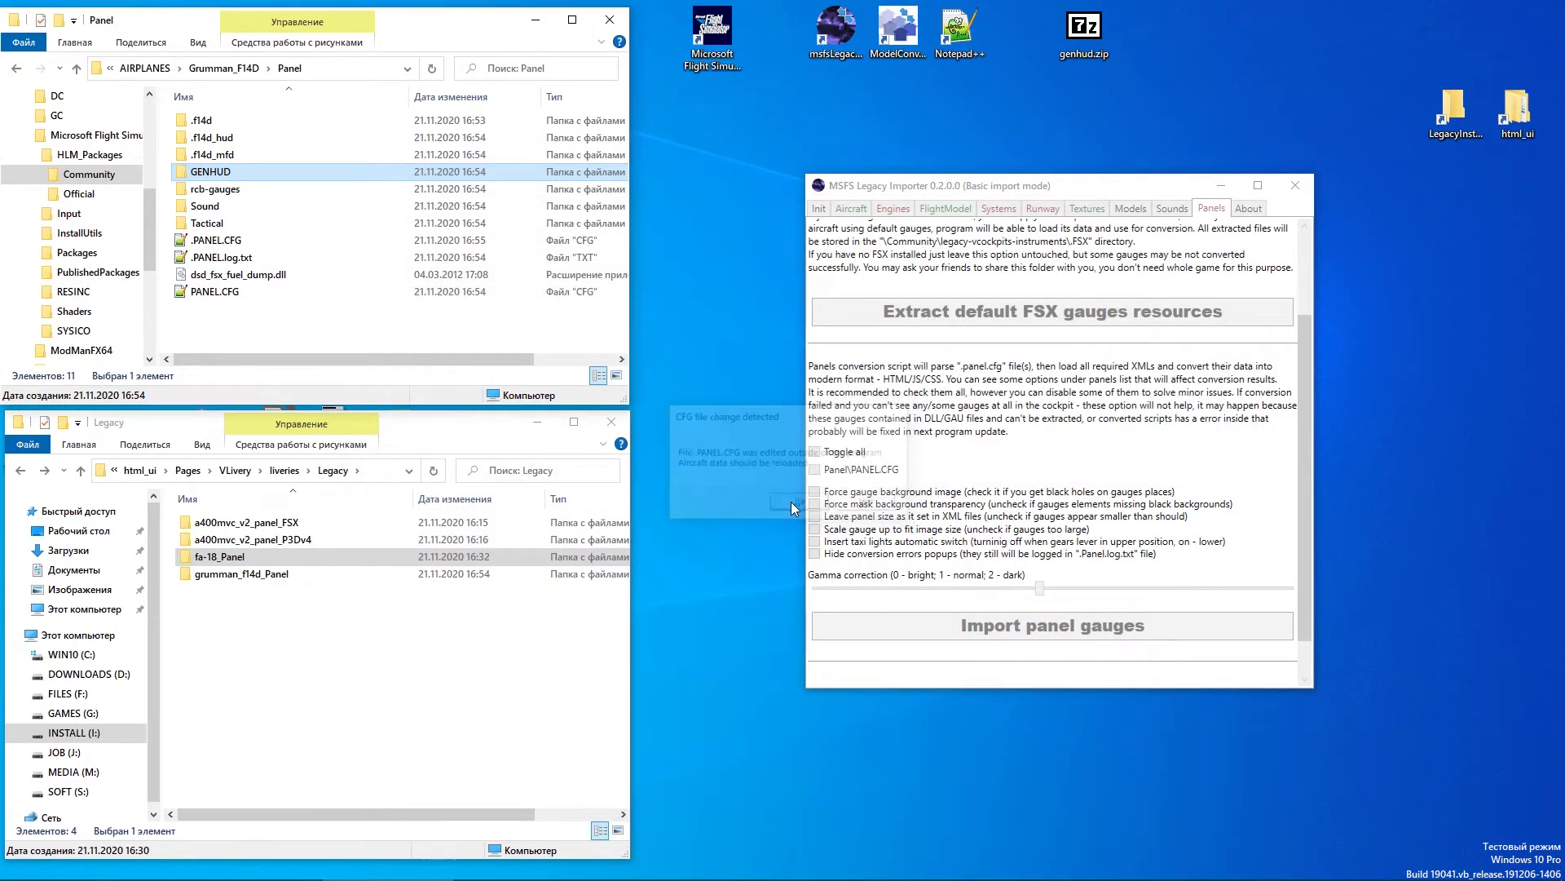
Enable Toggle all and re-import the panel gauges
click(862, 453)
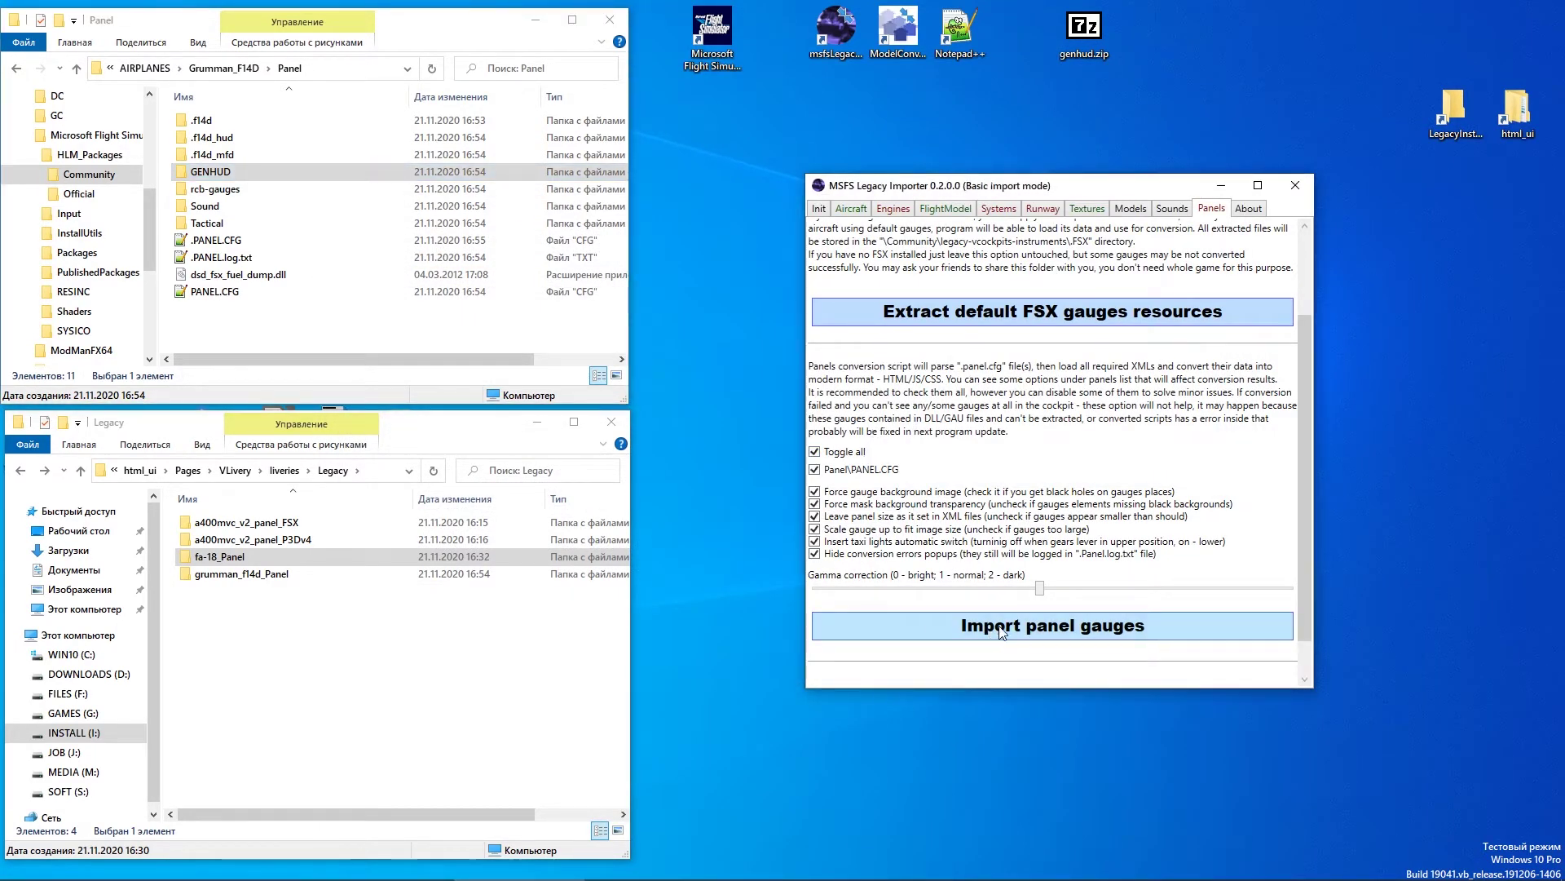
click(1029, 633)
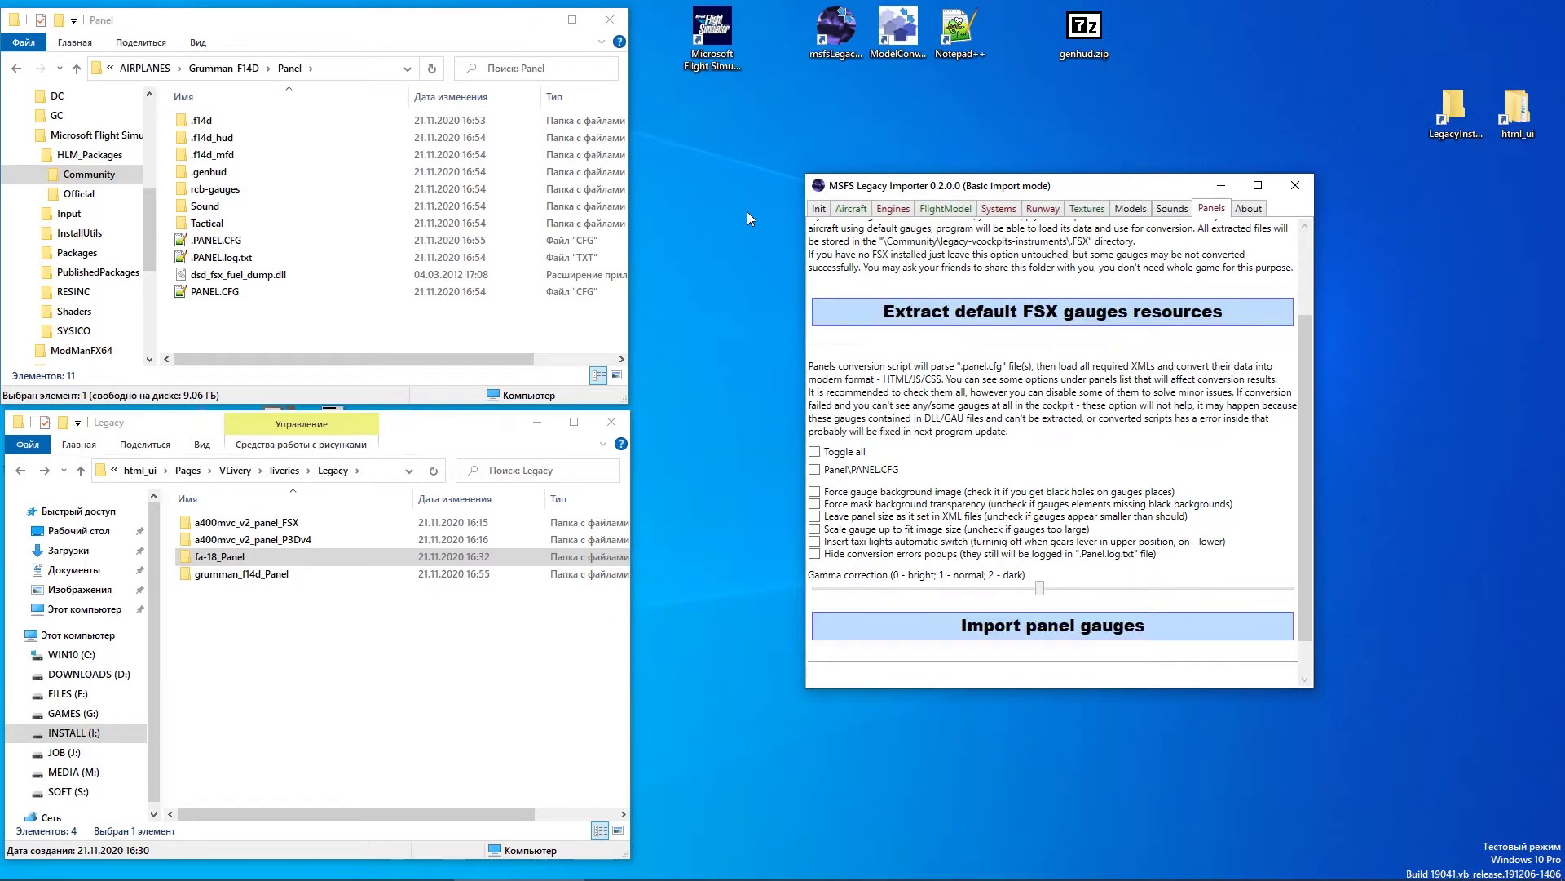
Launch Flight Simulator, fly the F-14 from the cockpit view with the interior hidden, then pause
double_click(714, 65)
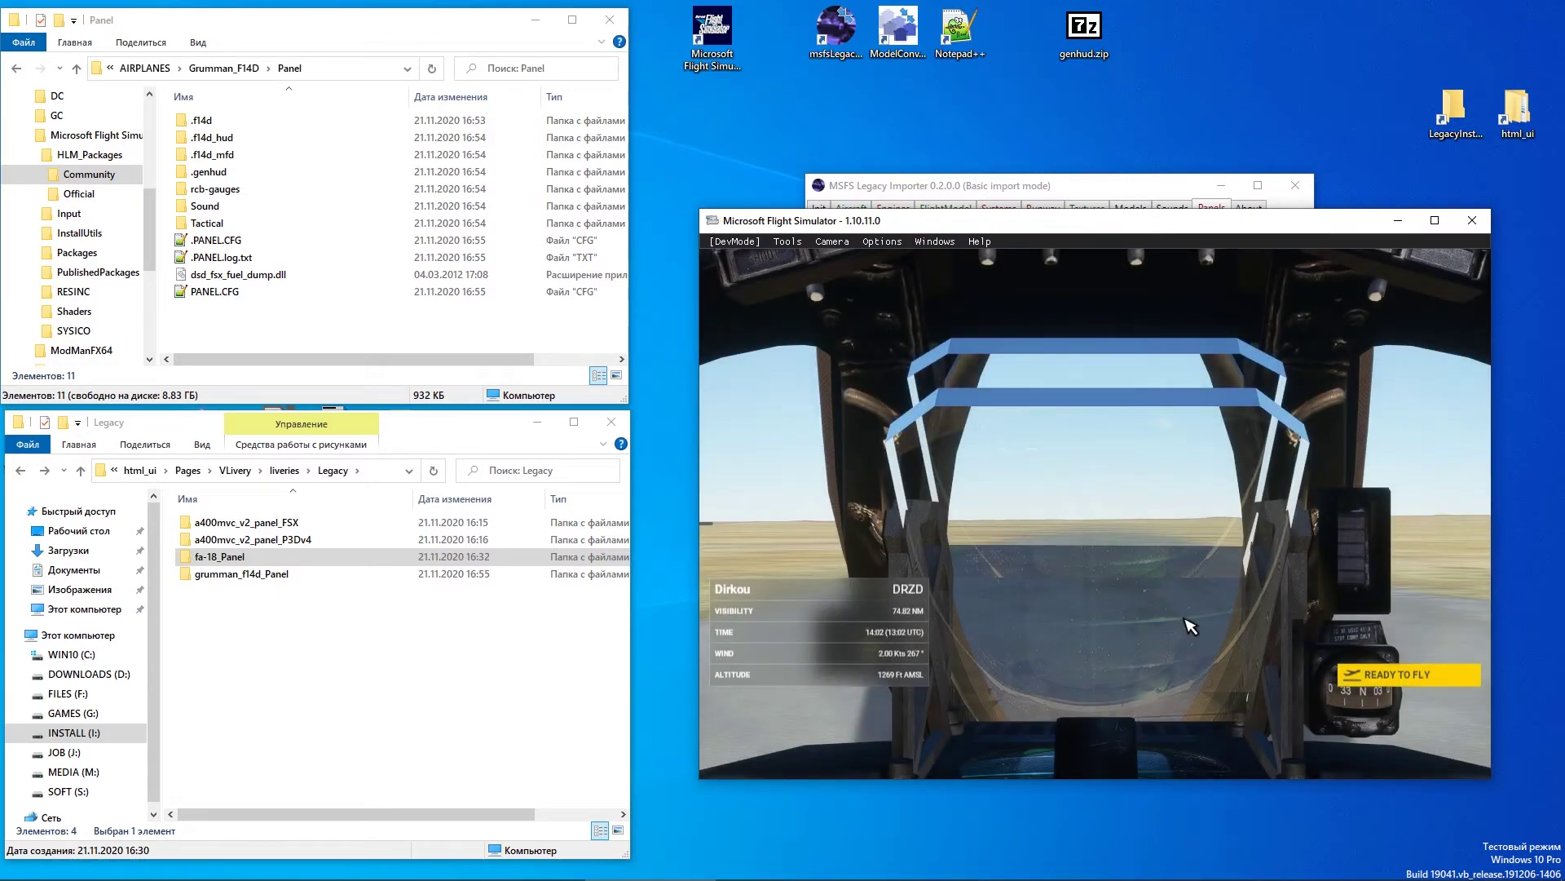
click(1343, 682)
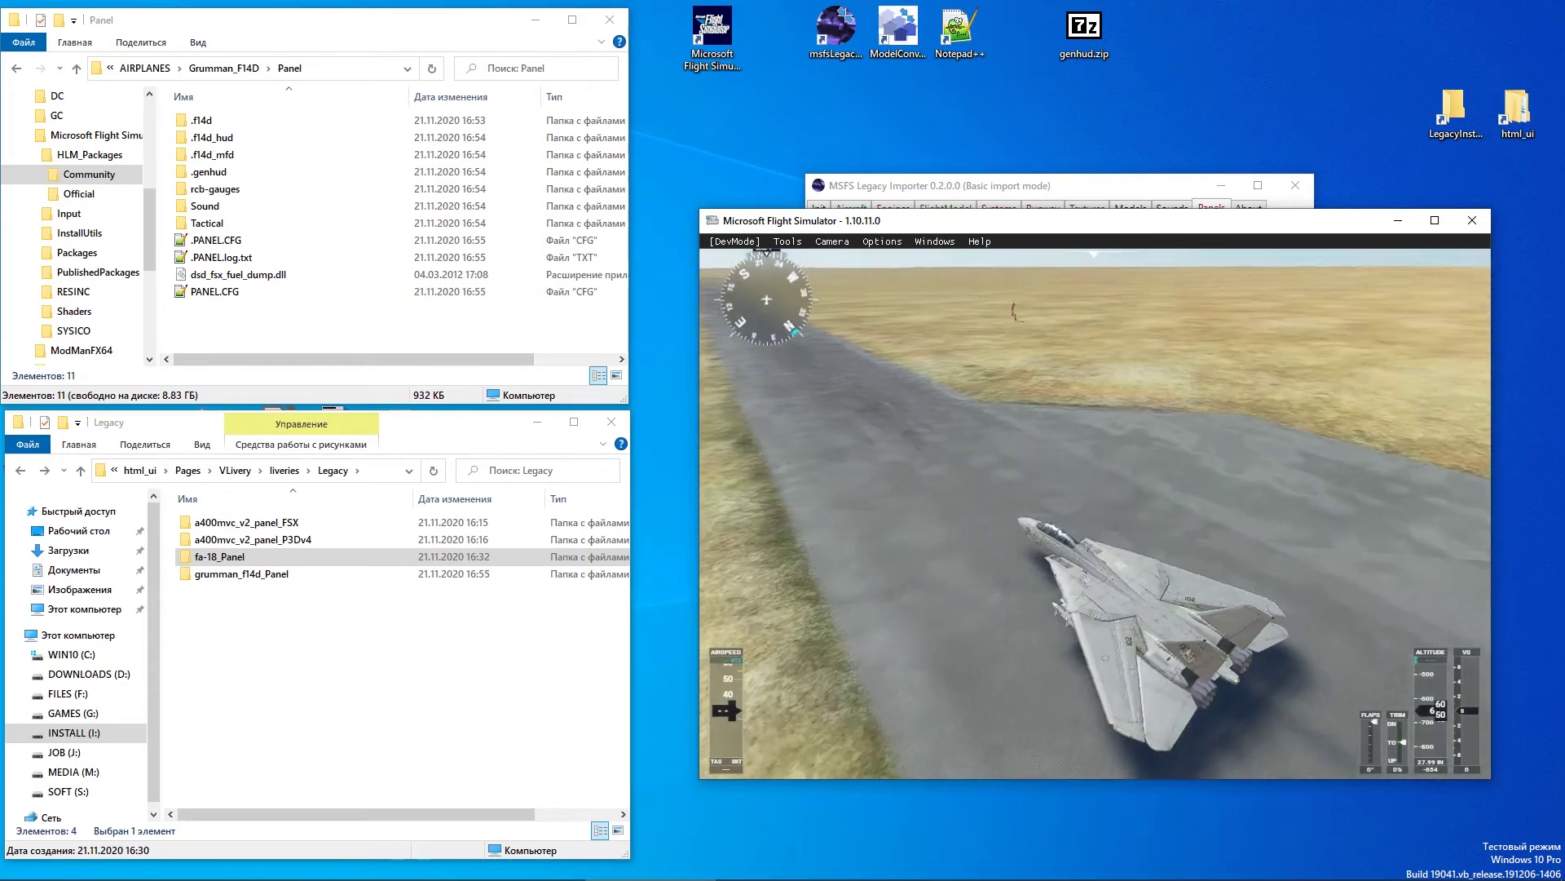
key(End)
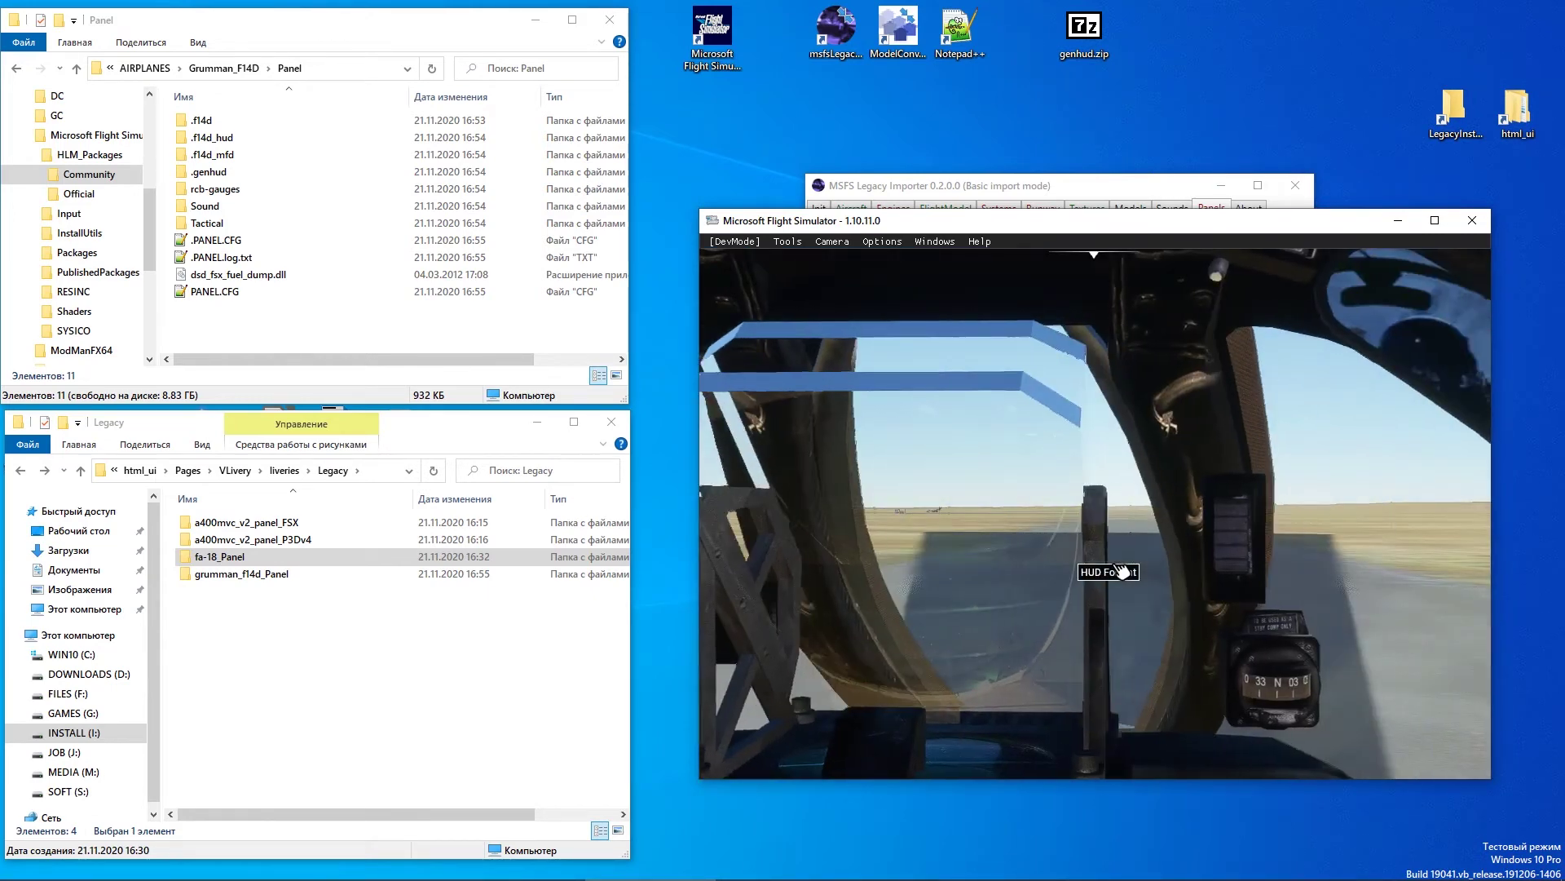
key(End)
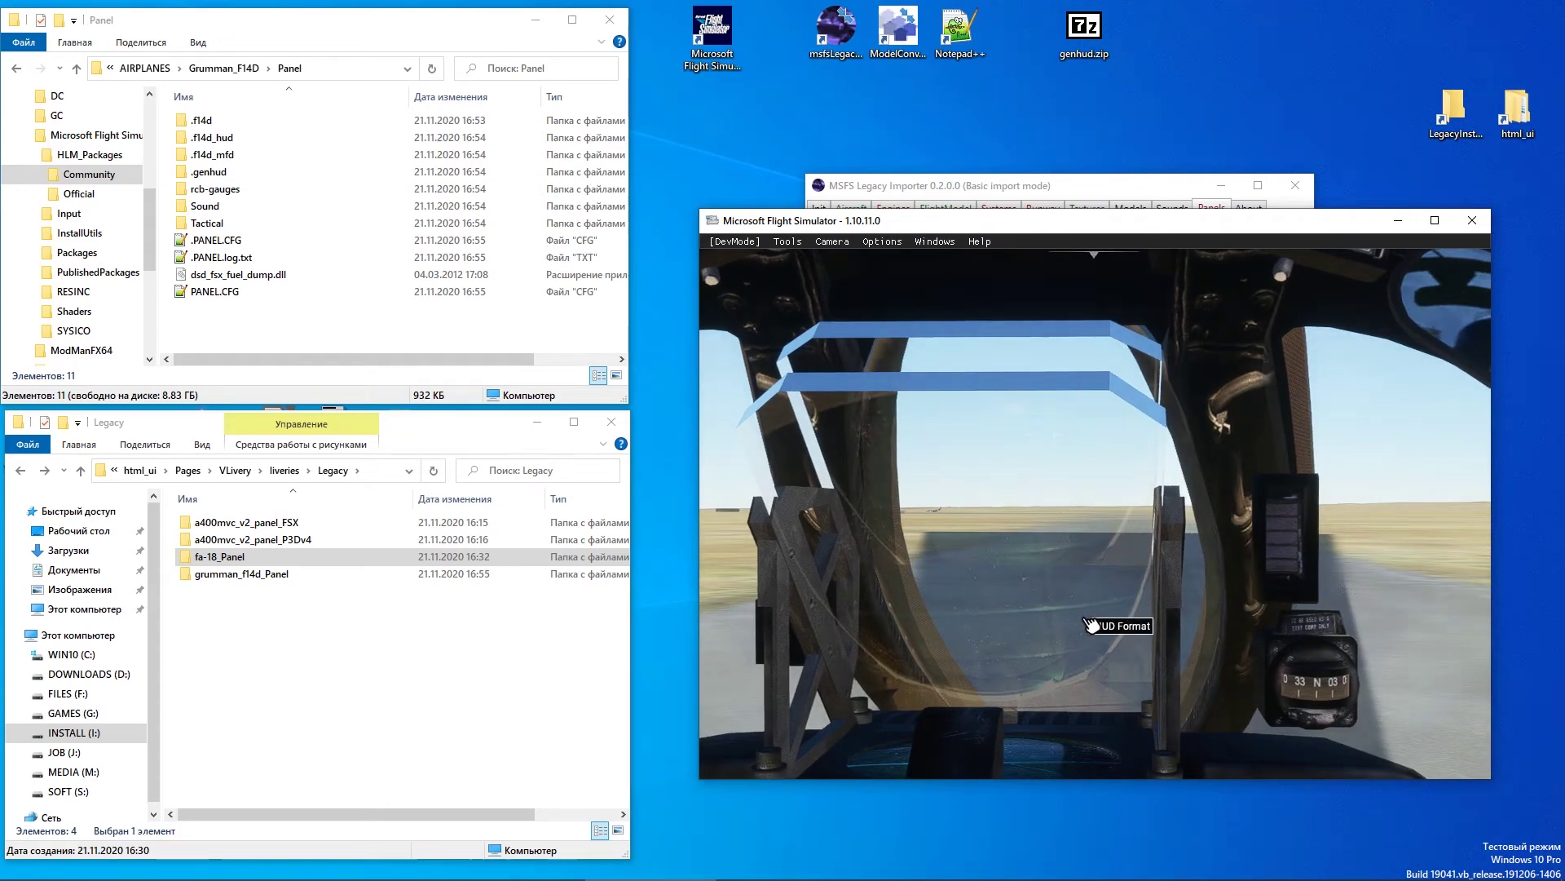
key(Escape)
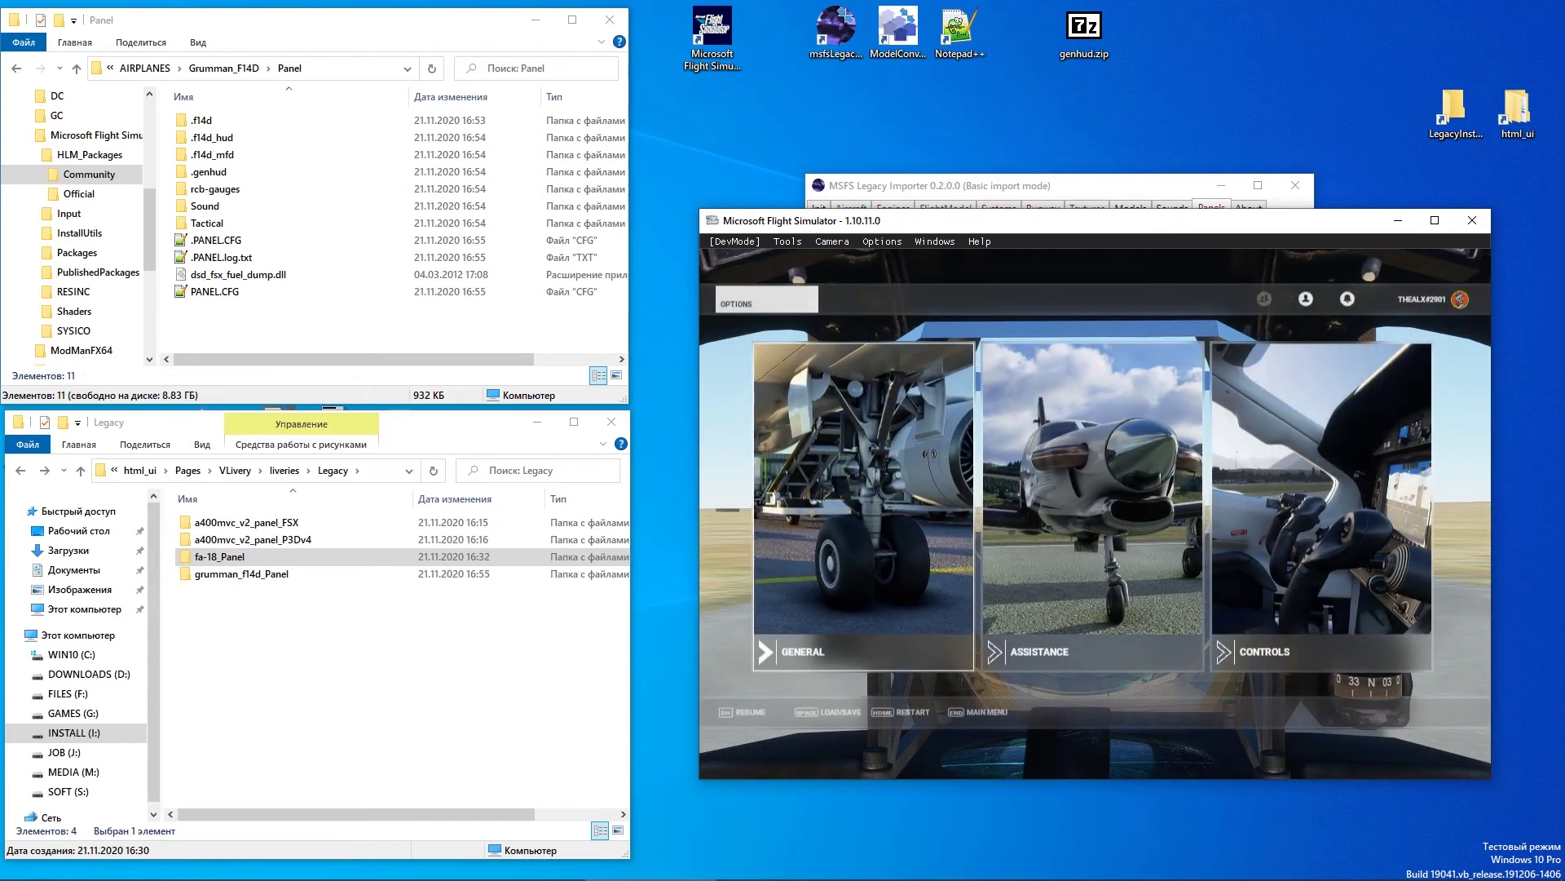
Bring the Legacy Importer window forward and move it higher on screen
click(299, 337)
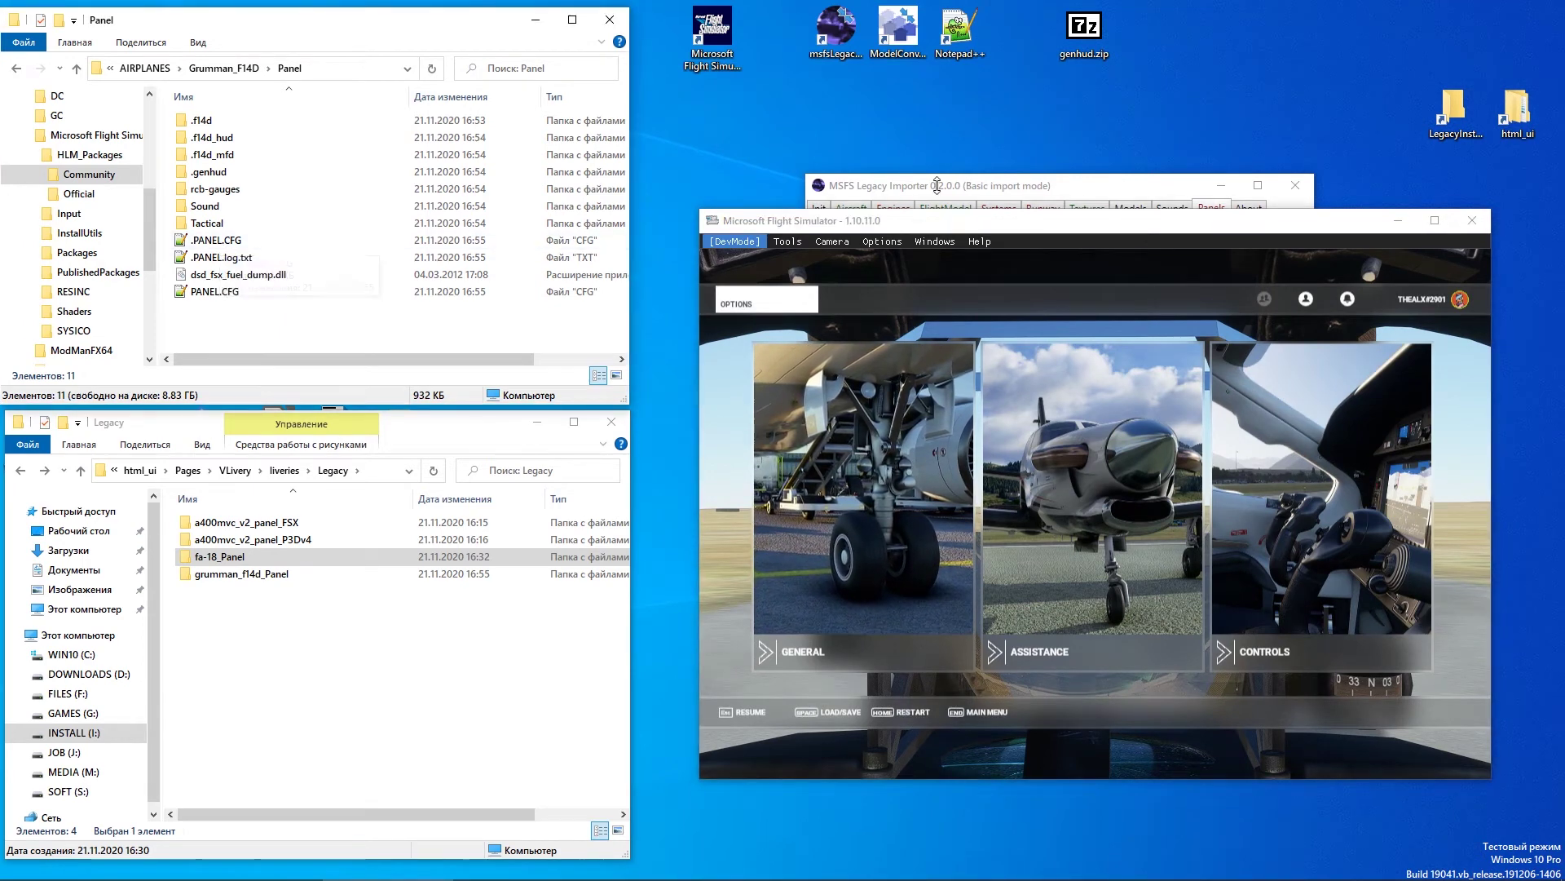
click(995, 193)
drag(995, 193, 948, 150)
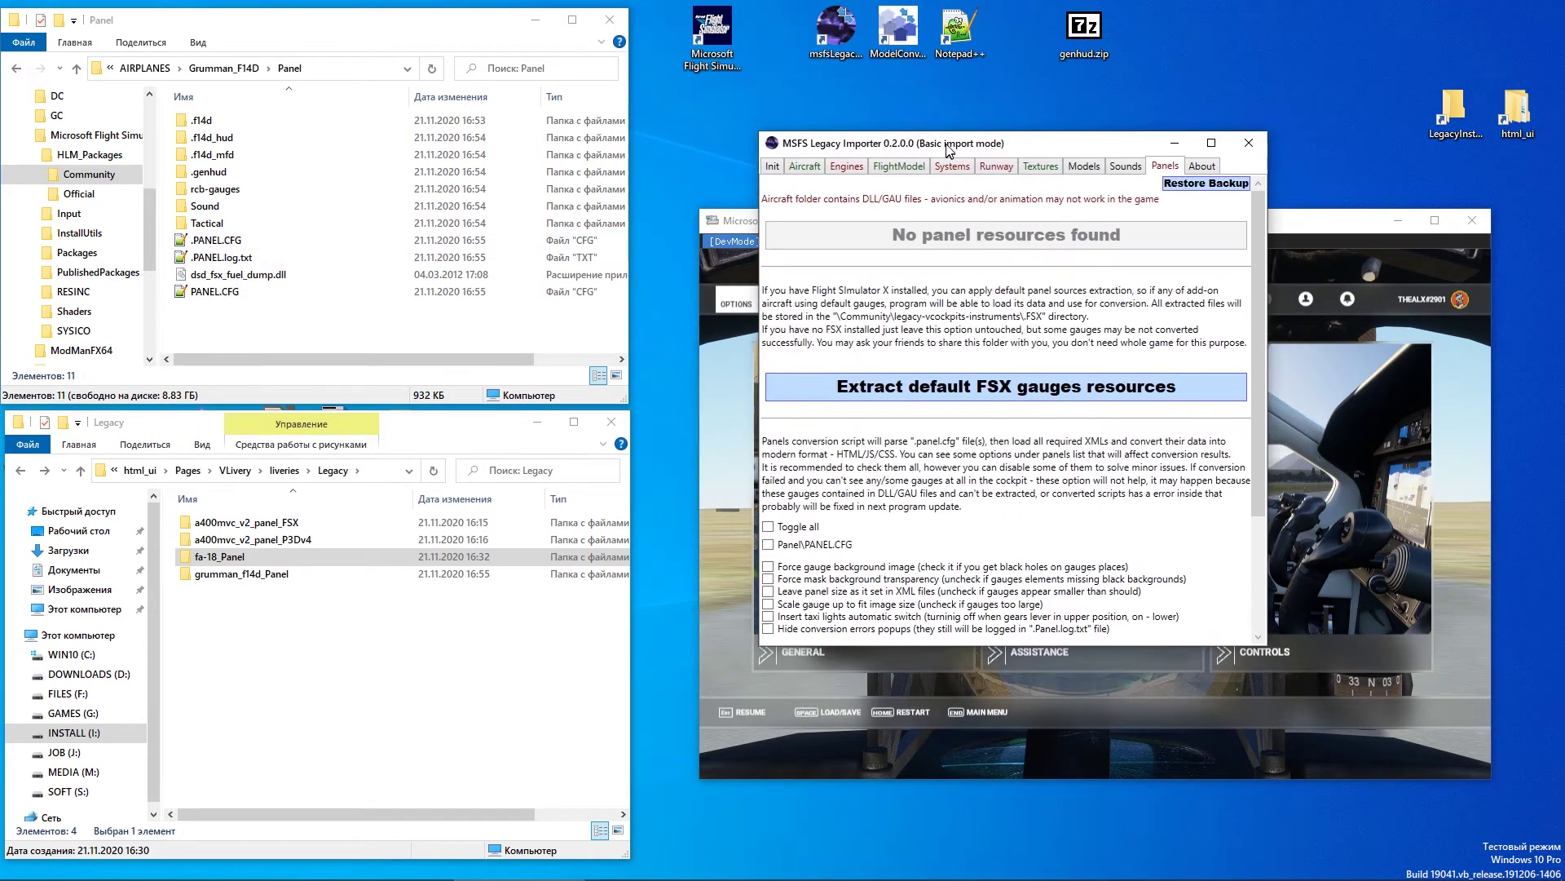
Append ',1,3.0' to the GENHUD!HUD line of .PANEL.CFG in Notepad++ and save it
right_click(202, 244)
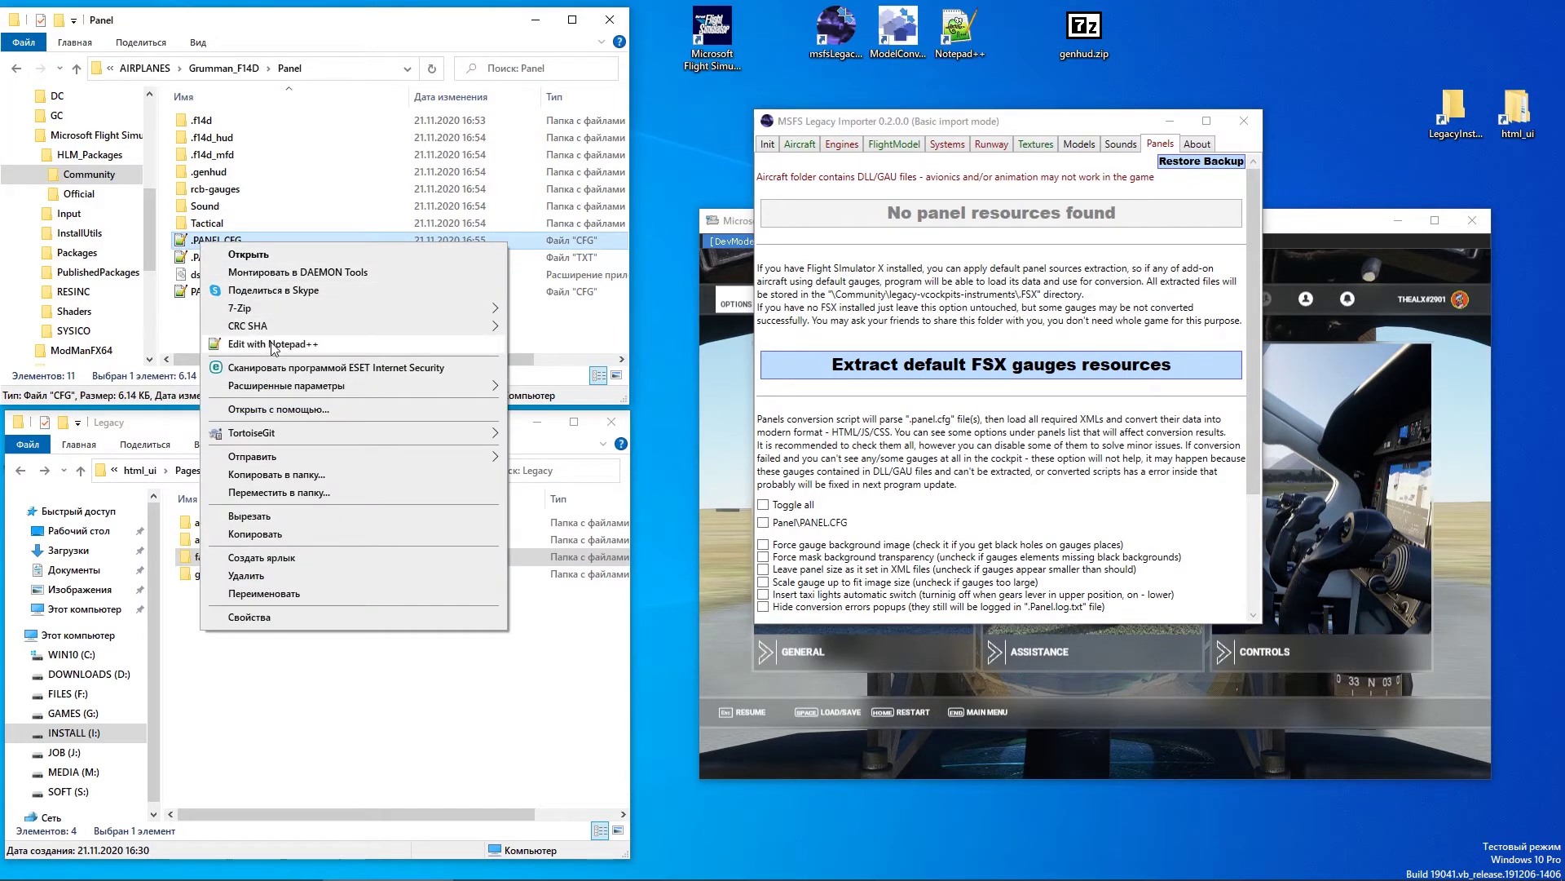
click(271, 345)
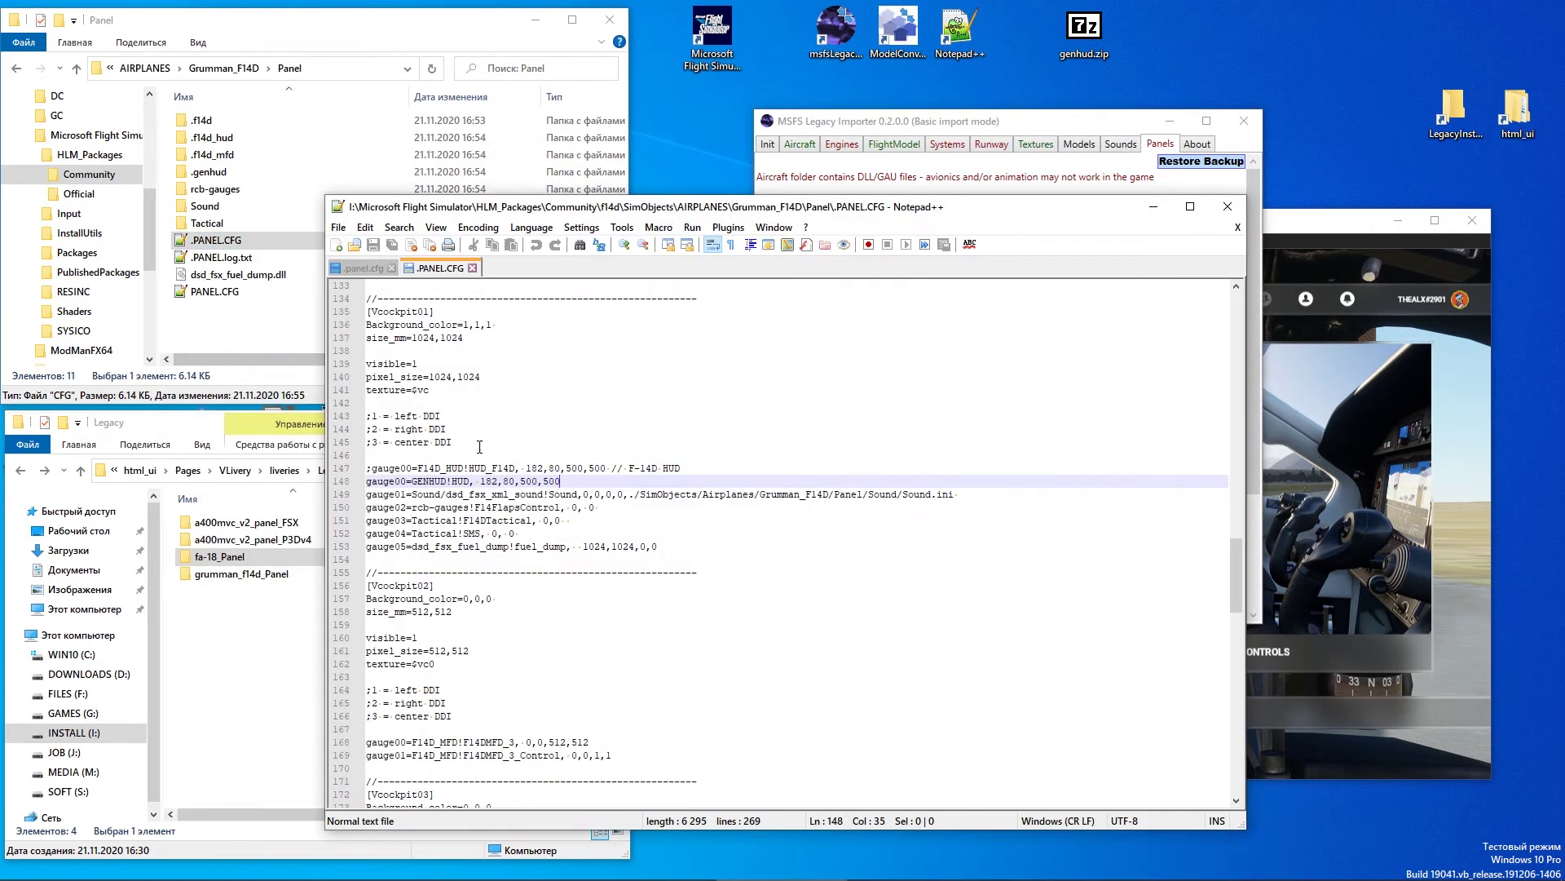
text(,1,3.0)
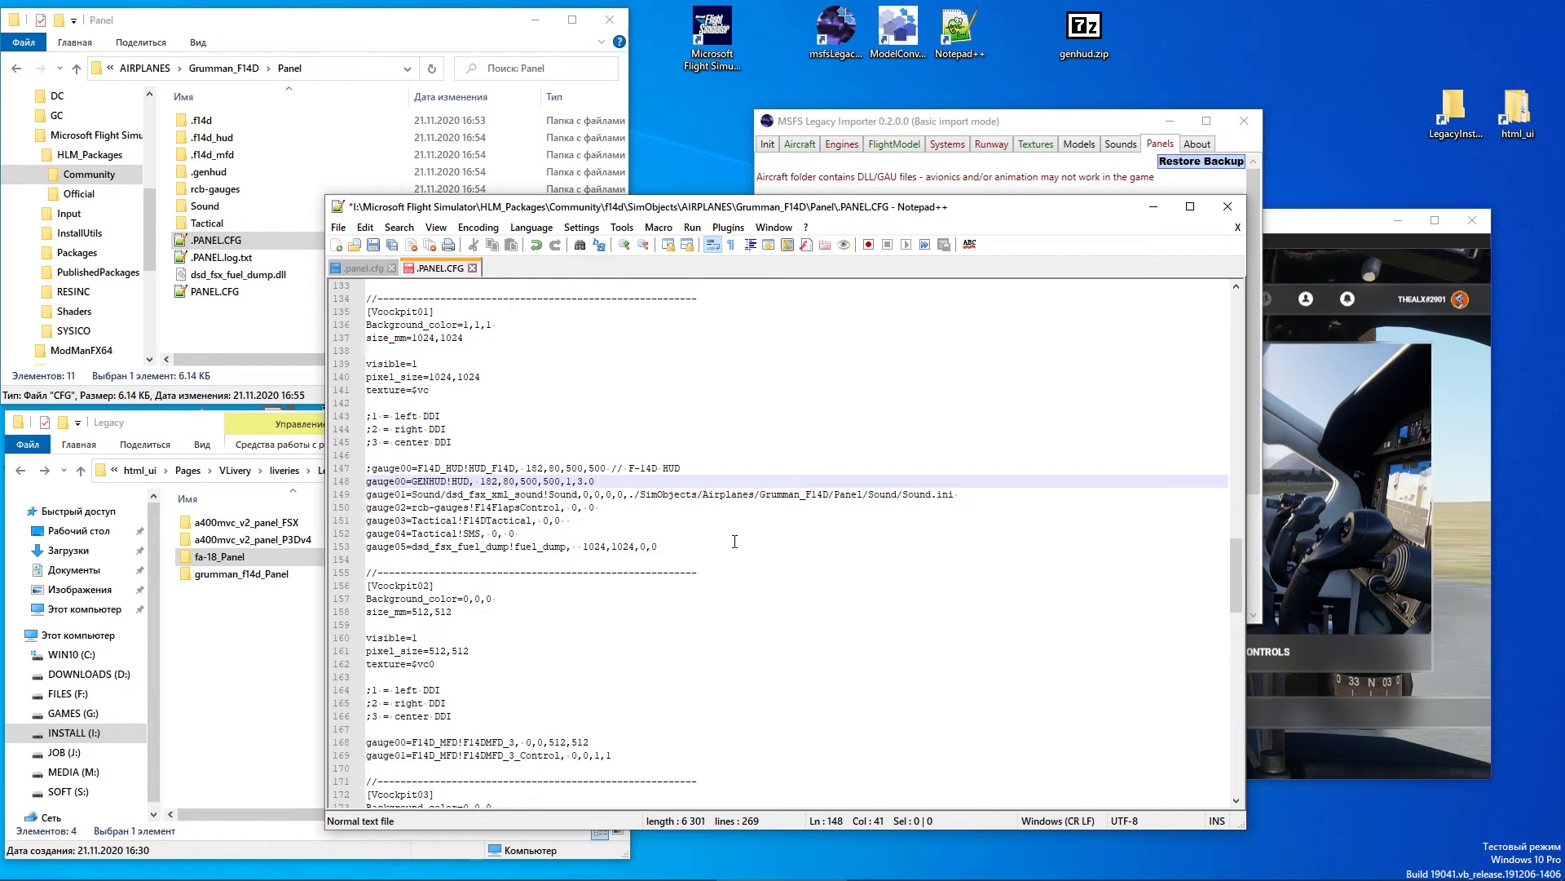
click(1228, 206)
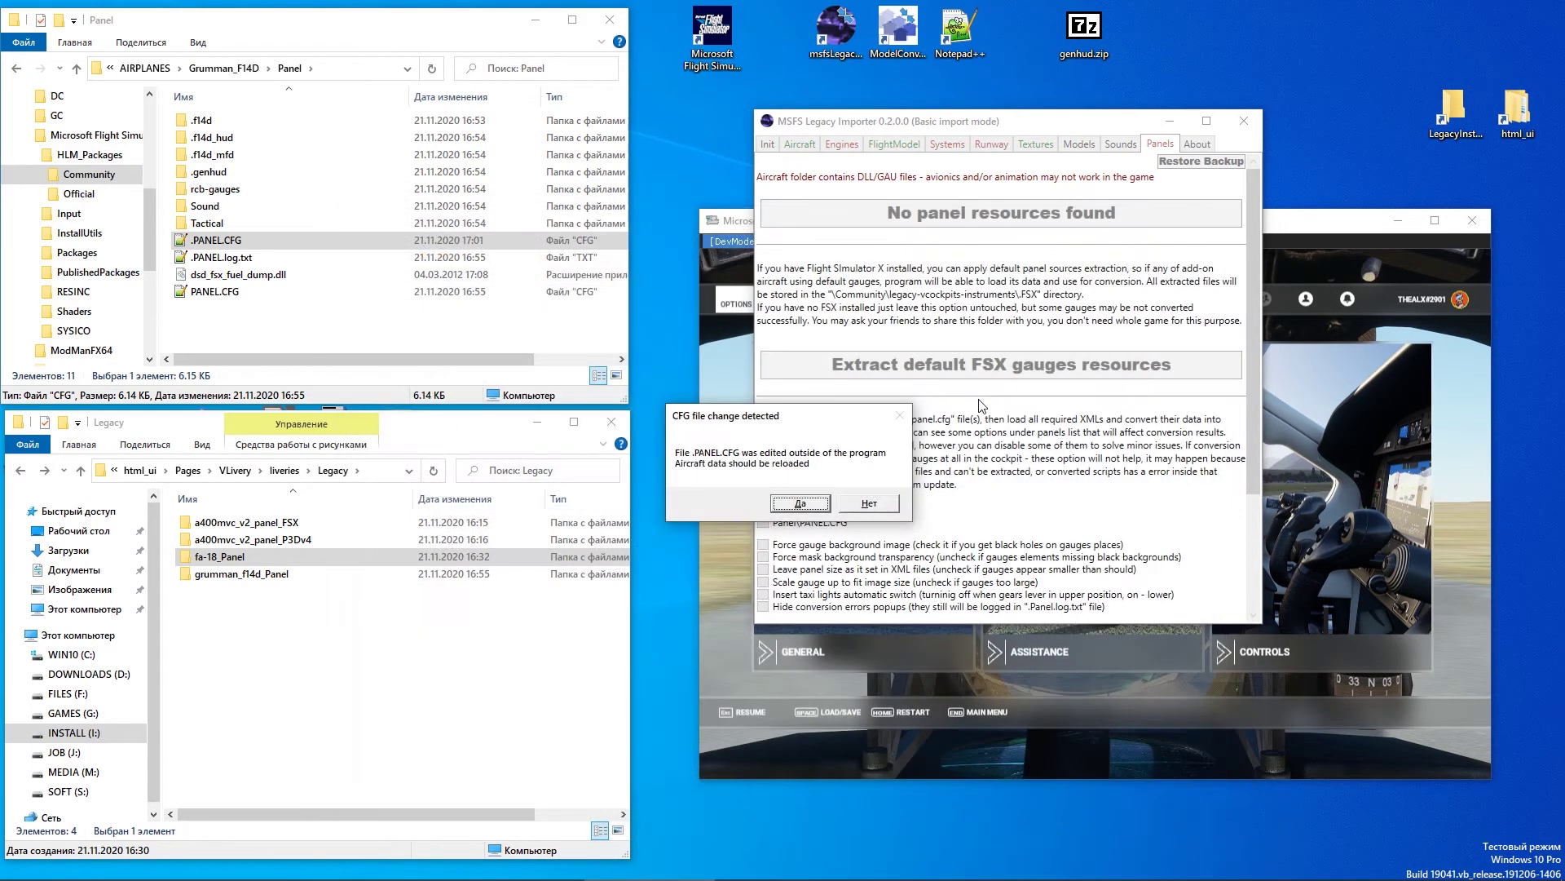
Accept the importer's reload of the config and tick every panel conversion option
click(828, 503)
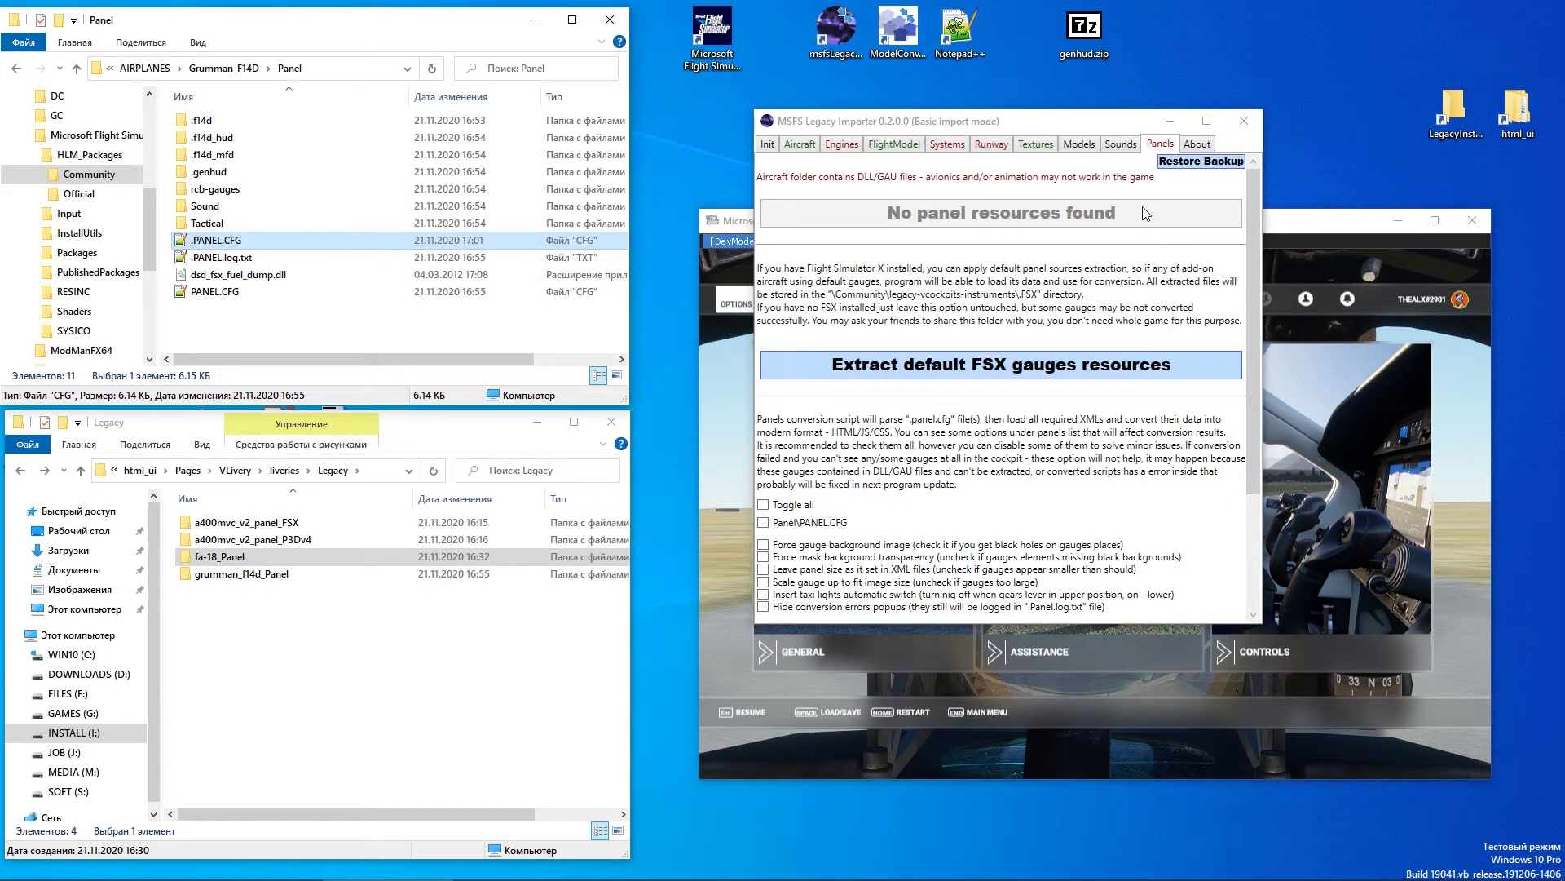
scroll(842, 375, down, 3)
click(793, 389)
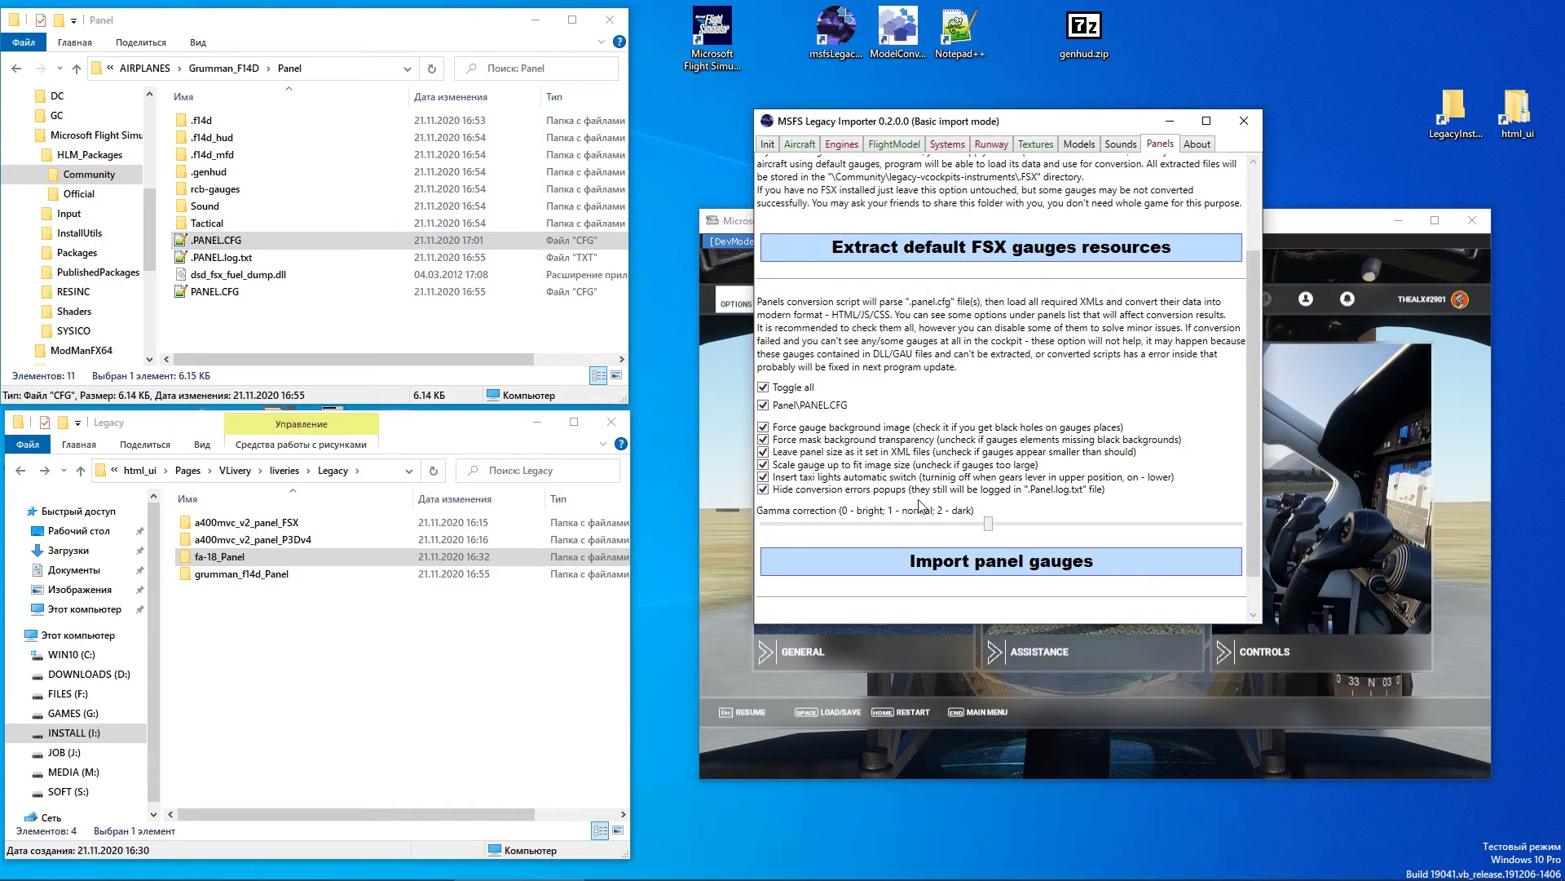
Reconvert the F-14 panel gauges, go to the Models page, and launch ModelConverterX
click(1006, 562)
click(1074, 145)
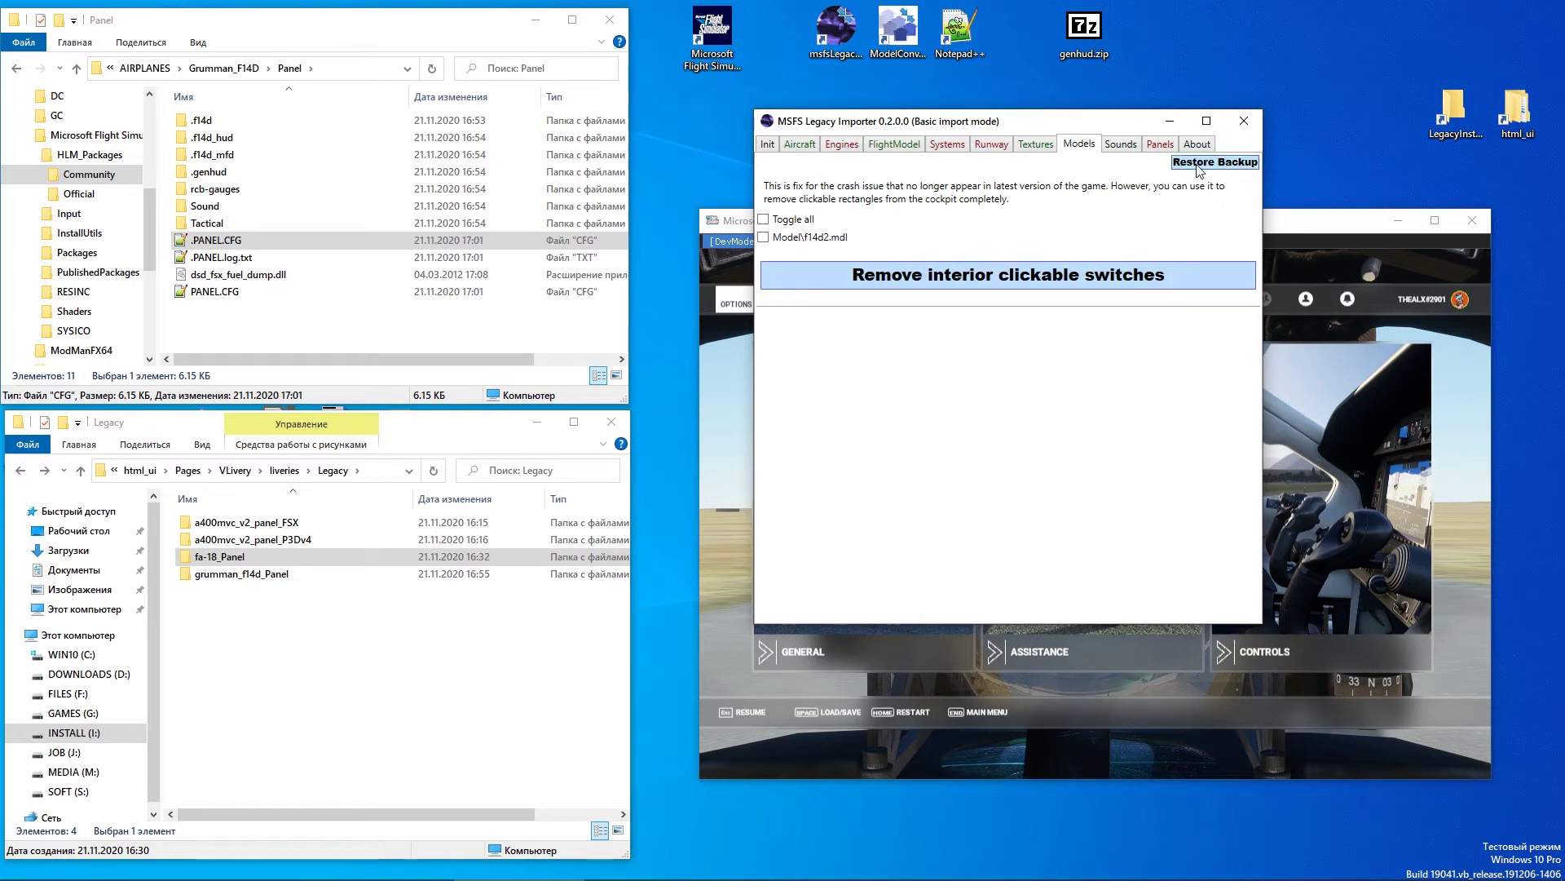
double_click(900, 53)
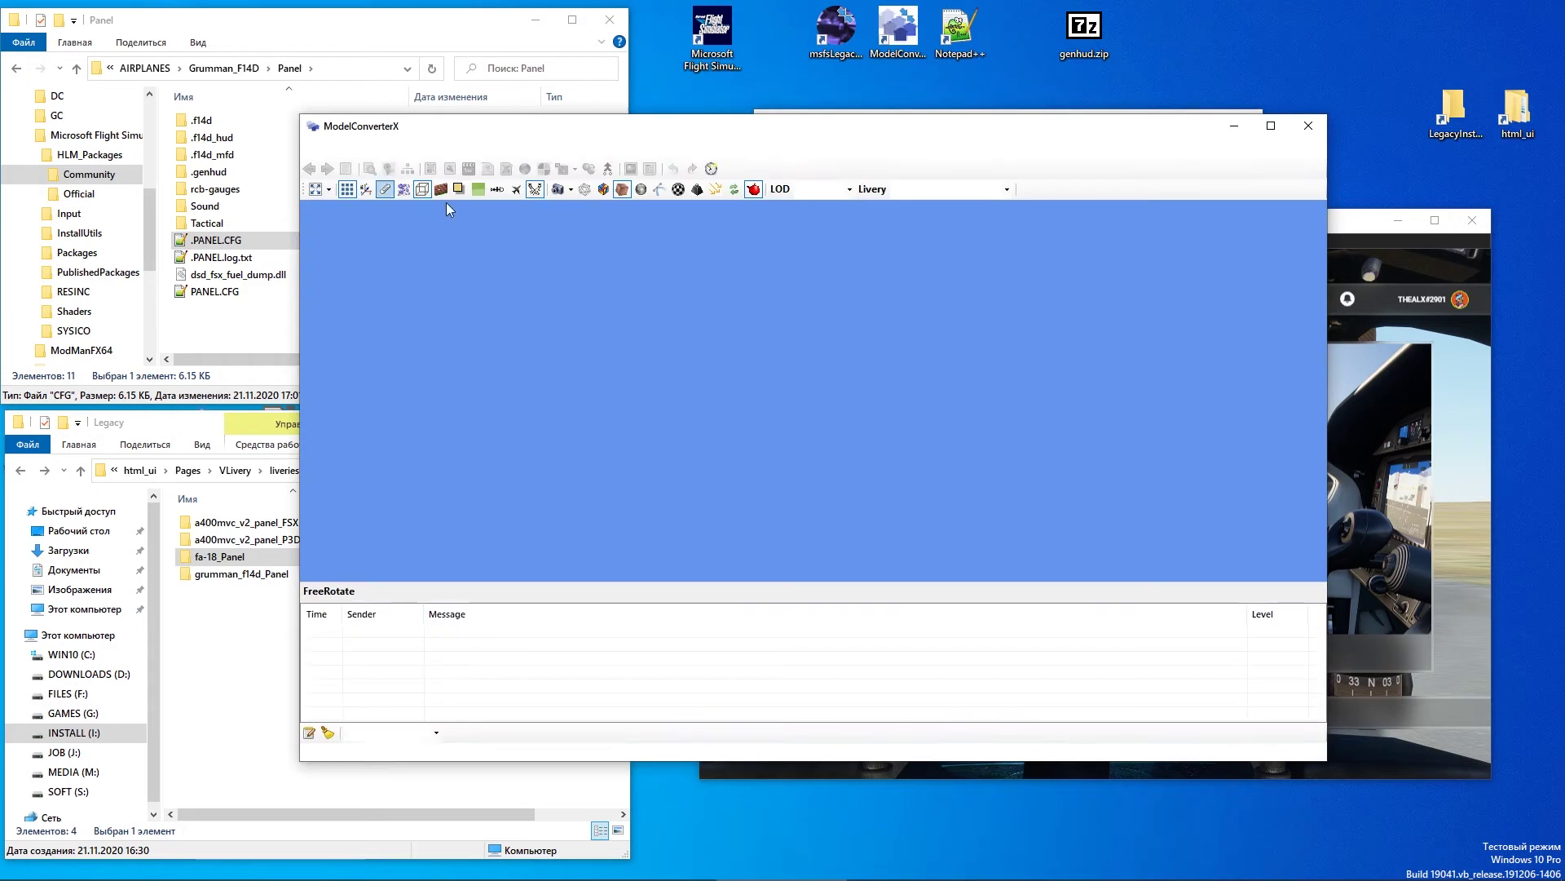
Import .f14d2.mdl from Community\f14d\SimObjects\AIRPLANES\Grumman_F14D\Model and rotate around the loaded Tomcat
click(338, 152)
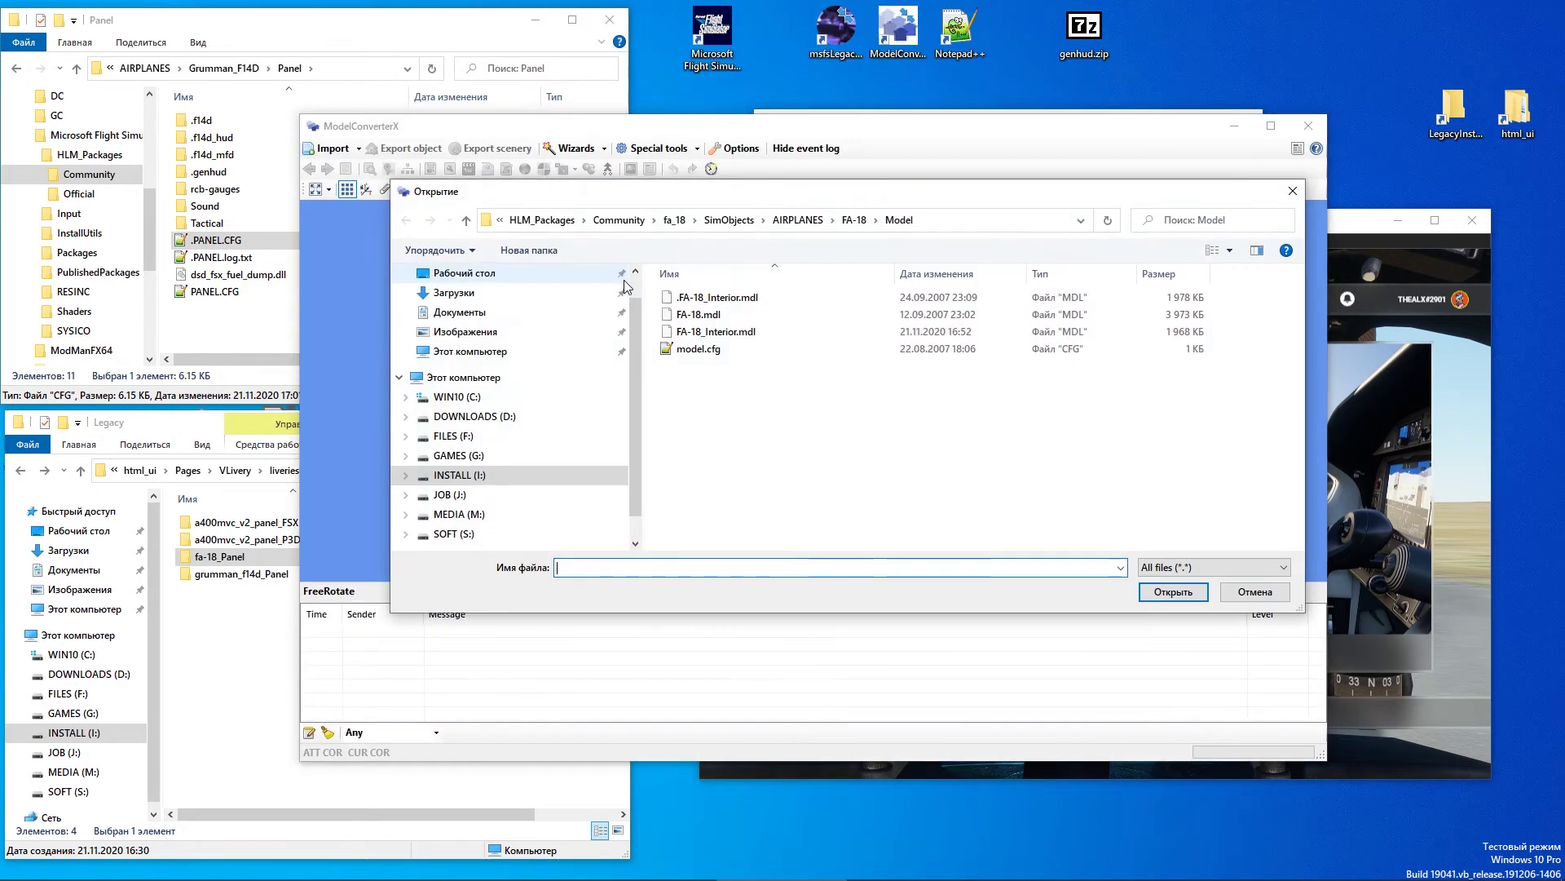
click(618, 220)
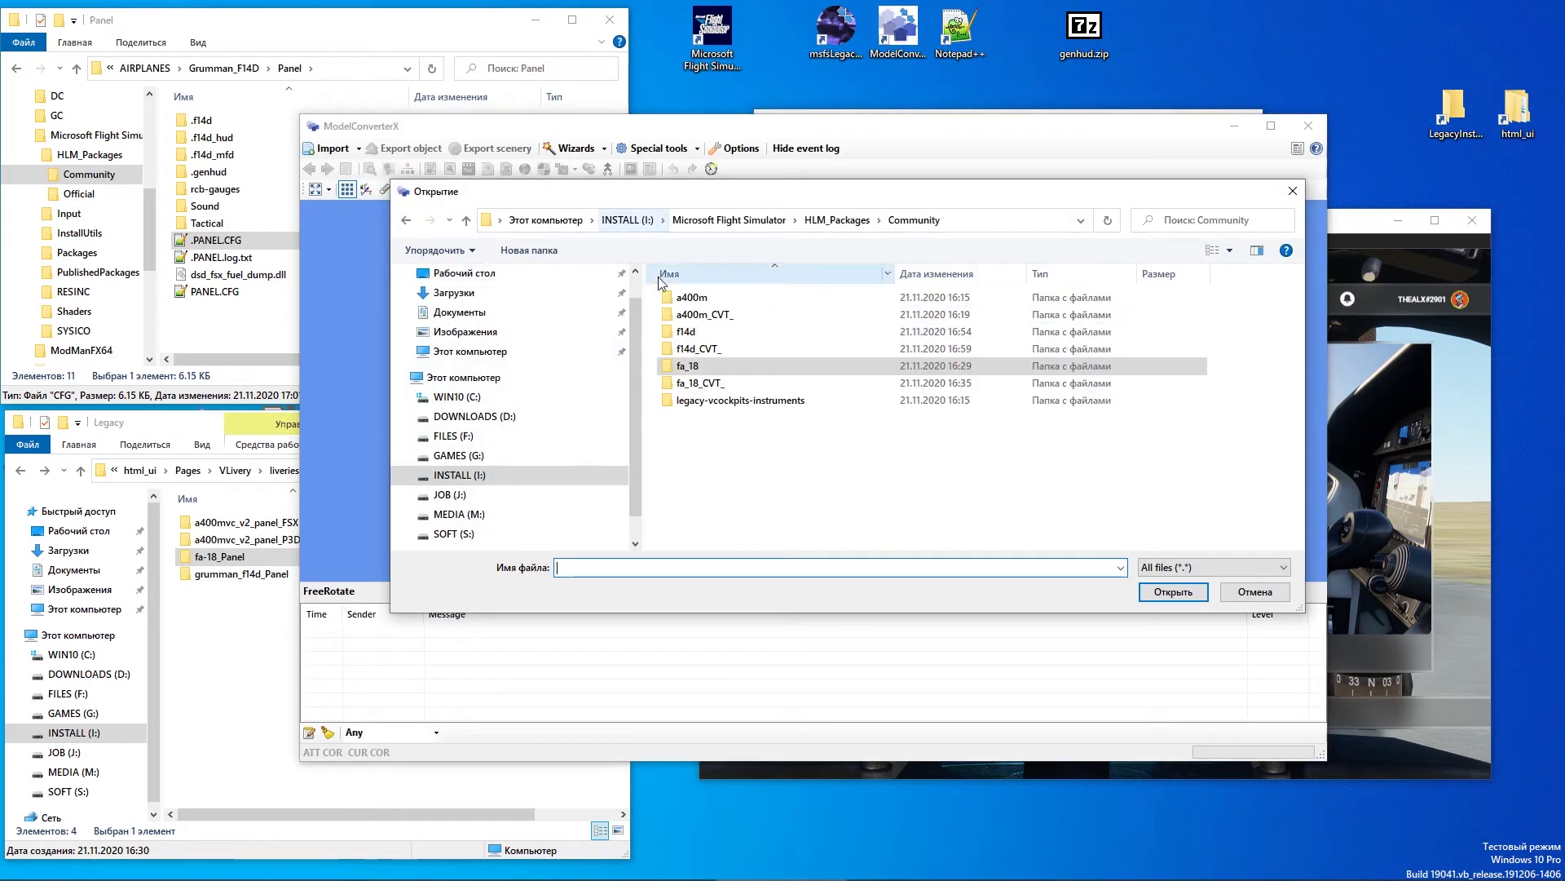
double_click(693, 309)
double_click(694, 300)
double_click(694, 299)
double_click(693, 298)
double_click(689, 316)
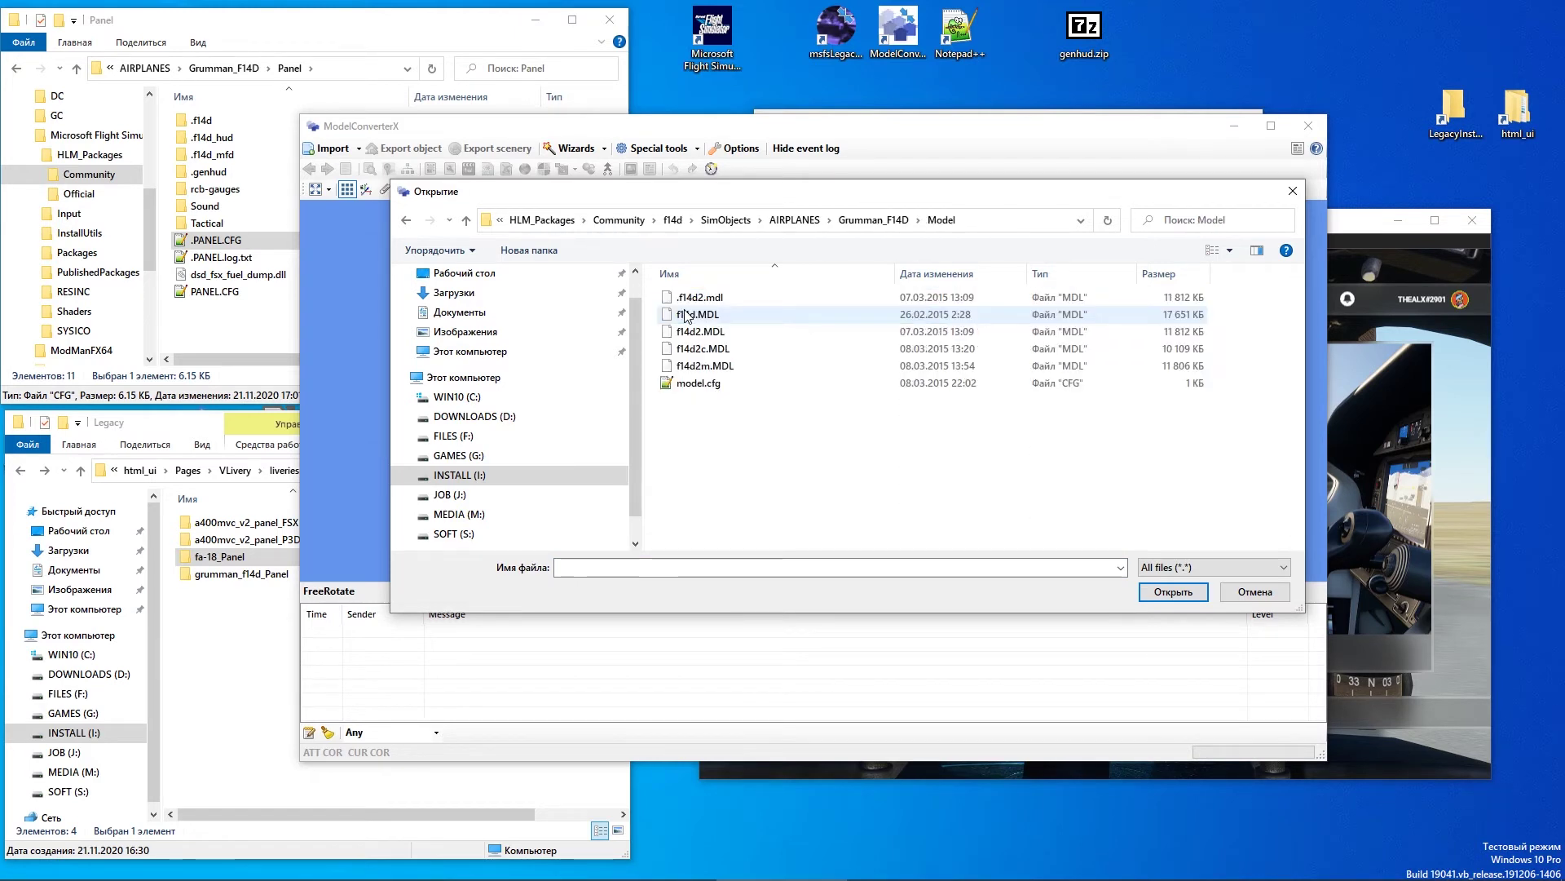
click(686, 301)
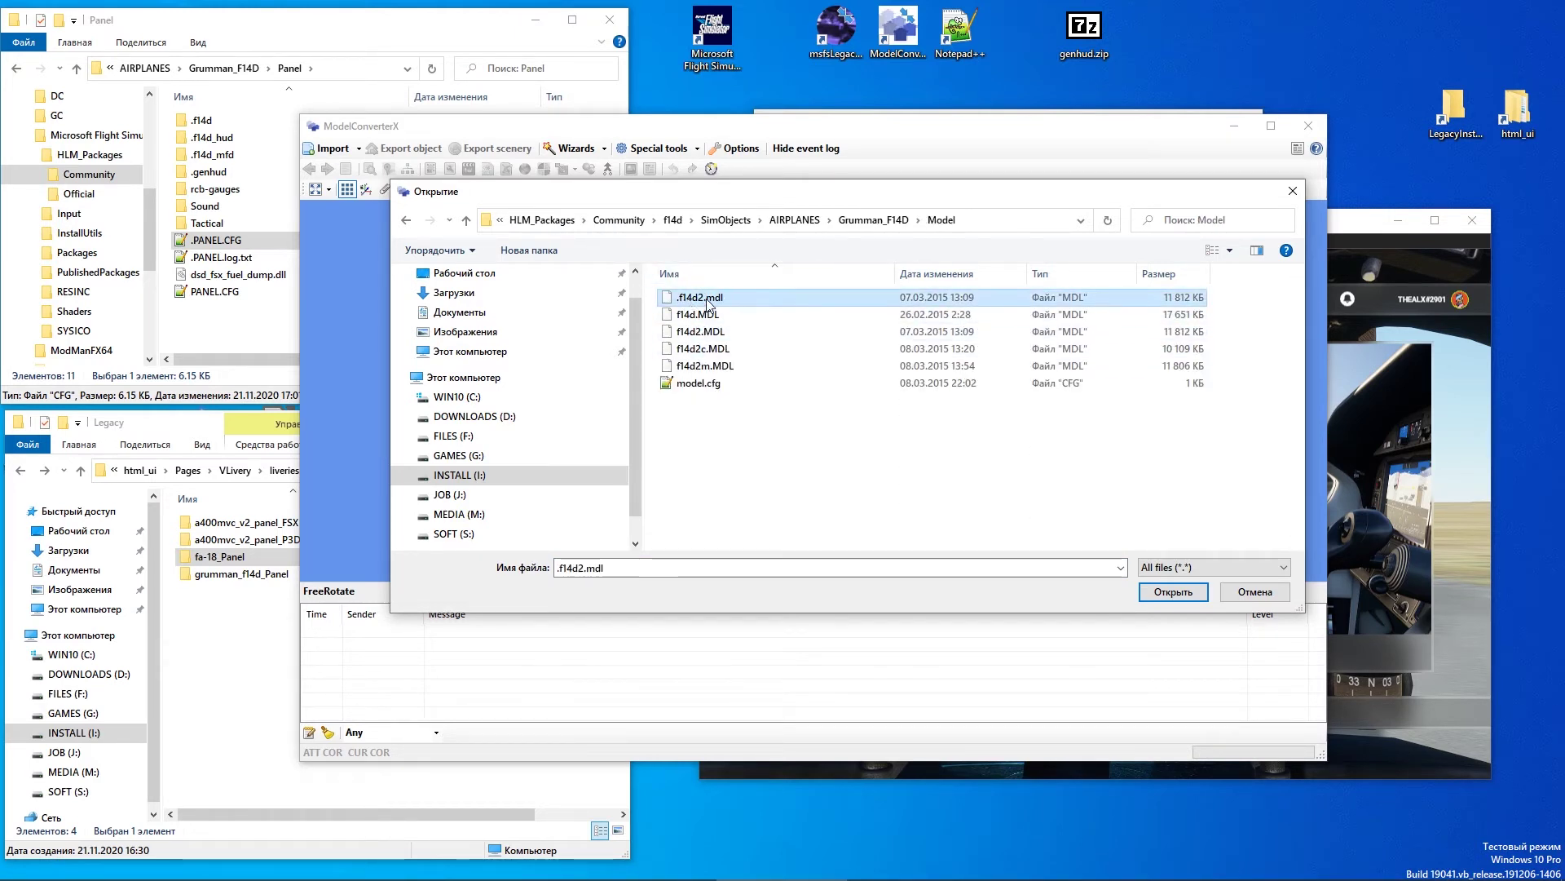
double_click(700, 297)
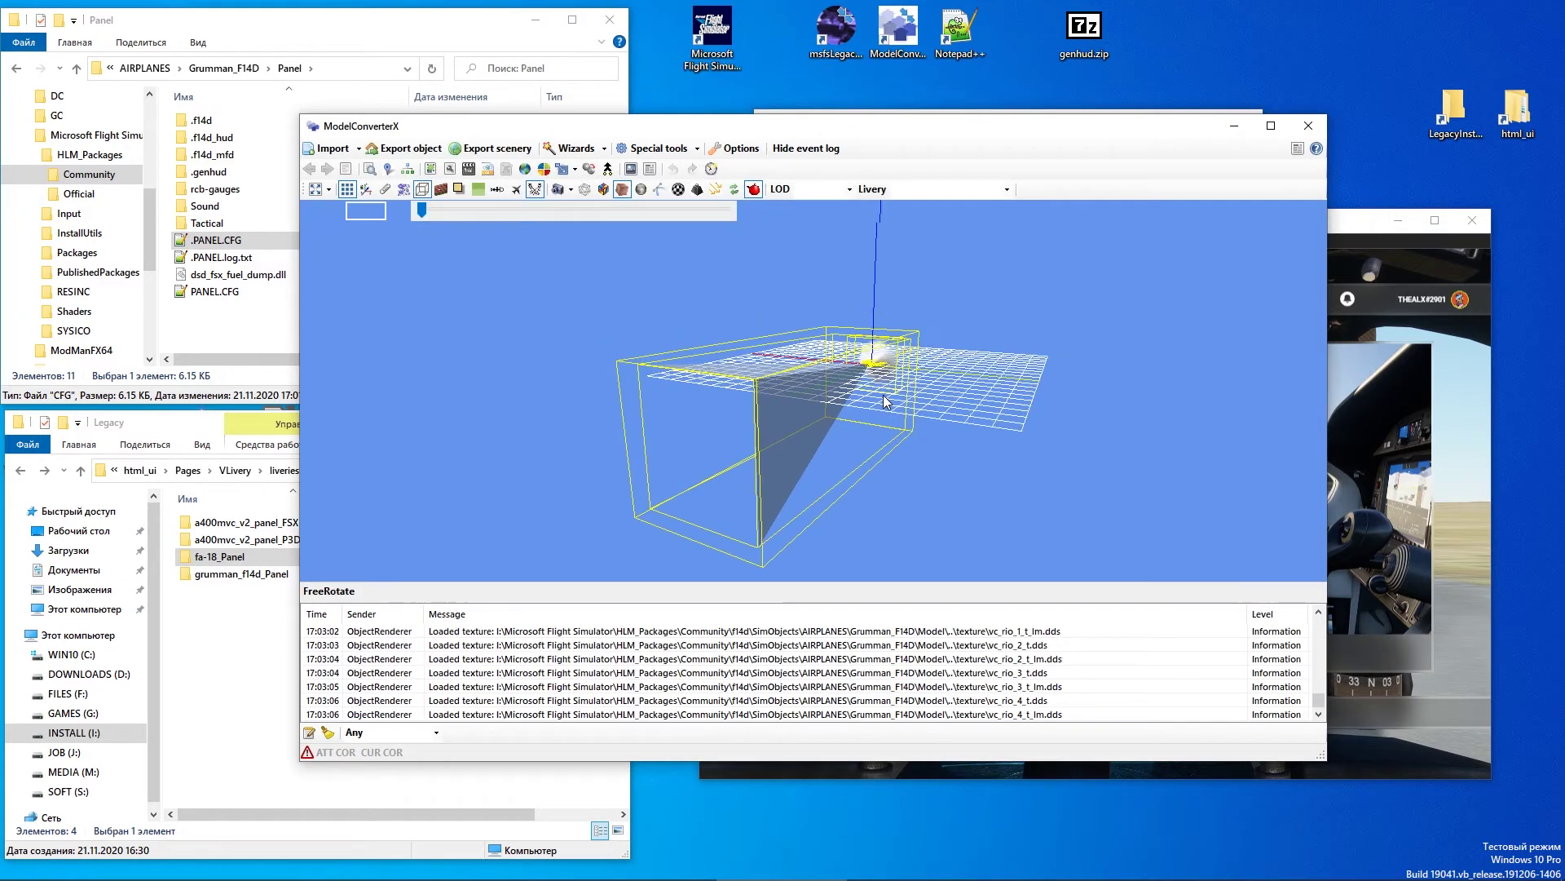
drag(854, 380, 927, 363)
scroll(925, 405, up, 3)
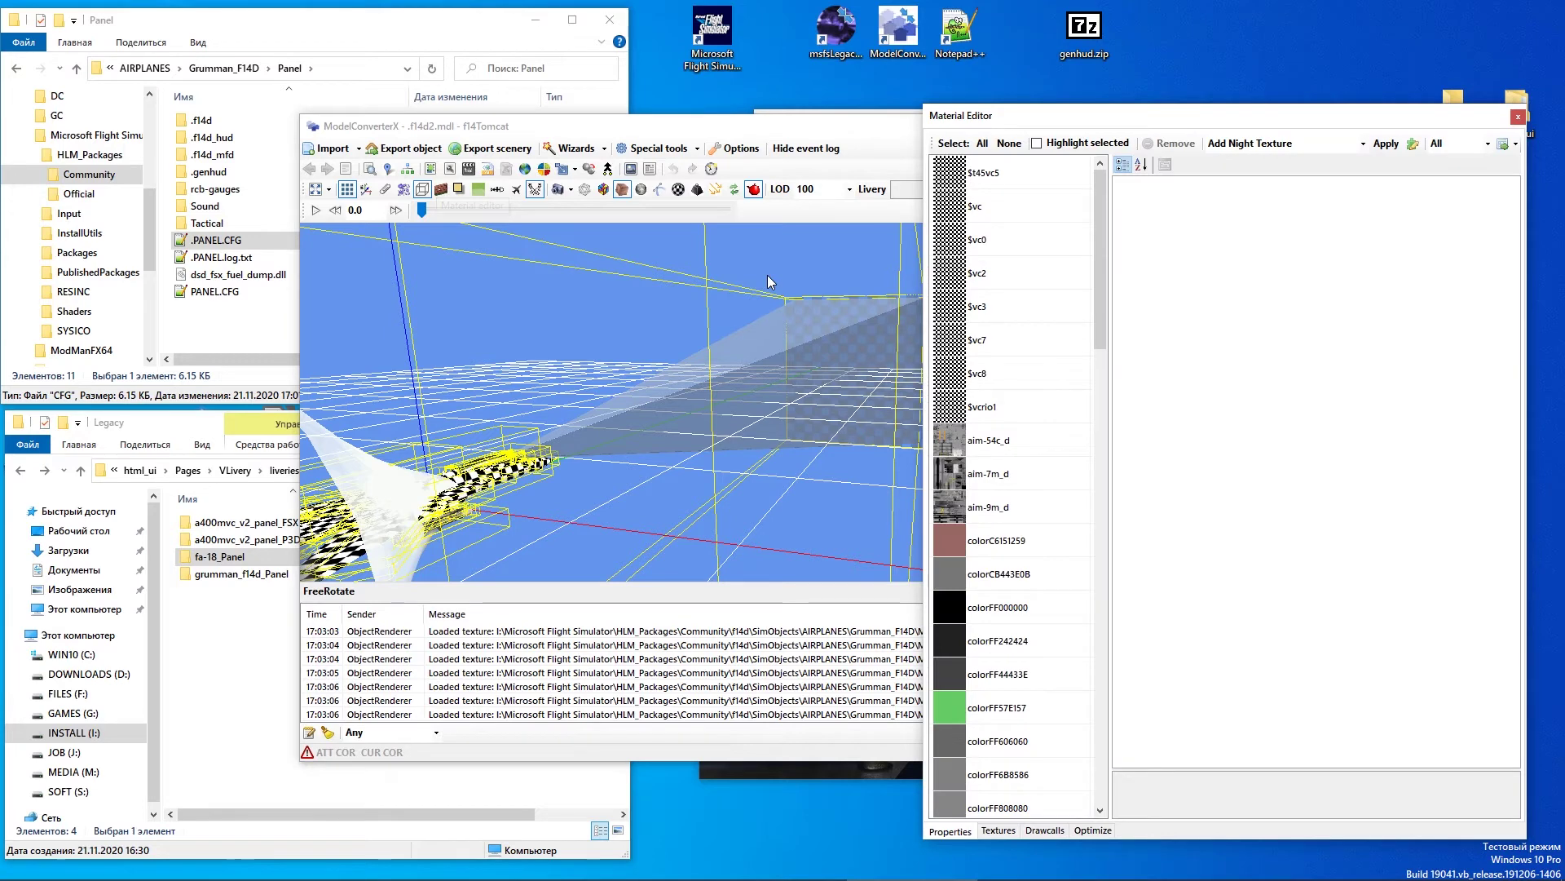
Set the $vc material's Destination Blend to InvSrcAlpha in the Material Editor
click(1026, 177)
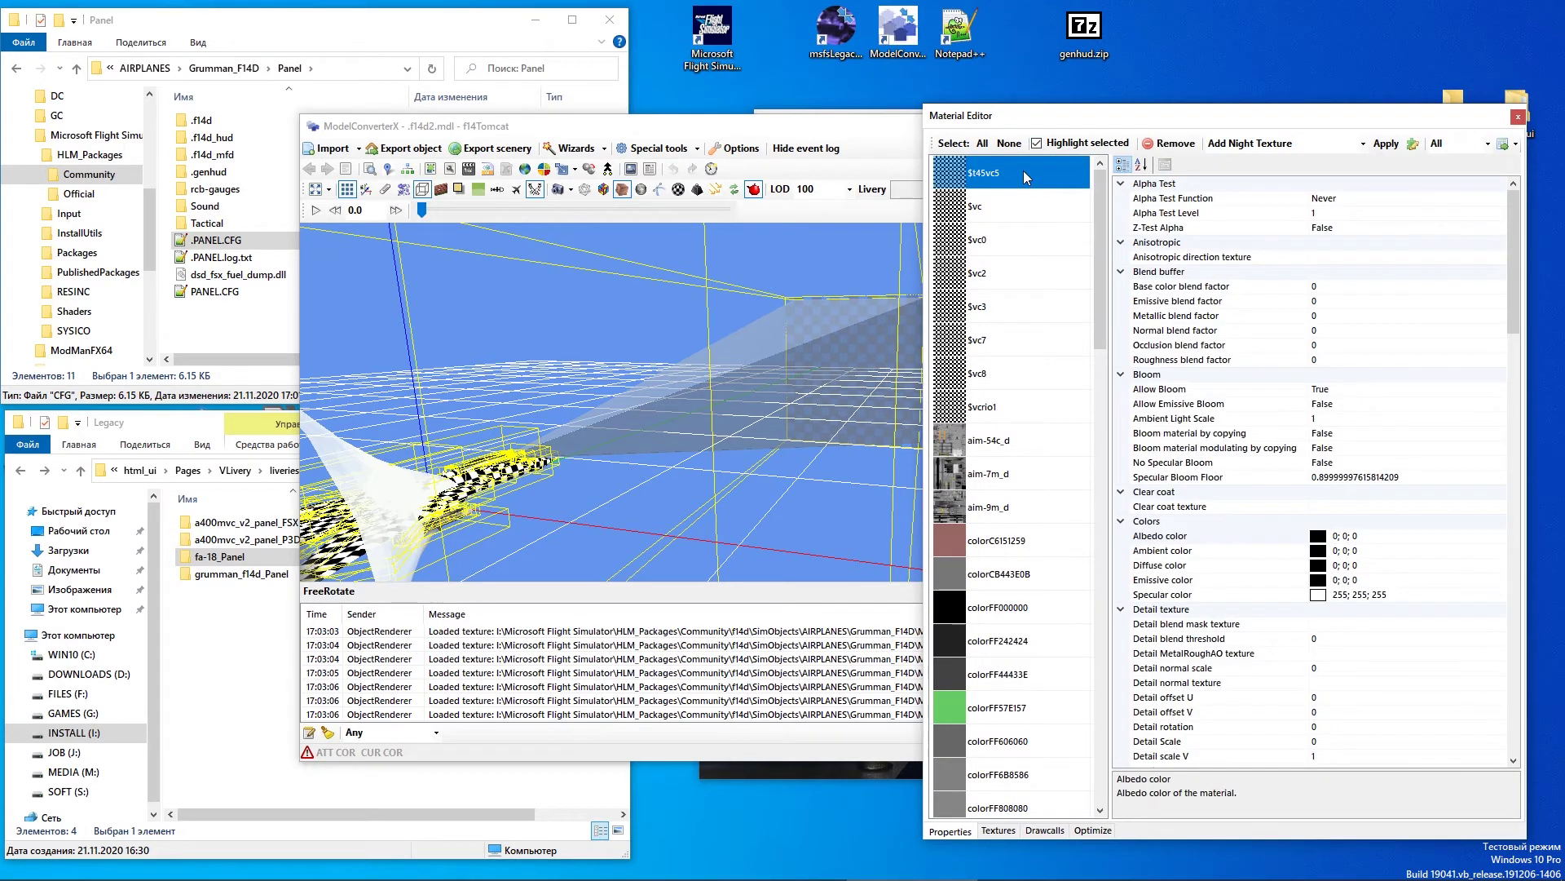
key(Down)
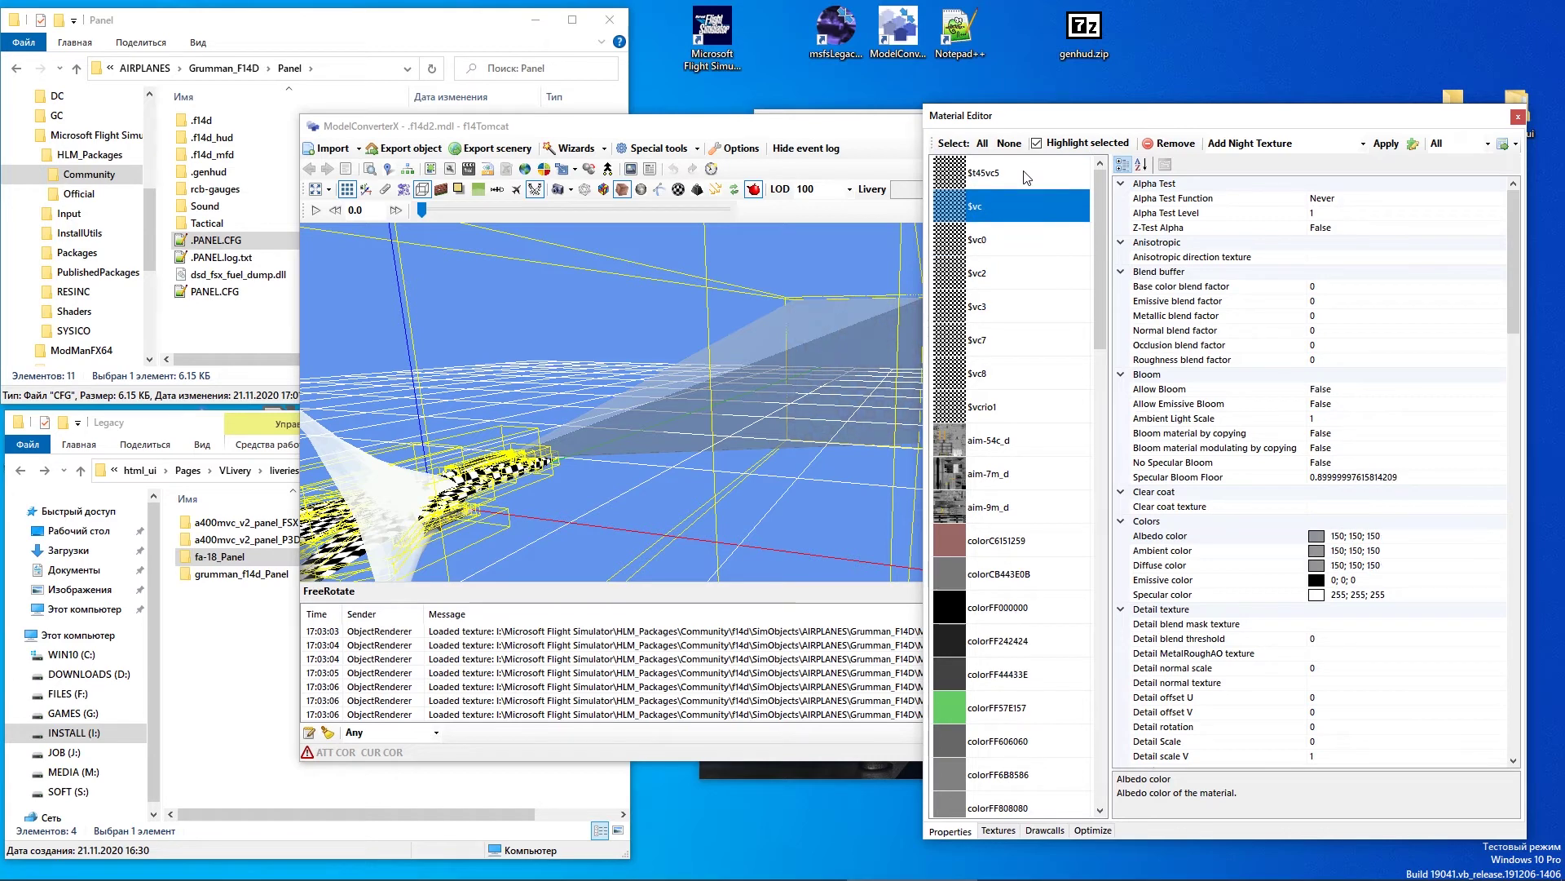
key(Down)
key(Up)
key(Up)
key(Down)
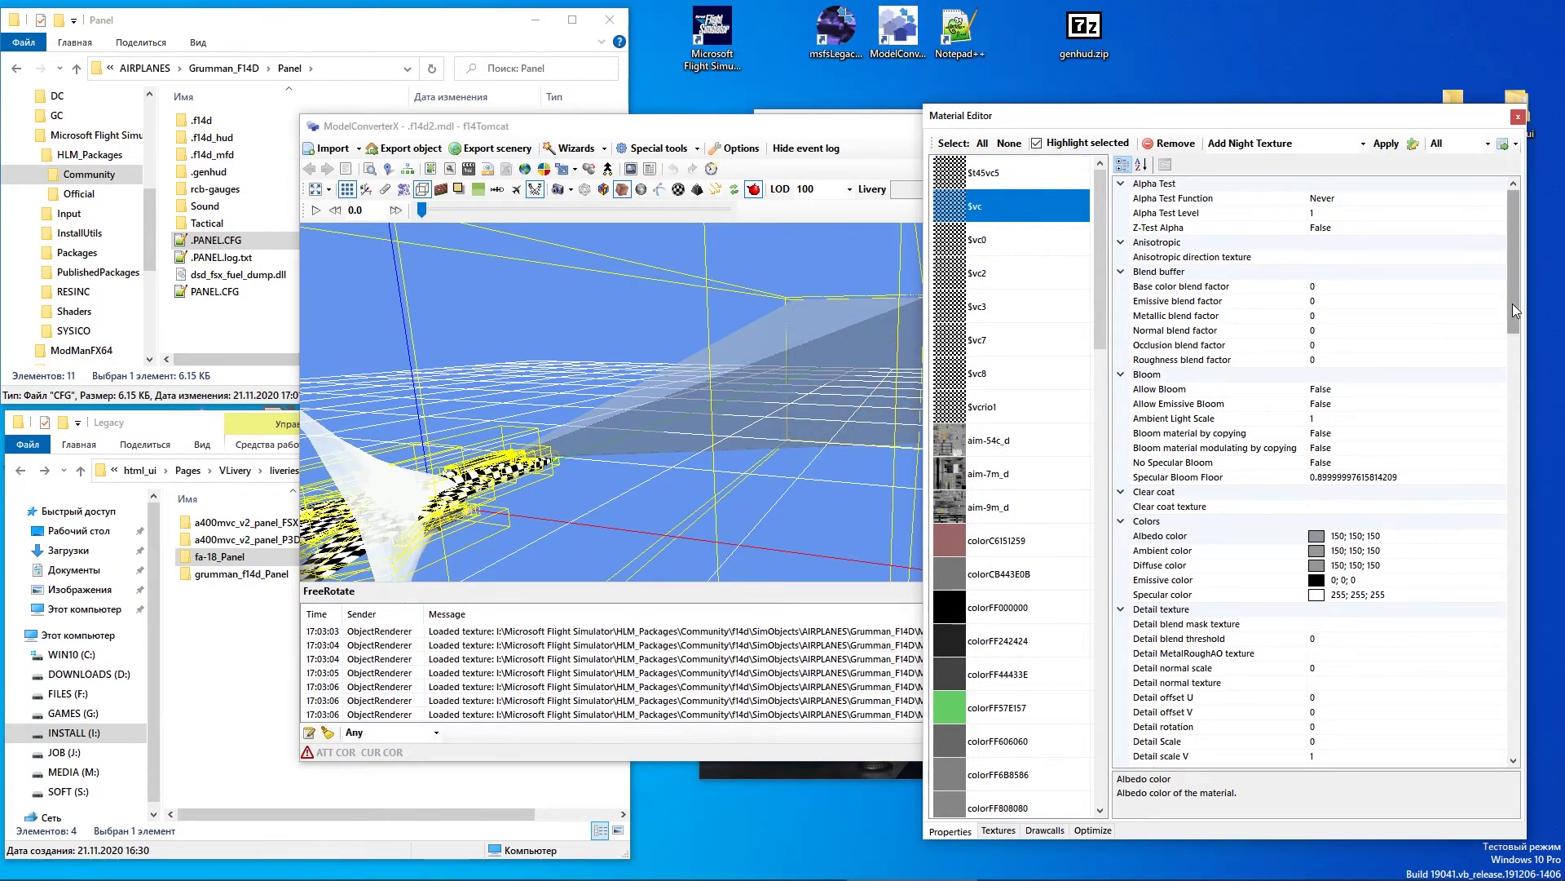
drag(1513, 284, 1518, 471)
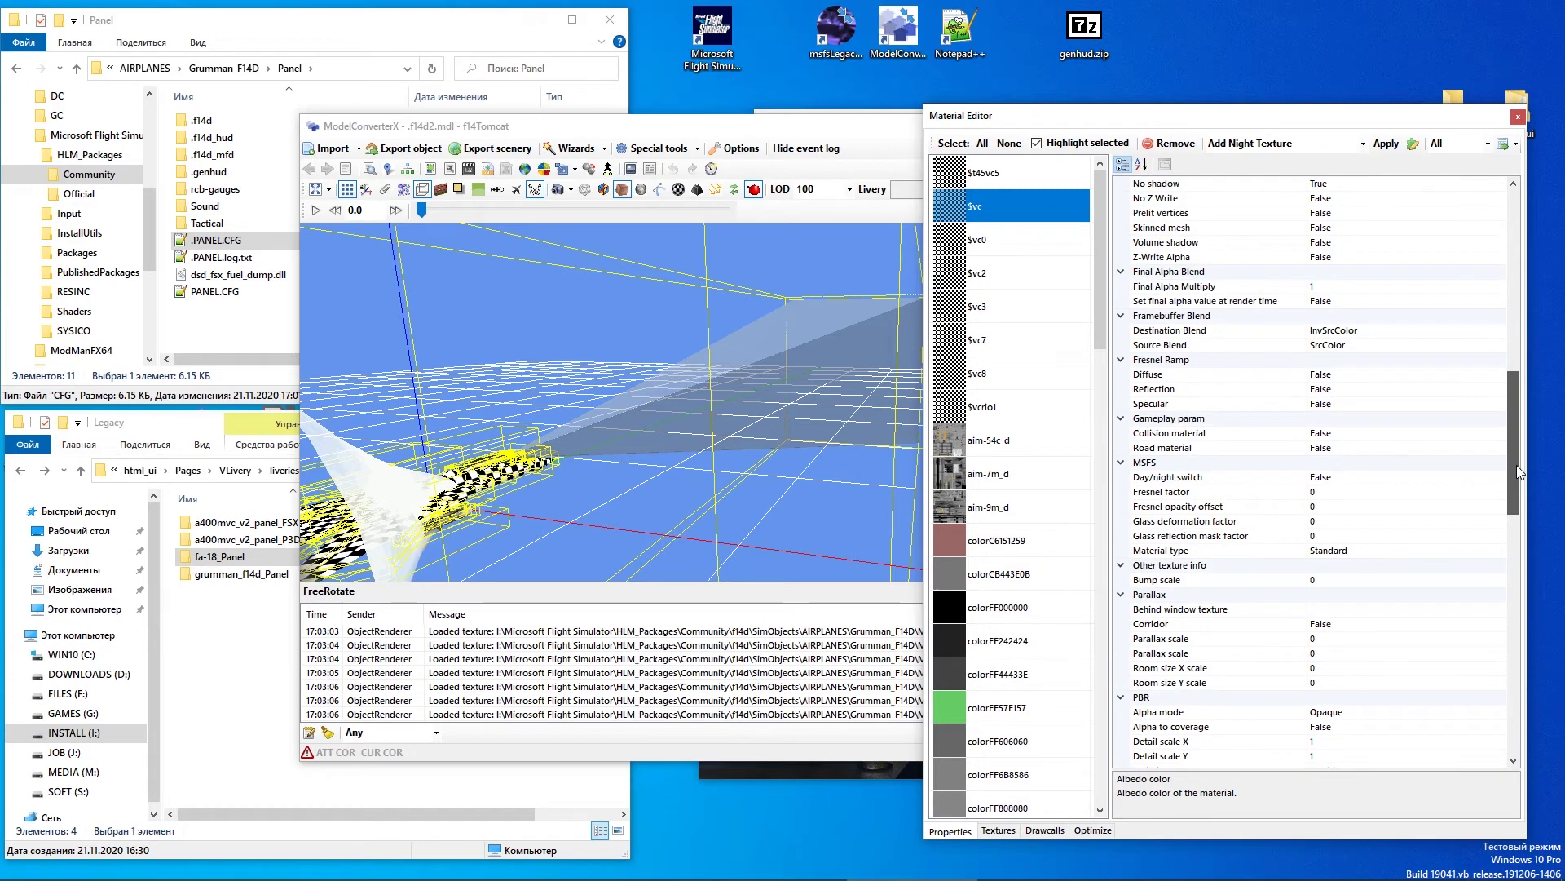
click(1483, 334)
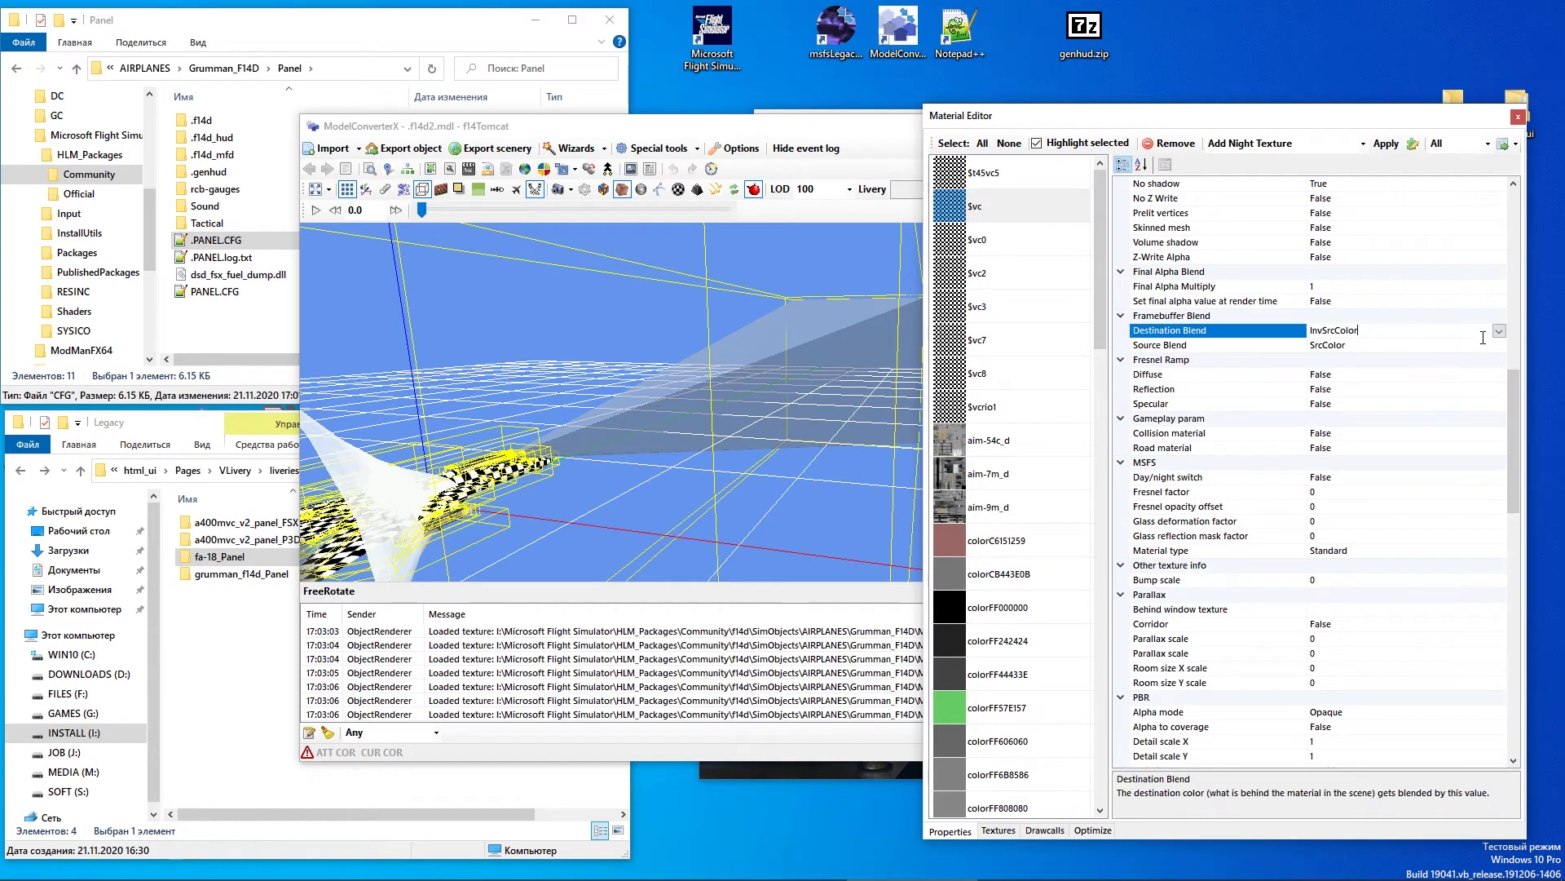
click(1499, 331)
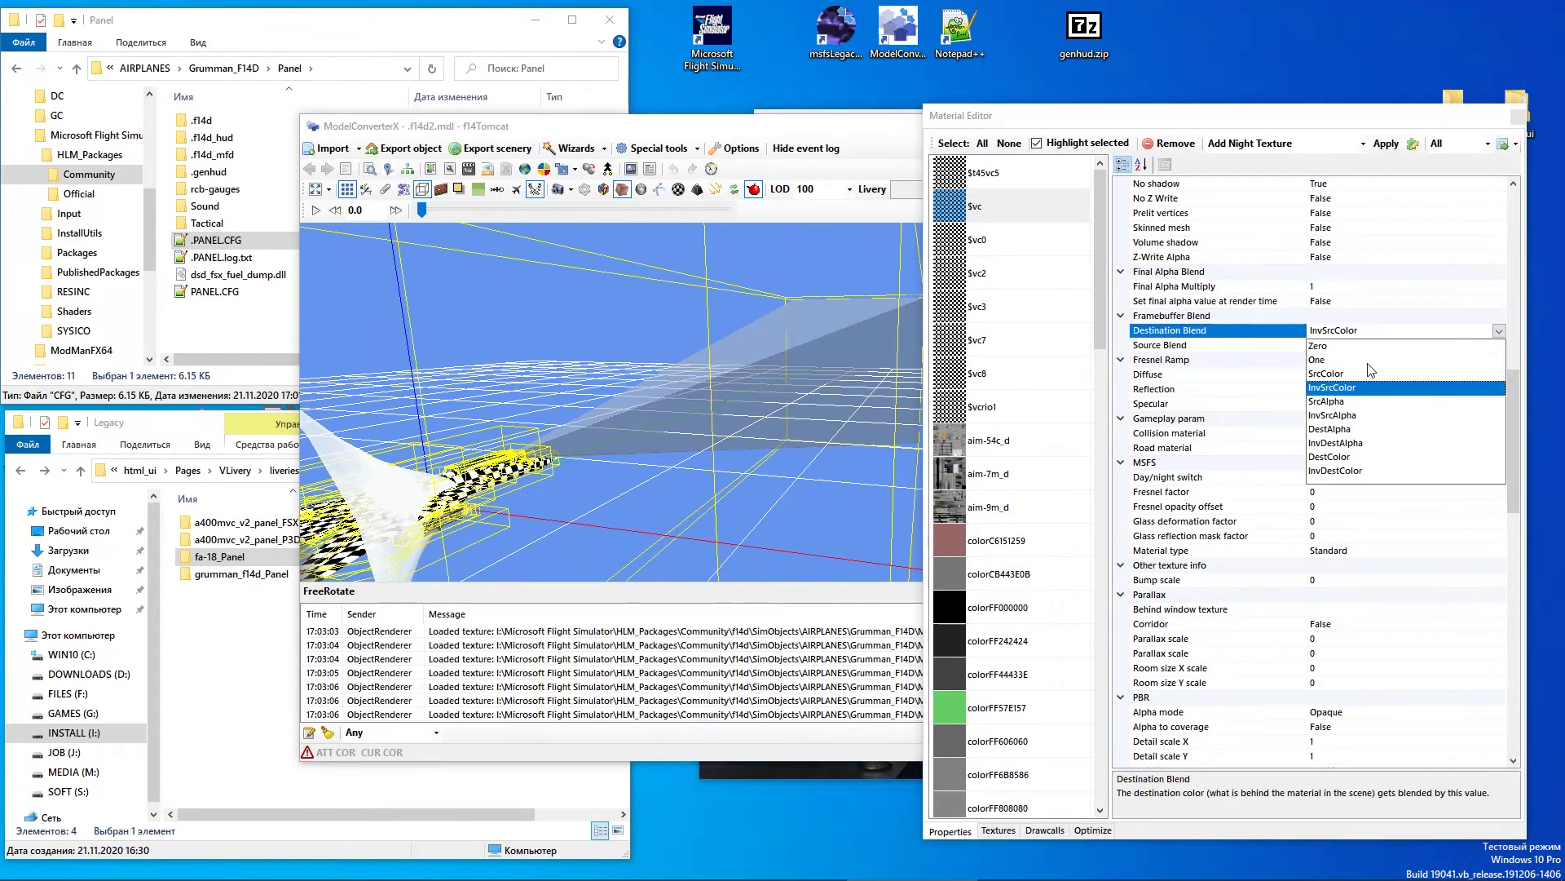
click(1329, 418)
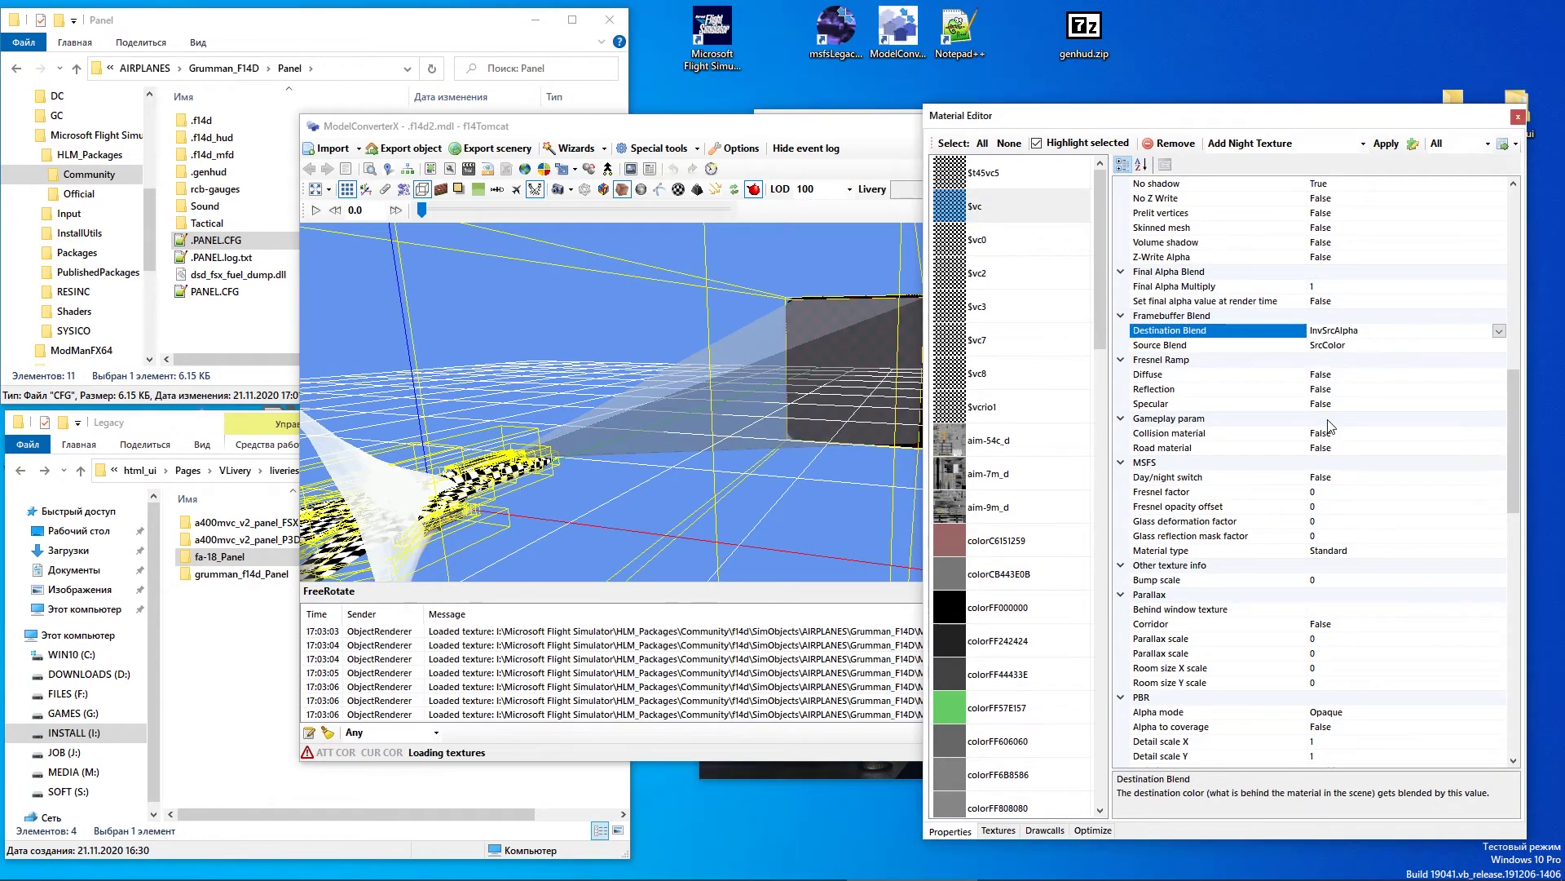
click(1518, 117)
Export the model over f14d2.MDL, confirming the replacement
click(405, 148)
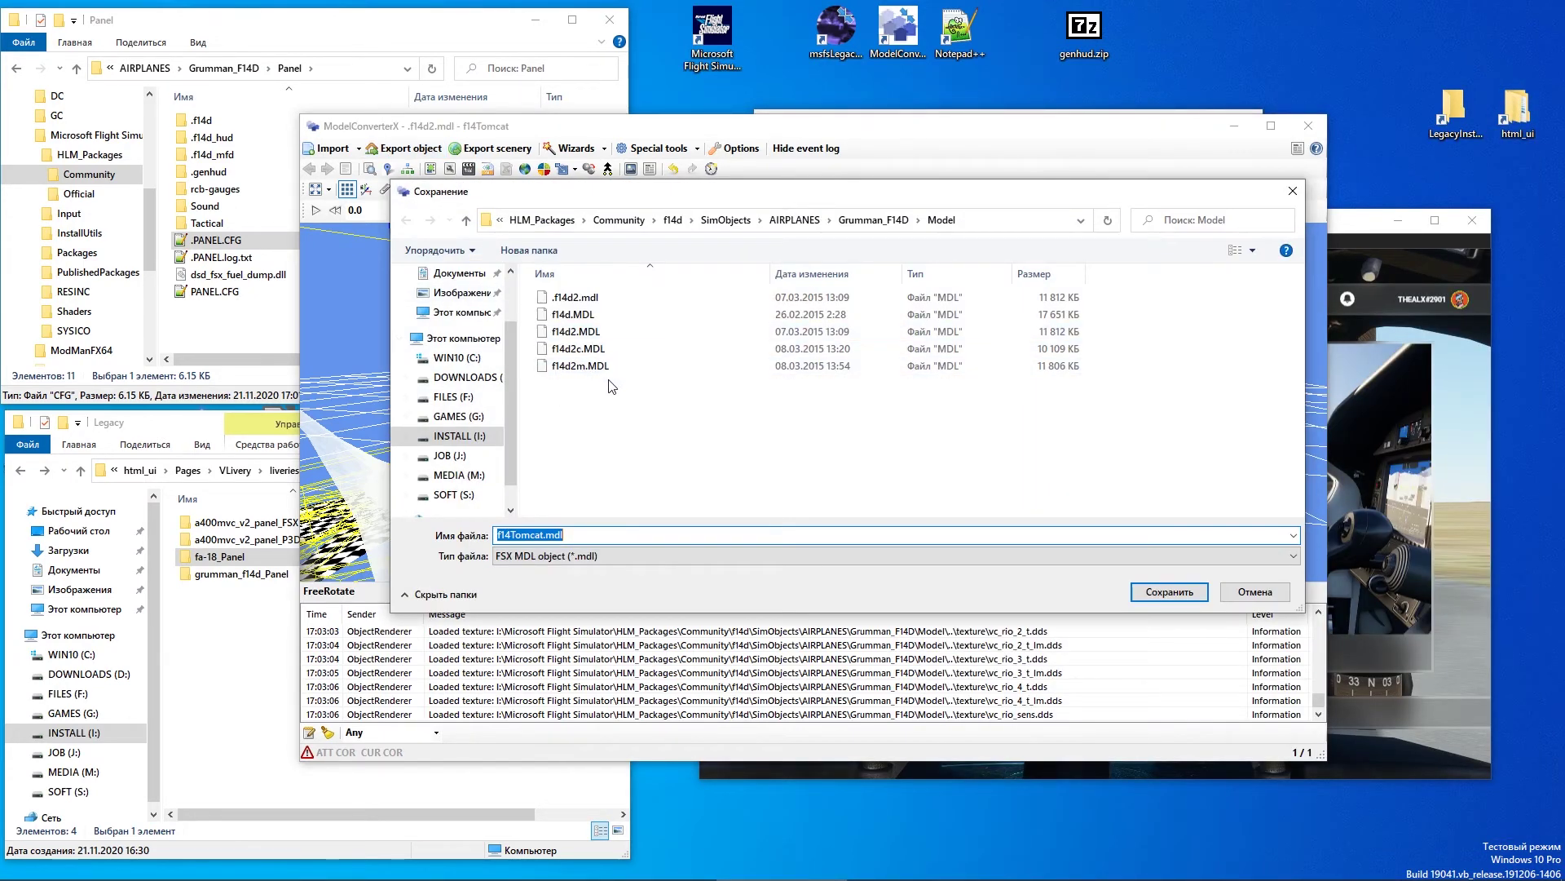
click(583, 334)
click(1169, 591)
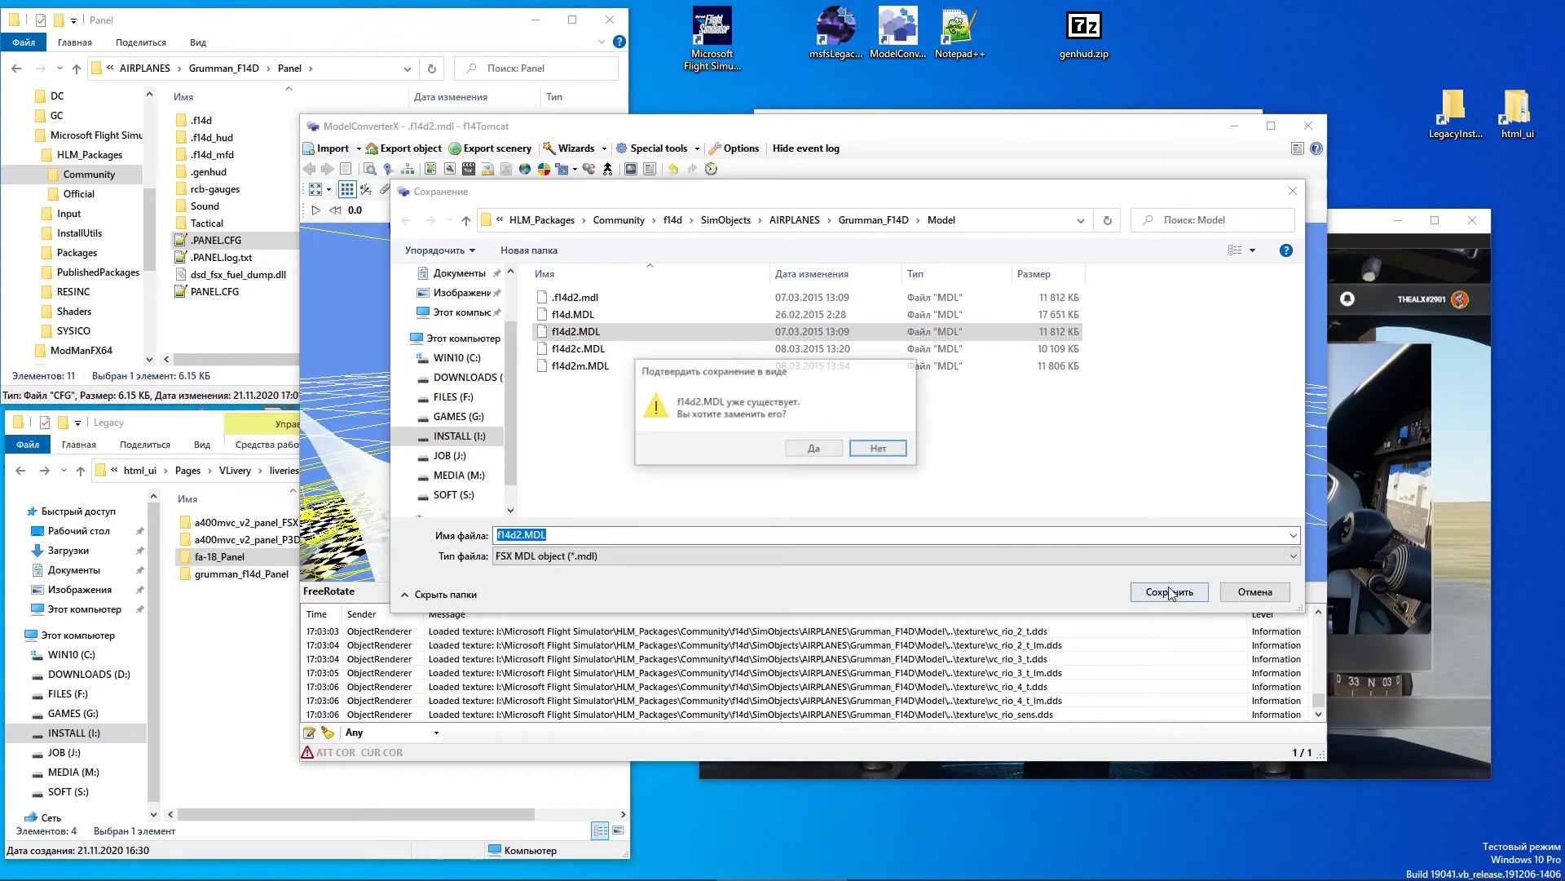
click(814, 450)
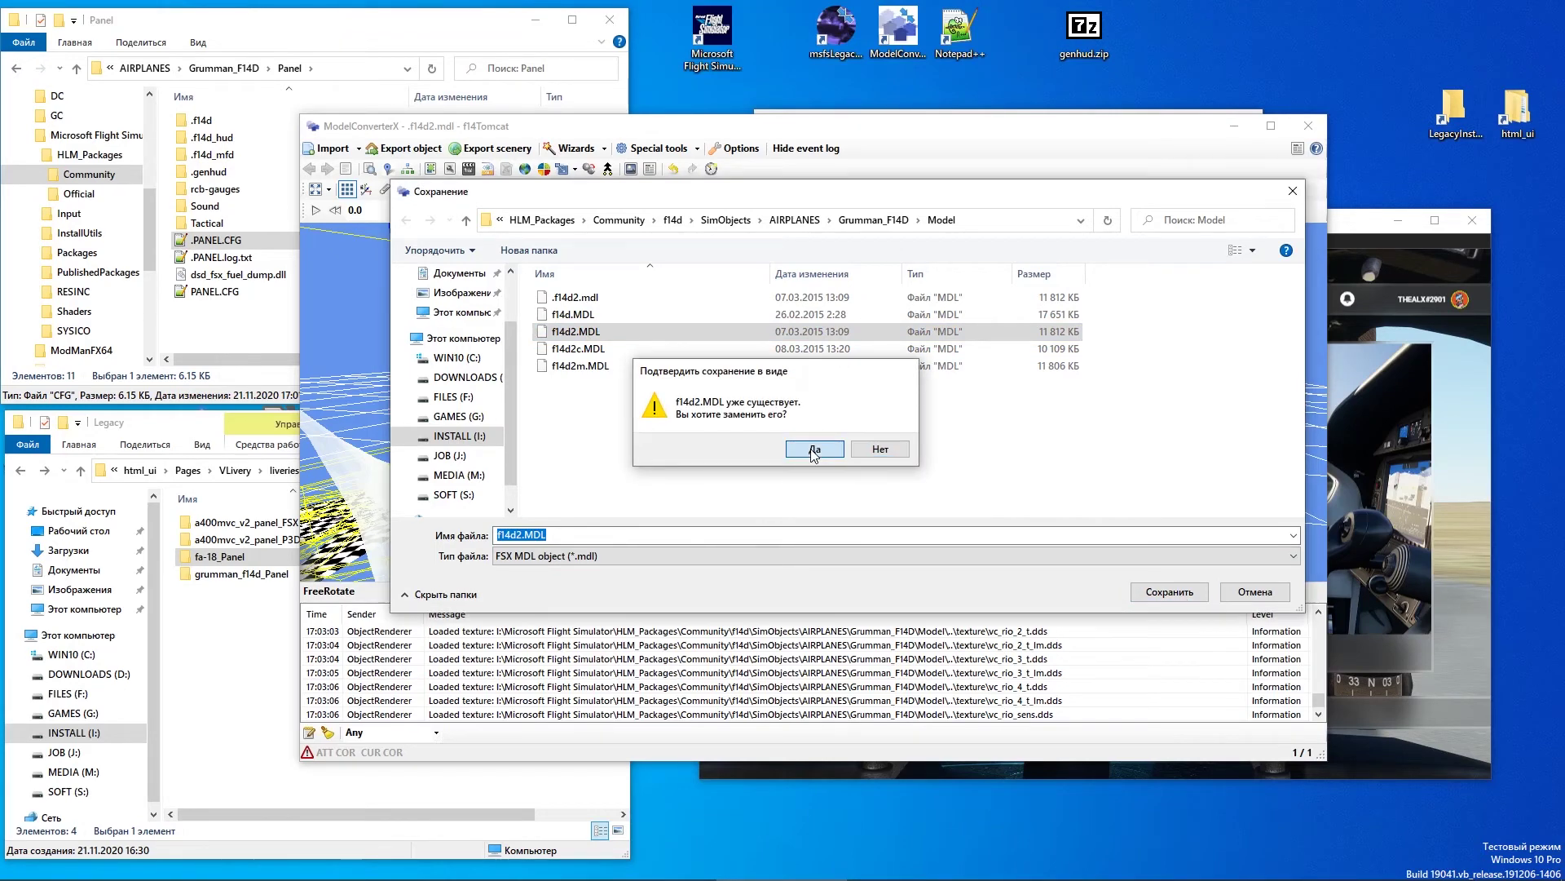
Resume the flight and create a new developer mode project
click(1360, 228)
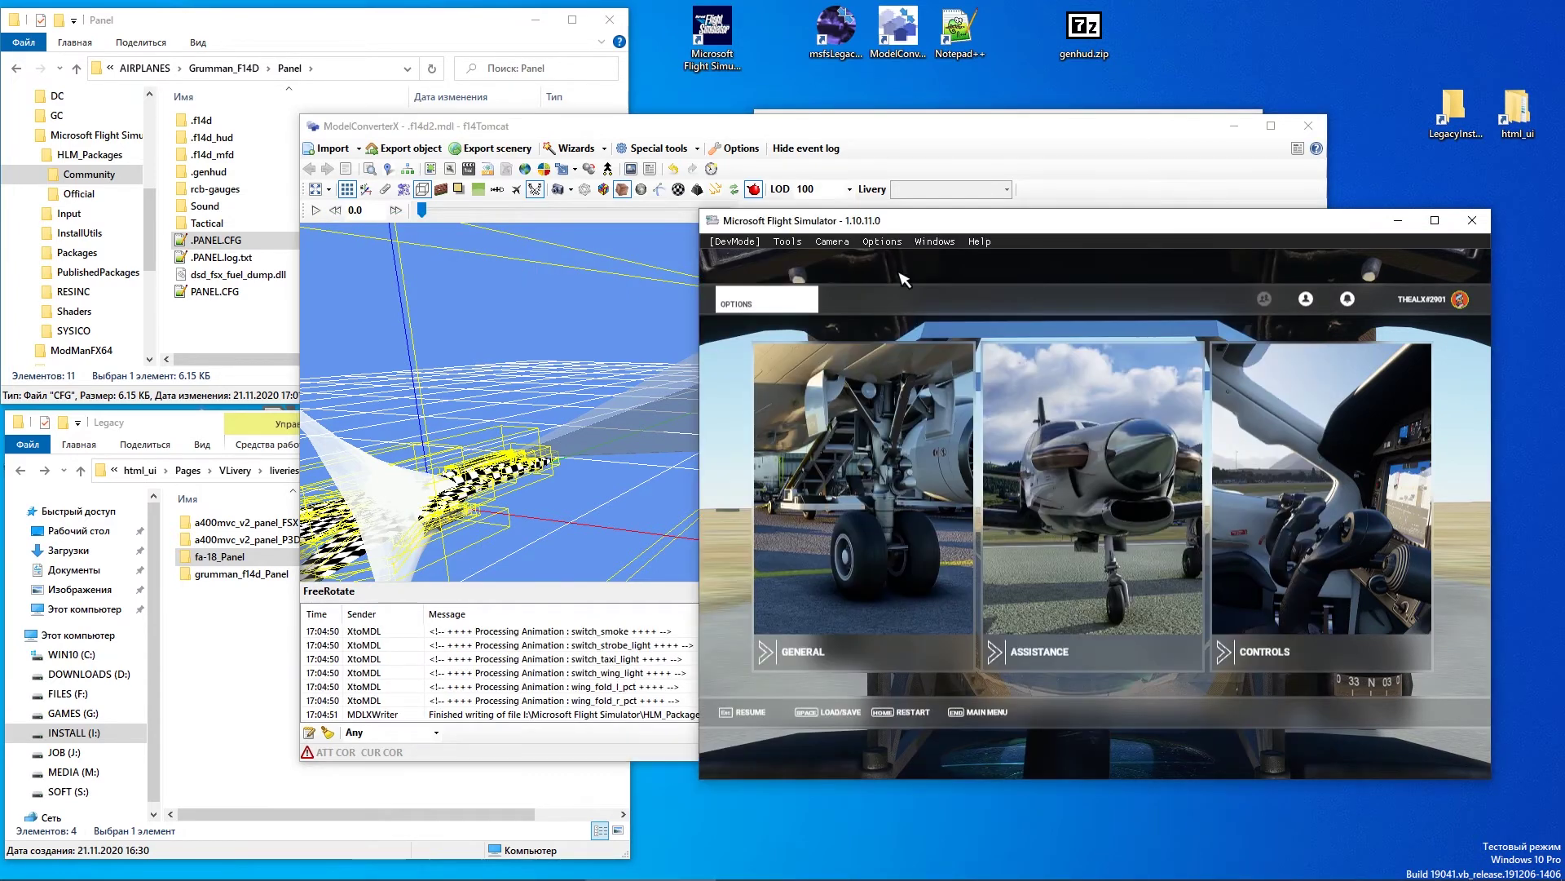
key(Escape)
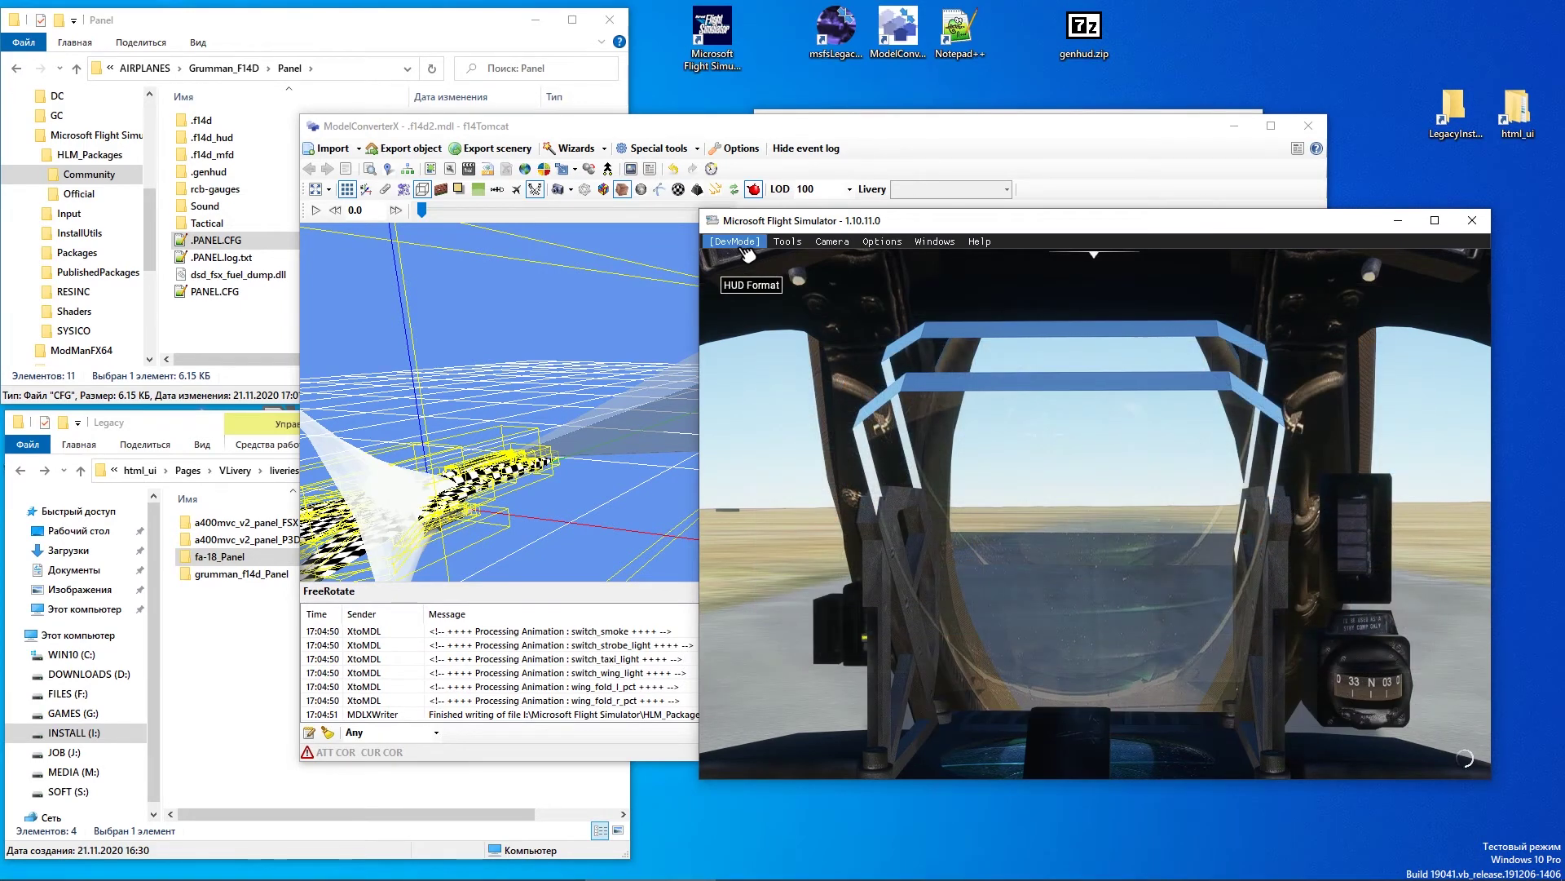
click(734, 242)
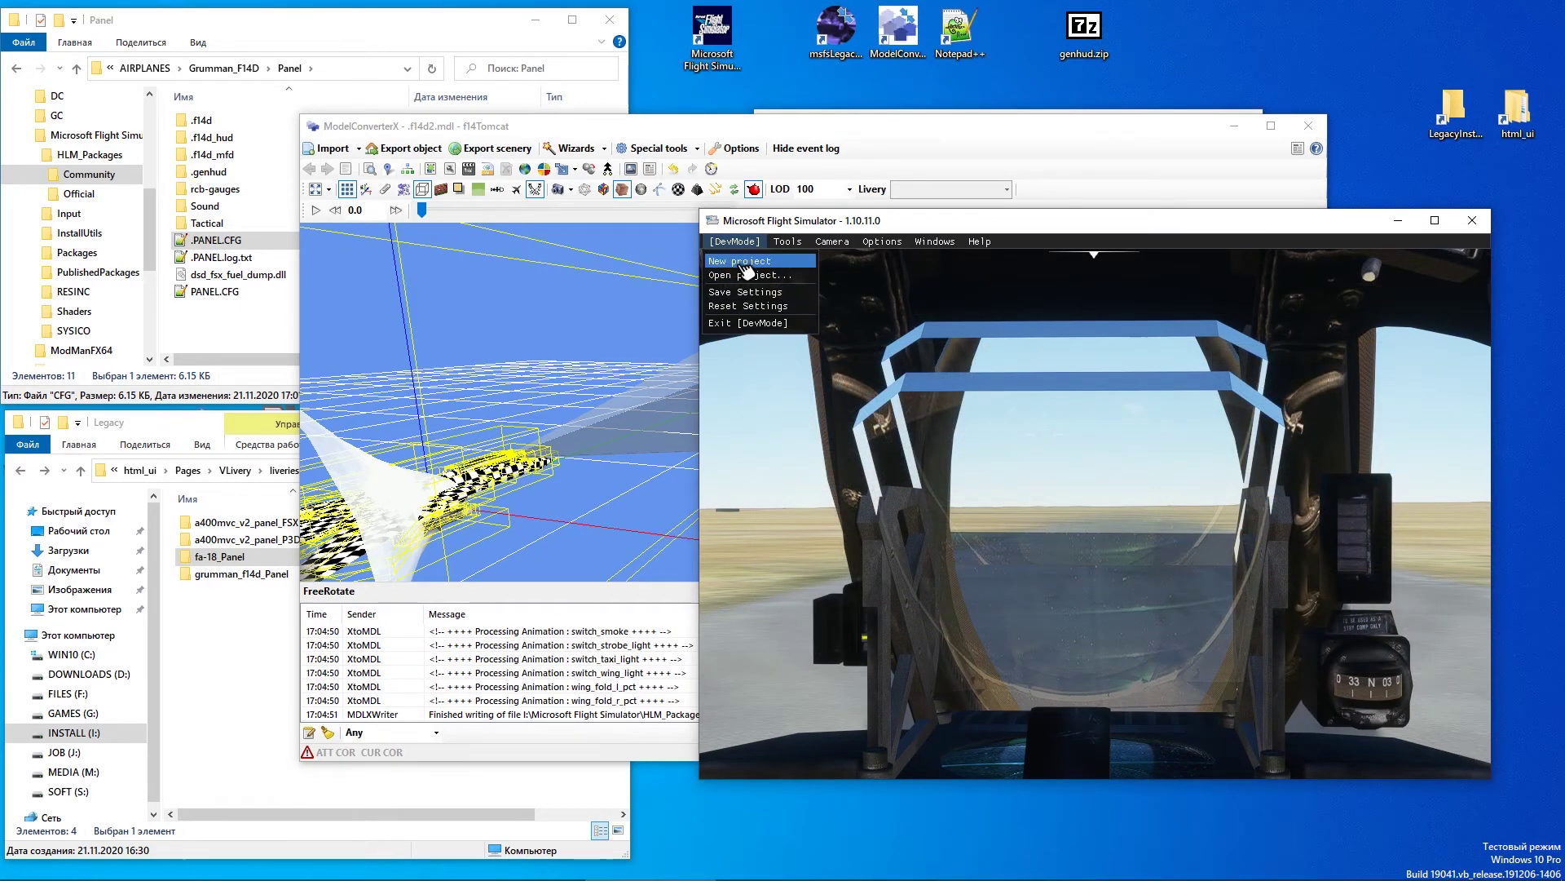
click(738, 261)
click(928, 536)
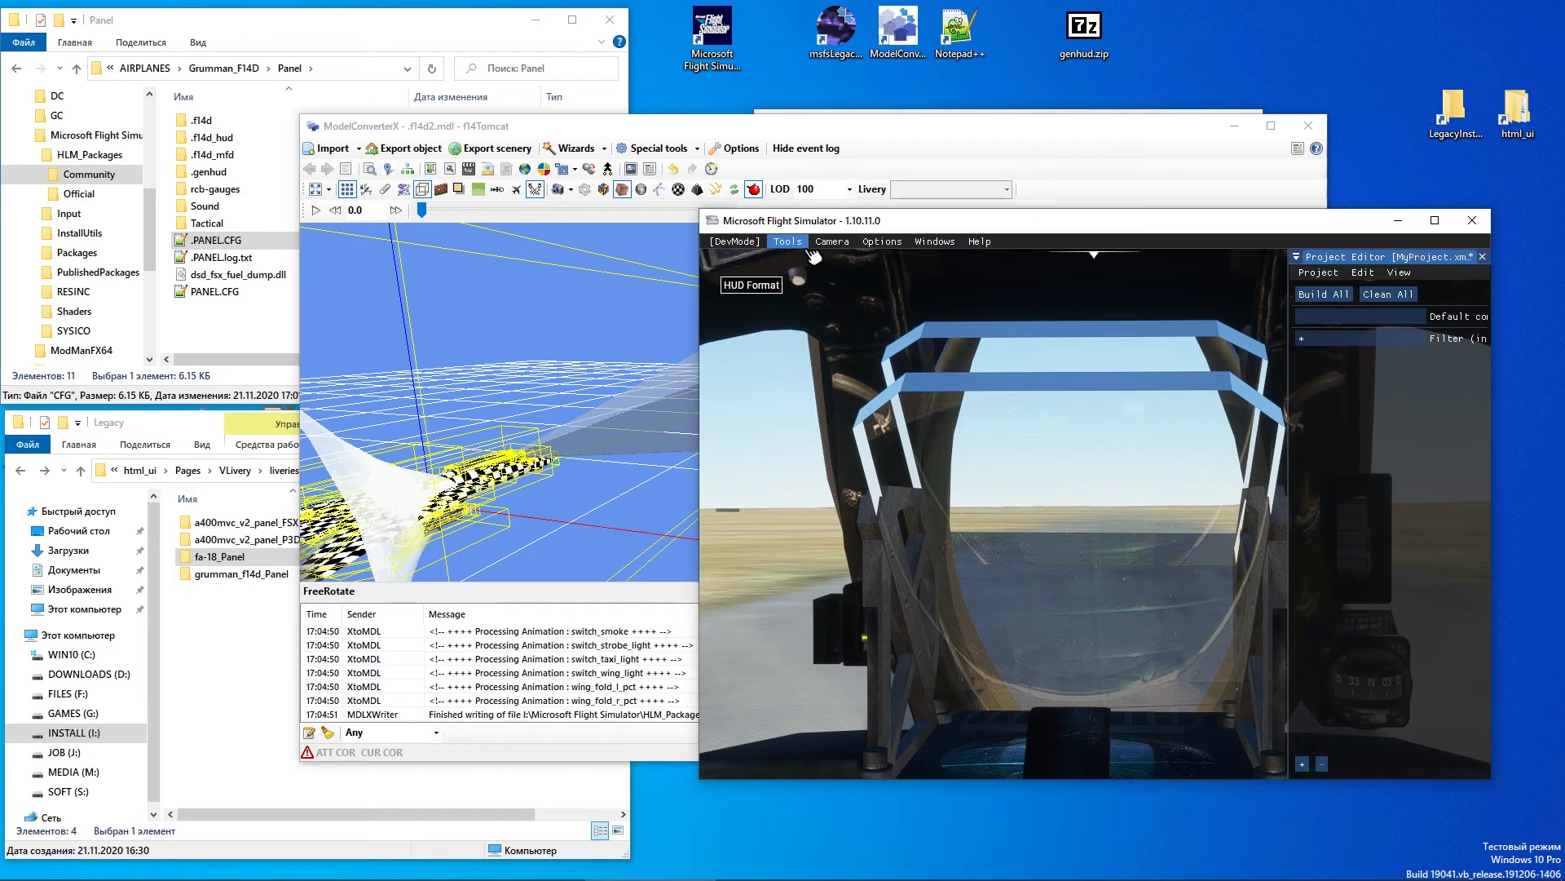
Resync the aircraft from the Aircraft Editor, then switch to an outside view
click(787, 241)
click(811, 330)
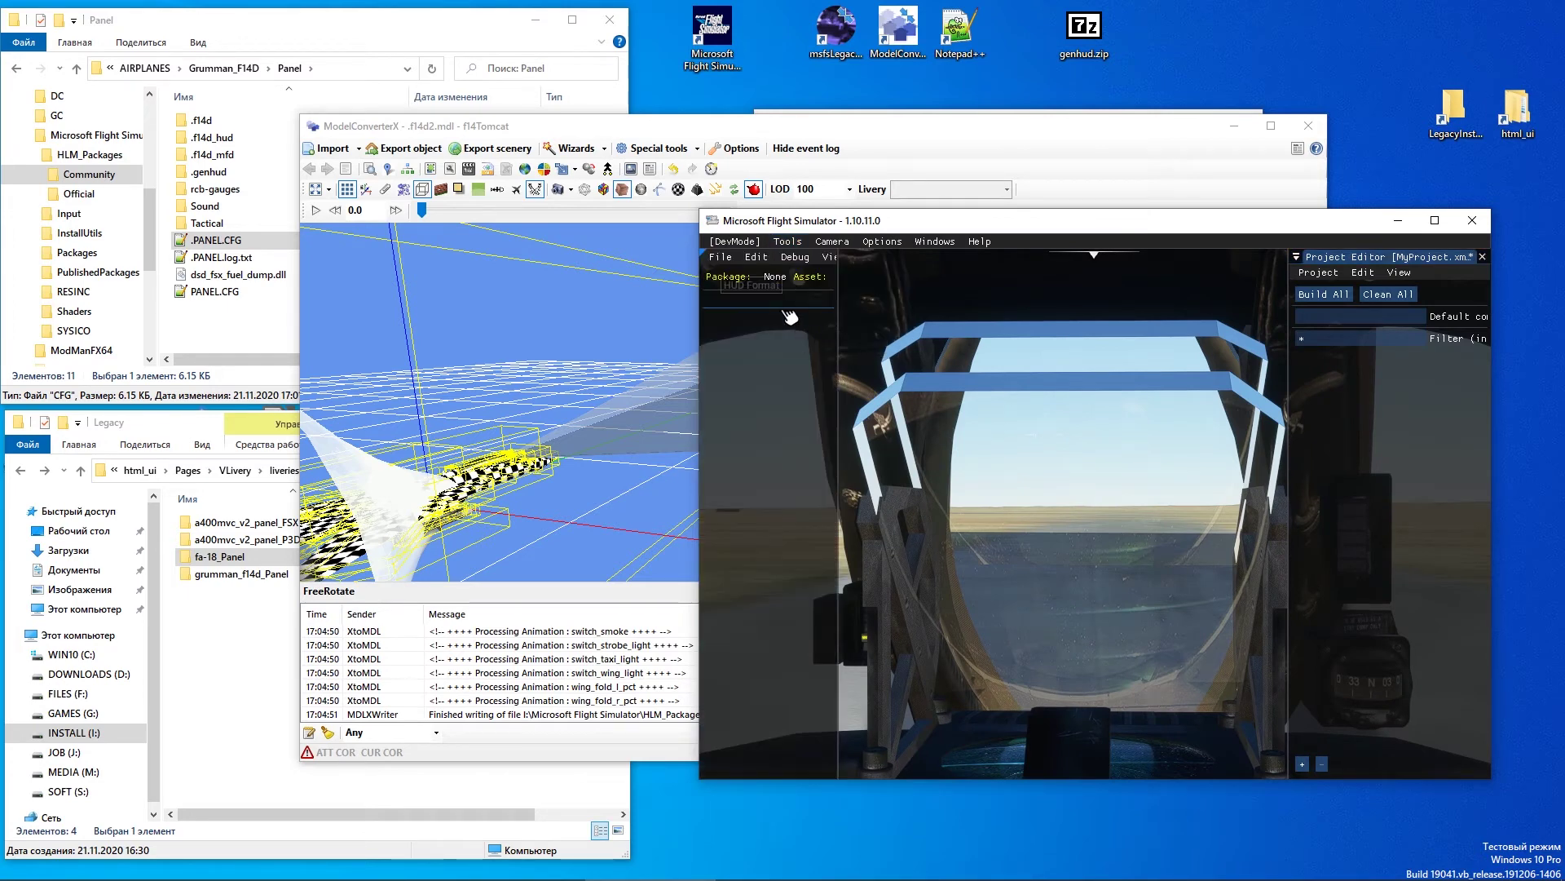
click(720, 257)
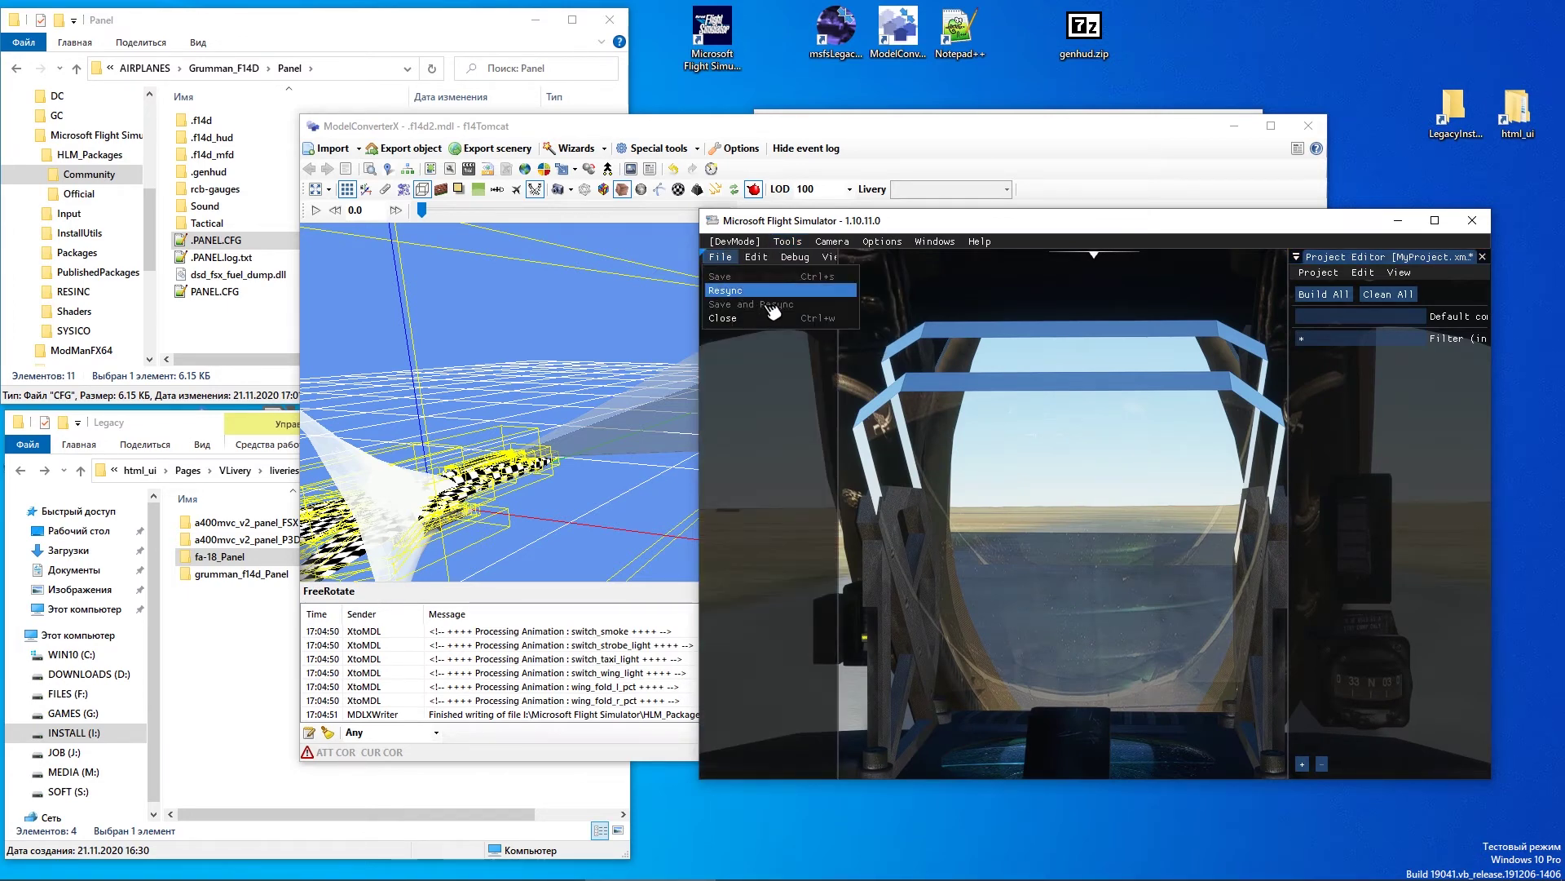
click(771, 305)
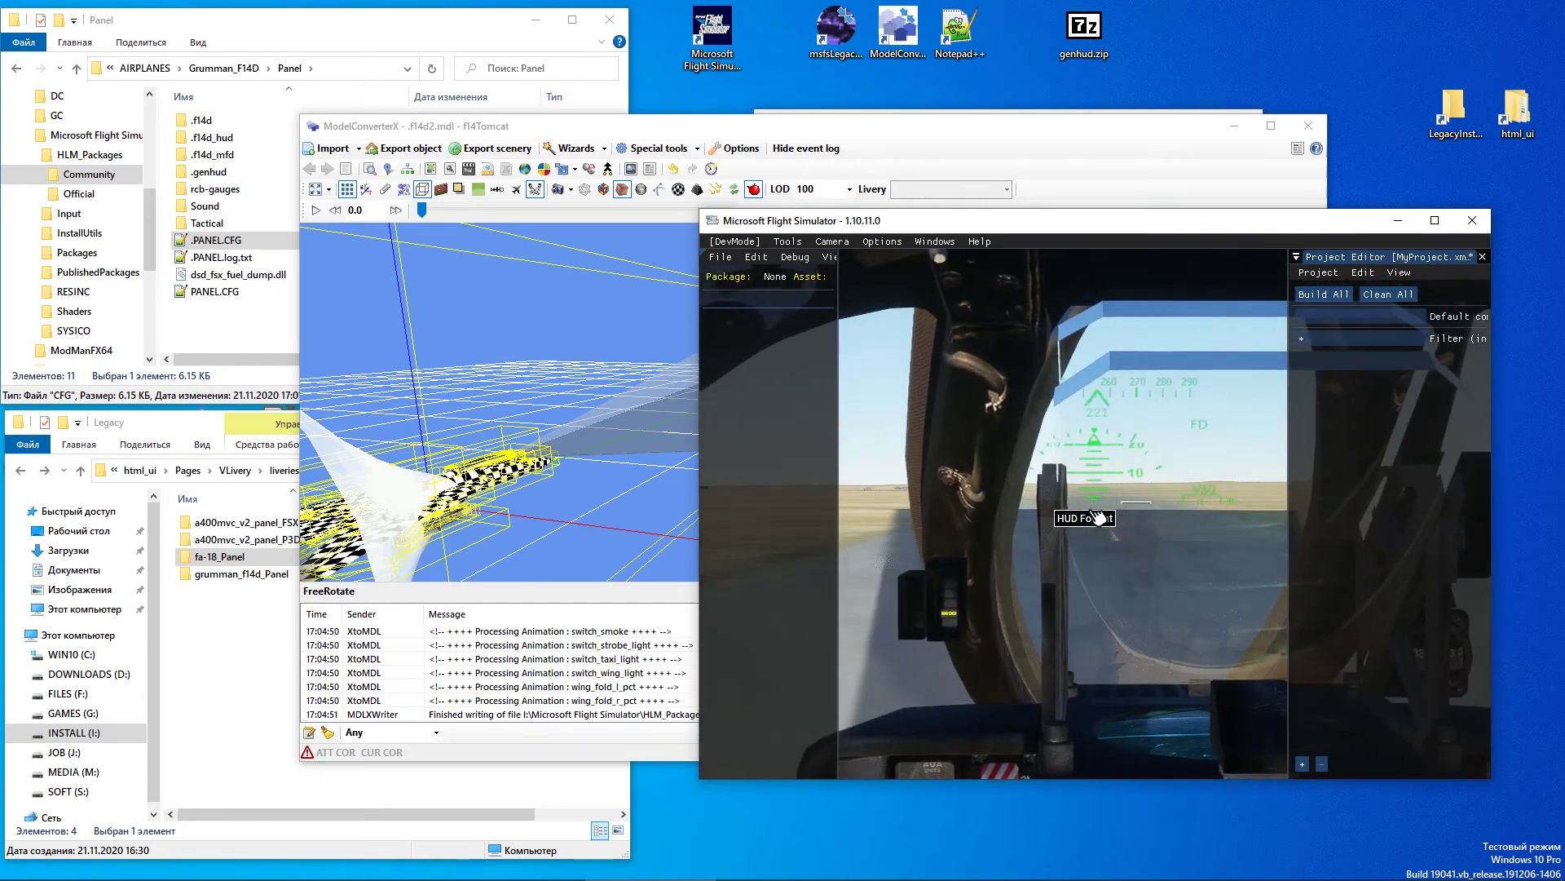
key(End)
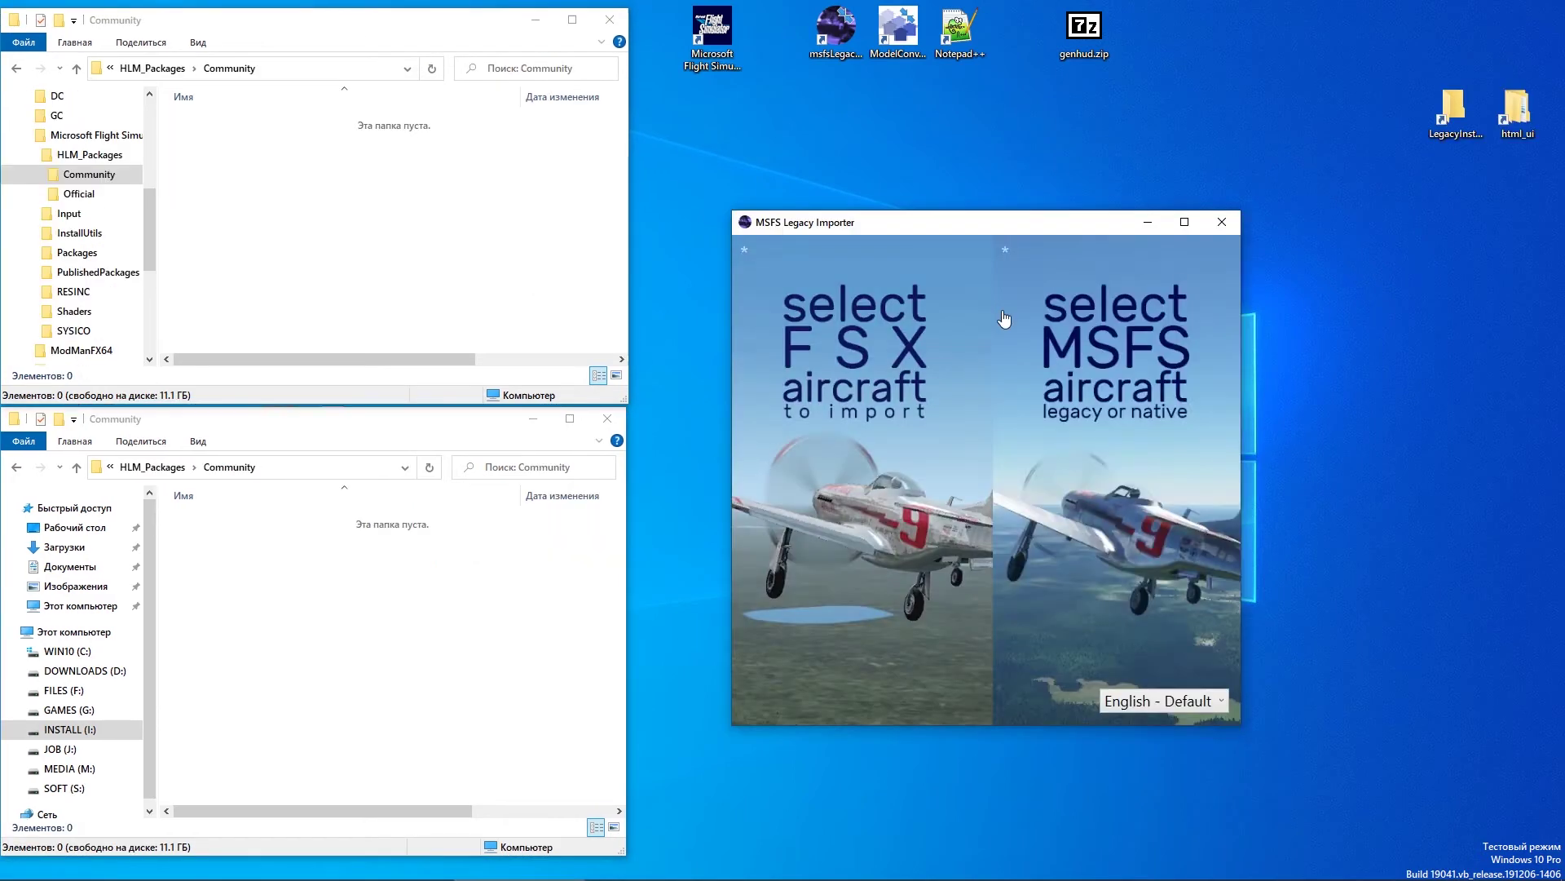
Import the FSX Airplanes\A400MVC_V2 aircraft into the Community folder
click(922, 388)
click(881, 347)
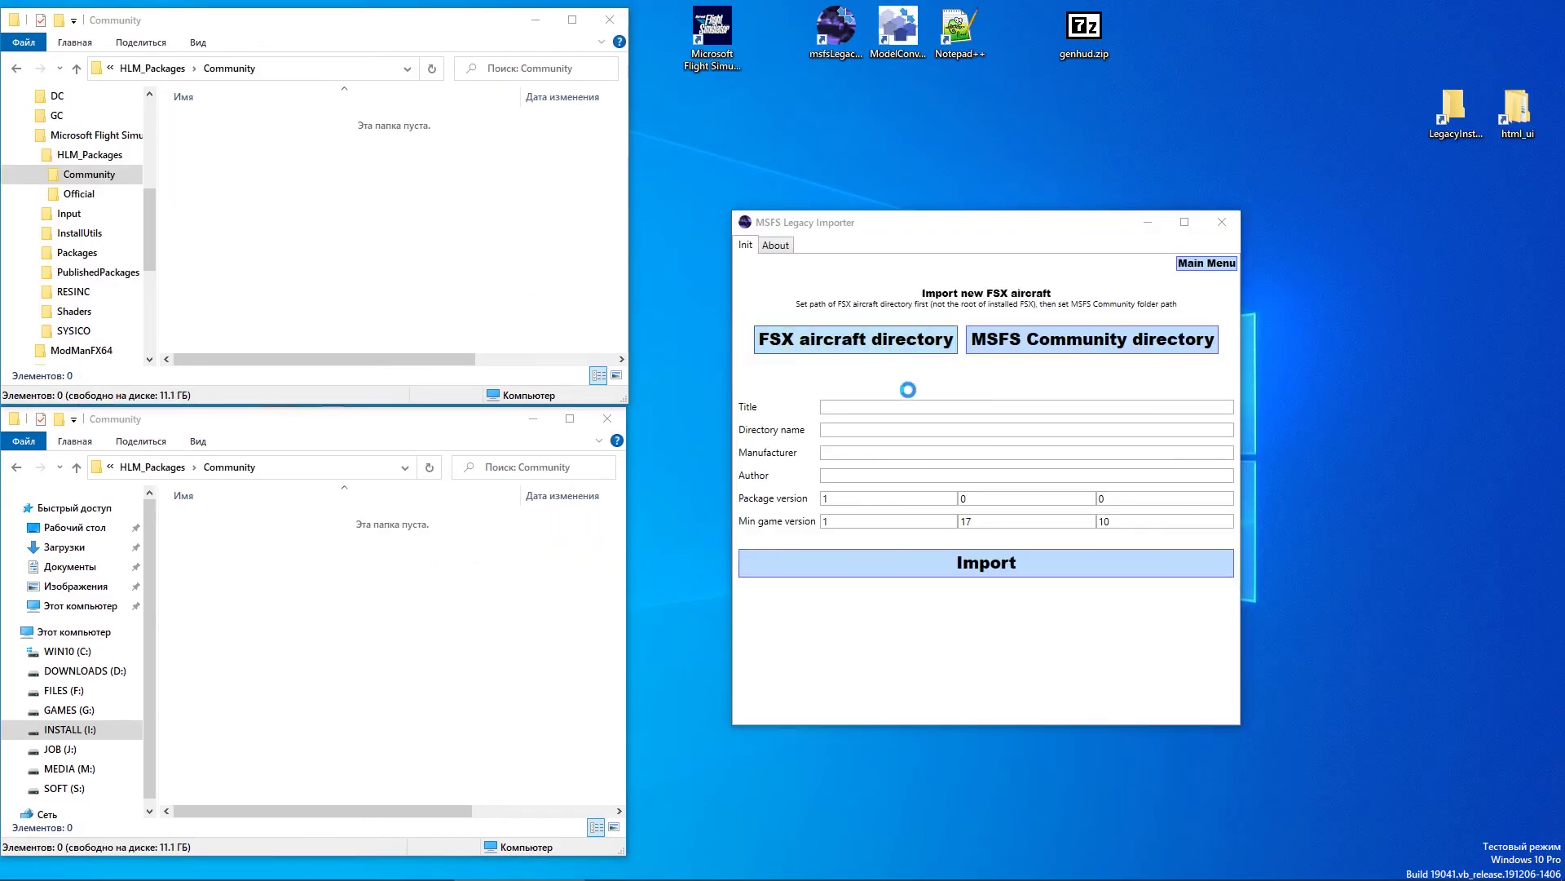
click(1060, 357)
double_click(1060, 357)
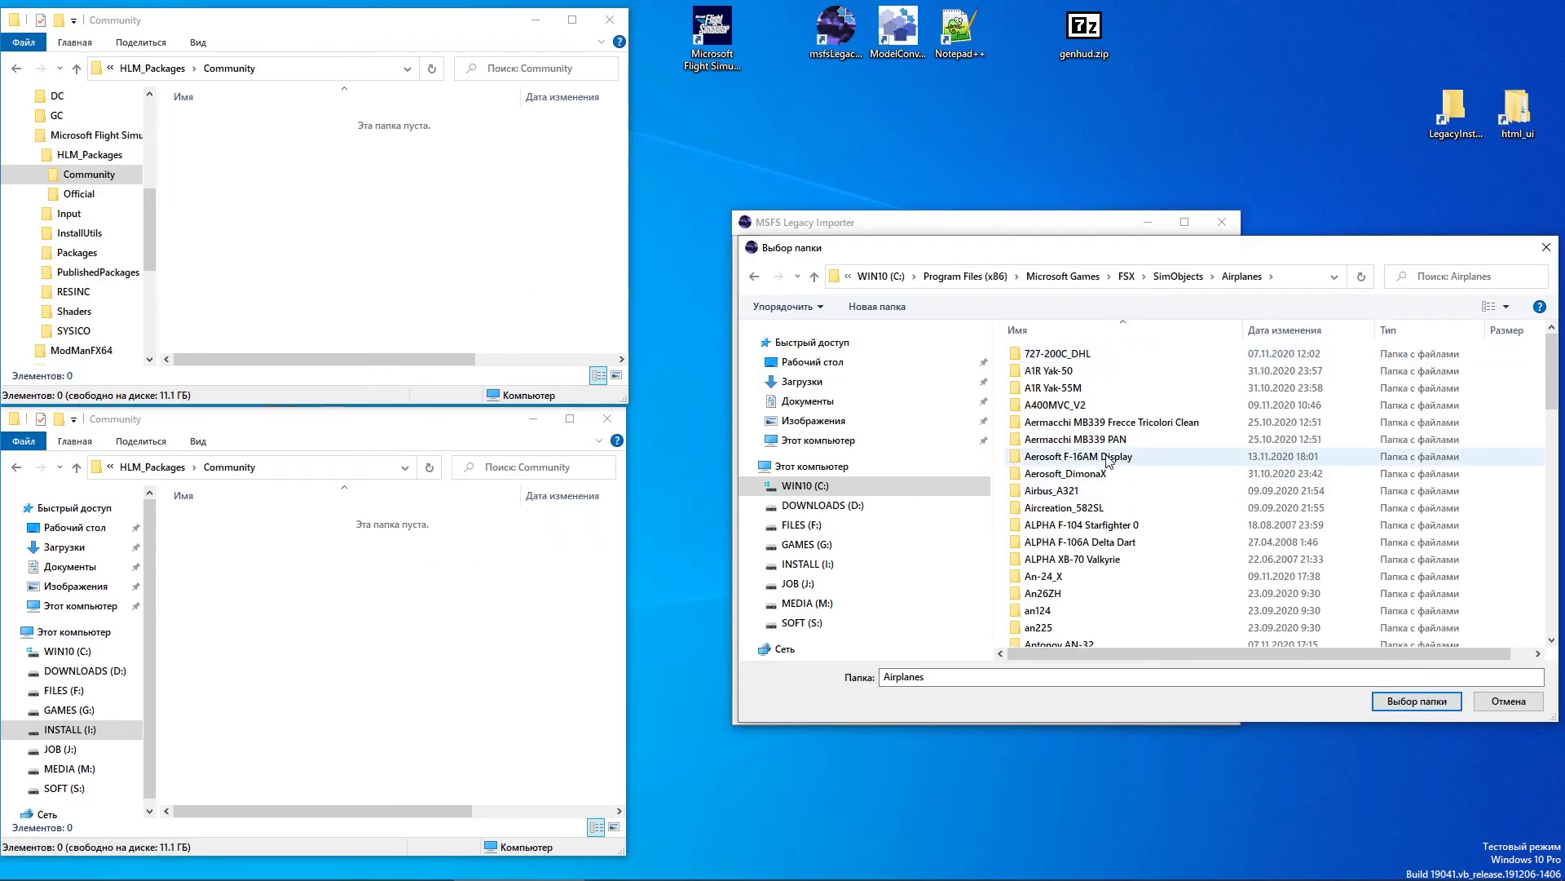
click(1055, 404)
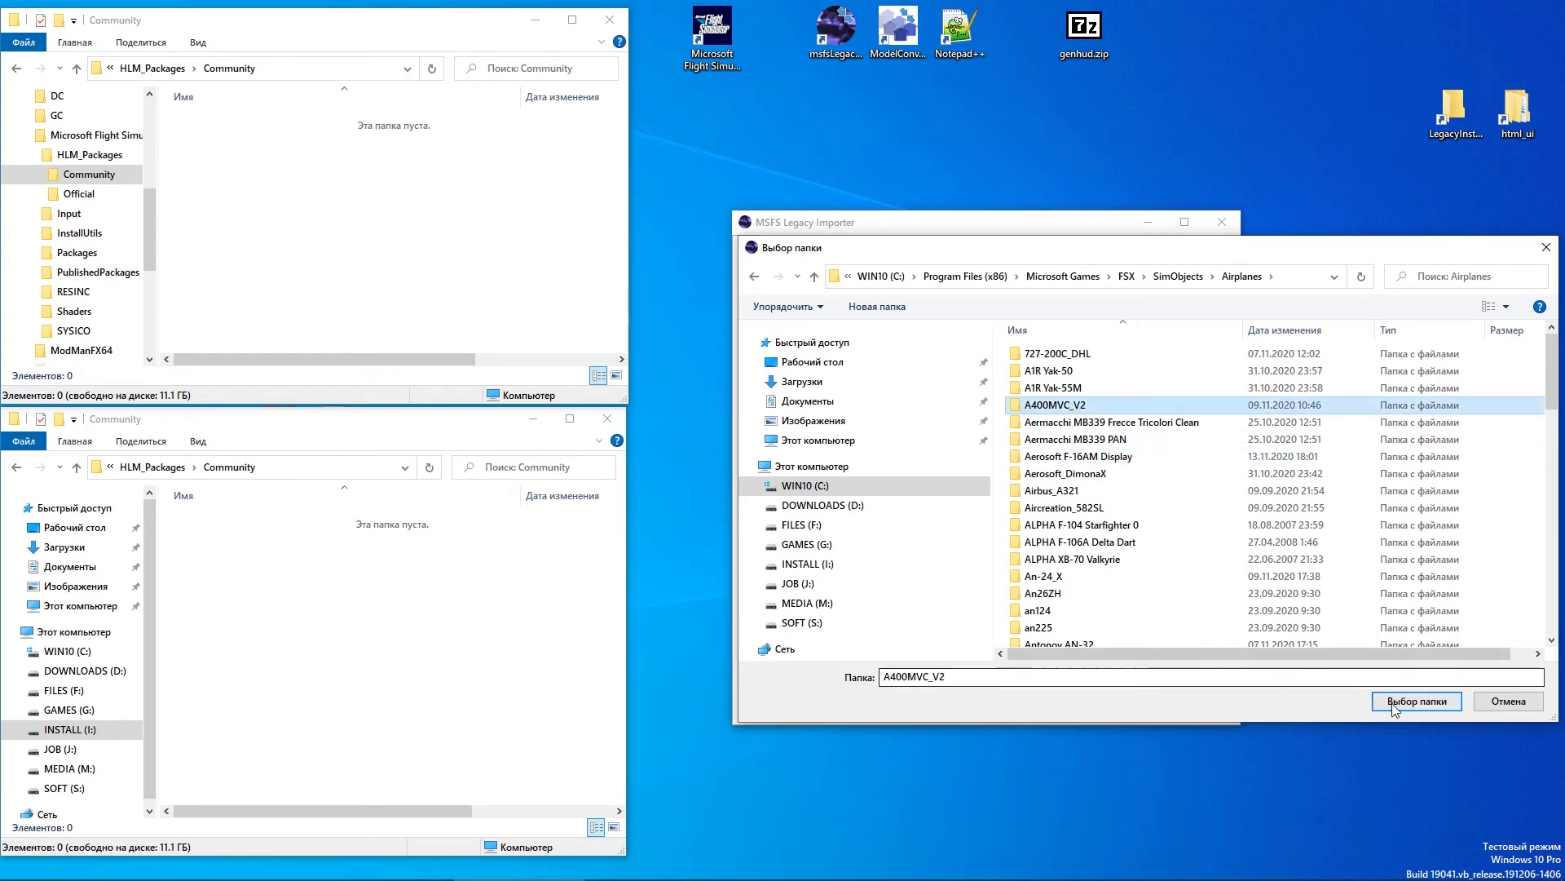
click(1417, 701)
click(1016, 574)
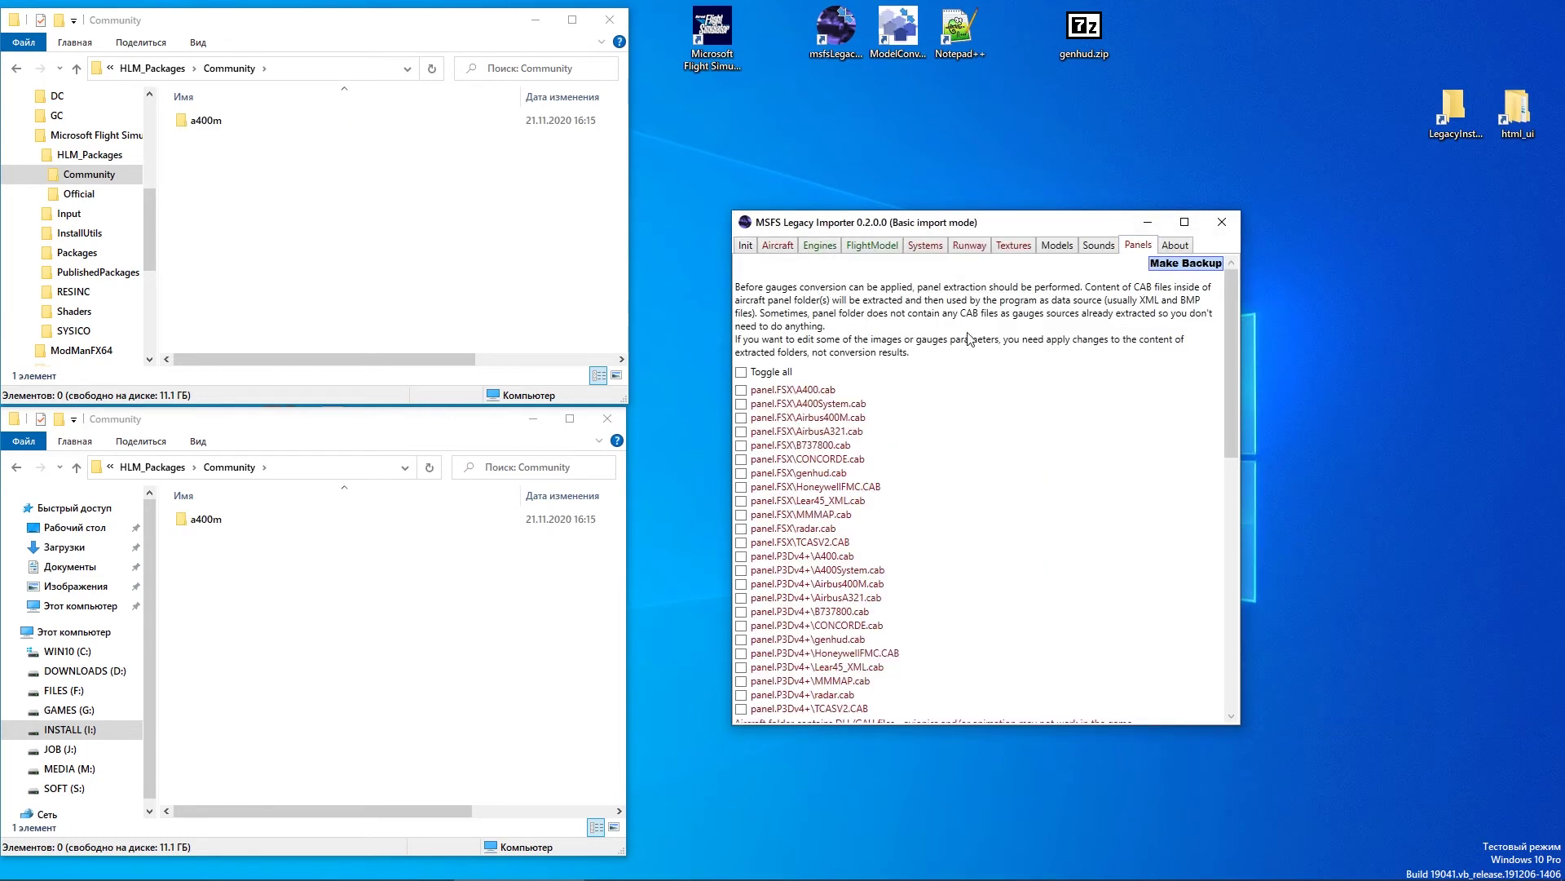
Convert the A400MVC_V2 panel gauges from the Panels tab
scroll(980, 415, down, 2)
scroll(963, 684, down, 4)
scroll(1006, 531, down, 10)
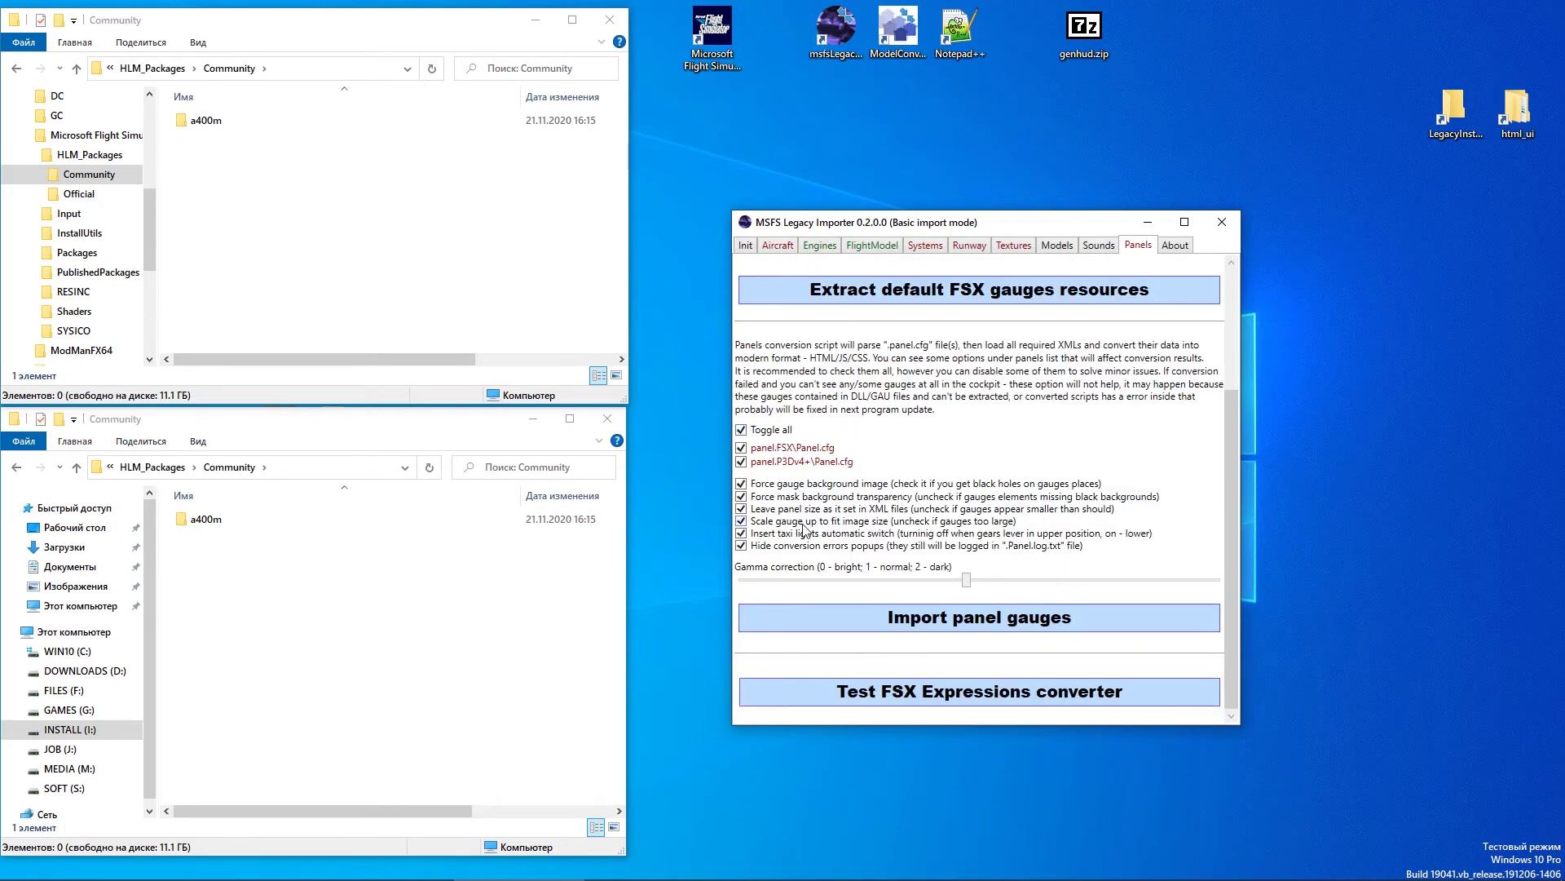
click(973, 624)
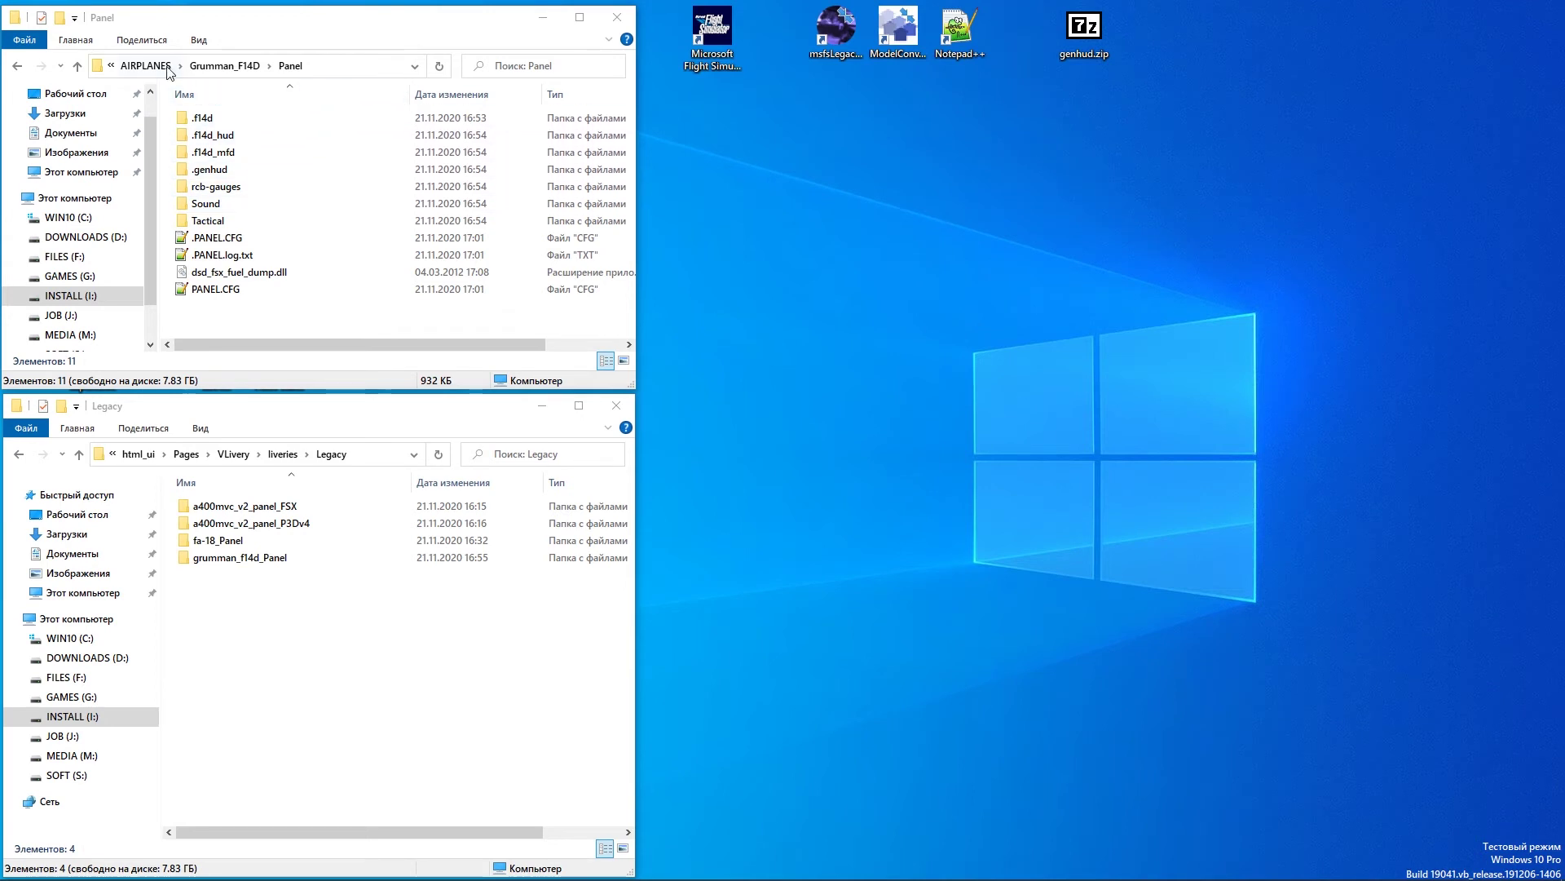
Go to Community > a400m > SimObjects > AIRPLANES > A400MVC_V2 > panel.FSX
click(146, 65)
click(146, 65)
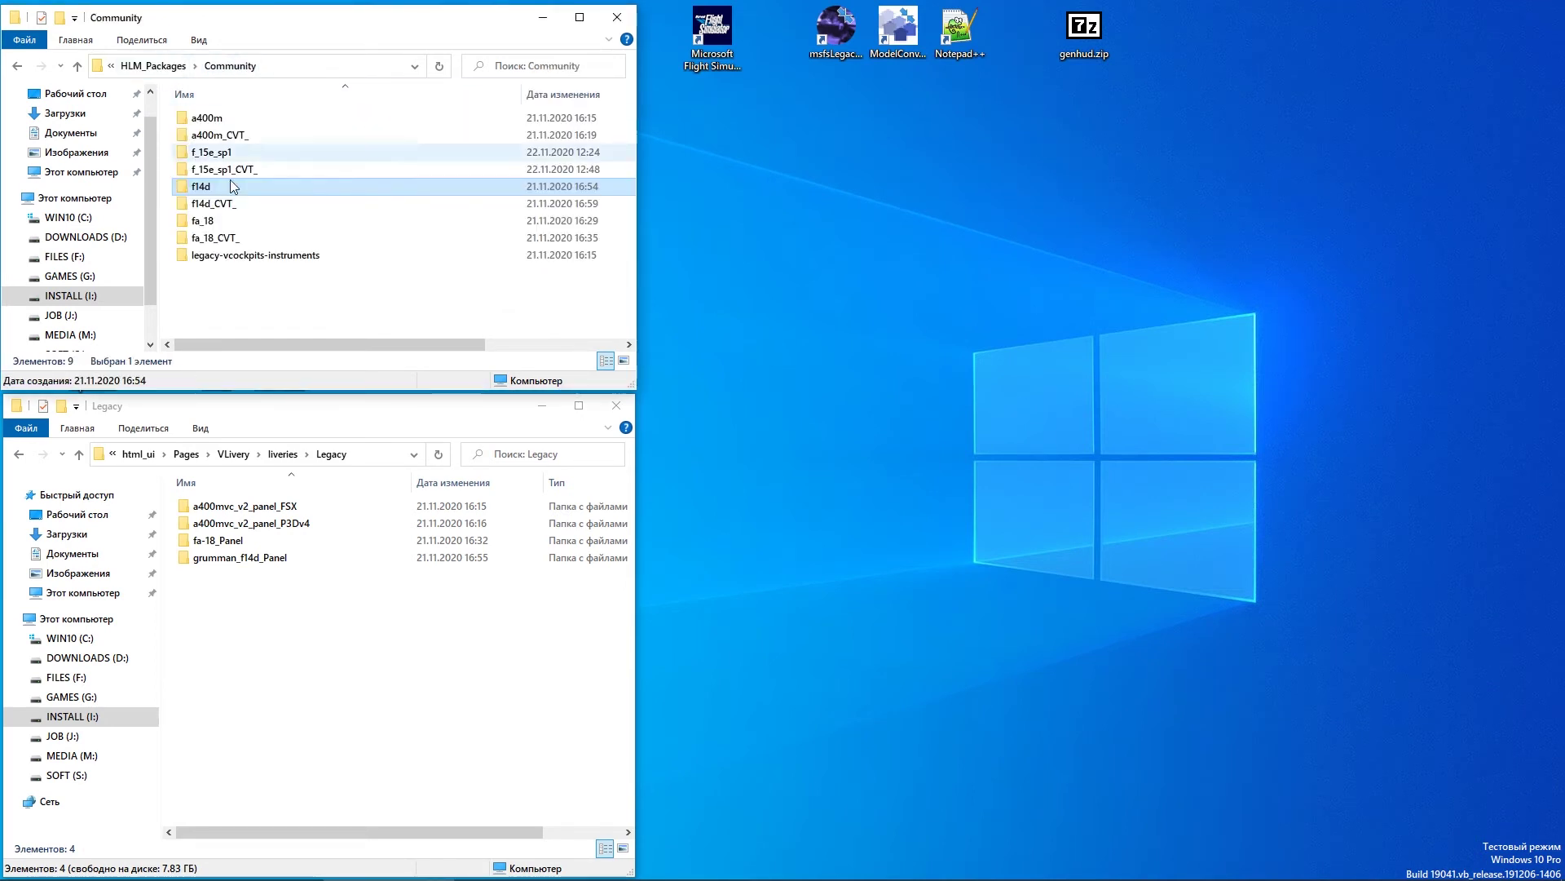
double_click(216, 118)
double_click(216, 118)
double_click(213, 118)
double_click(212, 120)
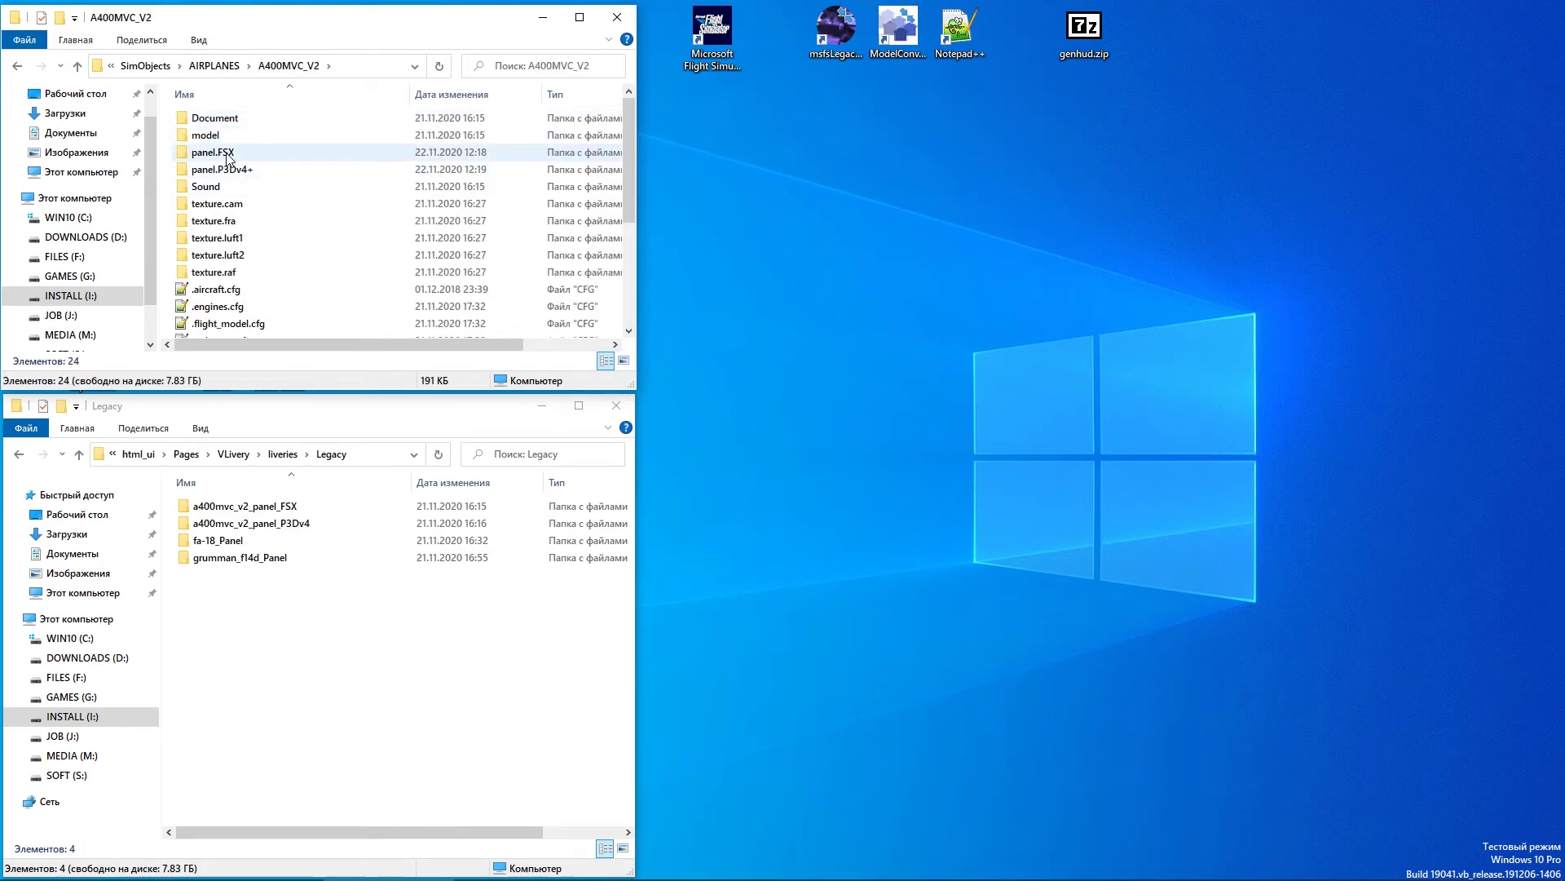
double_click(213, 153)
Open Panel.cfg with Edit with Notepad++ and move the editor window up and right
scroll(269, 206, down, 10)
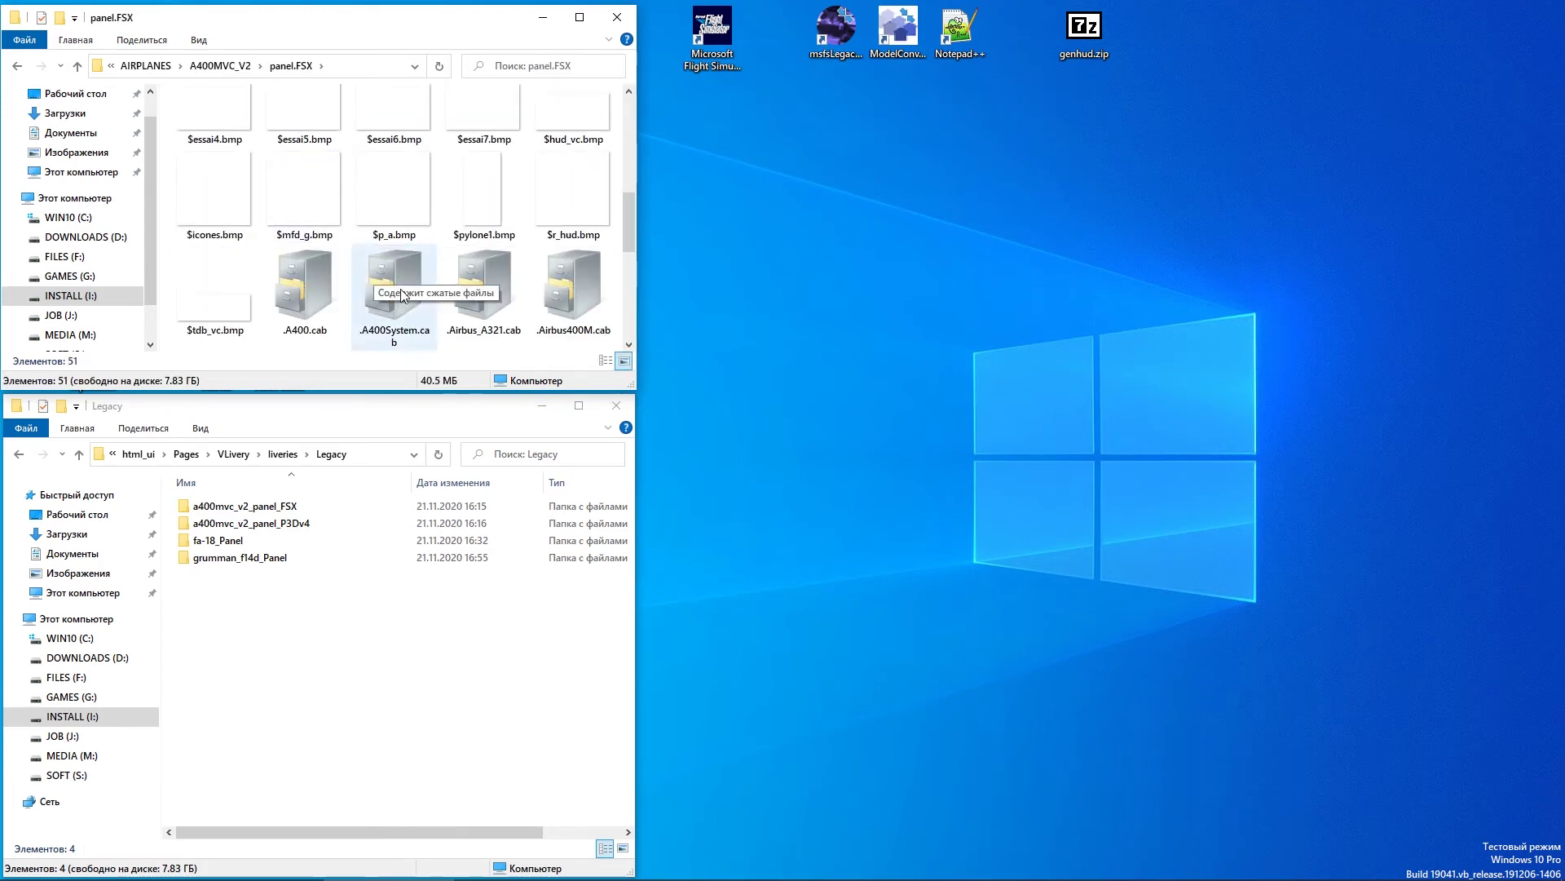
scroll(482, 287, up, 1)
click(487, 248)
right_click(482, 238)
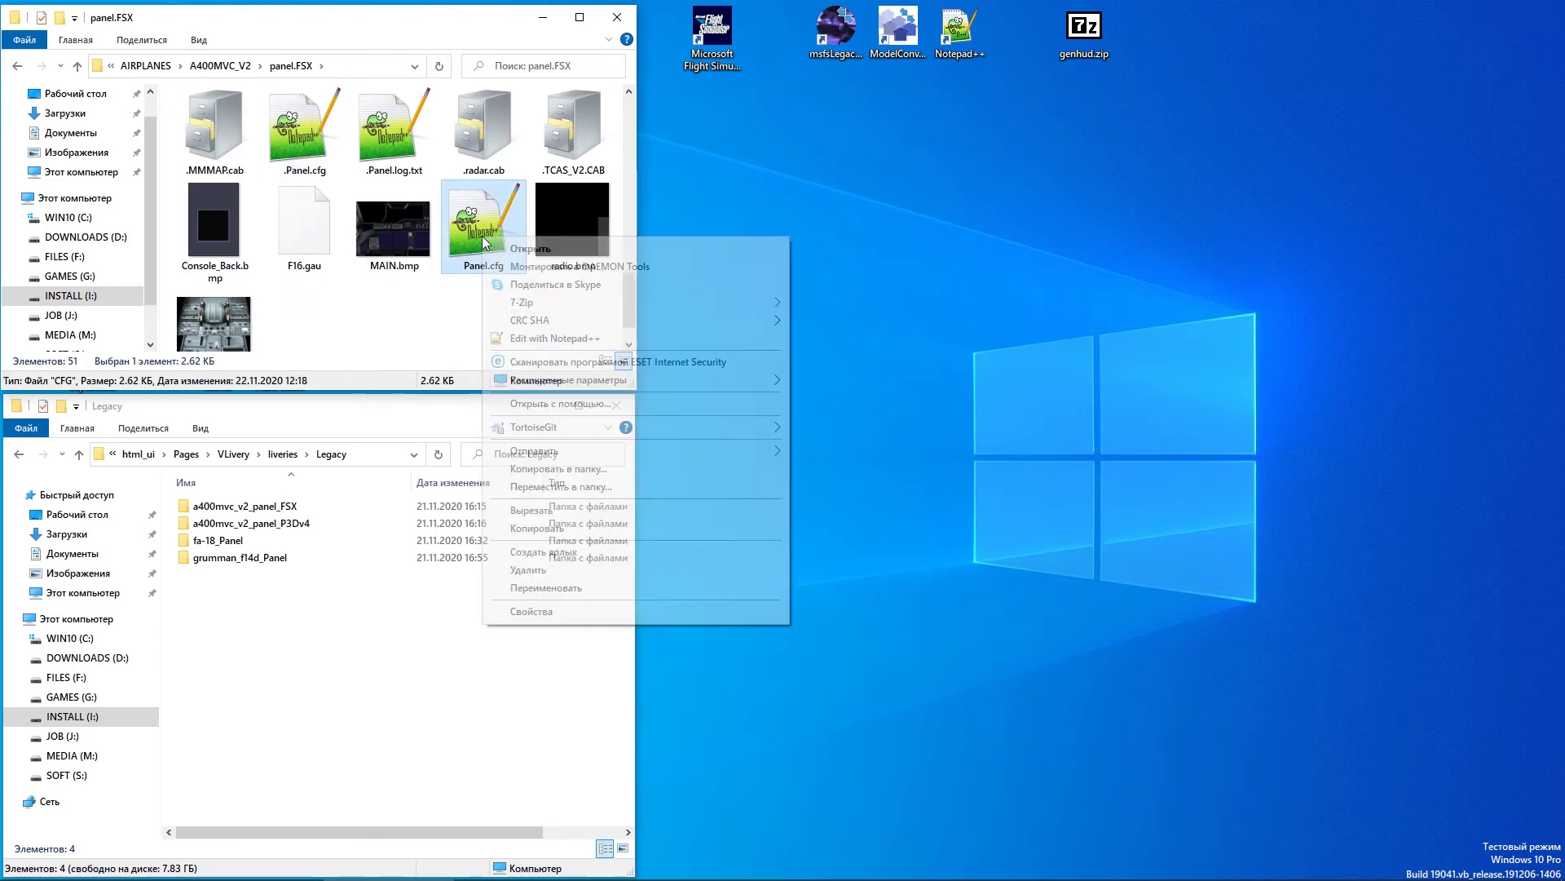
click(557, 339)
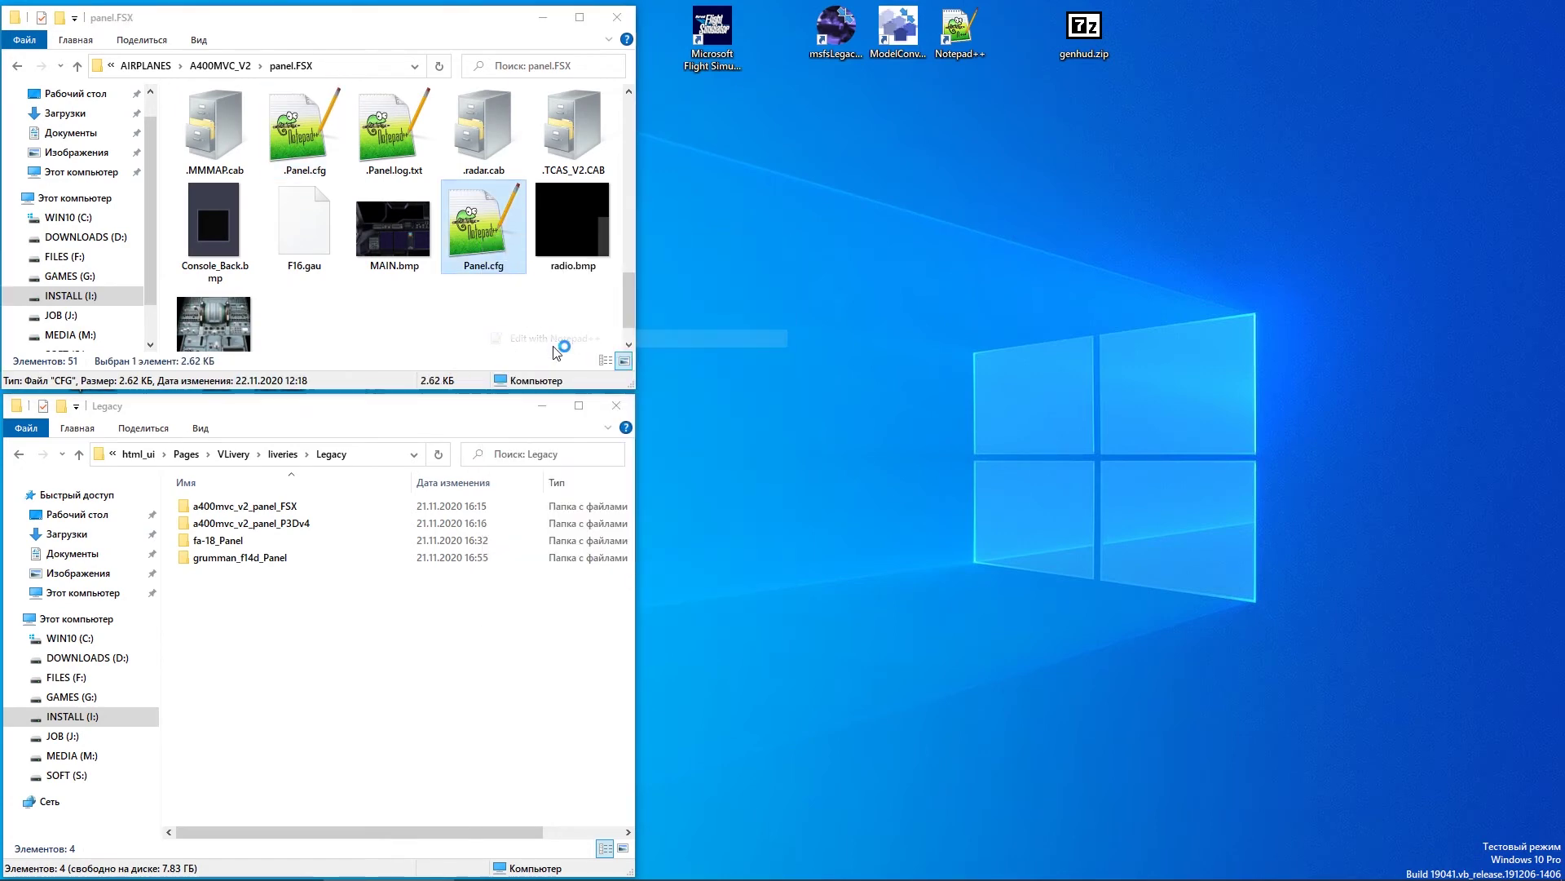
drag(931, 415, 1066, 131)
Search Panel.cfg for 'hud' to find the [VPainting10] $r_hud entry
scroll(1113, 331, down, 5)
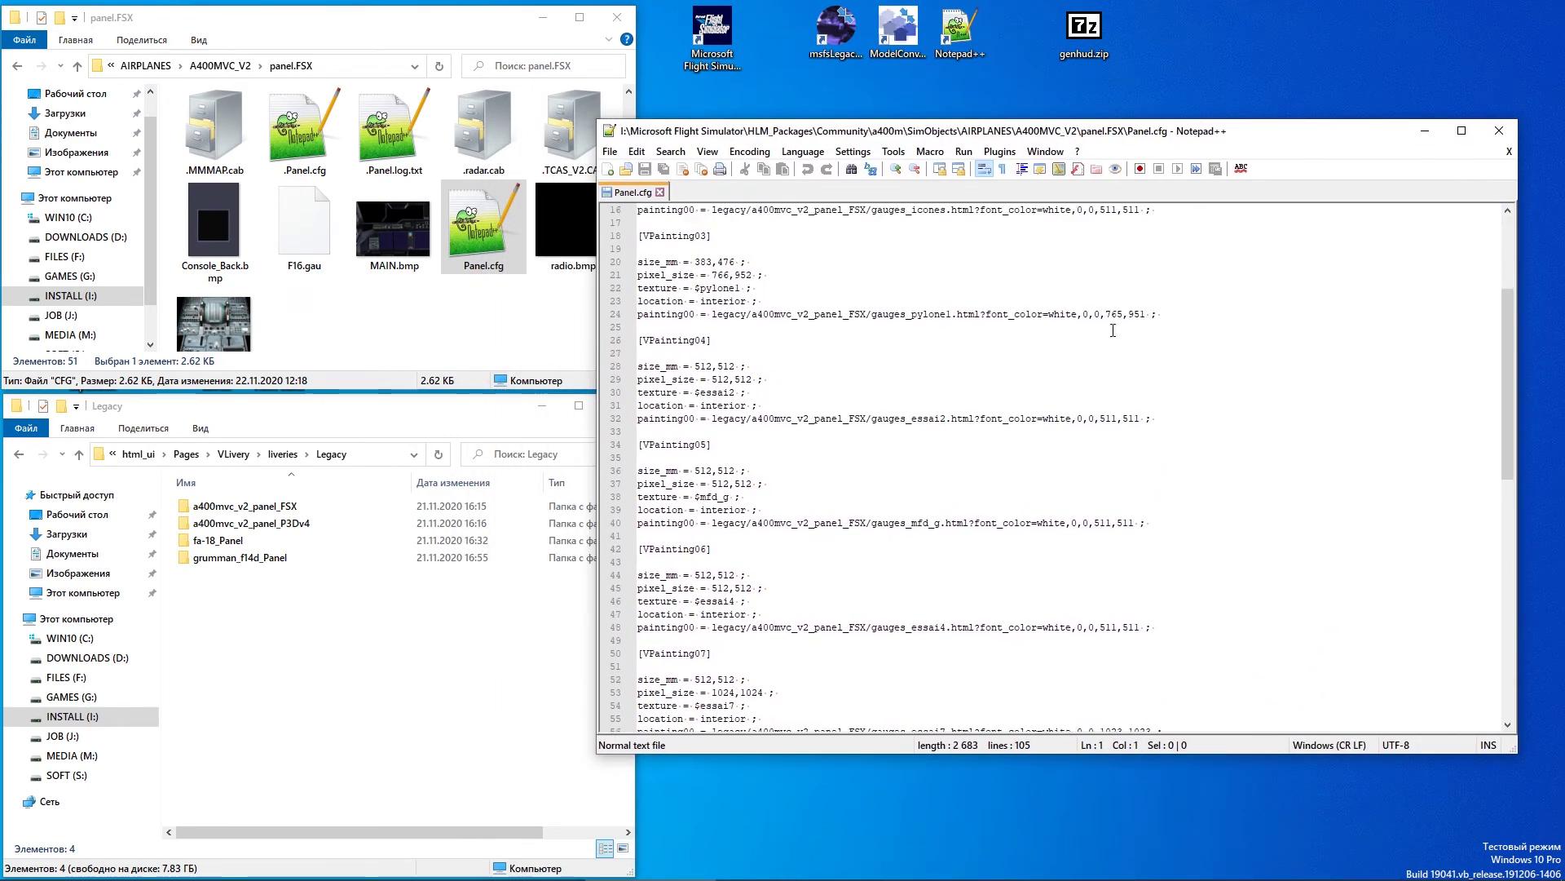
key(ctrl+f)
key(Return)
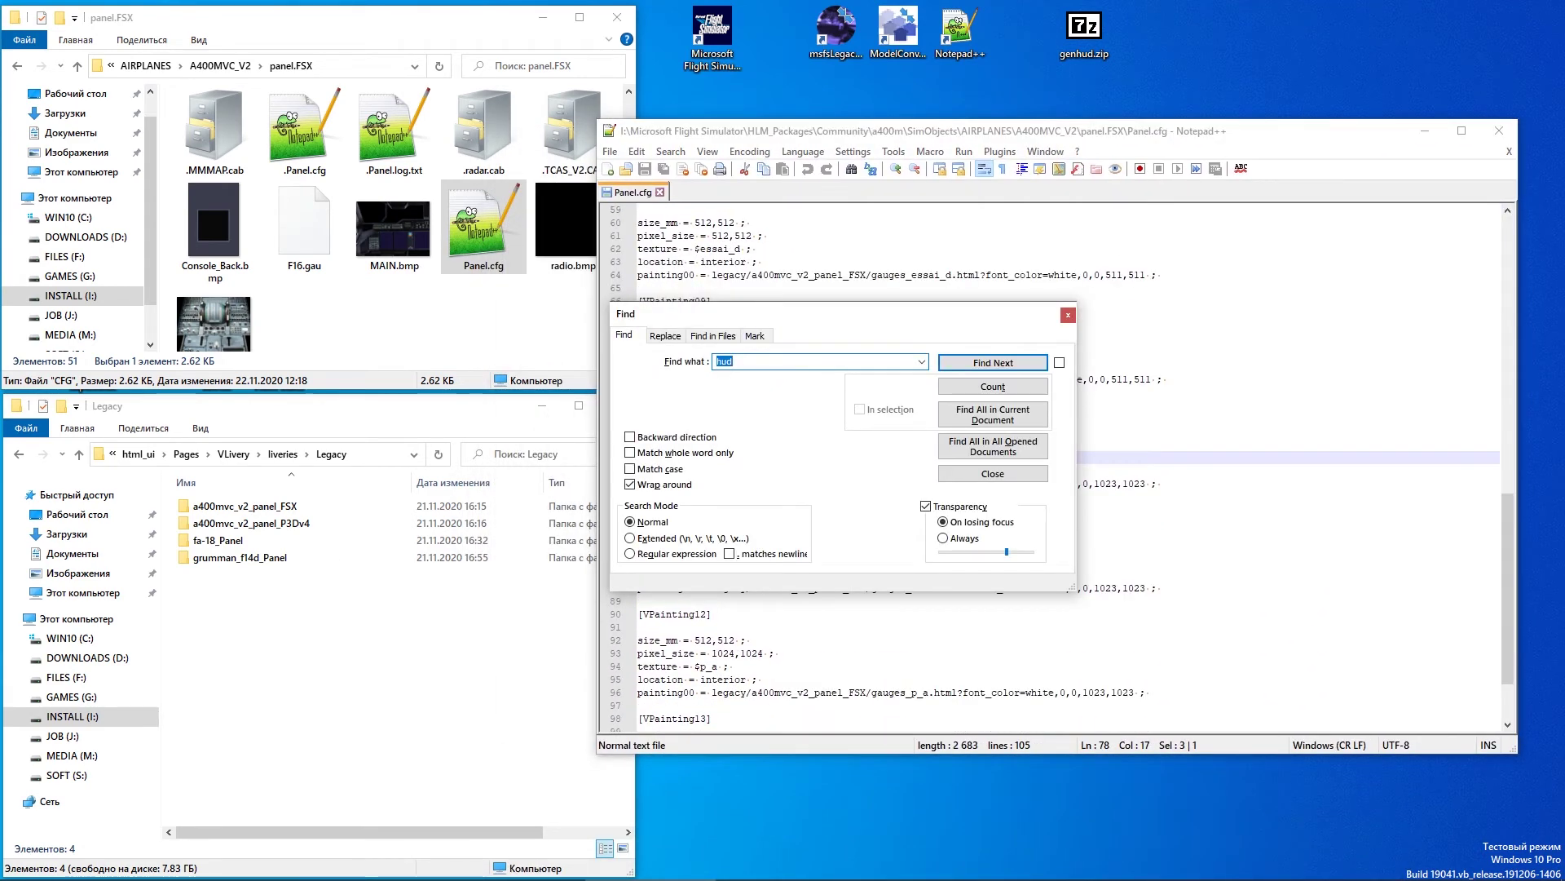
key(Escape)
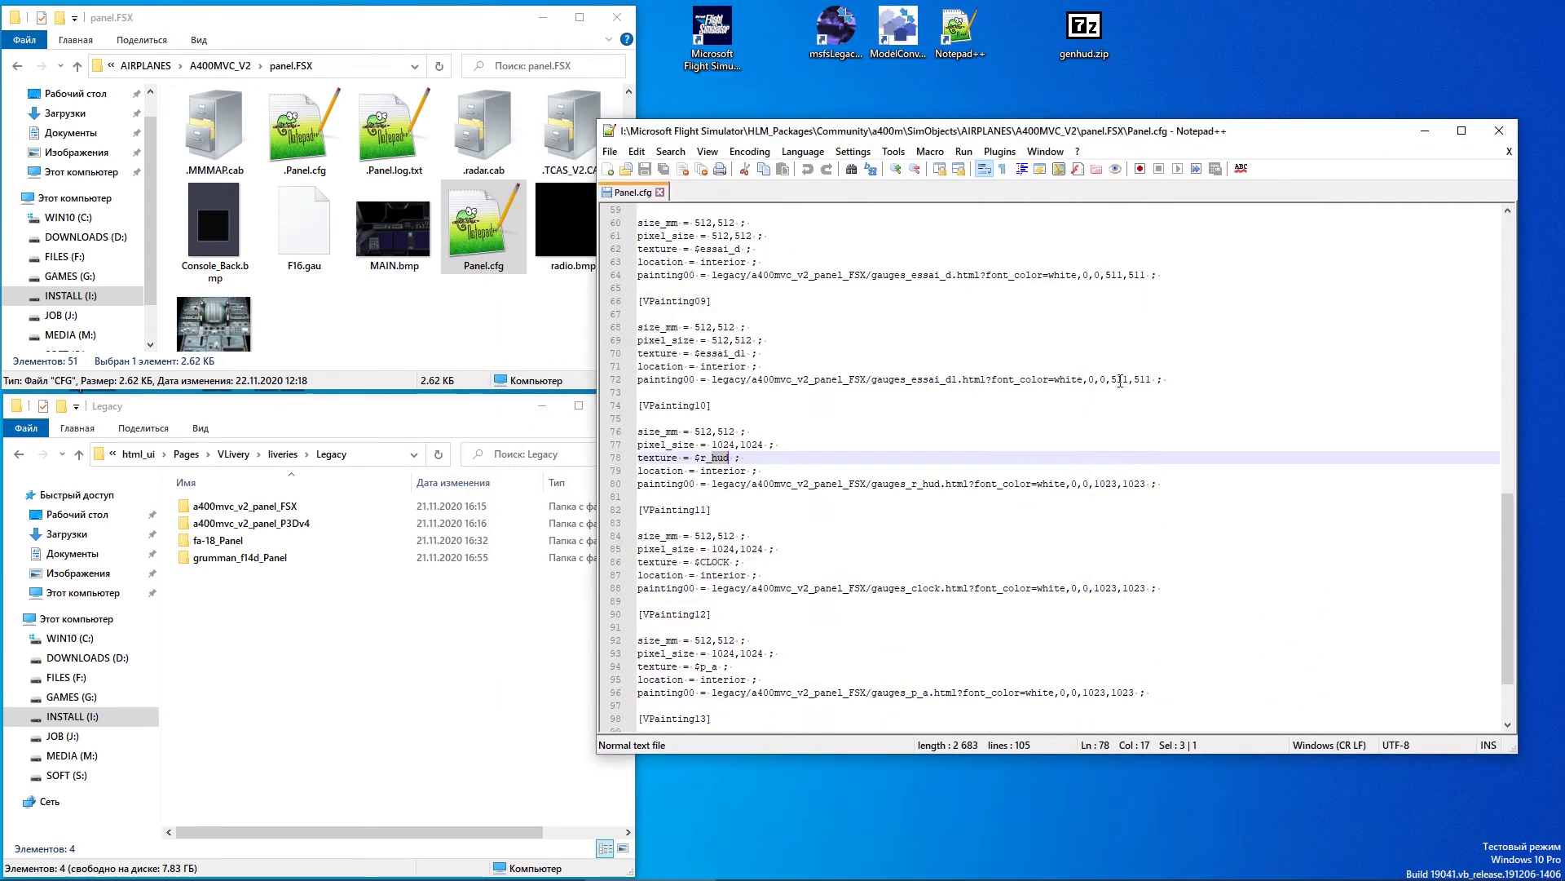
Go back up to the Community folder and open the f_15e_sp1 package
click(167, 68)
click(145, 65)
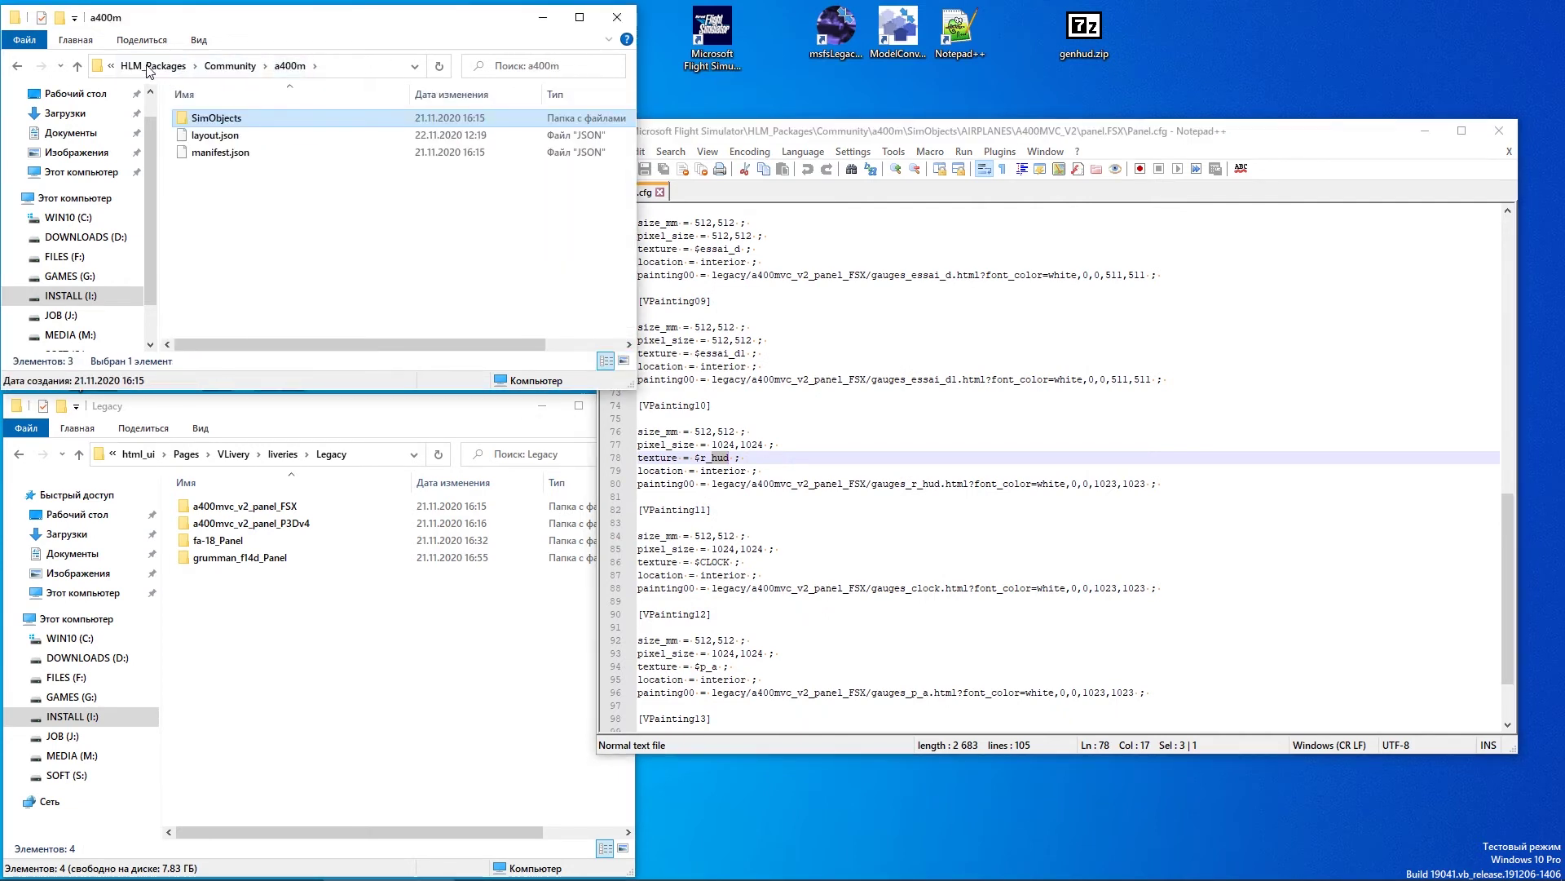
click(230, 66)
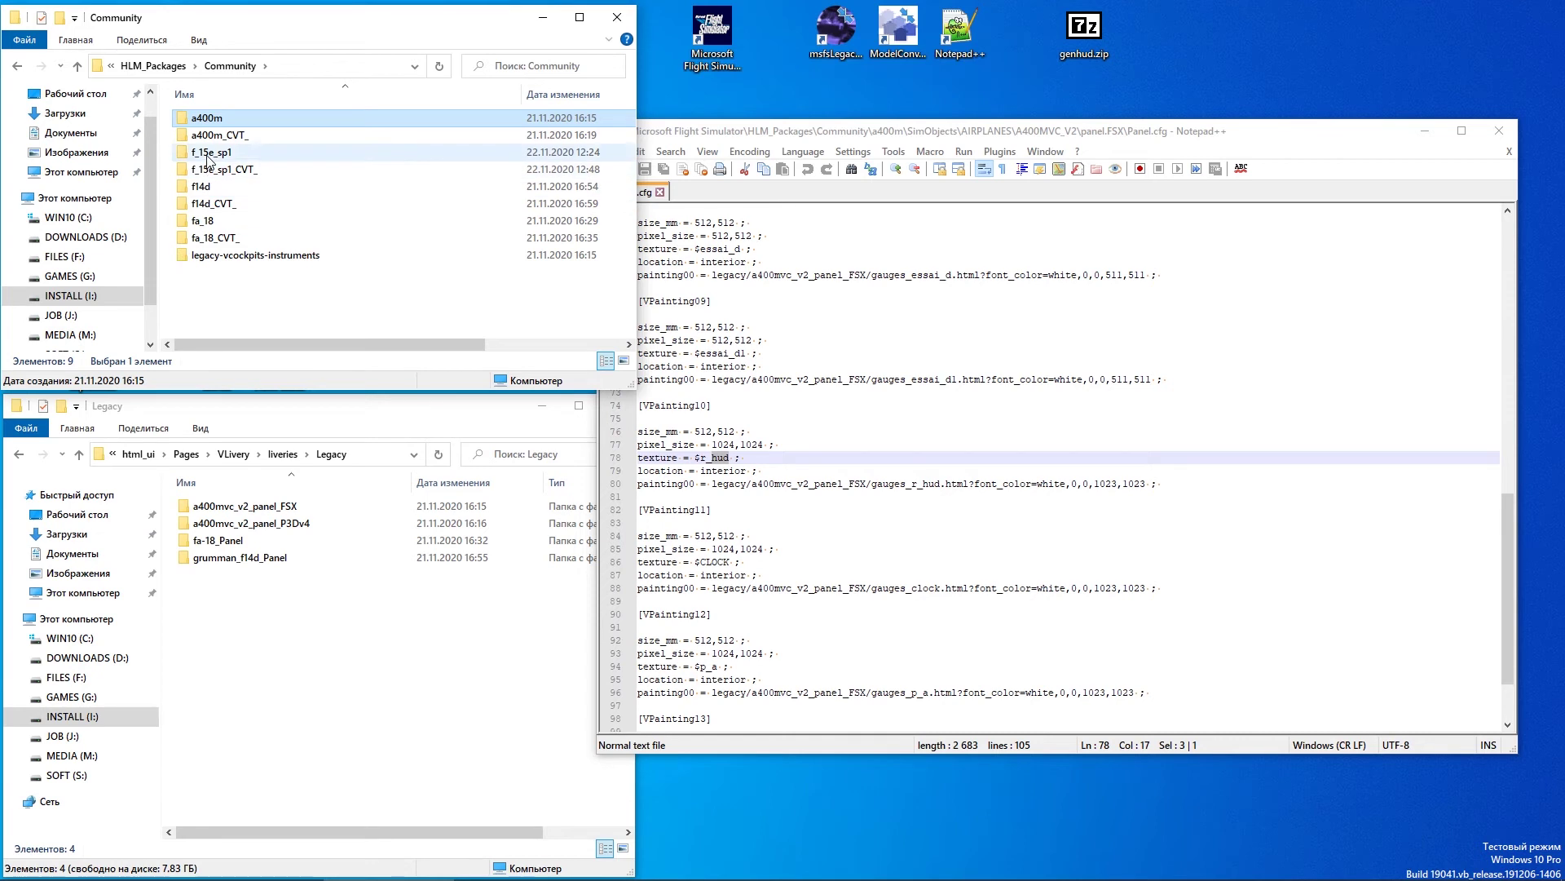
click(211, 155)
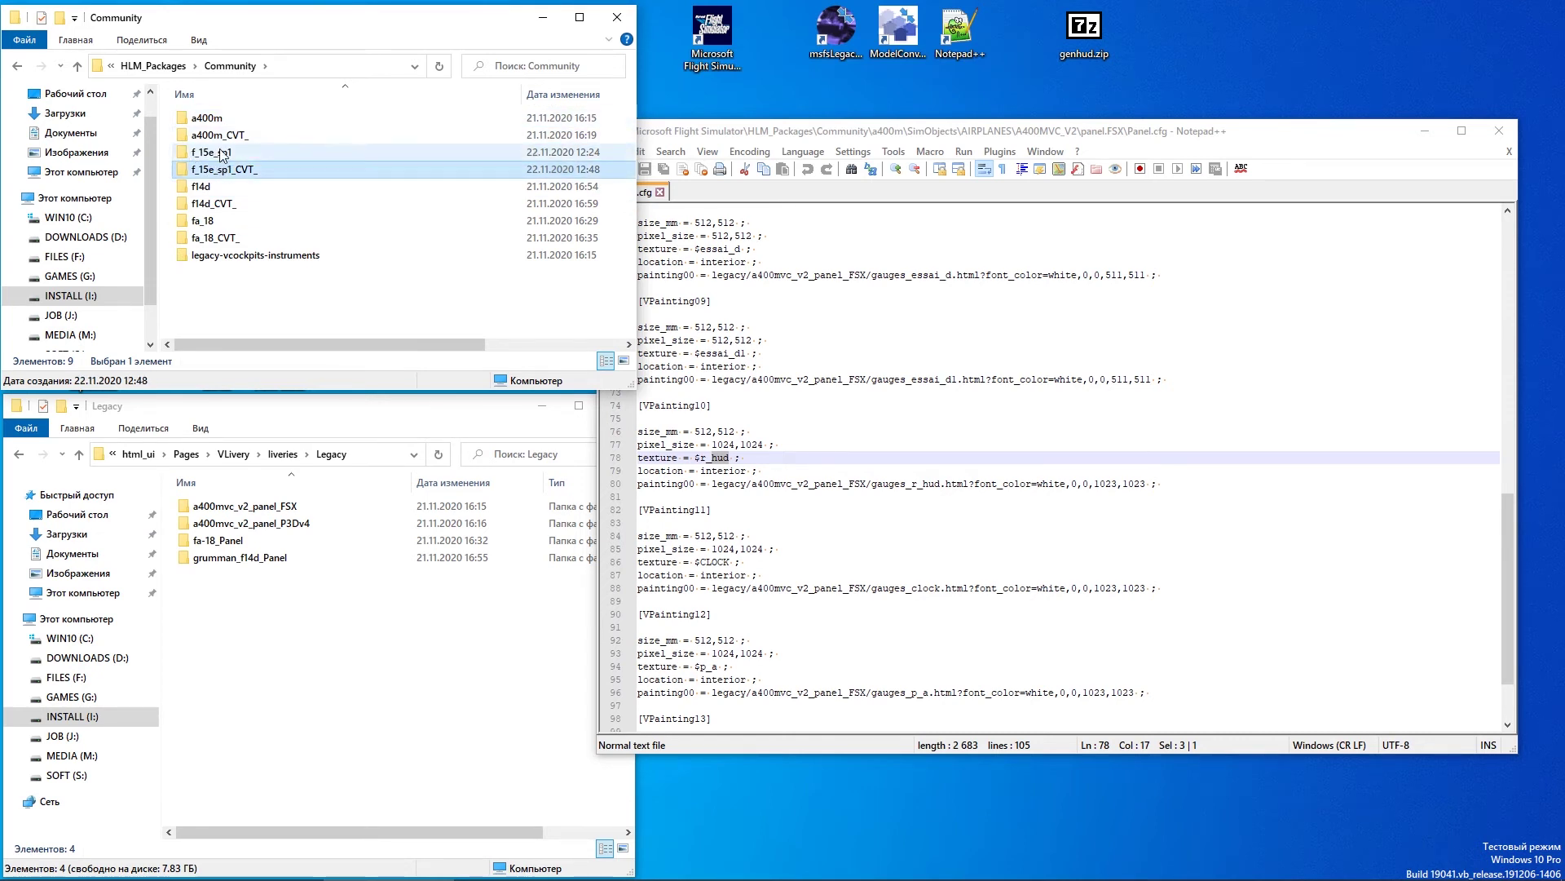
double_click(218, 153)
Open SimObjects > AIRPLANES > Milviz F-15E > panel and edit panel.cfg with Notepad++
double_click(218, 119)
double_click(219, 119)
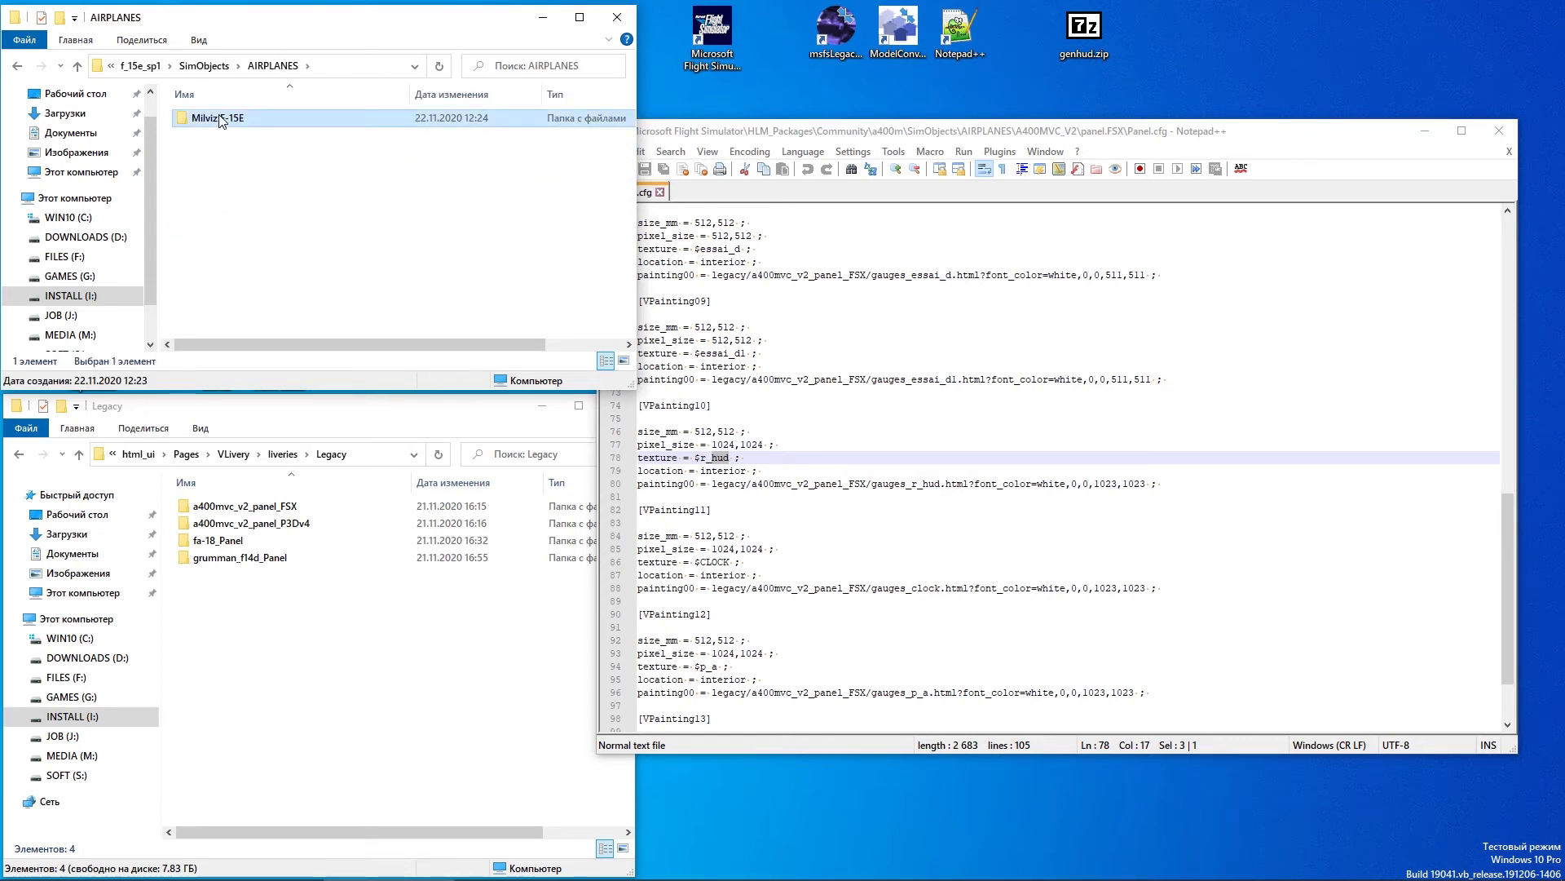
double_click(219, 119)
double_click(205, 220)
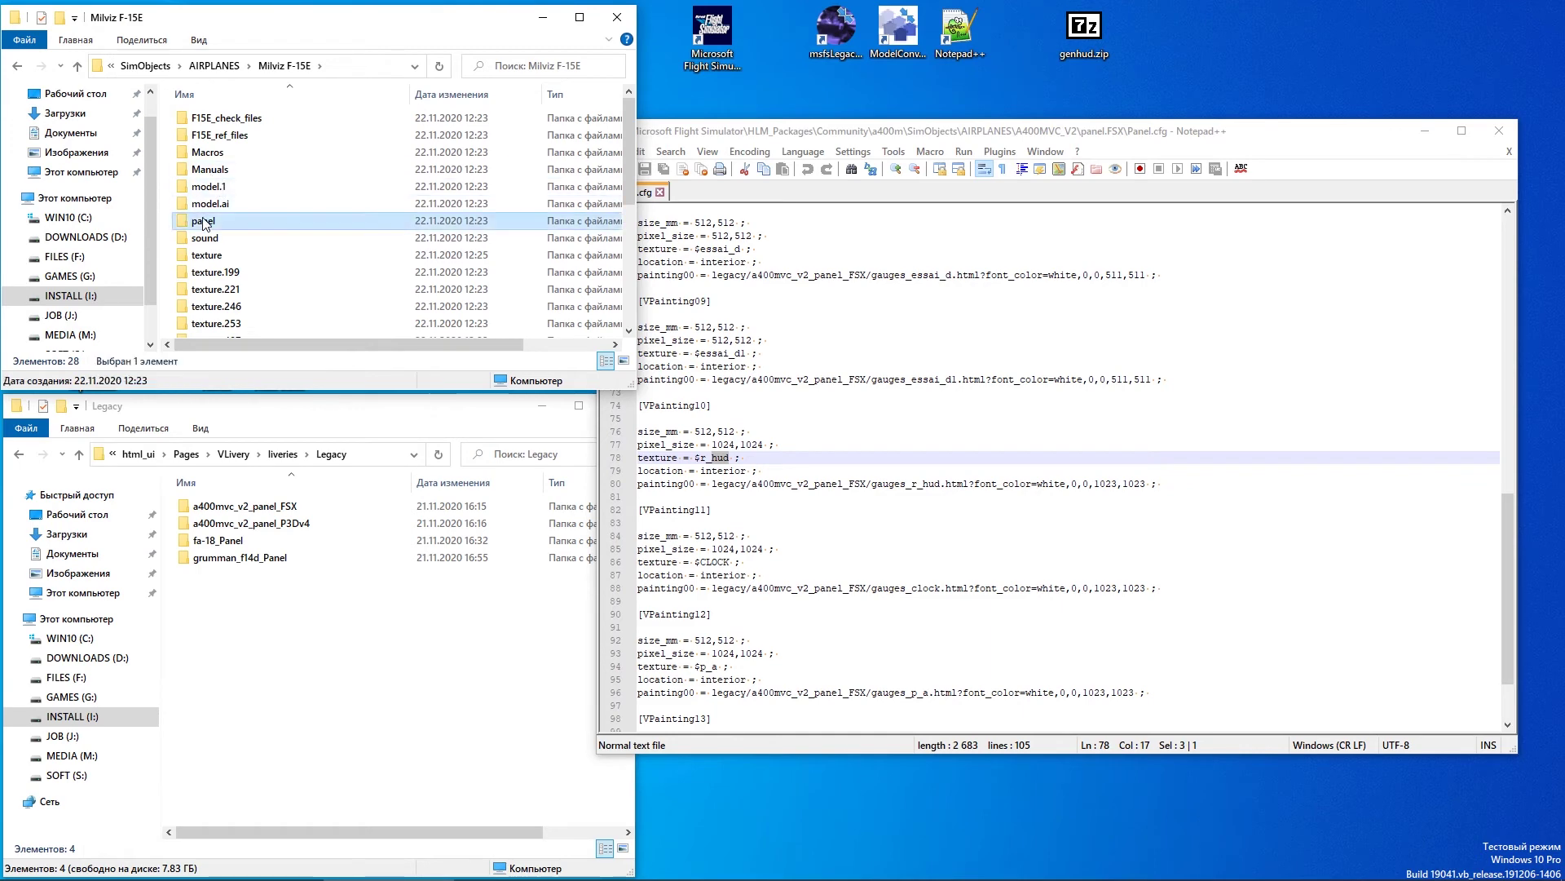
click(217, 153)
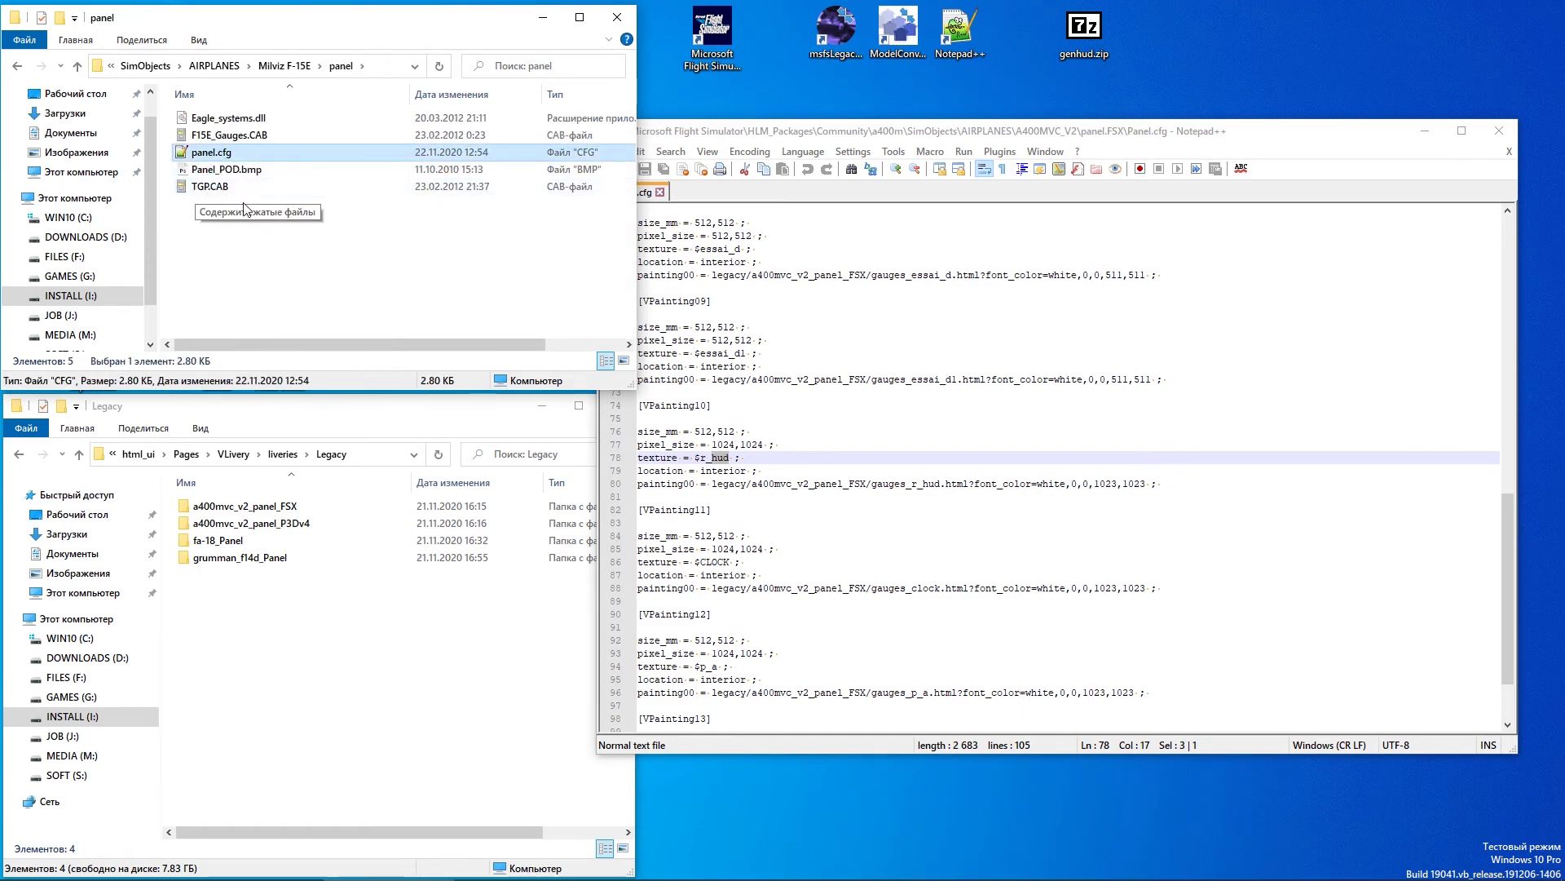
right_click(207, 151)
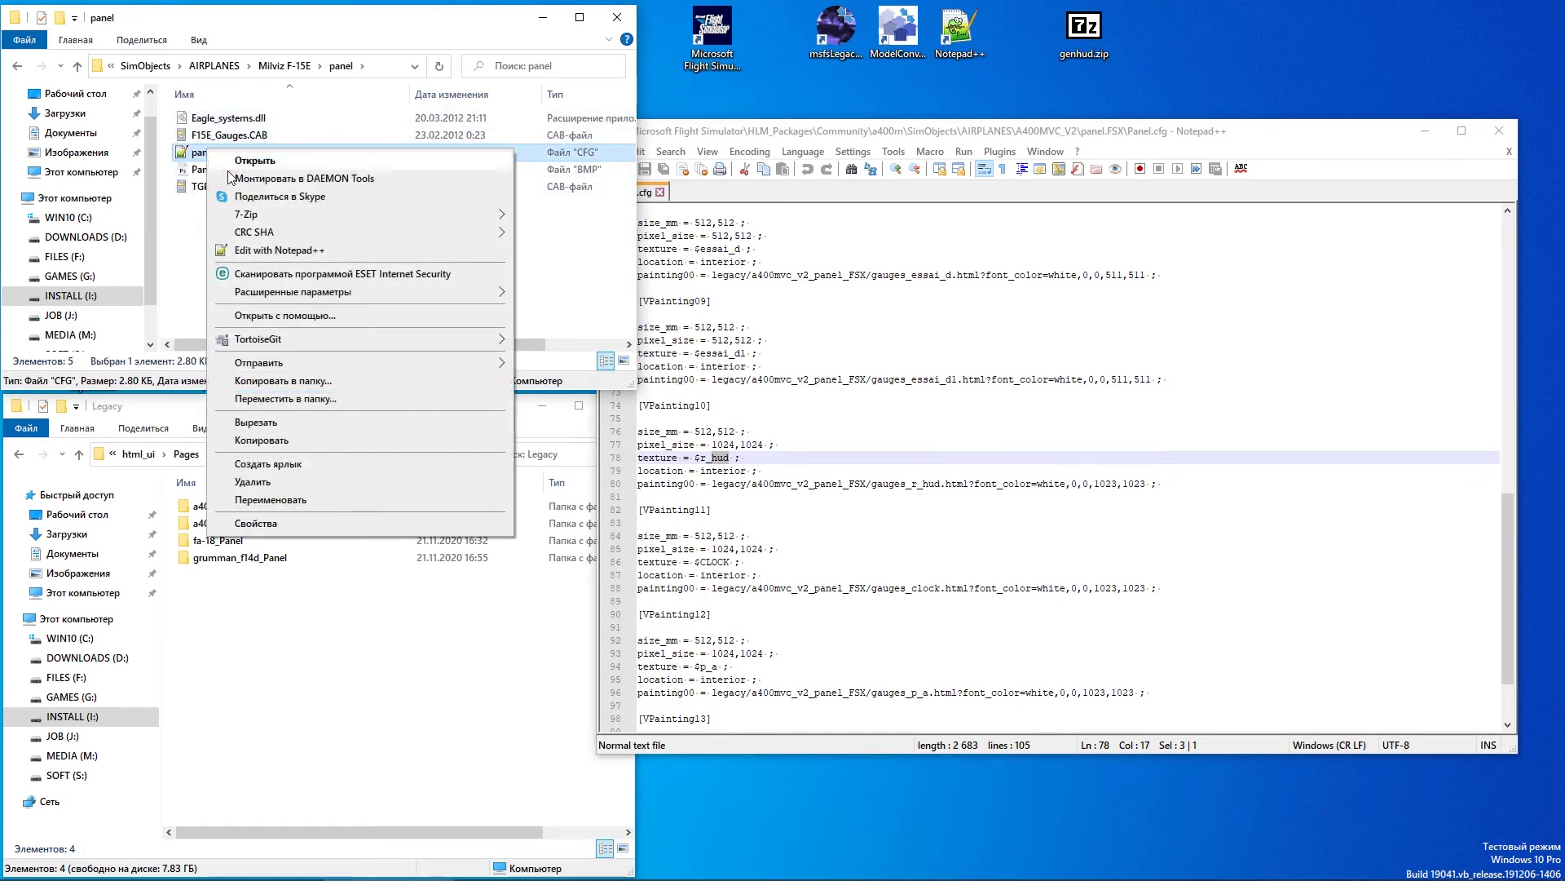
click(281, 252)
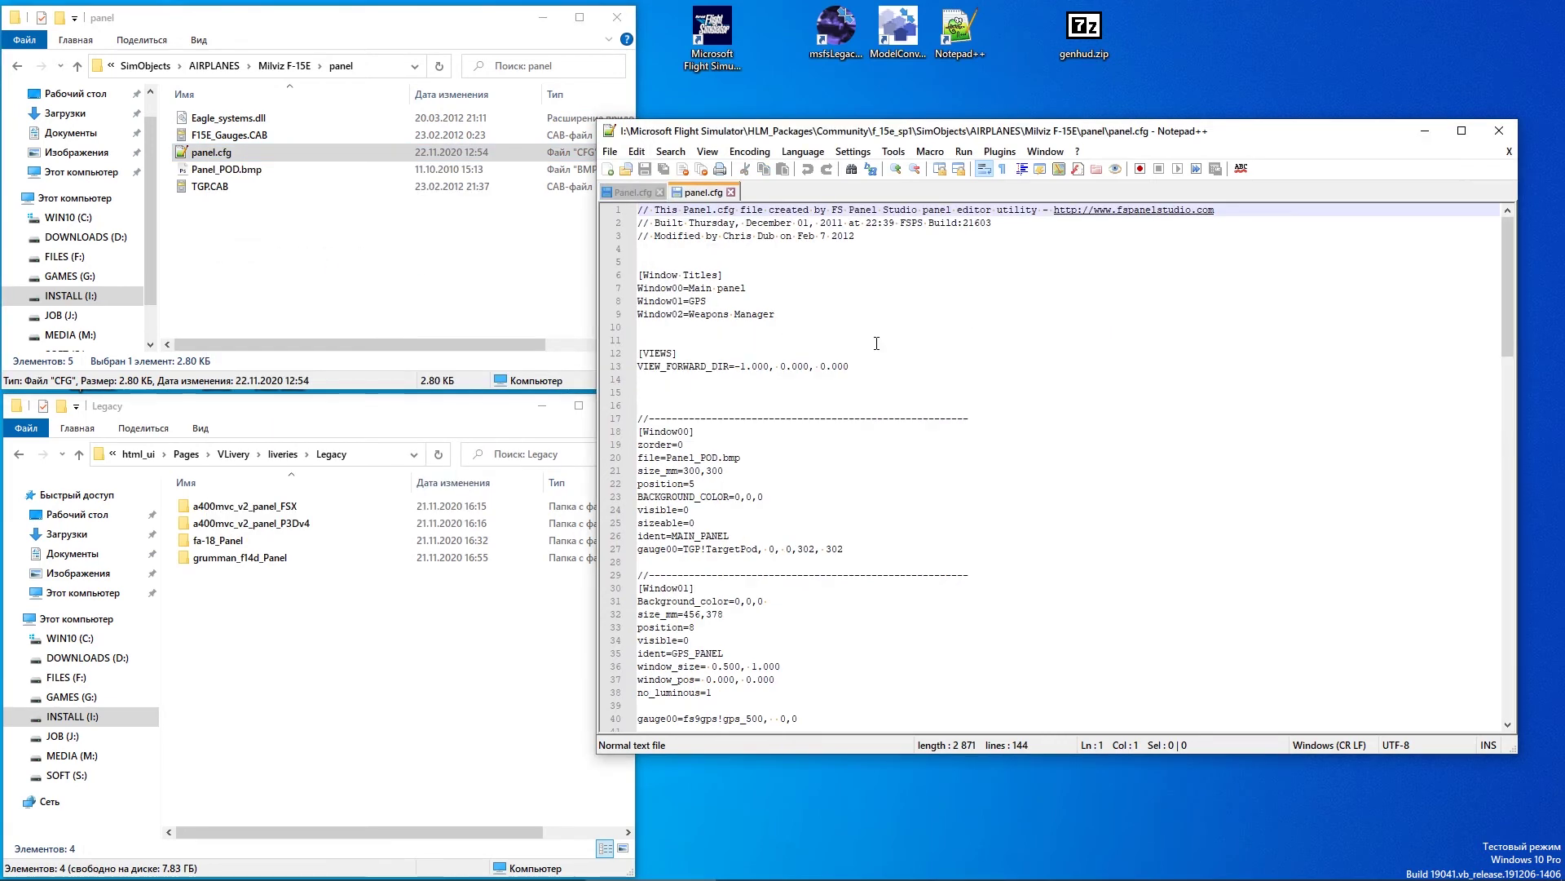
Copy the A400M [VPainting10] block and paste it below the F-15E F15_HUD gauge line
key(F3)
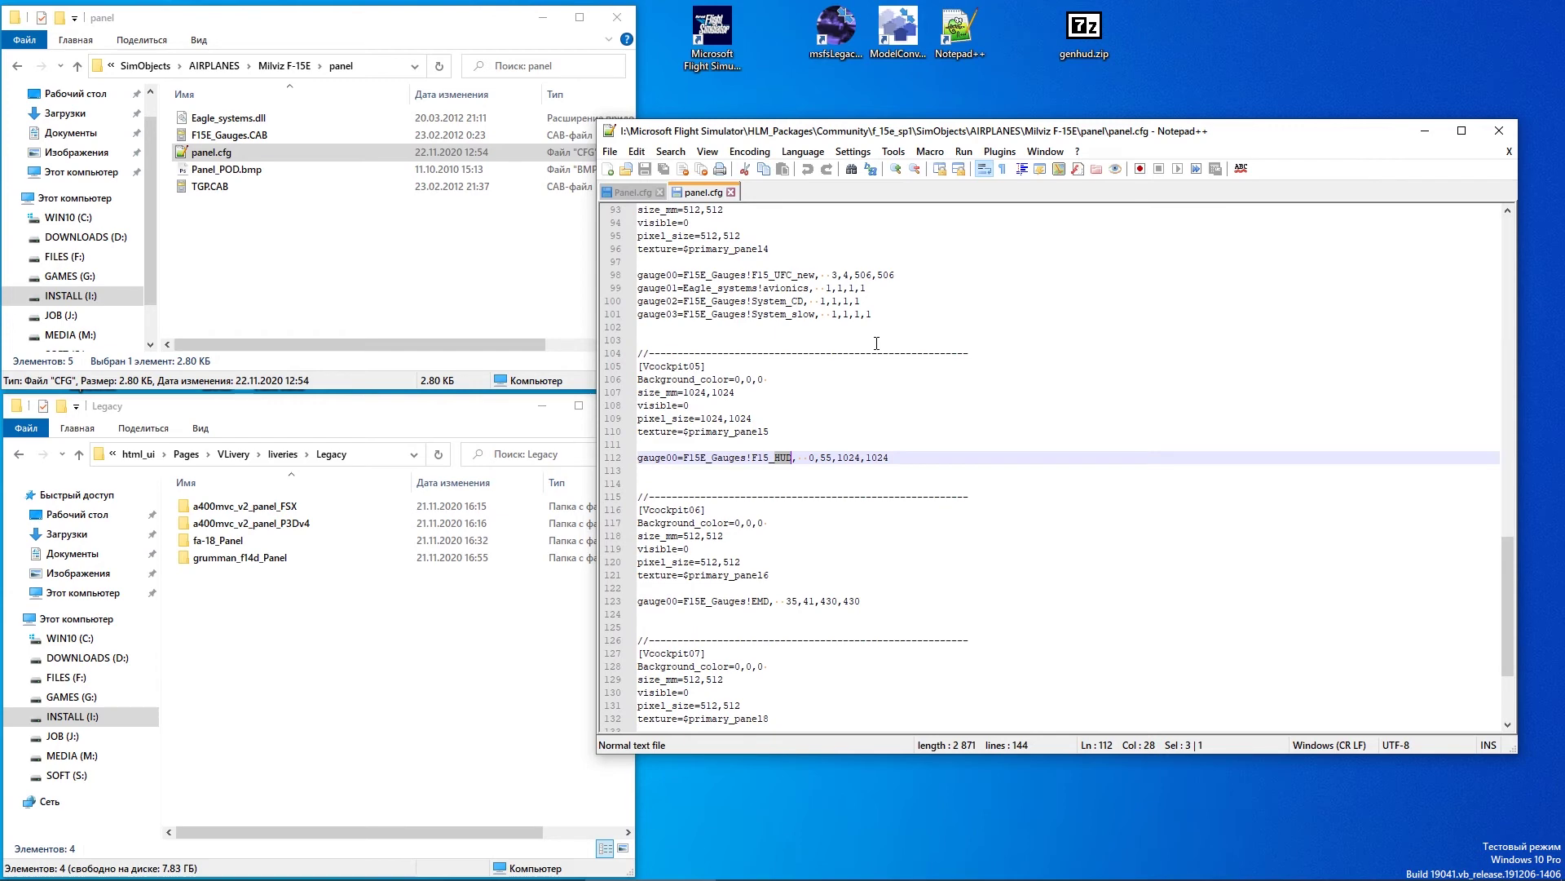
click(623, 191)
click(692, 408)
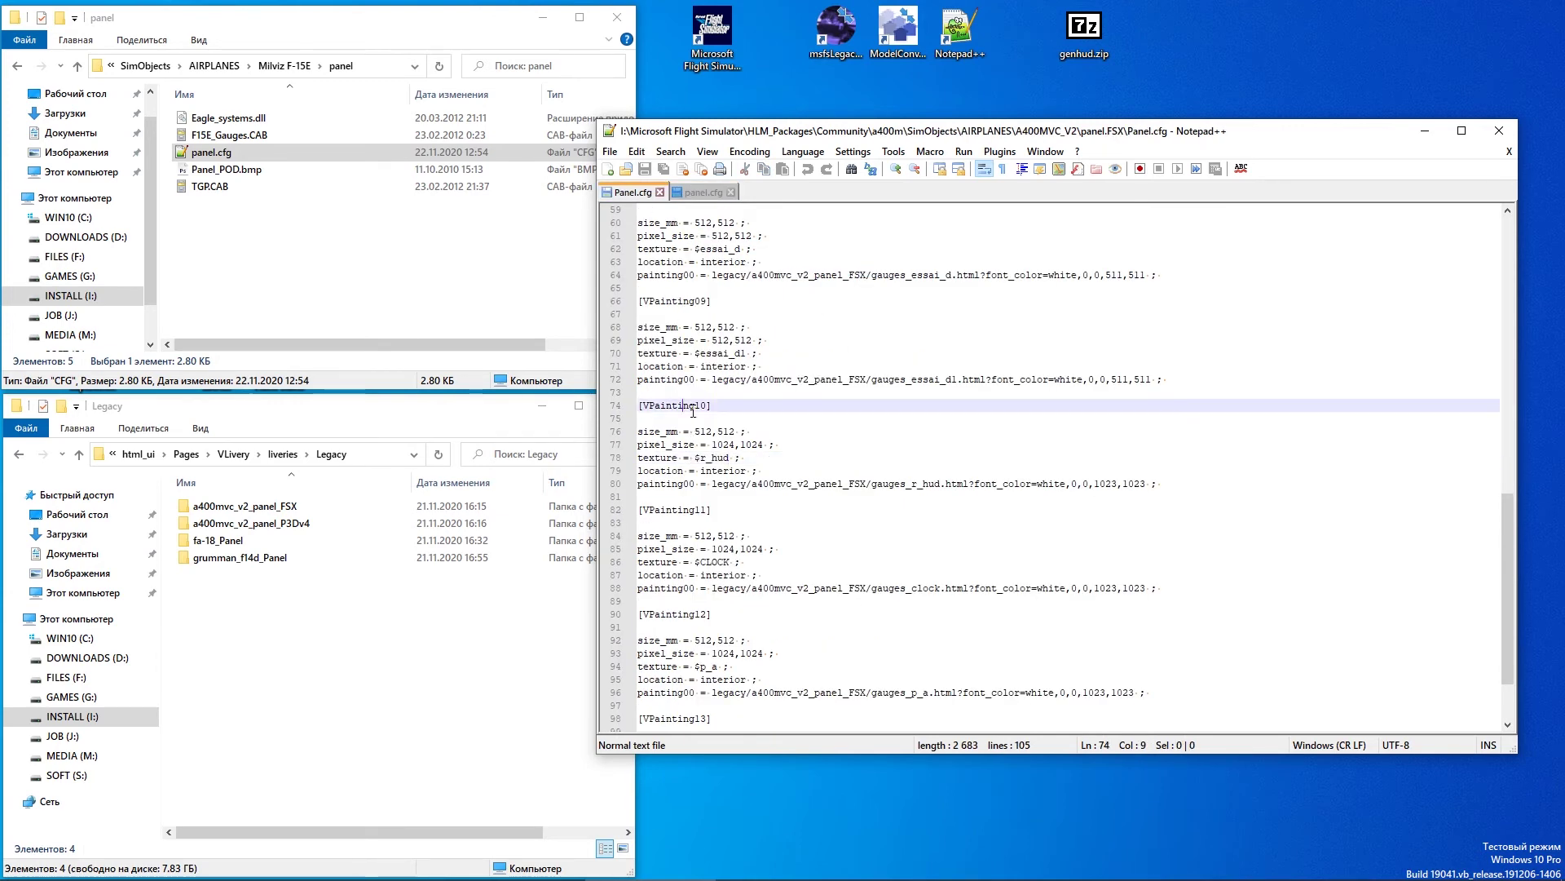
key(shift+Down)
key(shift+Down)
key(shift+Down)
key(shift+Down)
key(shift+Down)
key(shift+Down)
key(shift+Down)
key(ctrl+c)
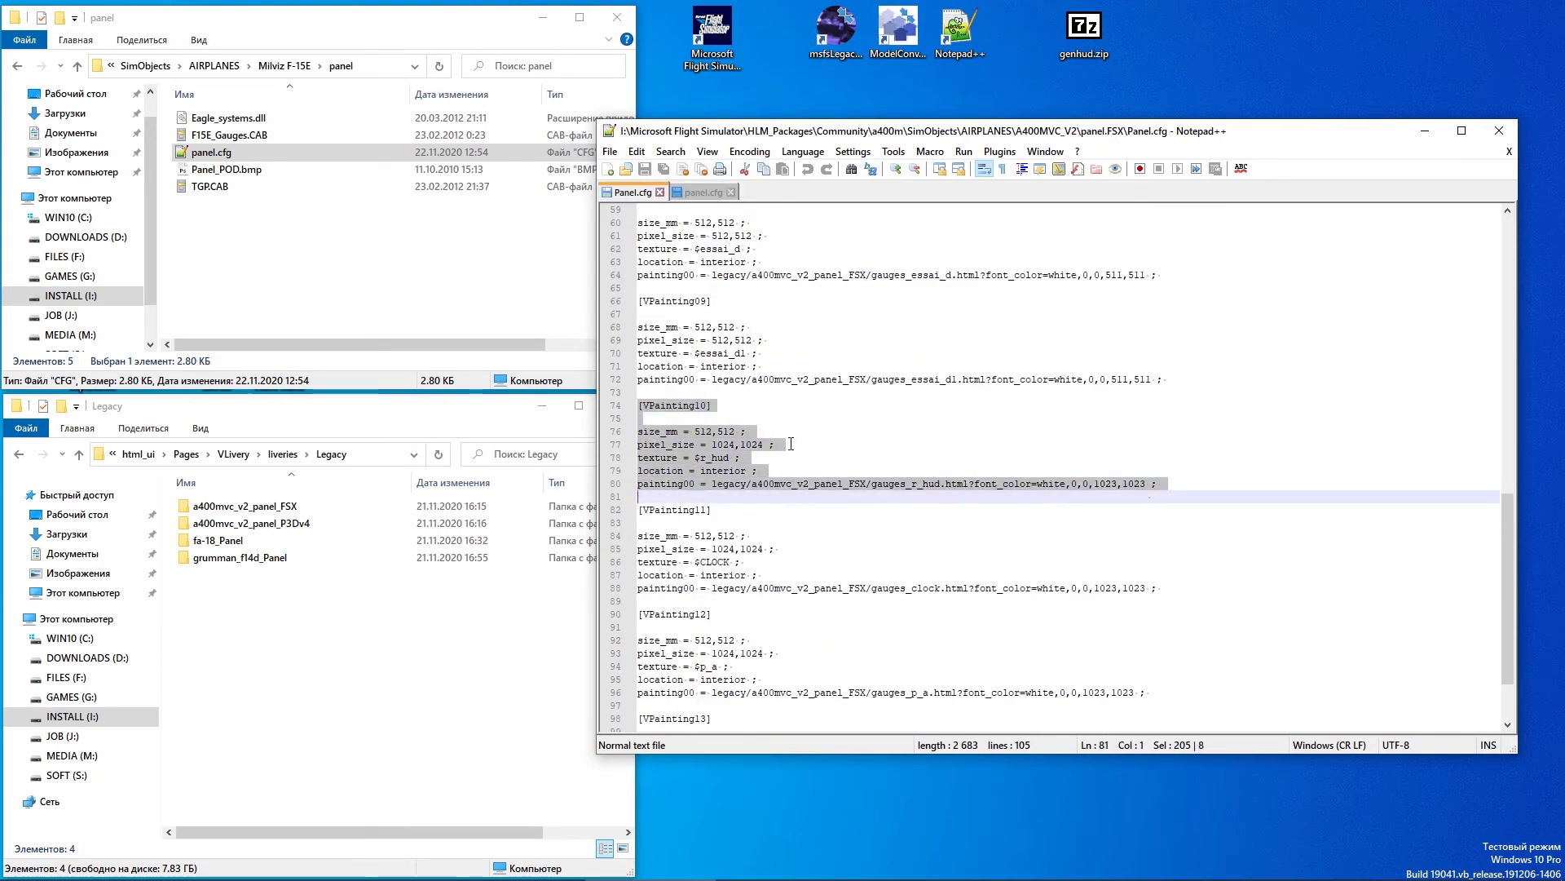
click(708, 193)
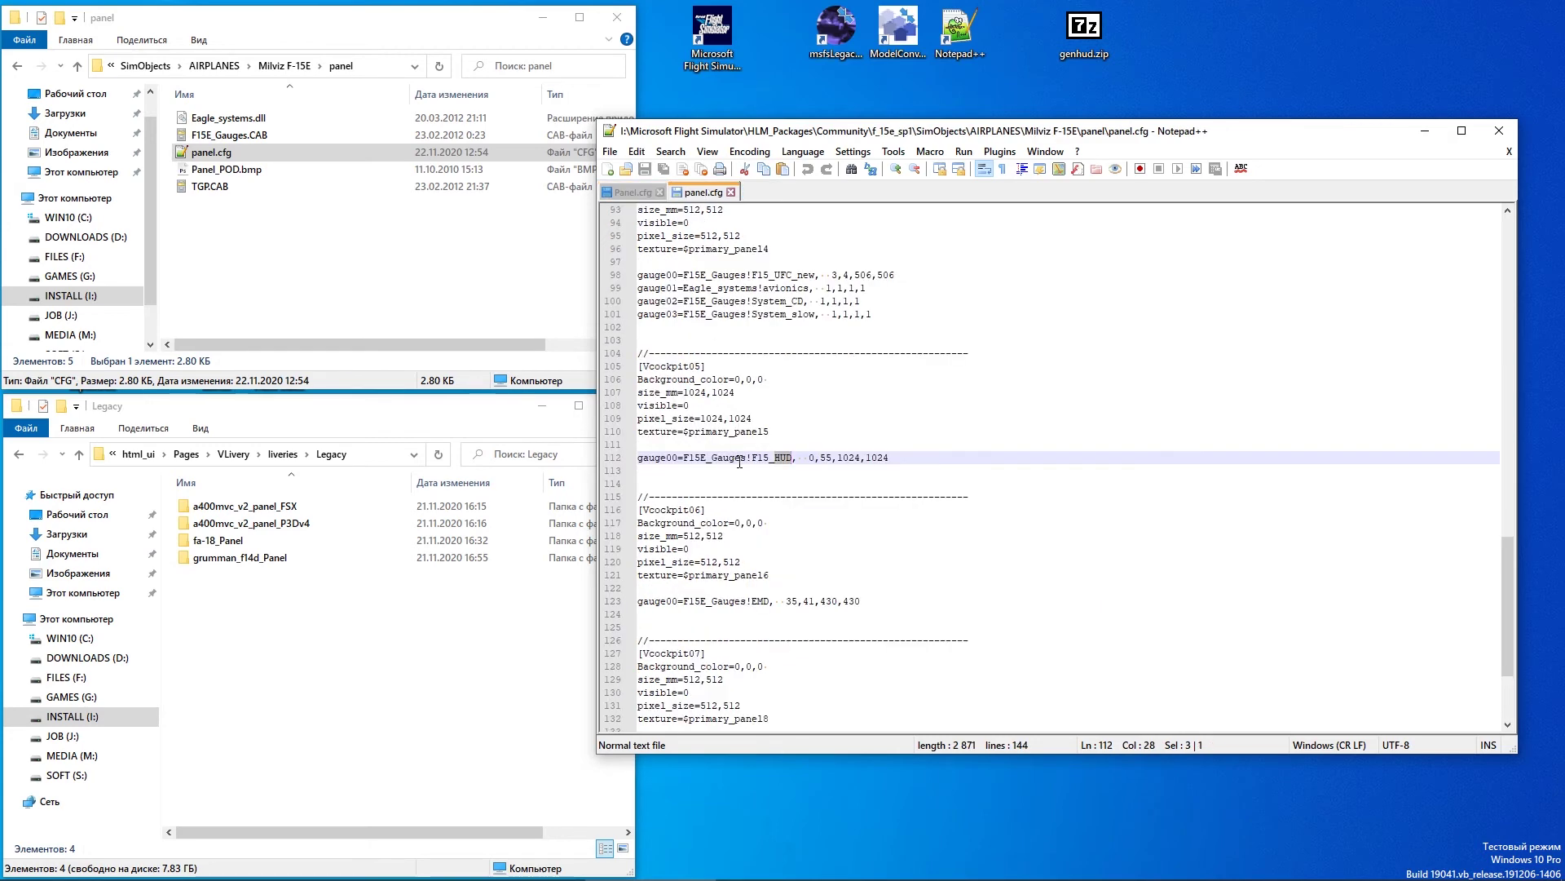
click(766, 473)
key(ctrl+v)
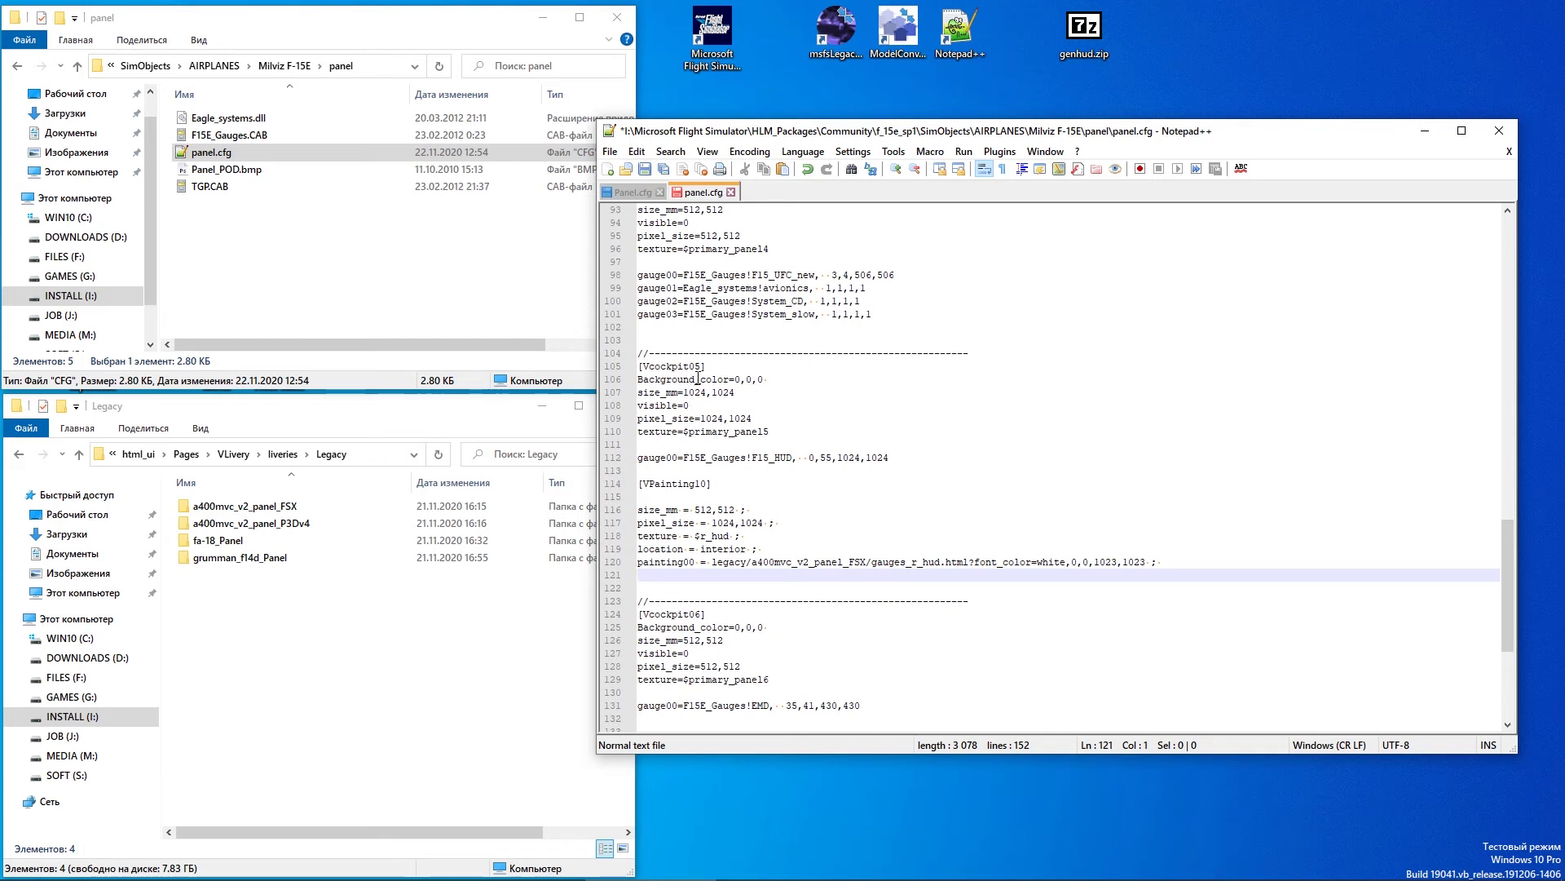
Rename the block to [VPainting05] and set size_mm and pixel_size to 1024,1024
drag(691, 367, 703, 368)
key(ctrl+c)
drag(699, 485, 709, 486)
key(ctrl+v)
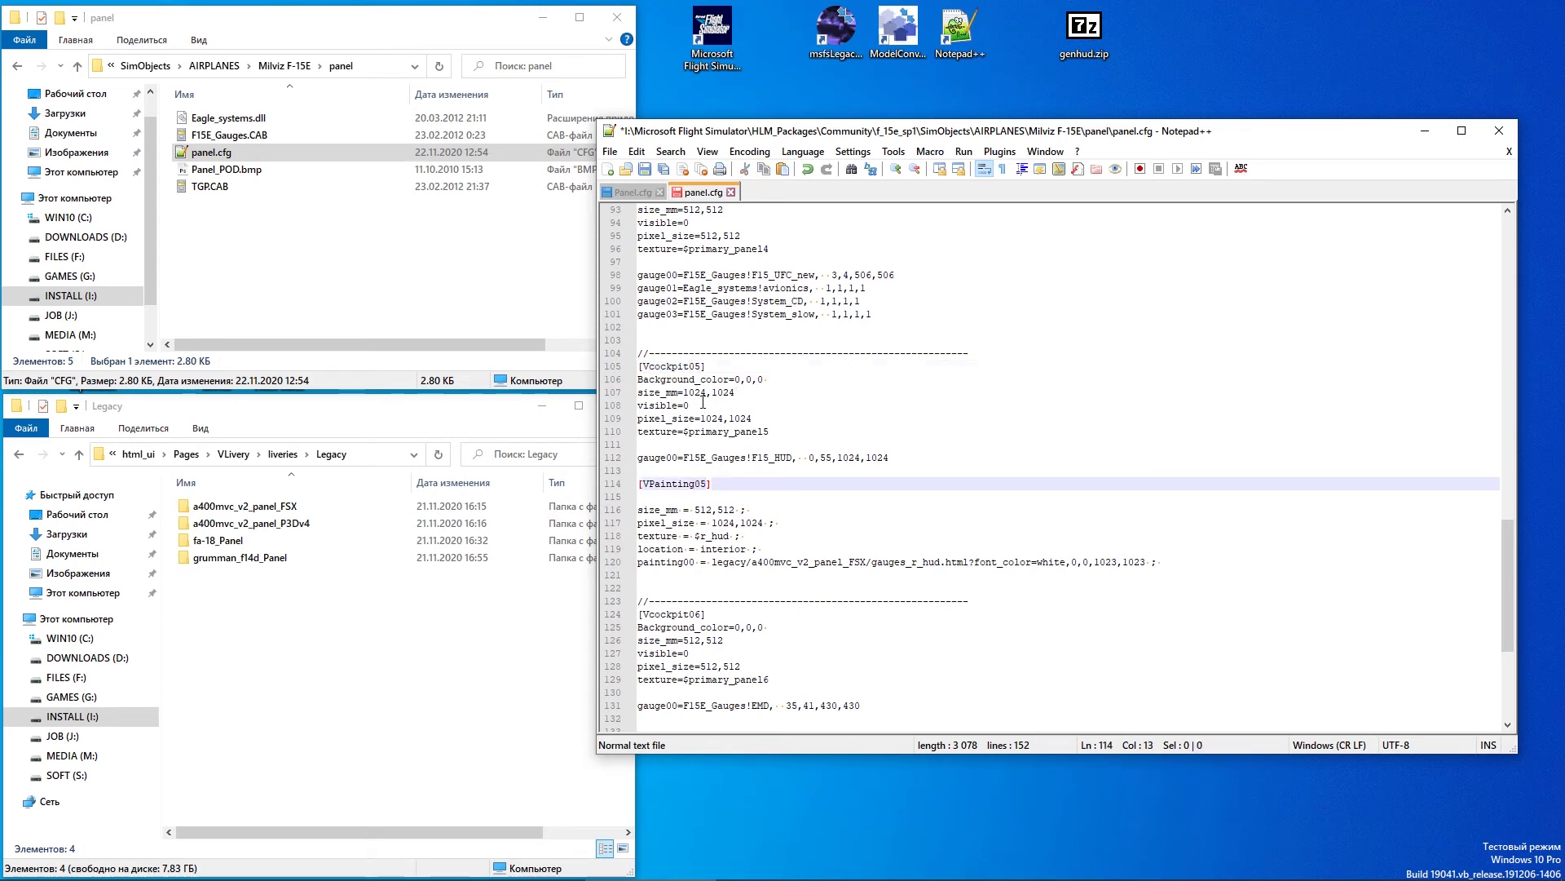
drag(683, 393, 737, 393)
key(ctrl+c)
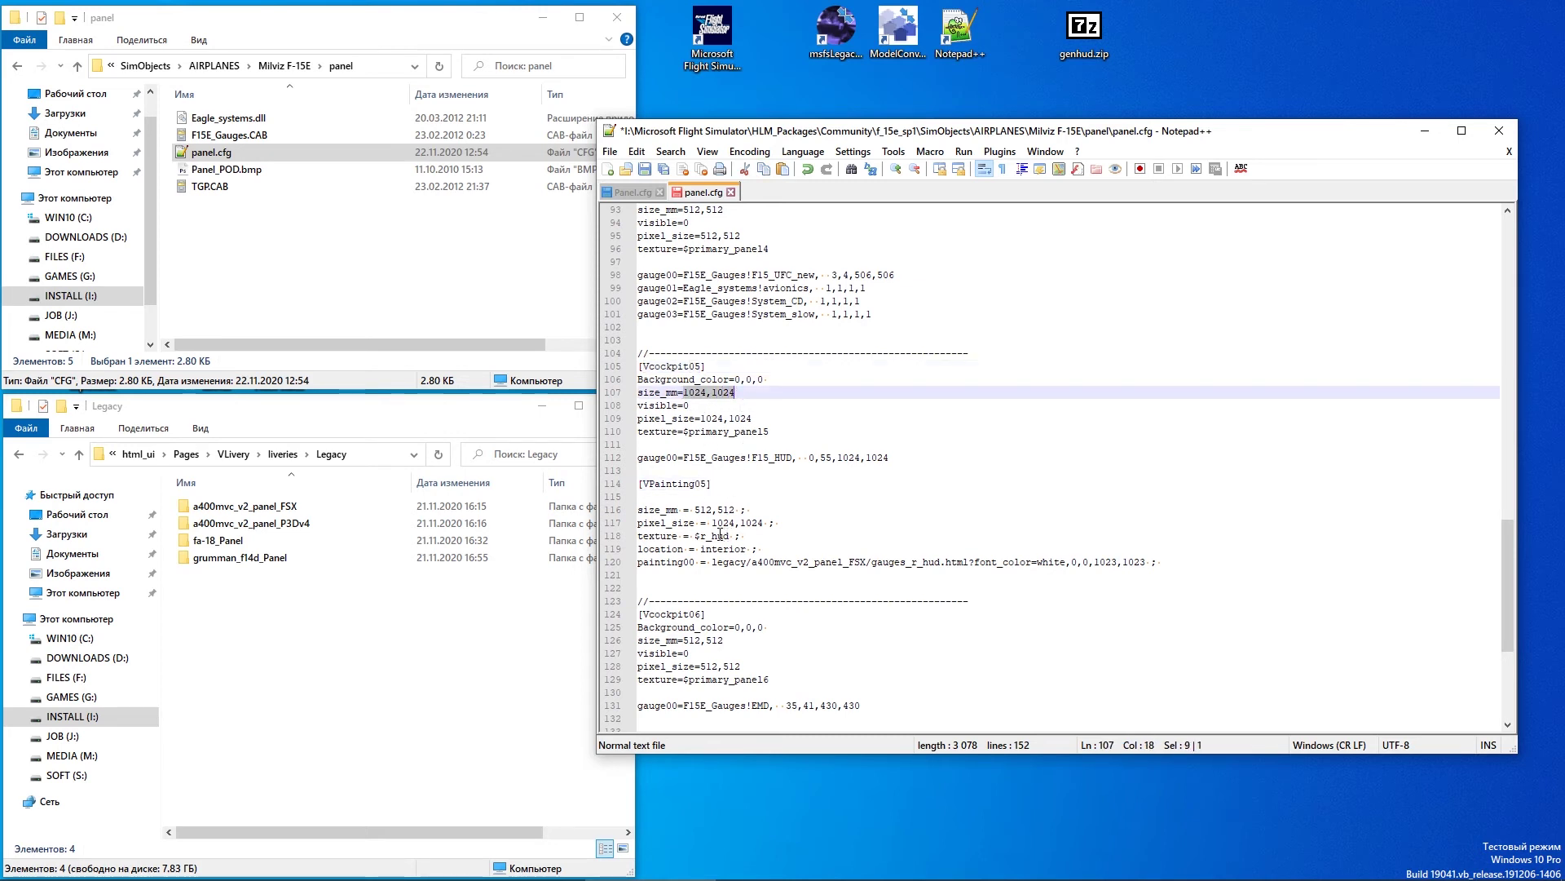
drag(695, 511, 743, 514)
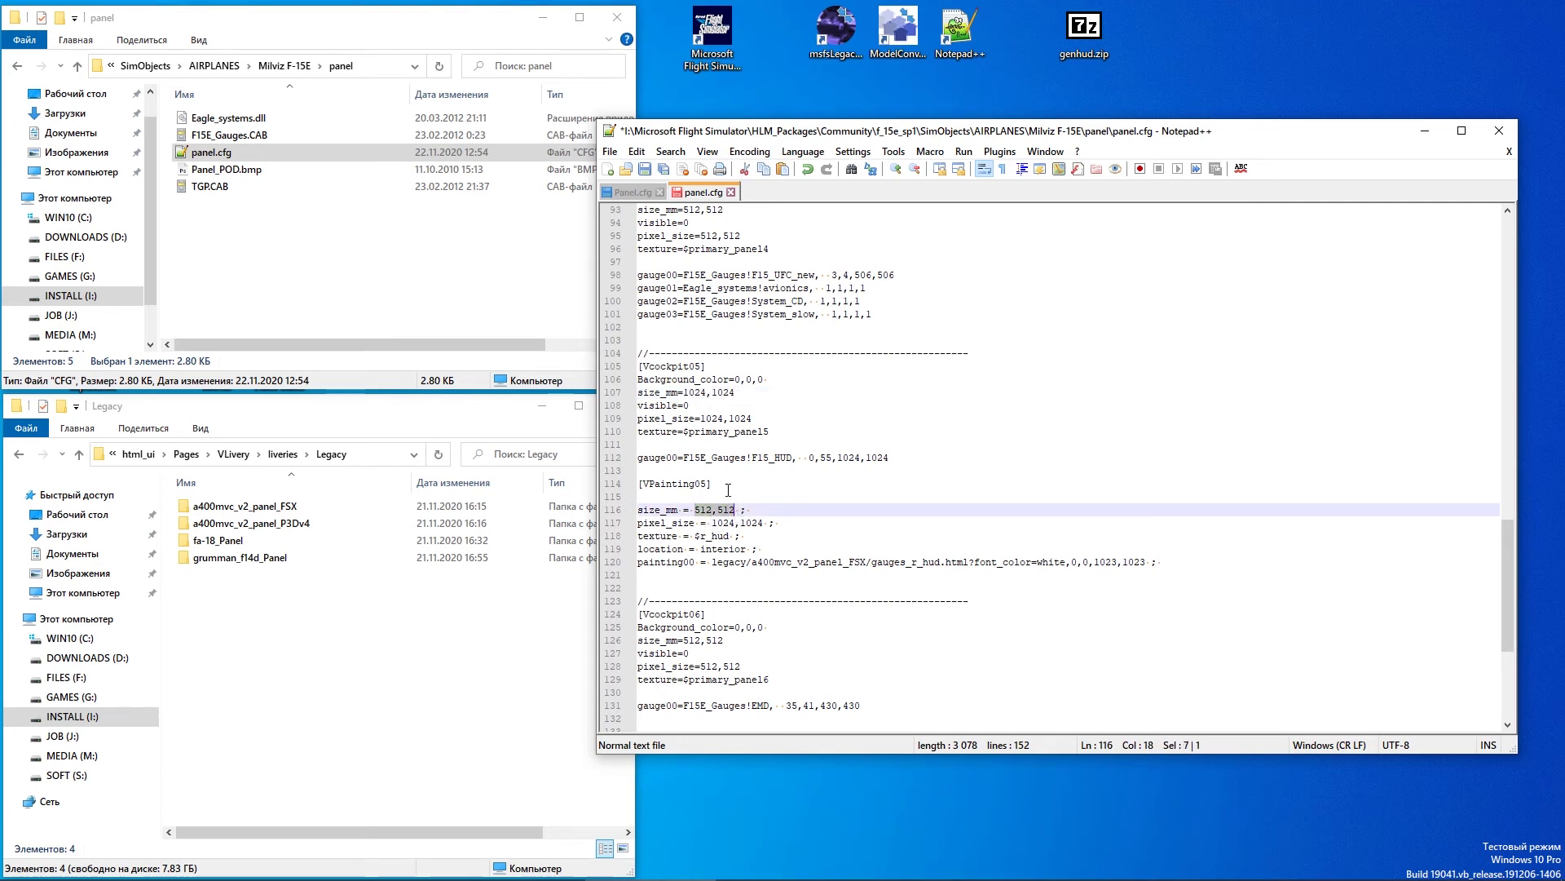
key(ctrl+v)
drag(701, 418, 751, 419)
drag(712, 523, 770, 530)
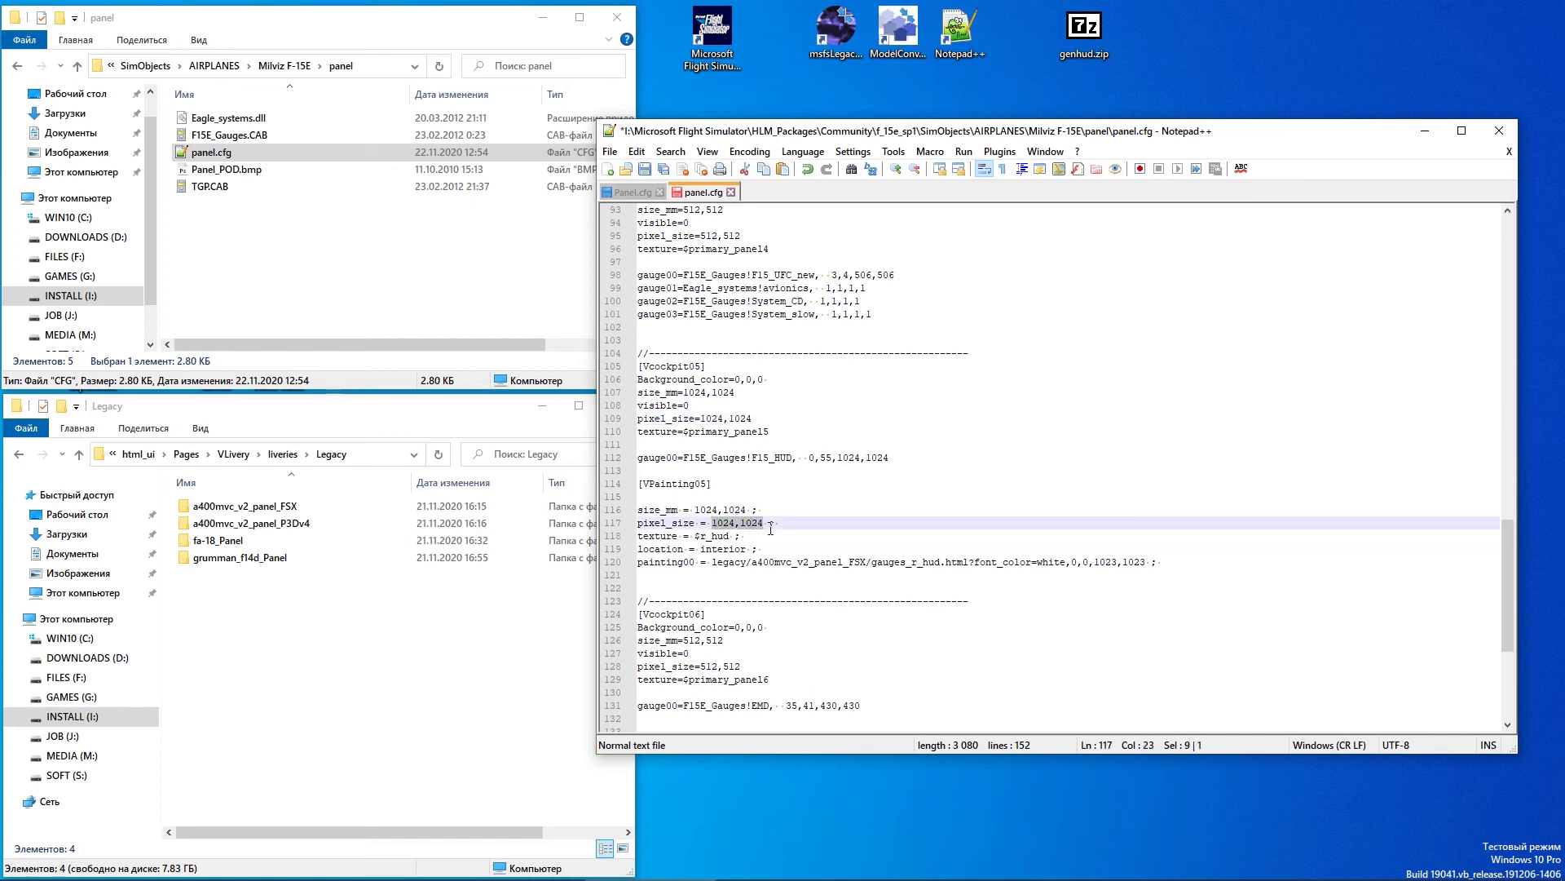
key(ctrl+v)
Set the texture to $primary_panel5 and coordinates to 0,55,1024,1024, then save
double_click(701, 432)
key(ctrl+c)
click(739, 554)
double_click(721, 536)
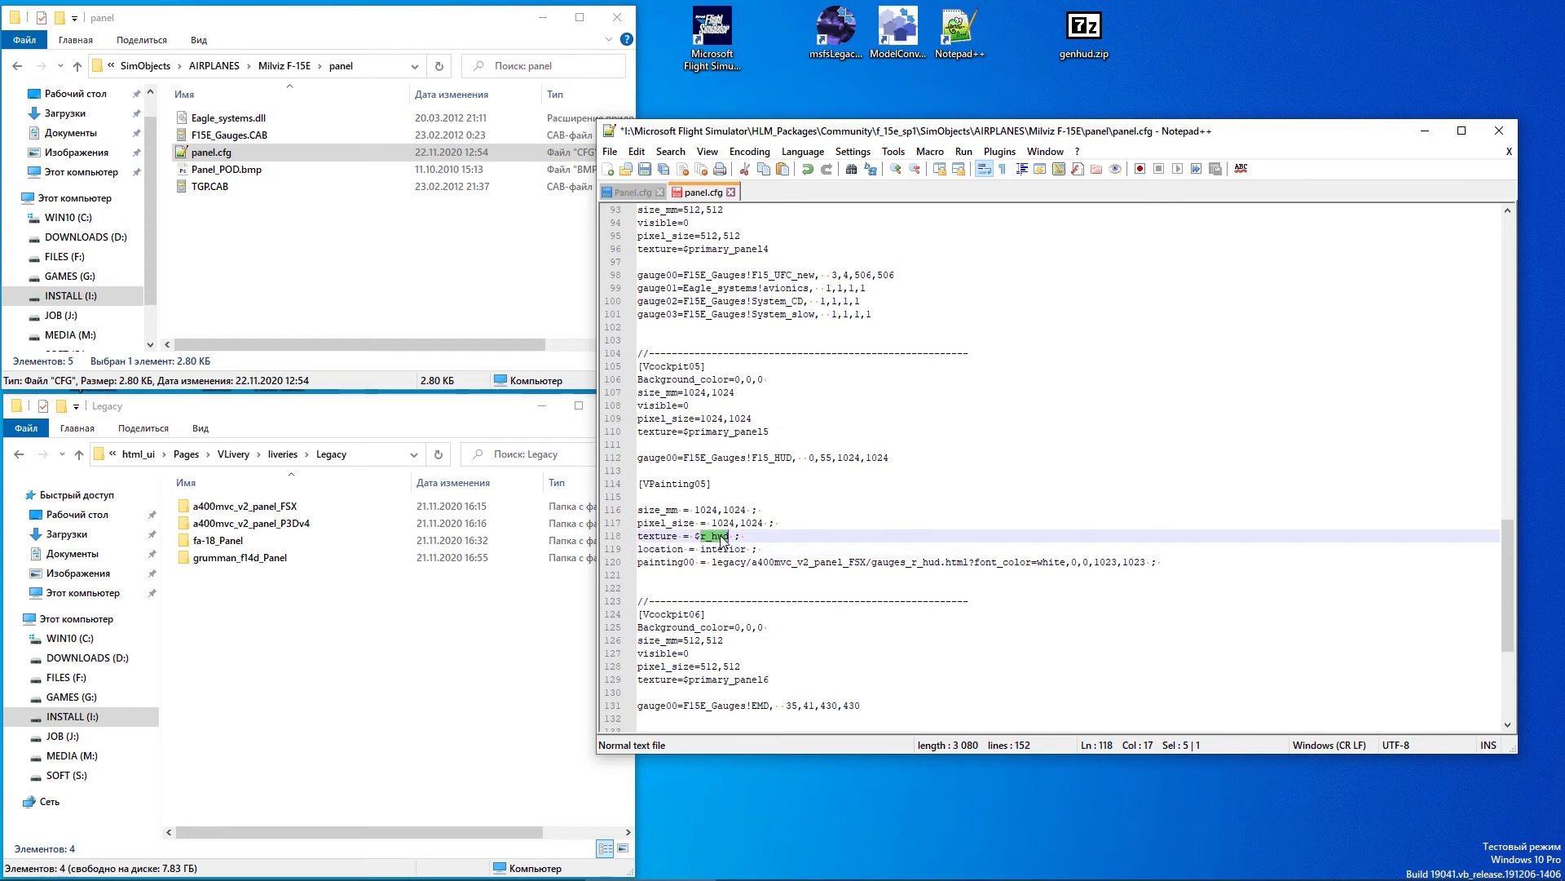
key(ctrl+v)
drag(809, 458, 889, 458)
key(ctrl+c)
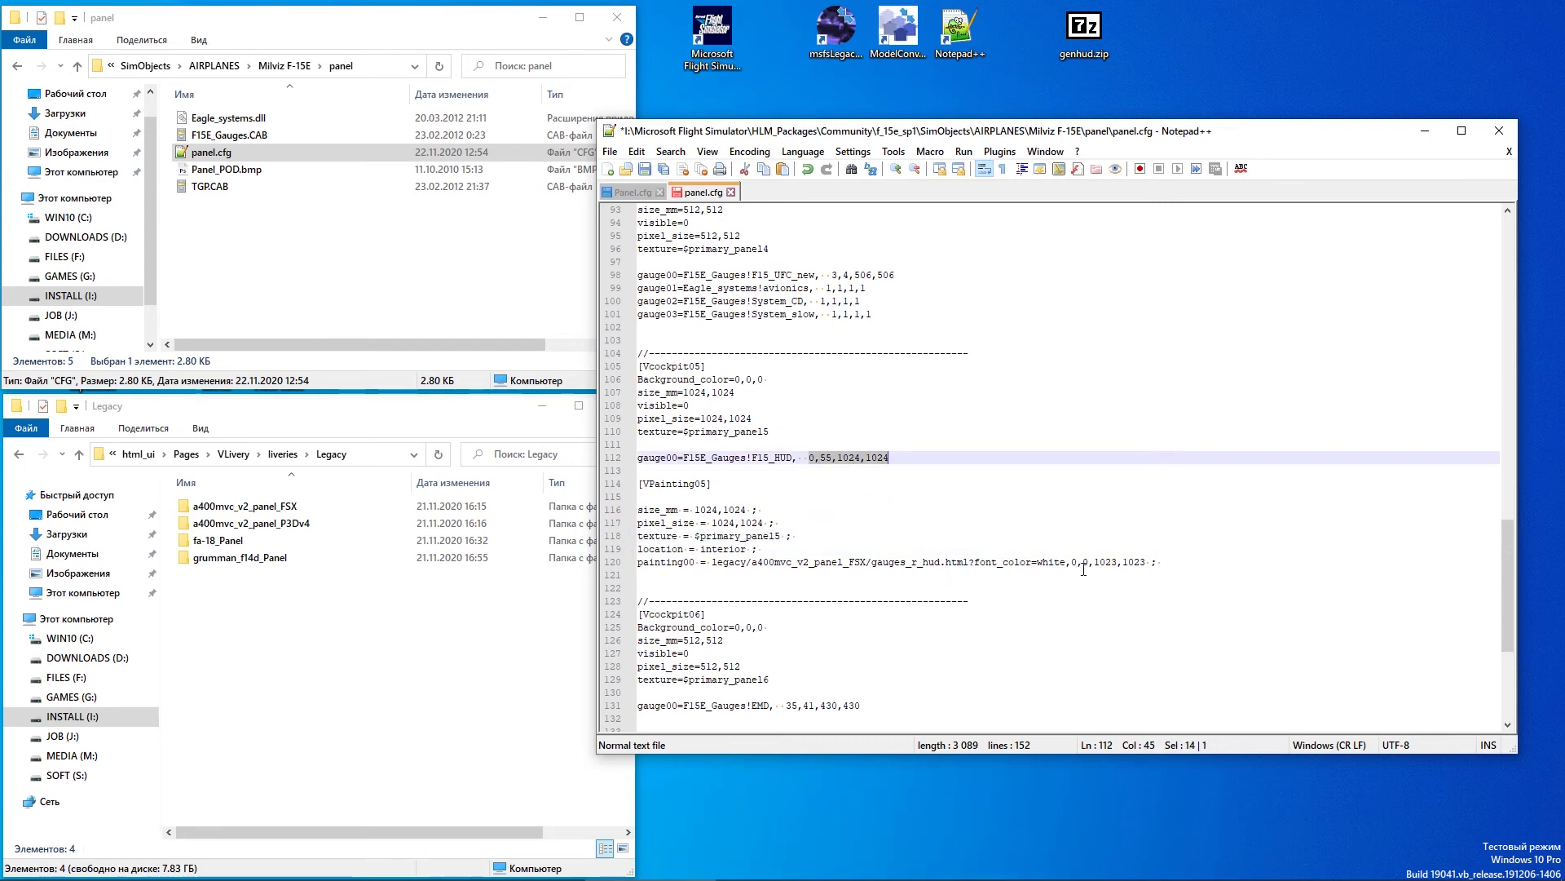
drag(1072, 567, 1149, 571)
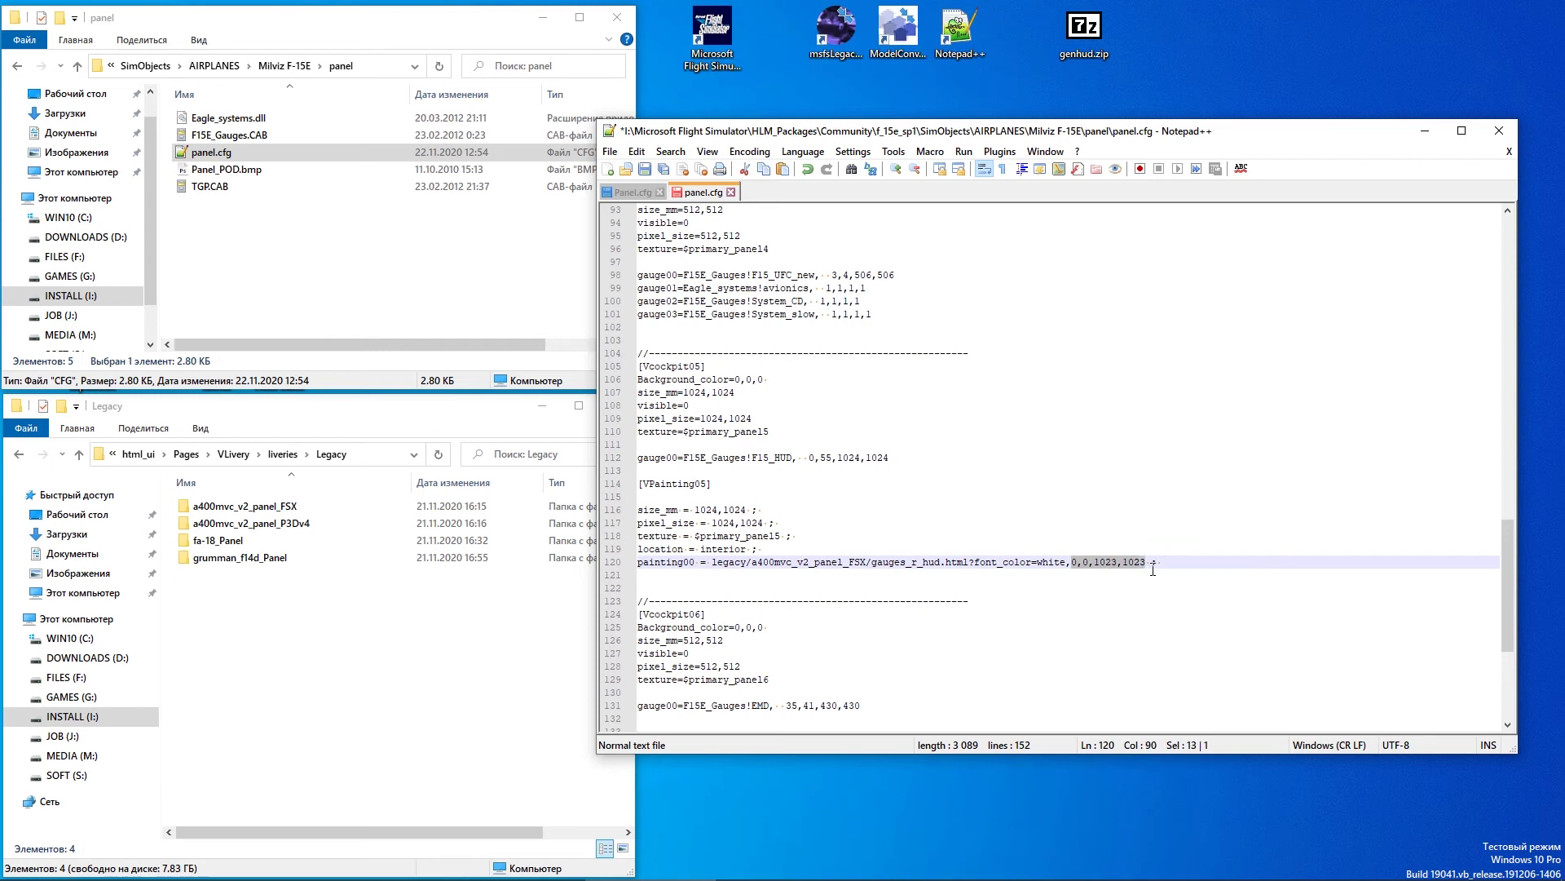
key(ctrl+v)
key(ctrl+s)
Comment out every line of the old [Vcockpit05] section with ';' and save panel.cfg
drag(638, 367, 638, 380)
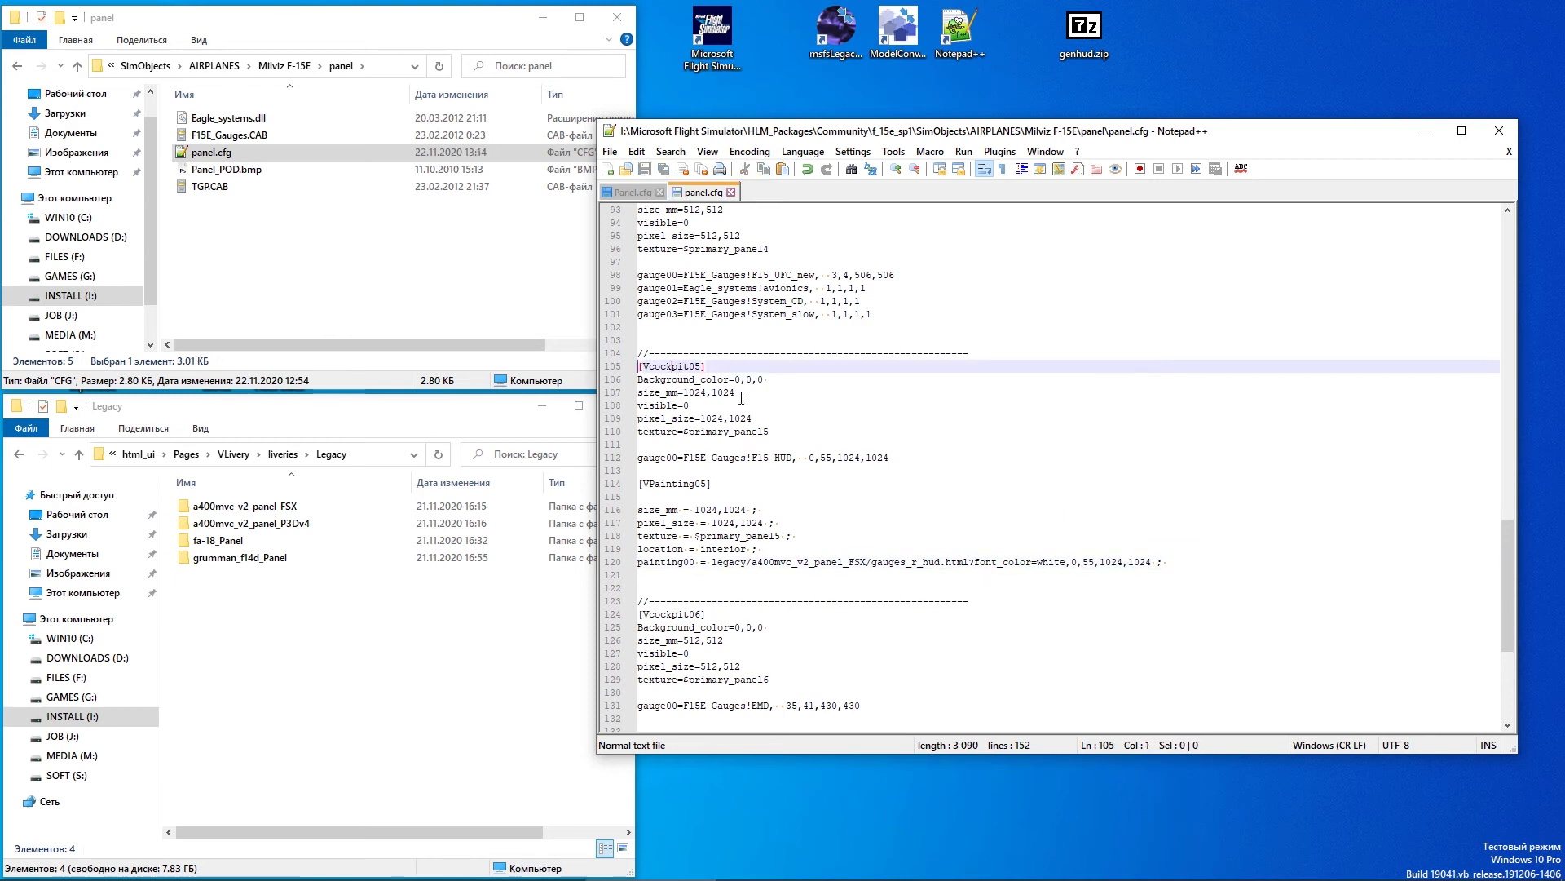
key(shift+Down)
key(shift+Down)
key(shift+Down)
key(shift+Down)
key(shift+Down)
key(shift+Down)
key(shift+Down)
key(shift+Down)
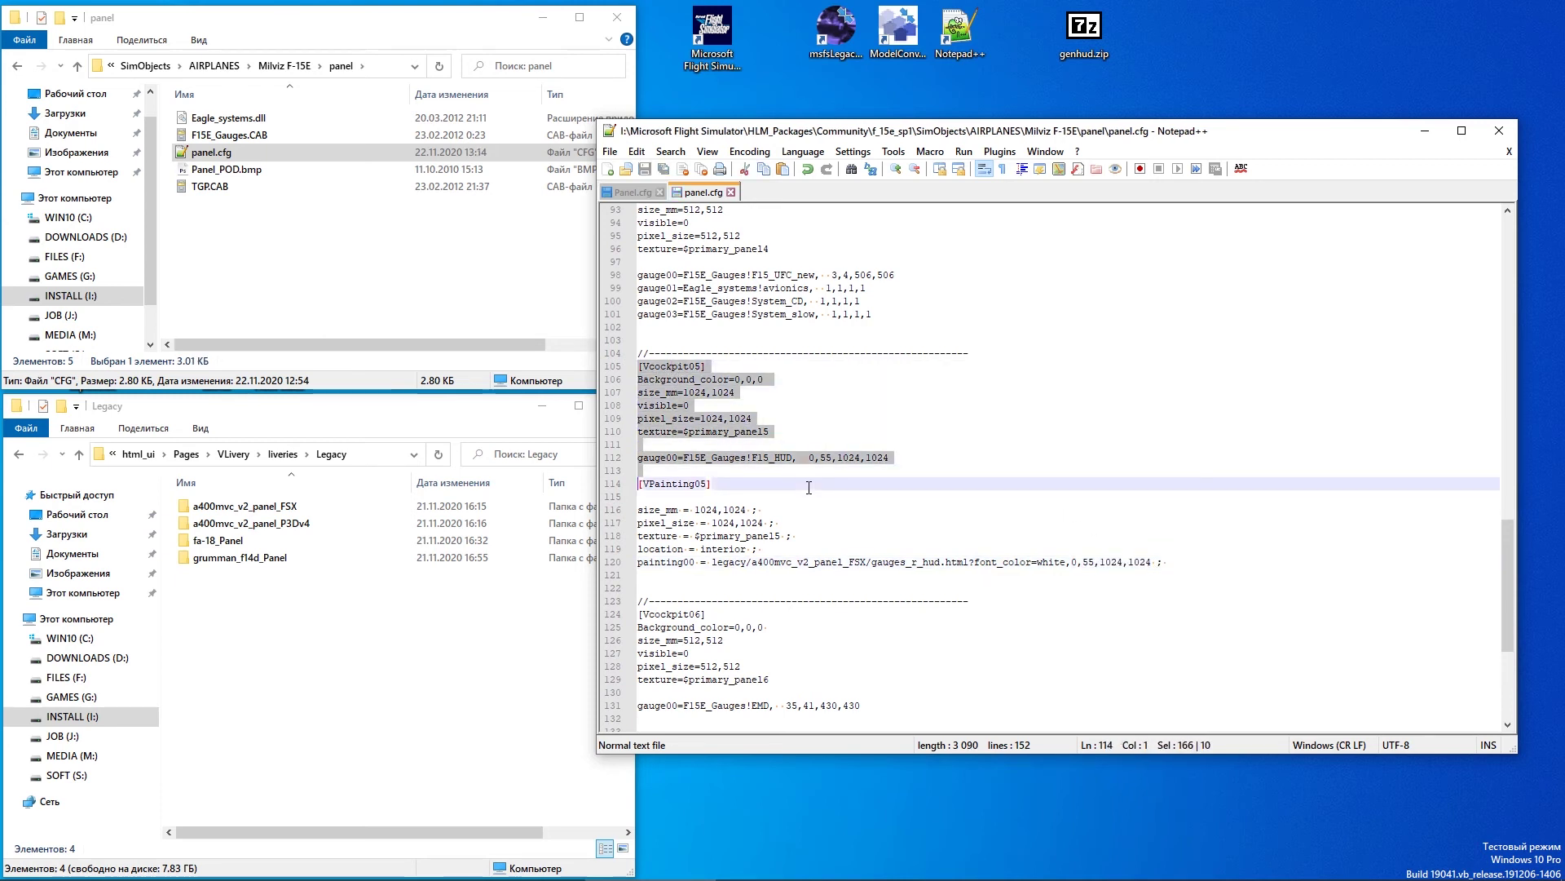
key(Up)
key(Up)
text(;)
key(Up)
key(Up)
key(Home)
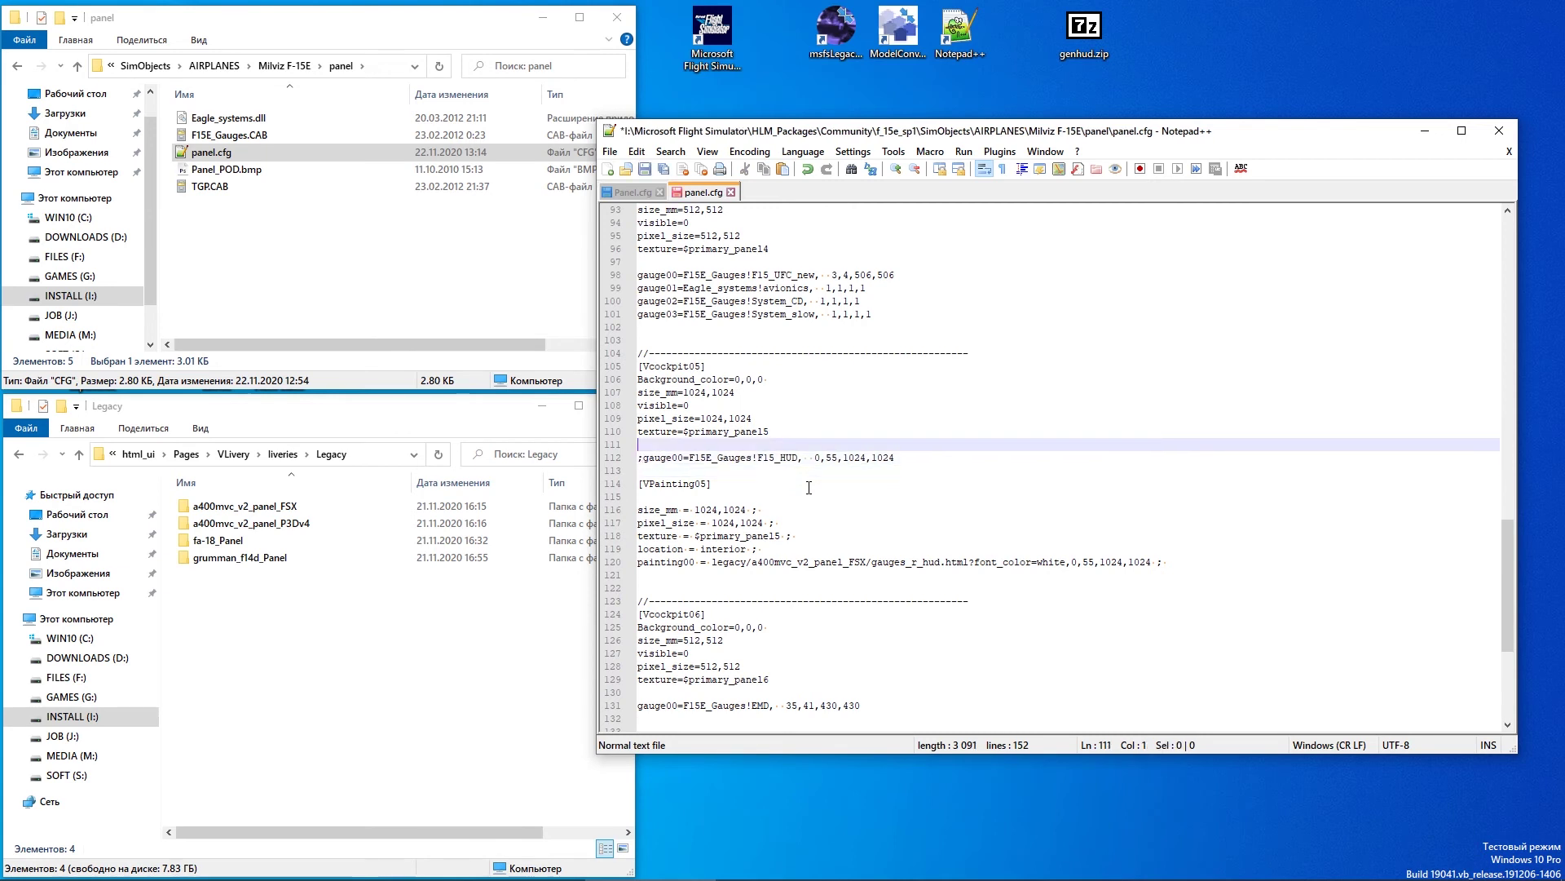
text(;)
key(Up)
key(Home)
text(;)
key(Up)
text(;)
key(Up)
key(Home)
text(;)
key(Up)
key(Home)
text(;)
key(Up)
key(Home)
text(;)
key(ctrl+s)
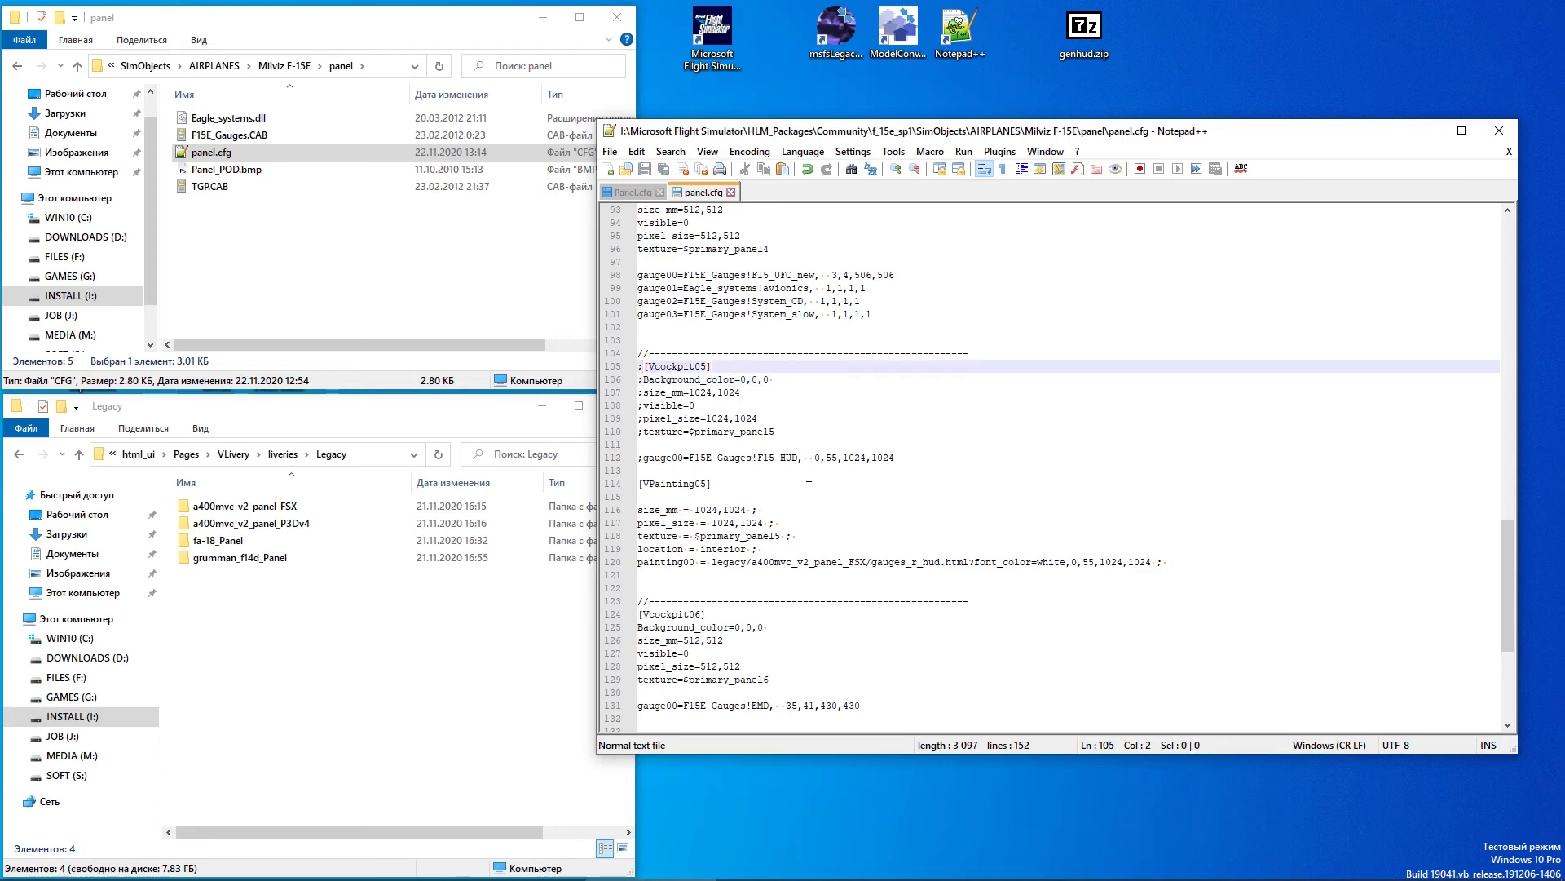
Start the flight with READY TO FLY to view the F-15E HUD, then return to Notepad++
double_click(712, 31)
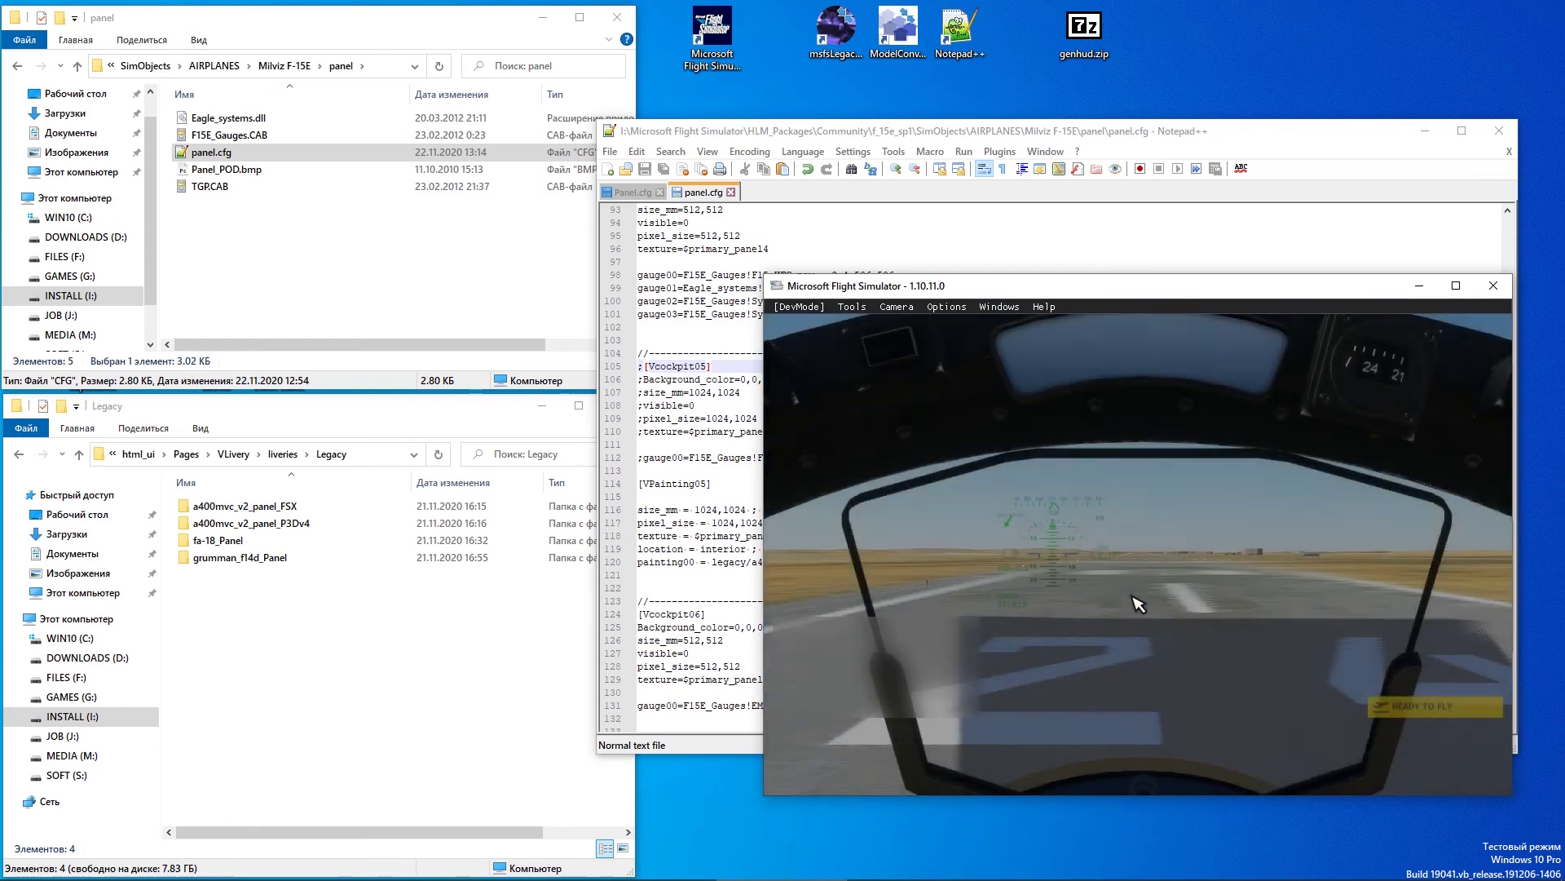
click(1402, 706)
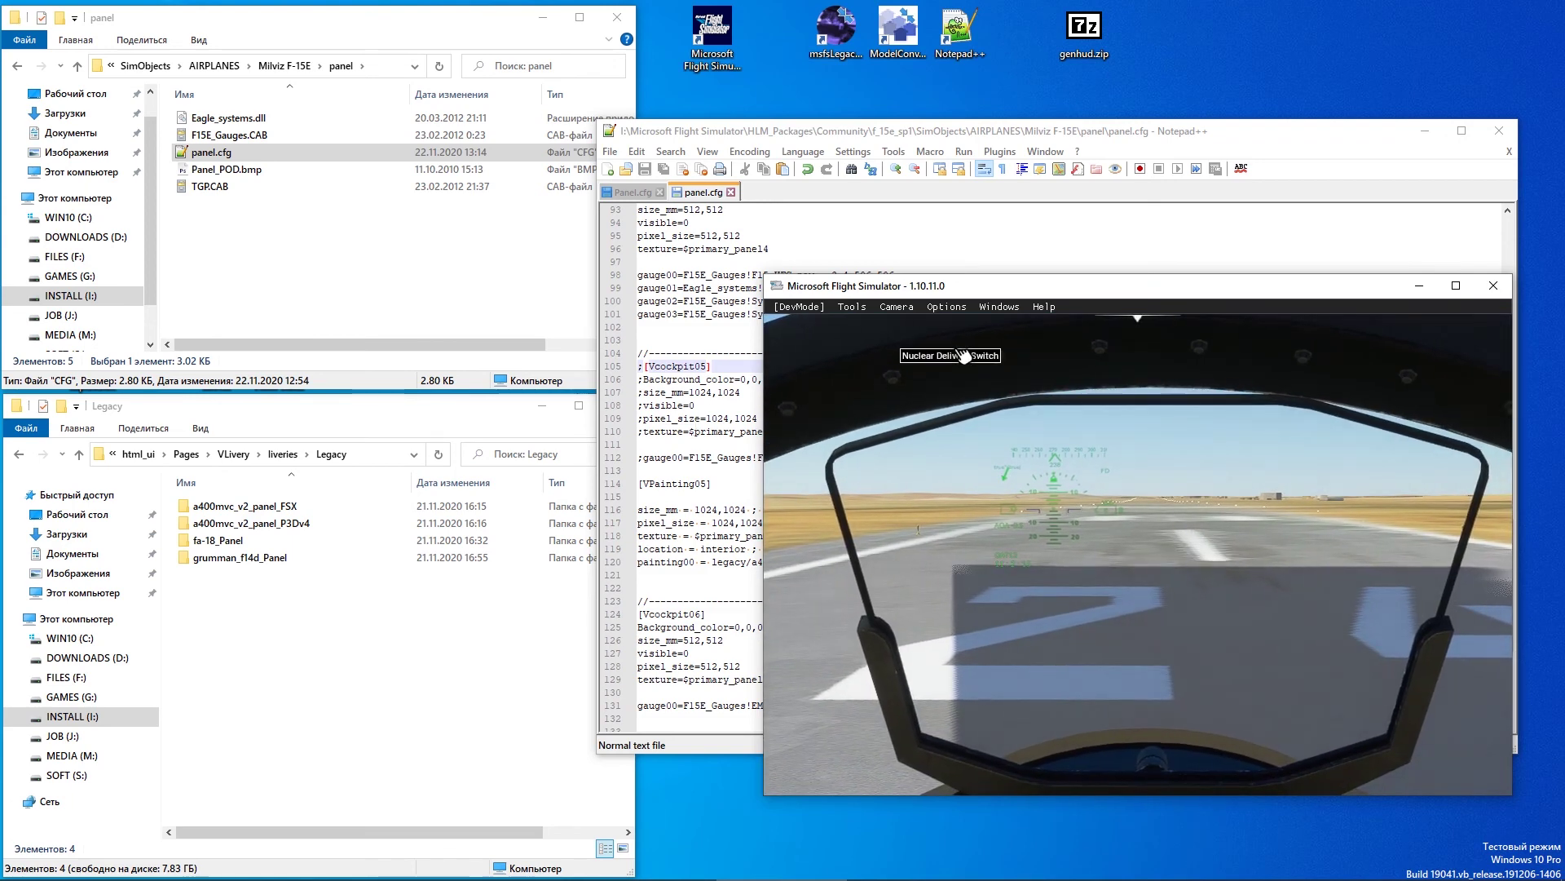
click(697, 379)
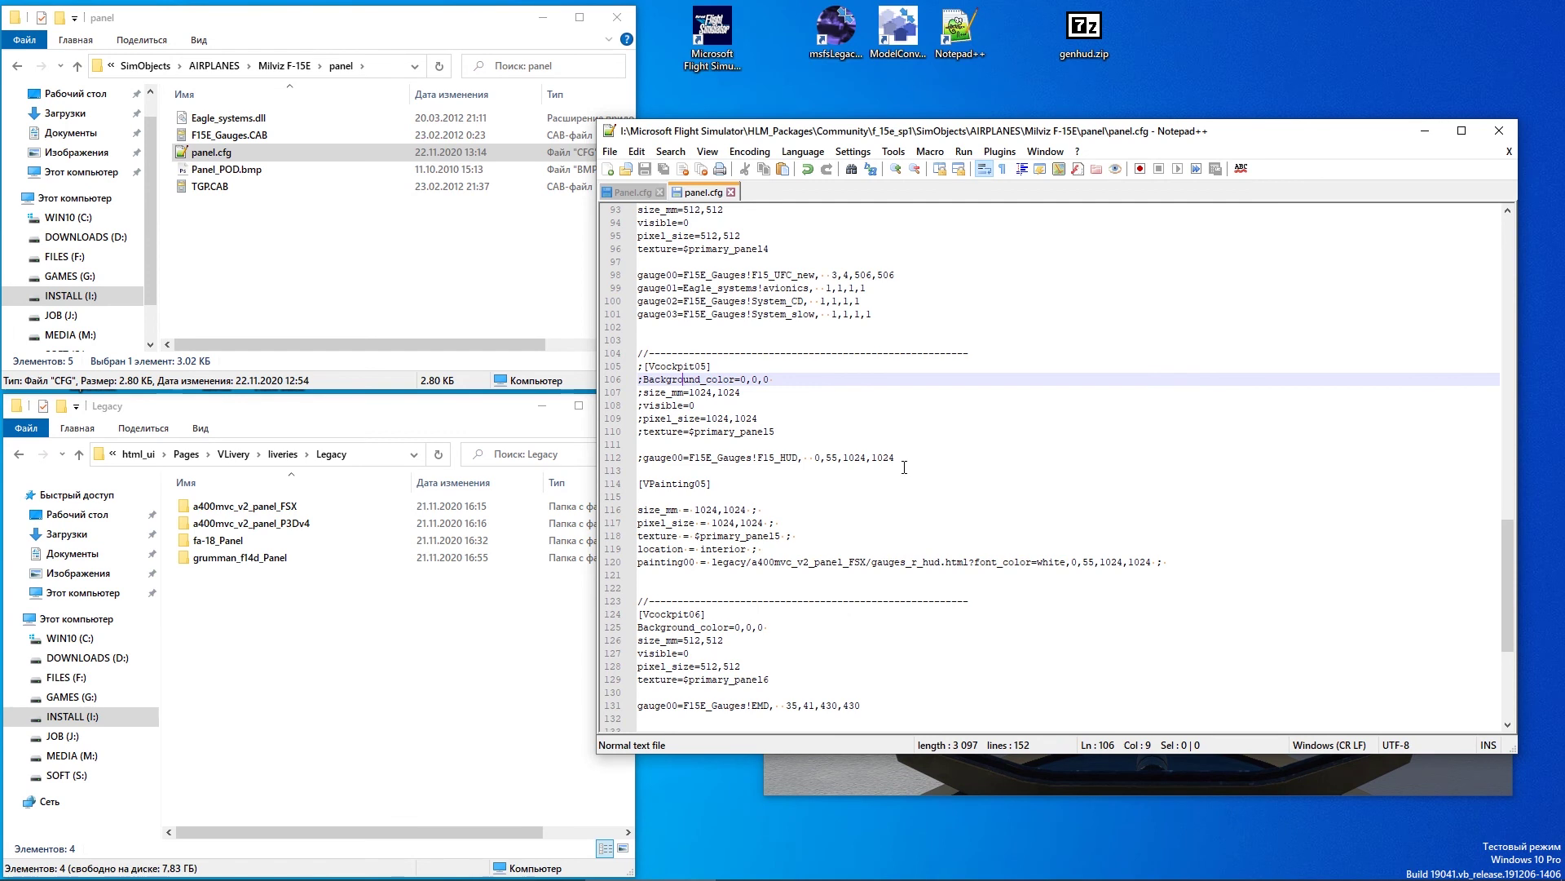
Append ',1,2.0' to the painting00 line, then remove it again
click(1053, 561)
key(End)
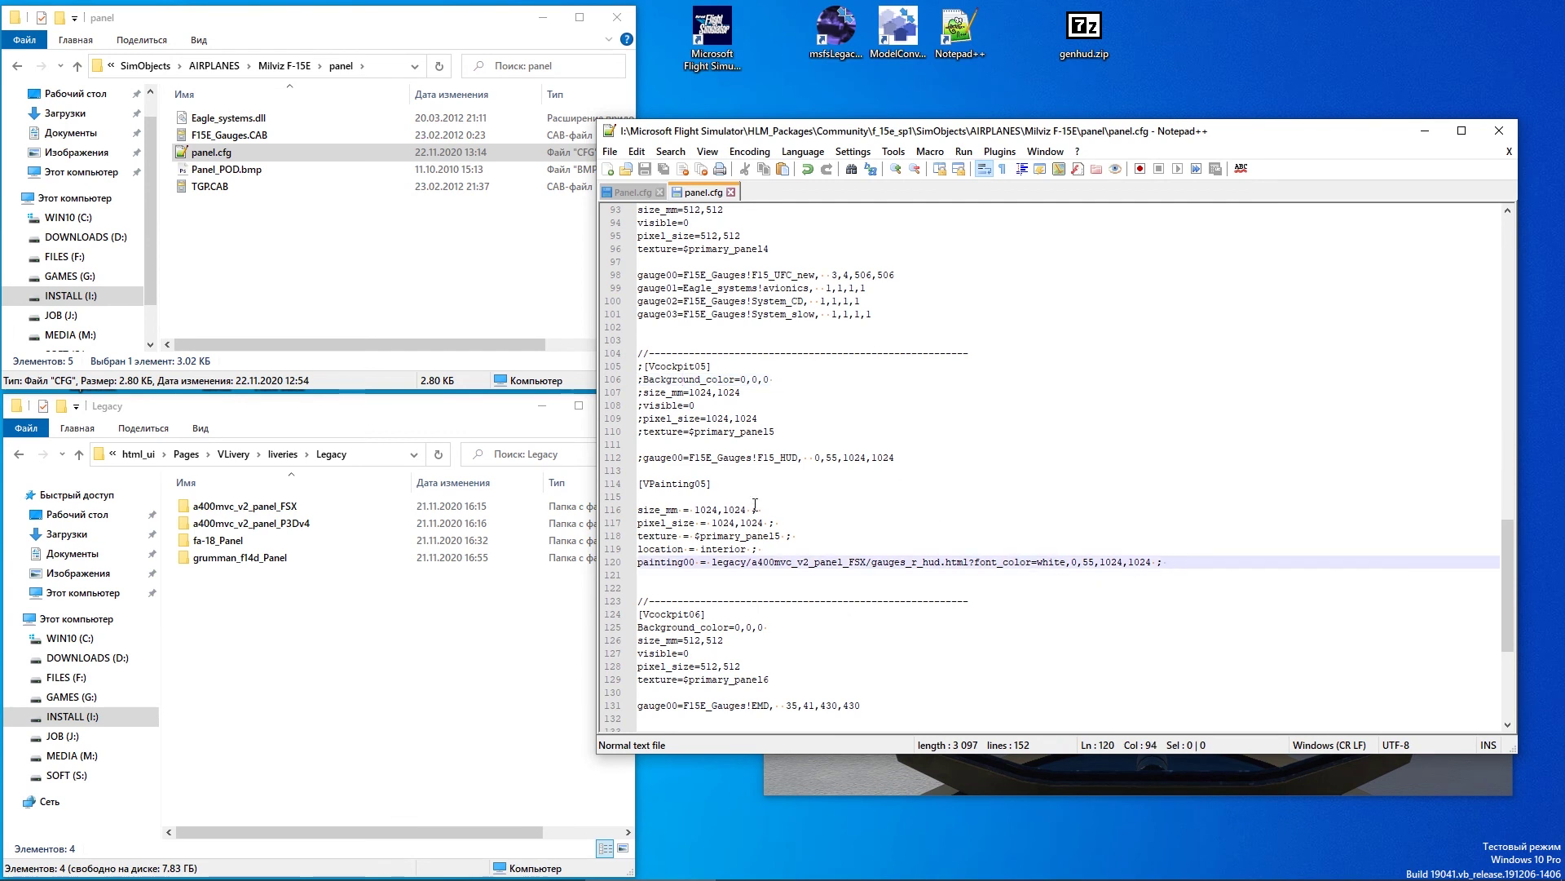
key(Left)
key(Left)
key(Left)
text(,1,2)
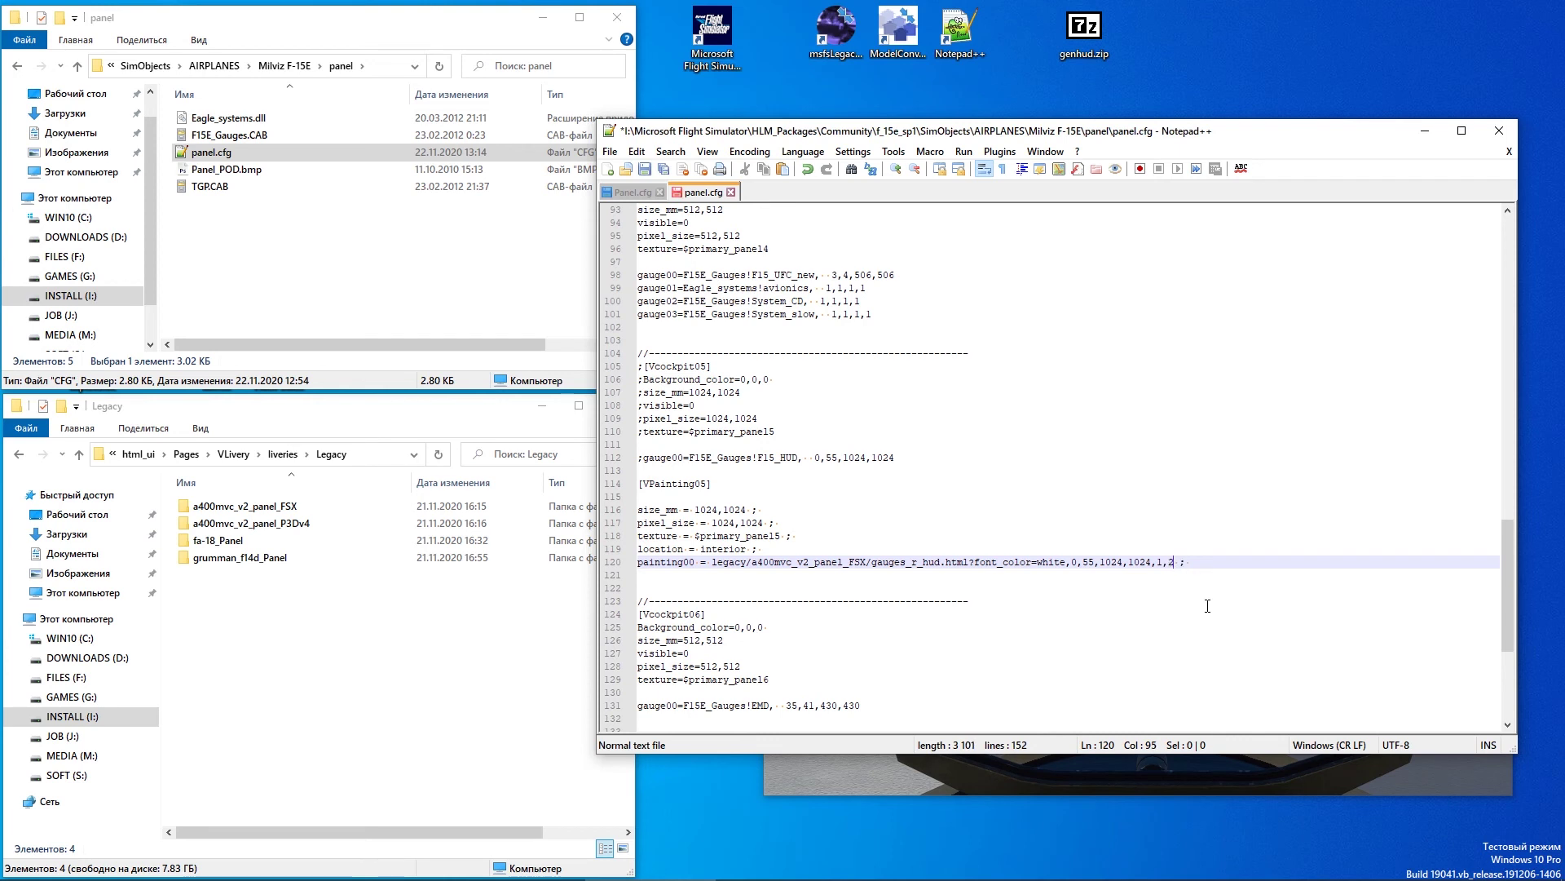
text(.0)
key(shift+Left)
key(shift+Left)
key(shift+Left)
key(shift+Left)
key(shift+Left)
key(shift+Left)
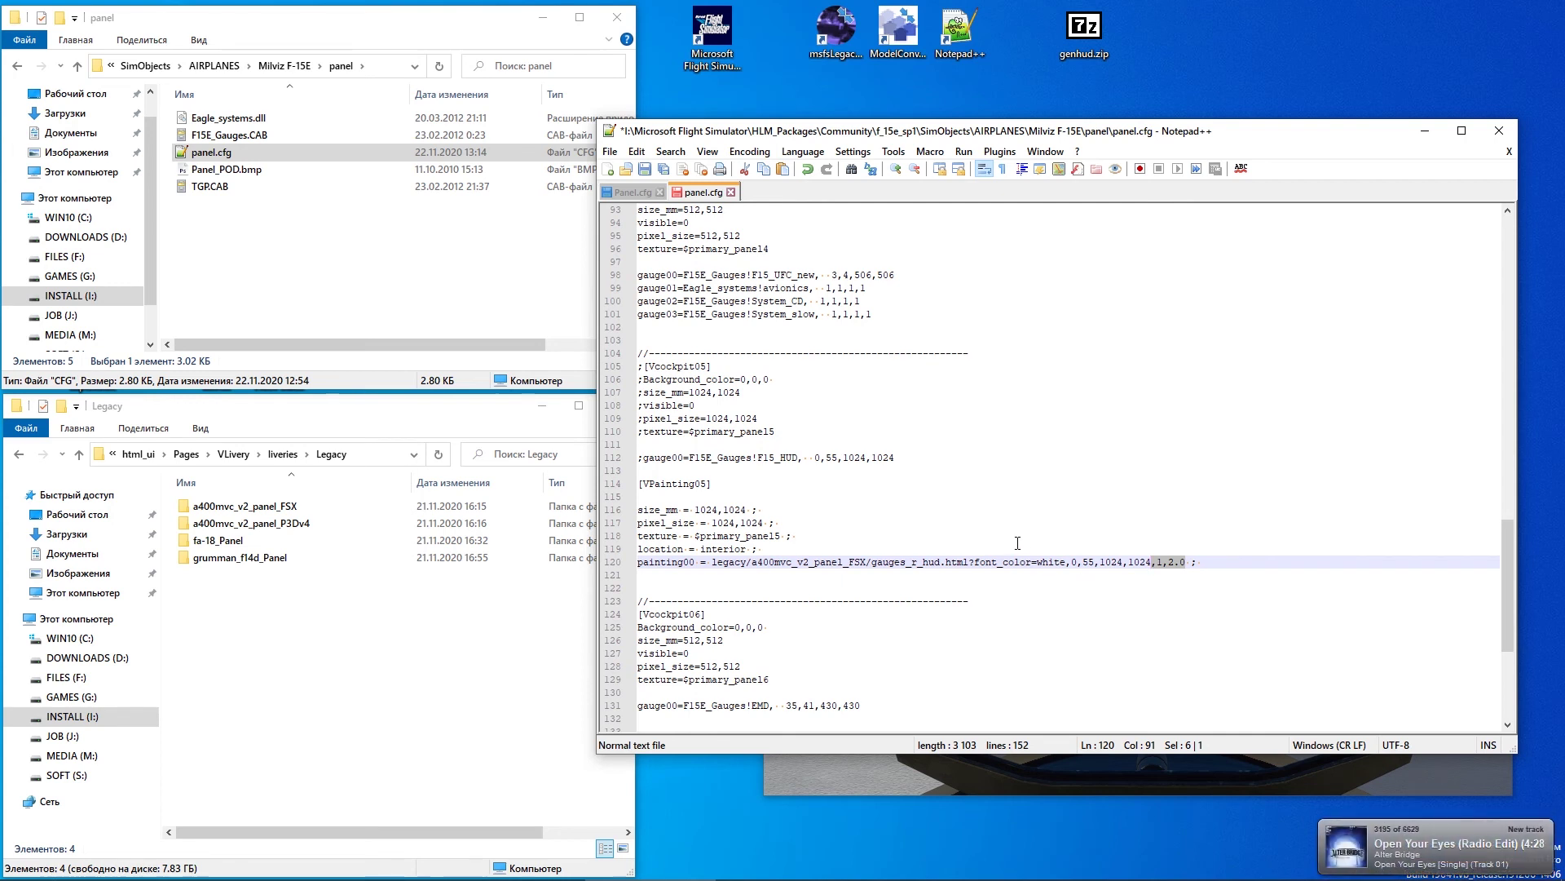
key(Delete)
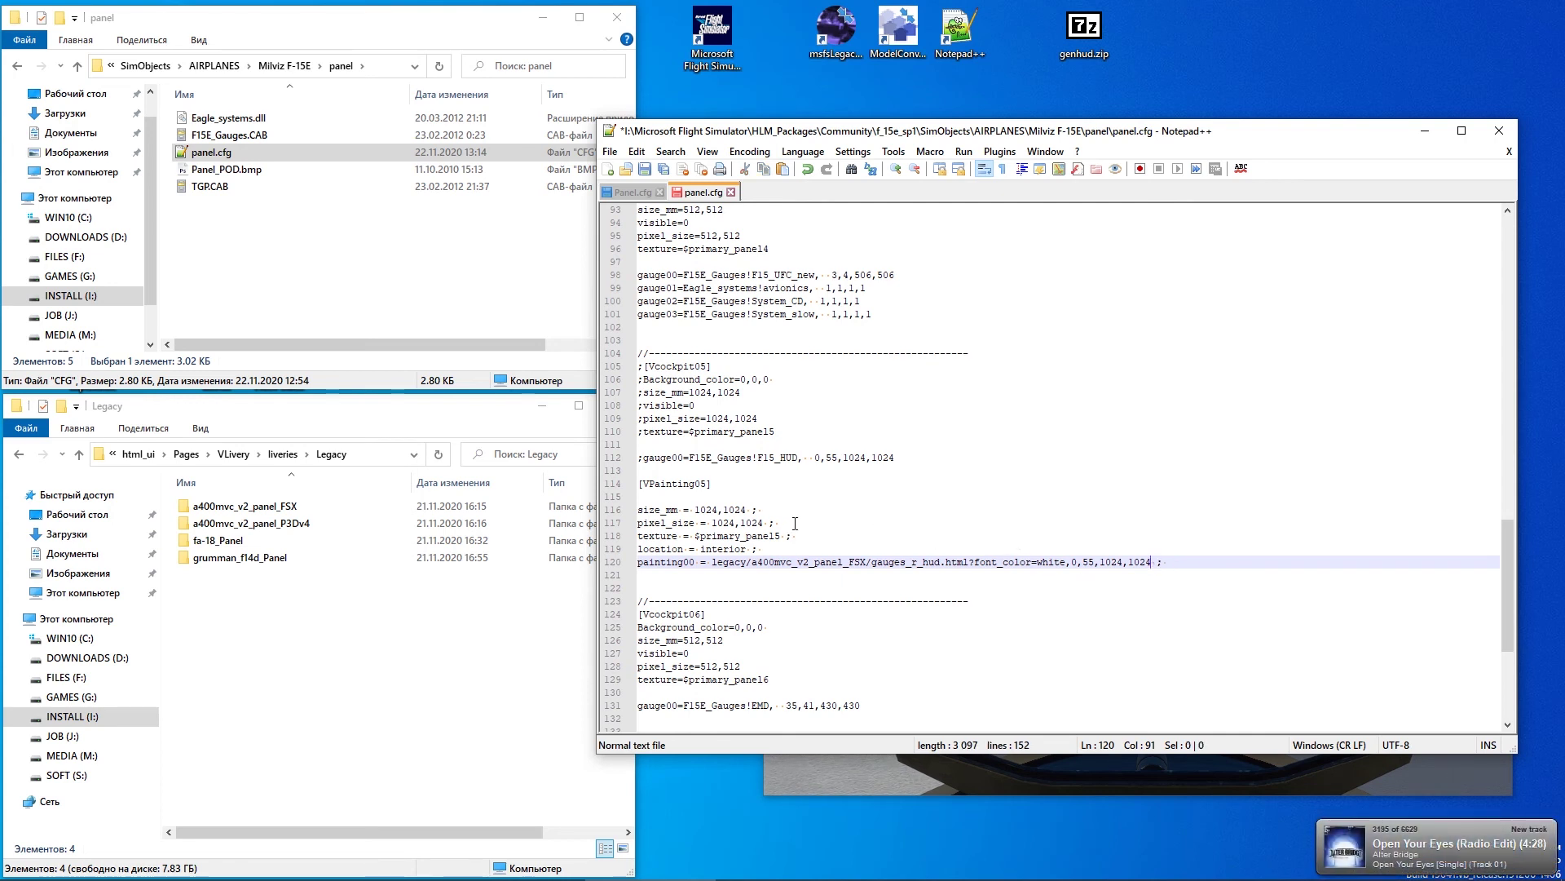
Change the VPainting05 size_mm from 1024,1024 to 512,512 and save panel.cfg
click(734, 522)
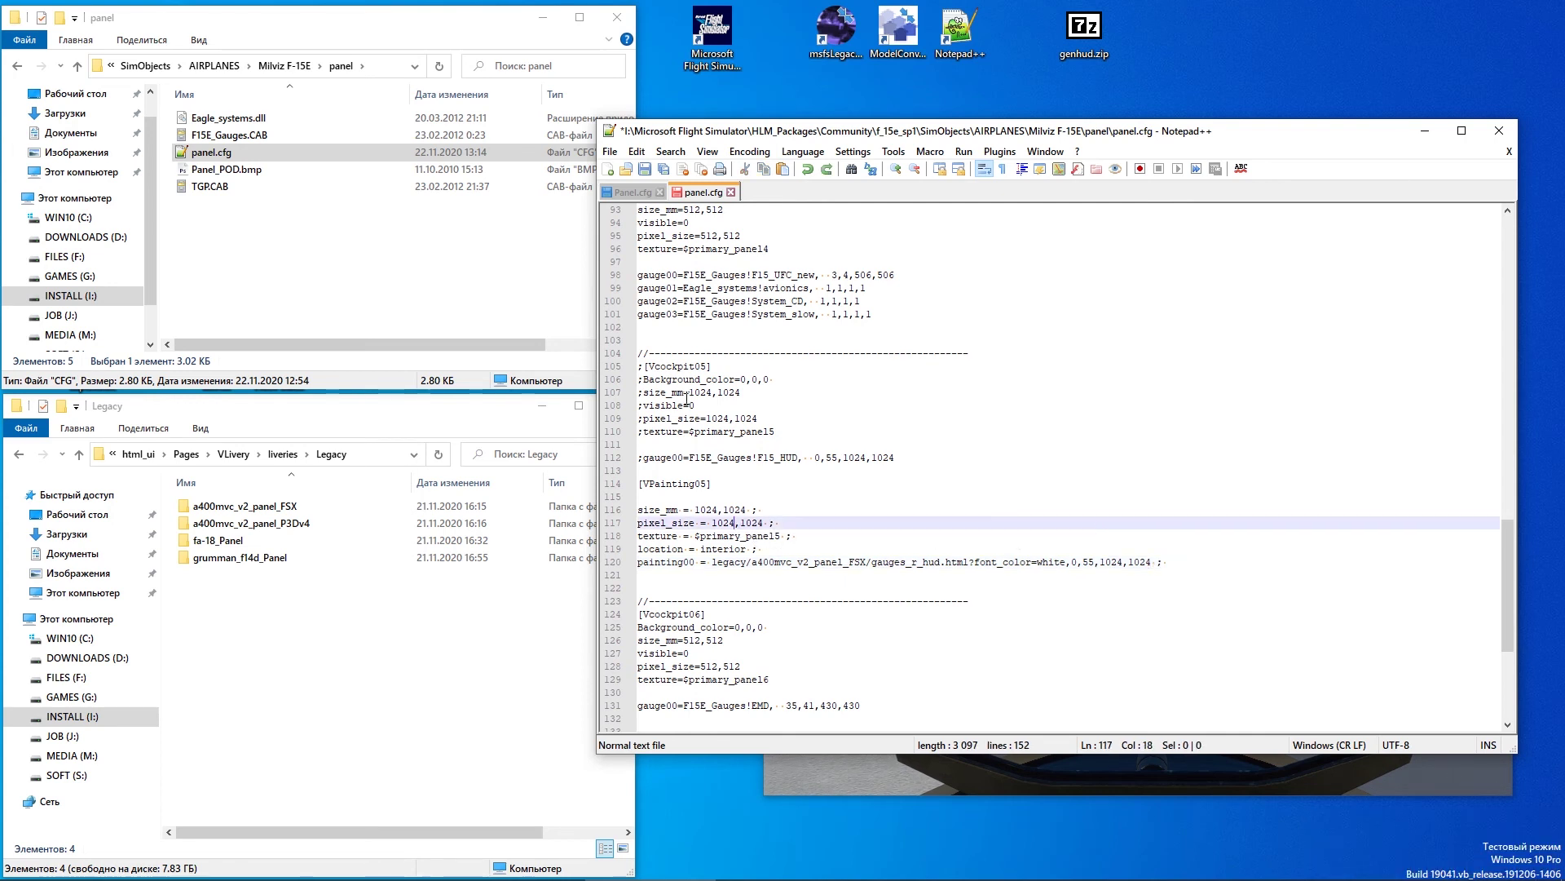
double_click(706, 510)
text(512)
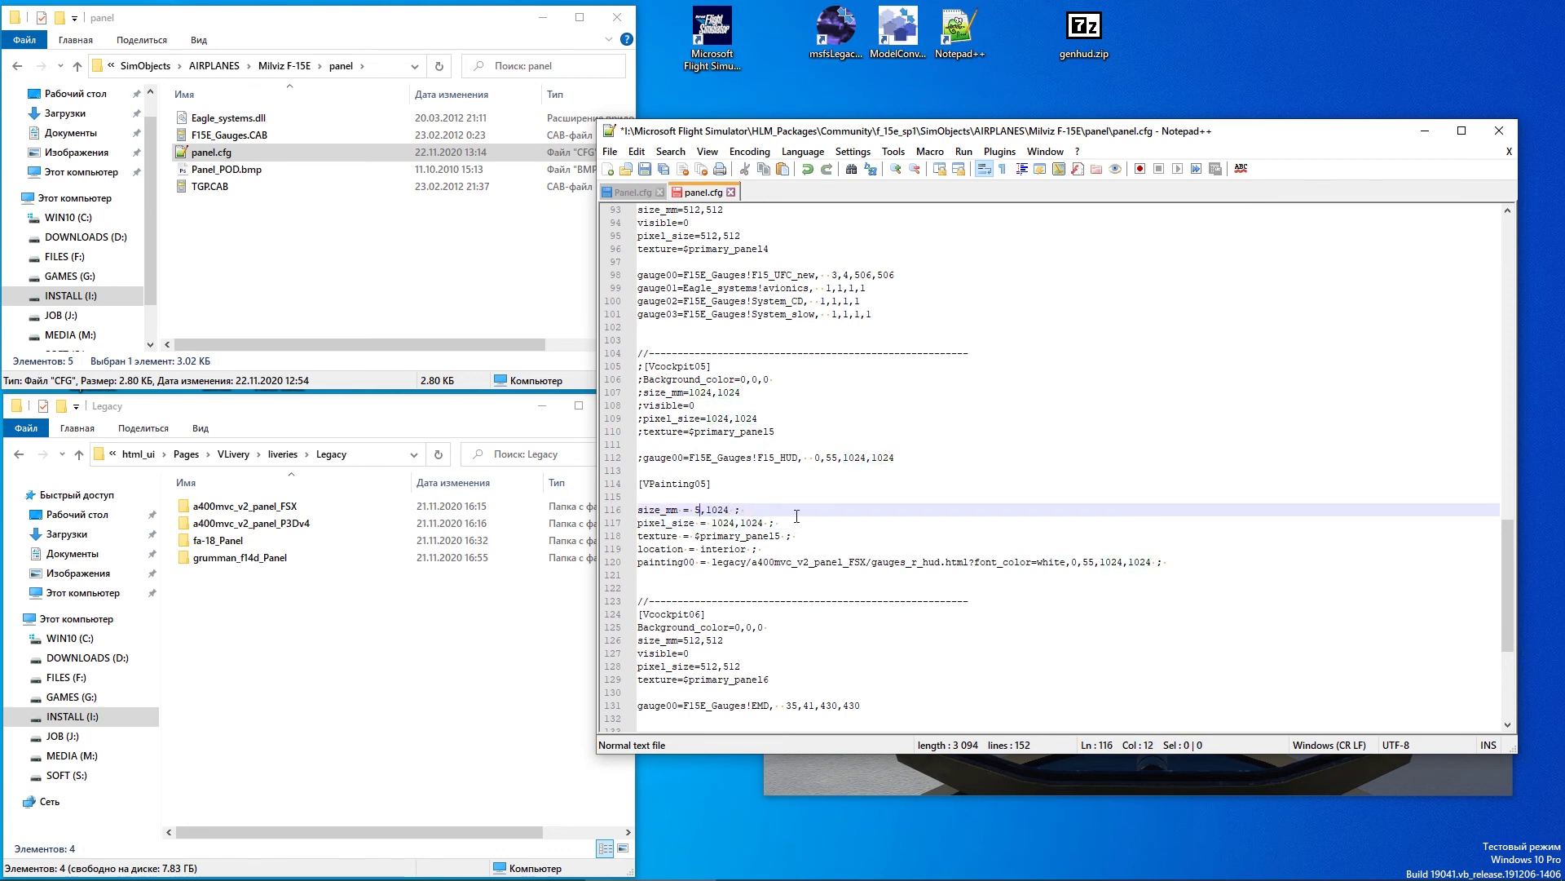
double_click(730, 509)
text(51)
key(ctrl+s)
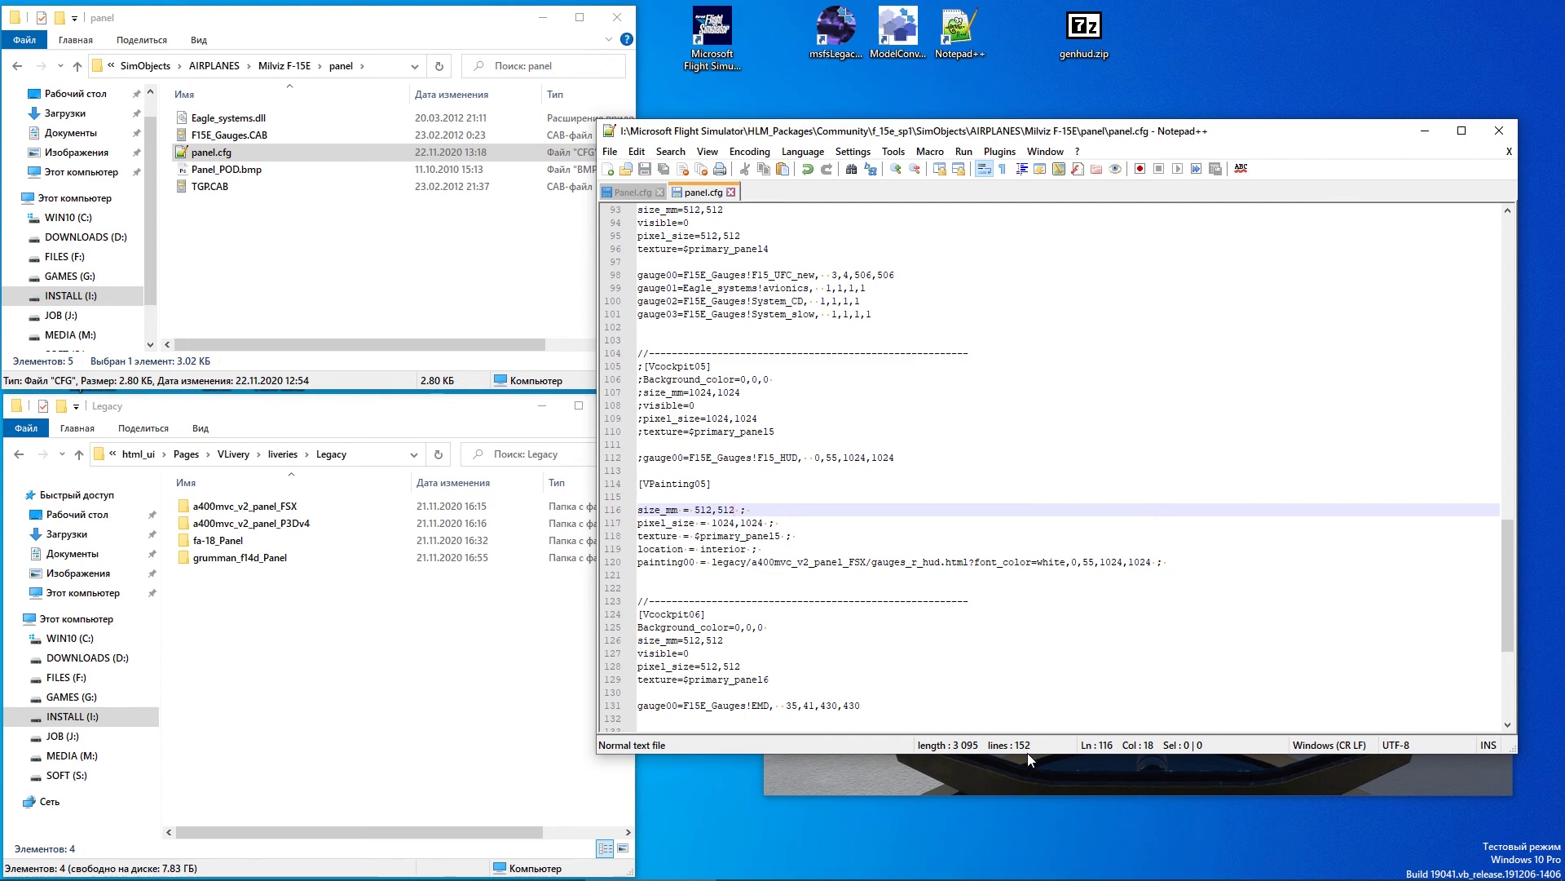
click(1029, 758)
Create the MyProject developer project from the DevMode menu
click(799, 306)
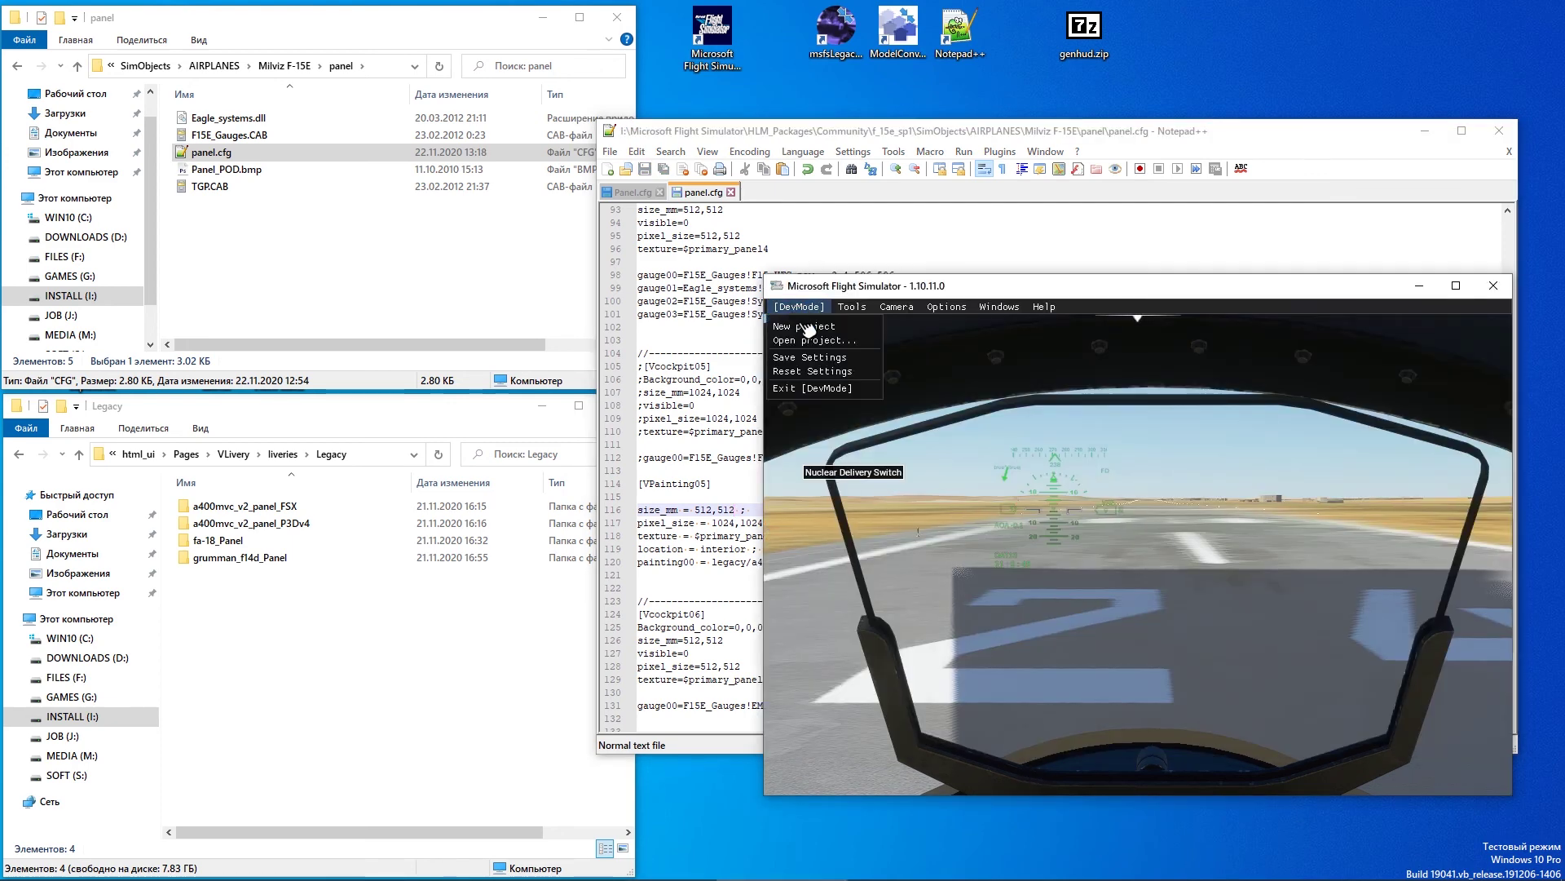
click(812, 332)
click(962, 574)
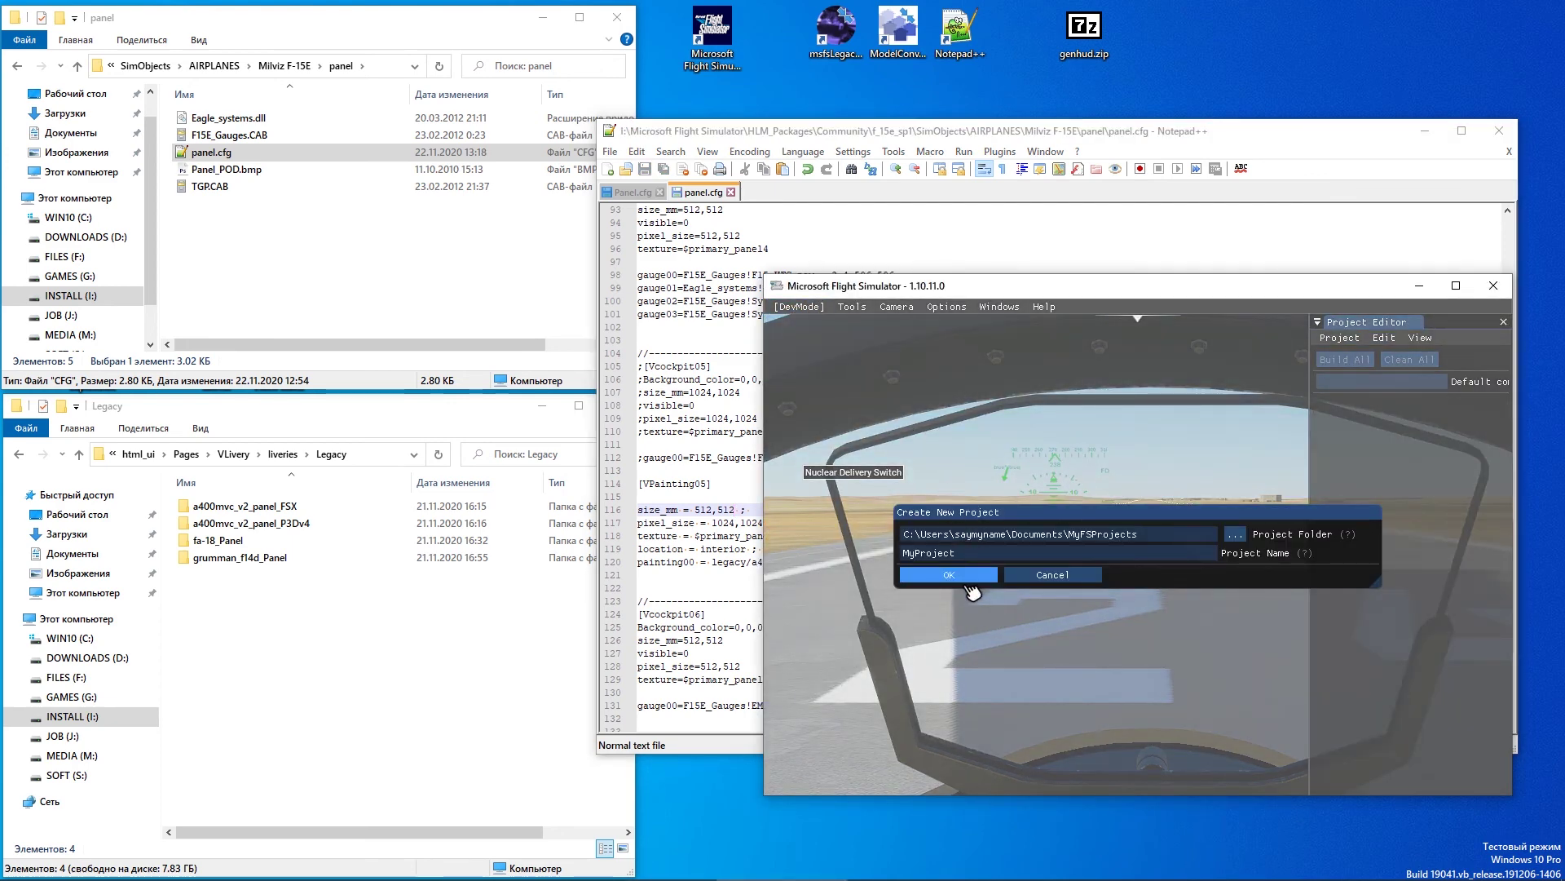
Open a developer tool's File menu, then check the HUD from outside and cockpit views
click(856, 309)
click(872, 390)
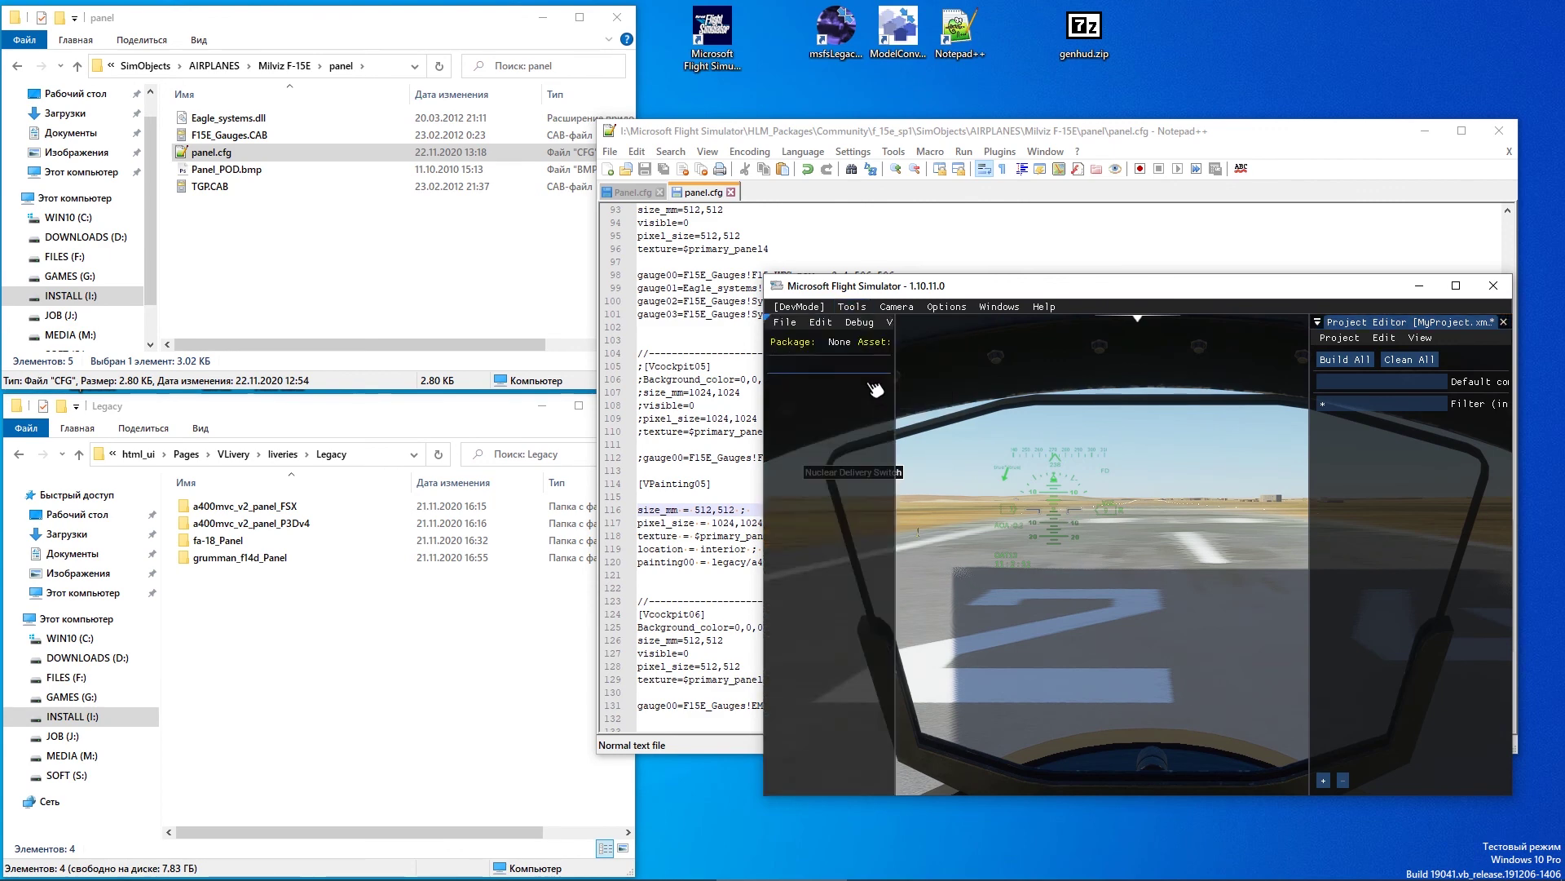
click(785, 322)
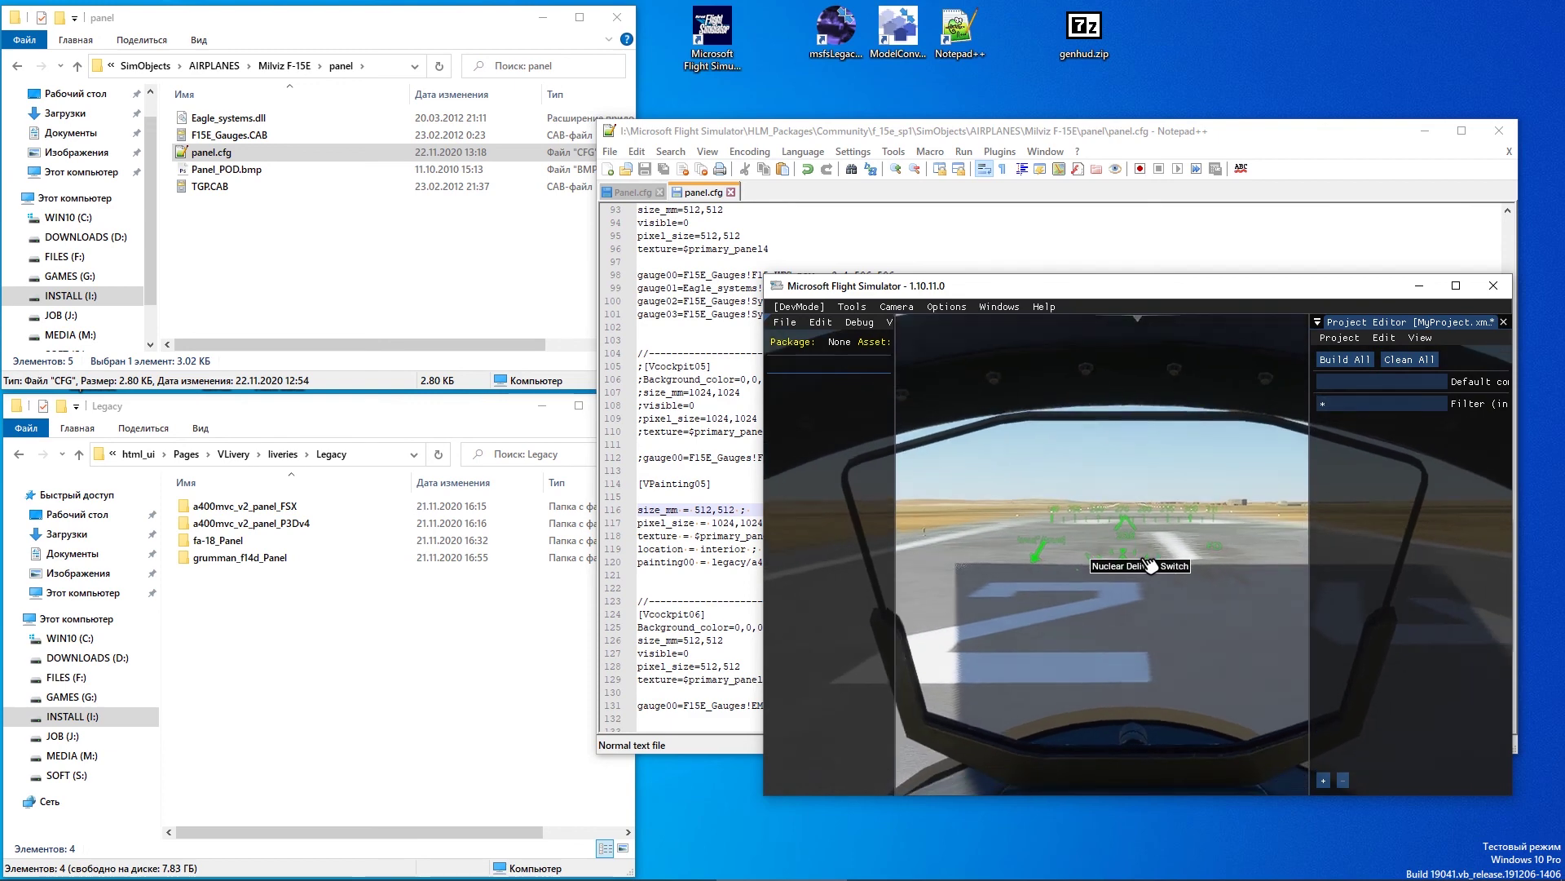
key(End)
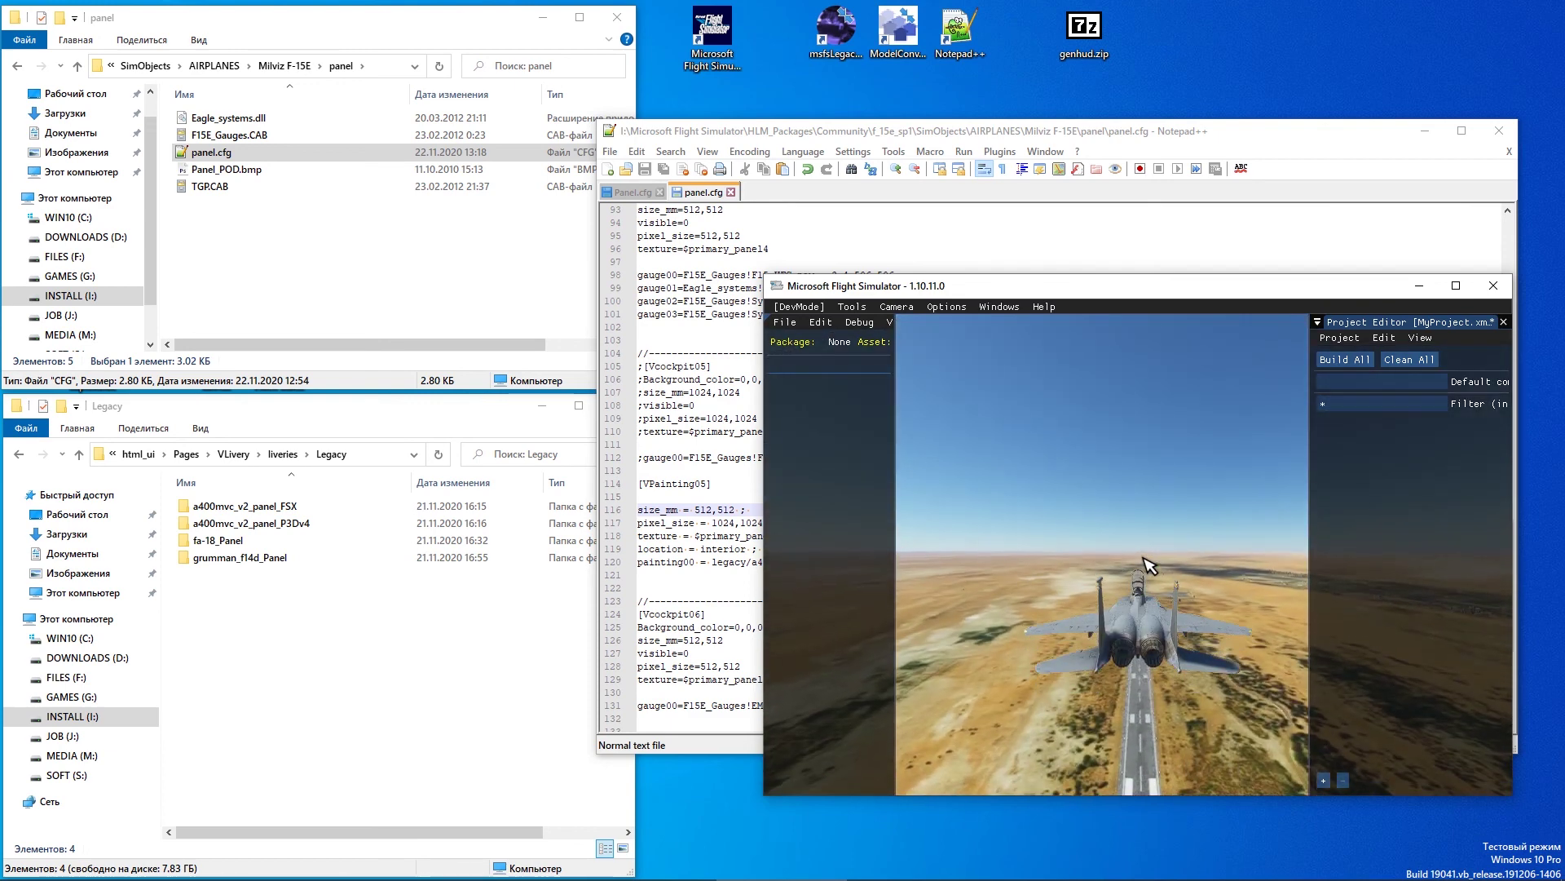
key(End)
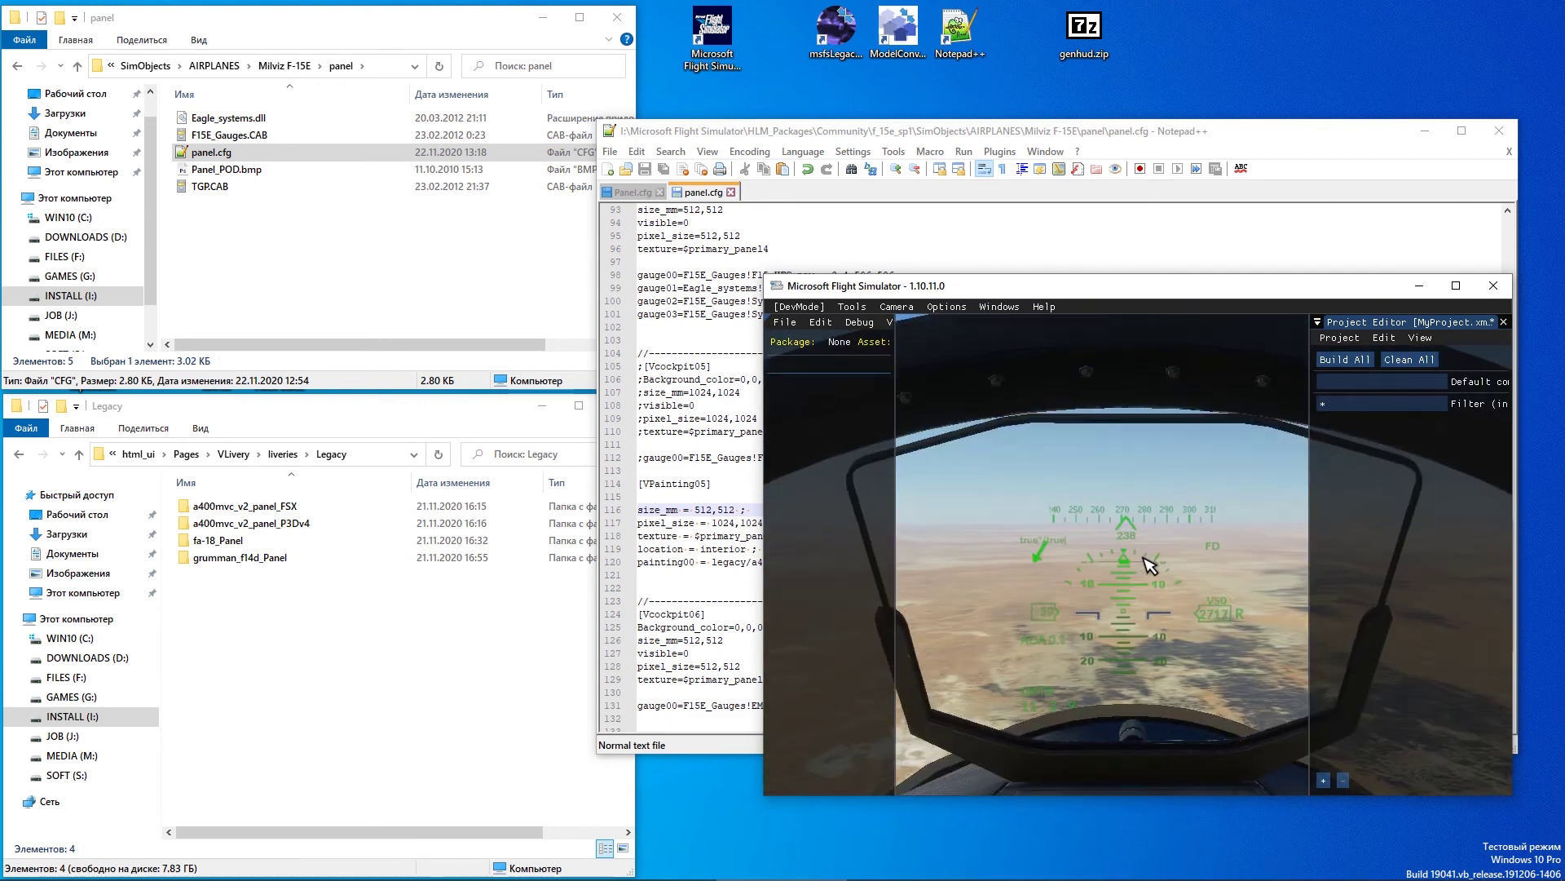